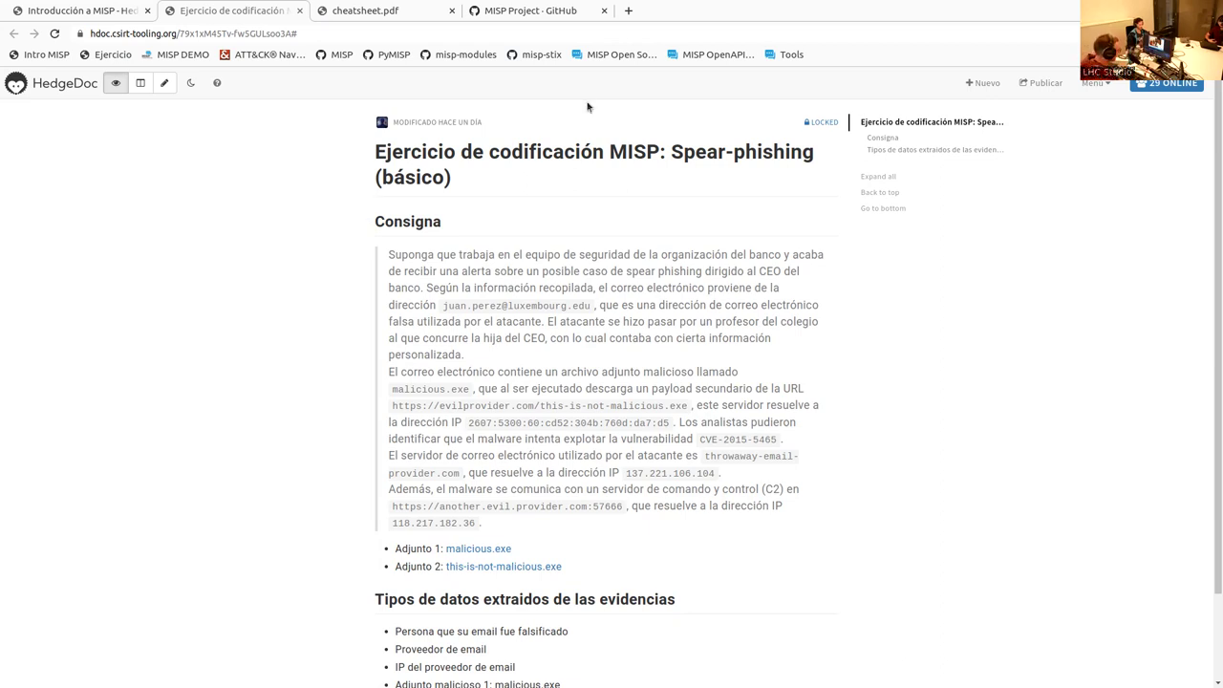
- Open the bookmarked MISP demo instance in place of the GitHub page and log in with the saved credentials
click(533, 11)
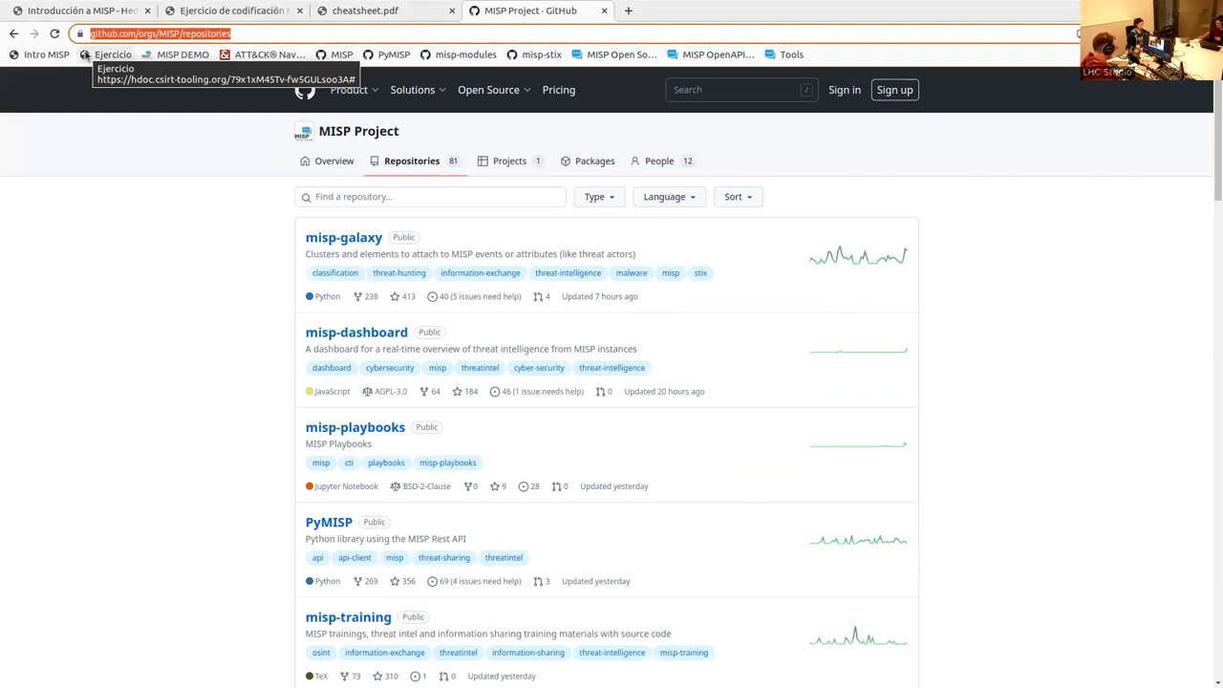
click(175, 55)
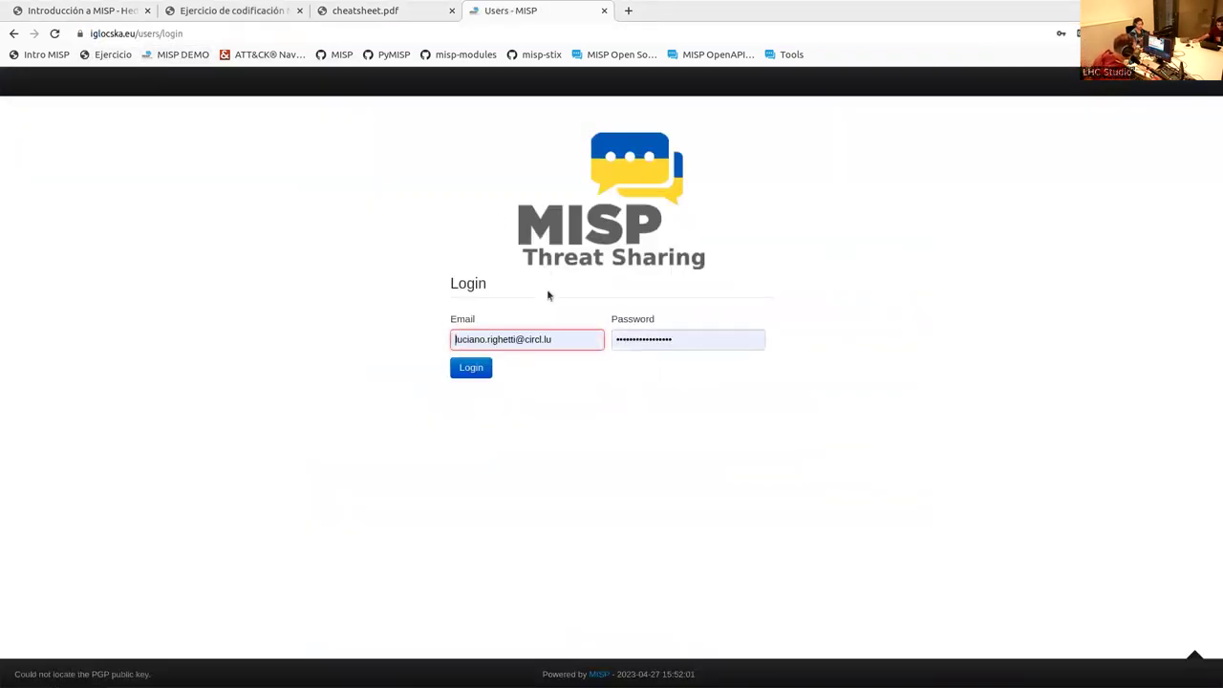
click(480, 372)
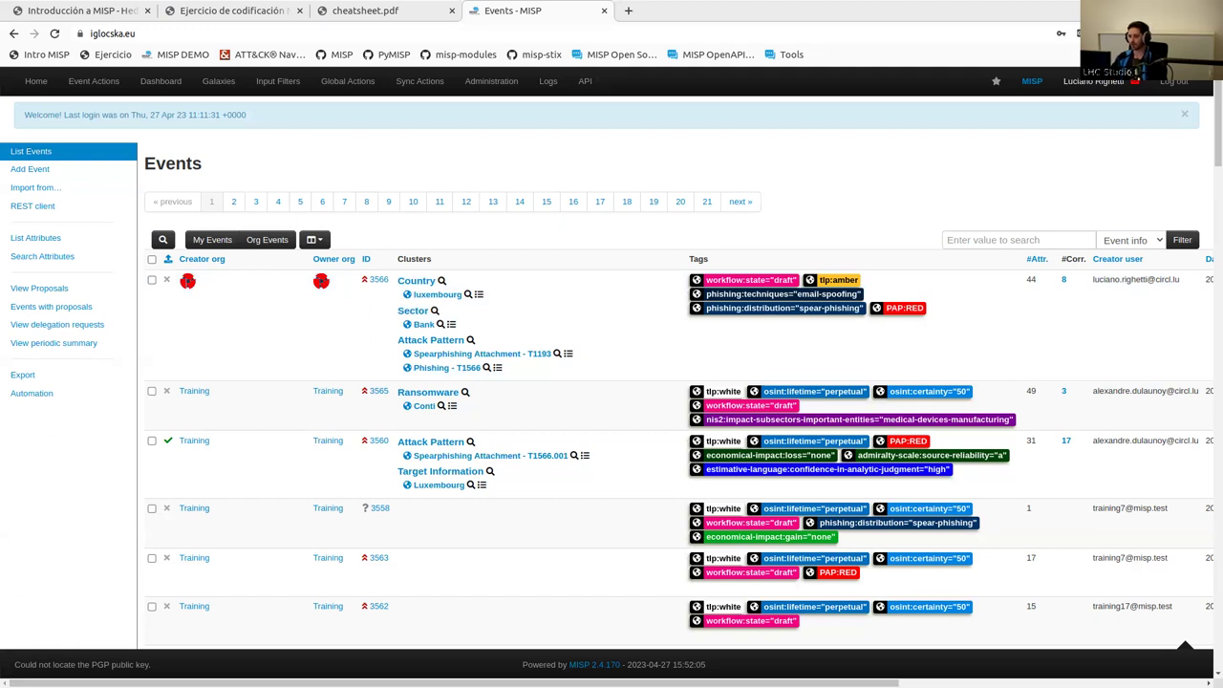
- Switch to the HedgeDoc spear-phishing exercise, close cheatsheet.pdf and review the statement, including the CVE identifier
click(229, 10)
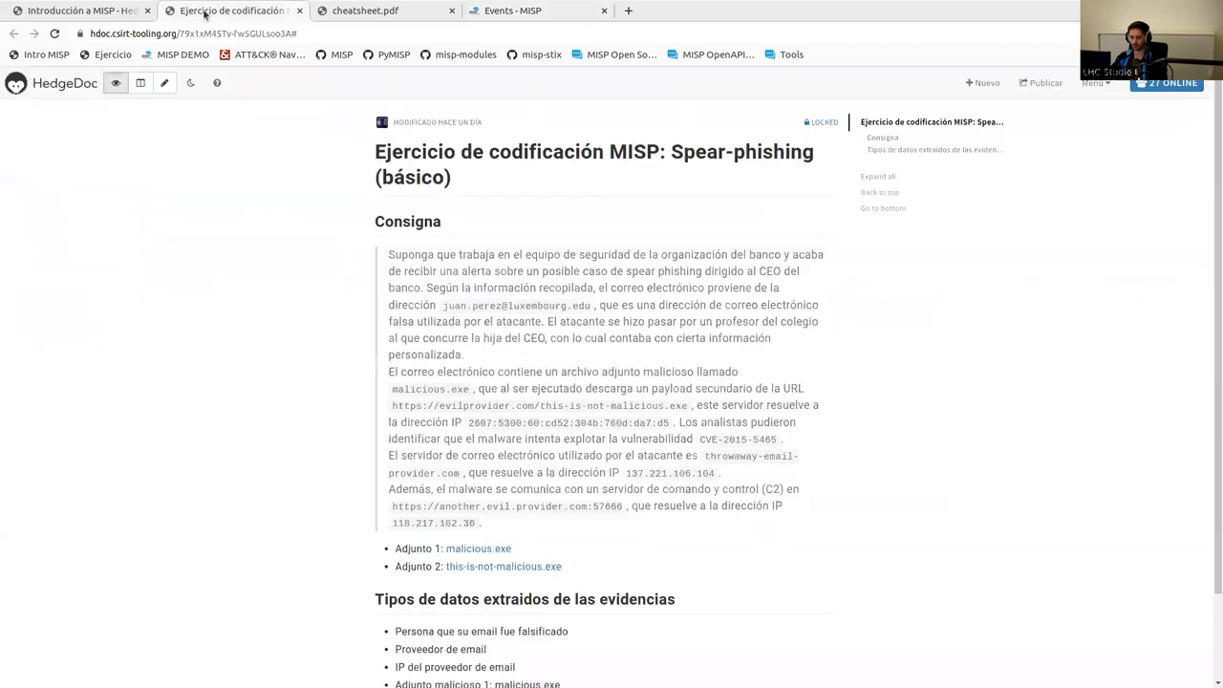
middle_click(369, 12)
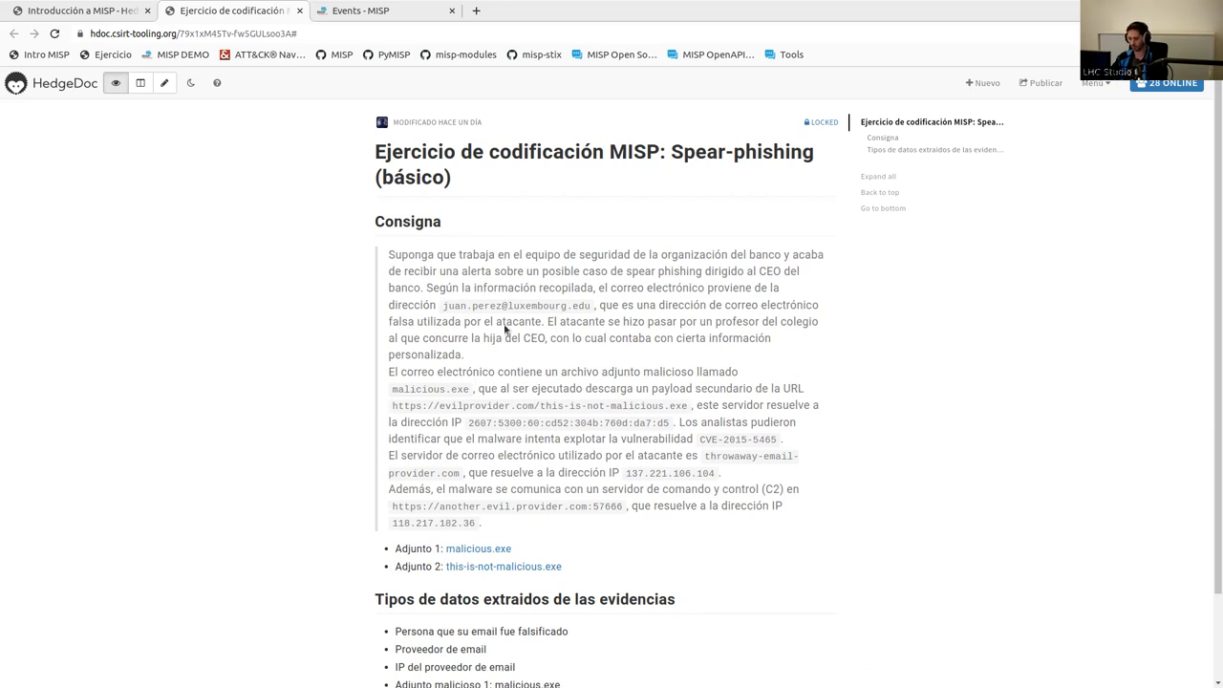
drag(704, 438, 765, 439)
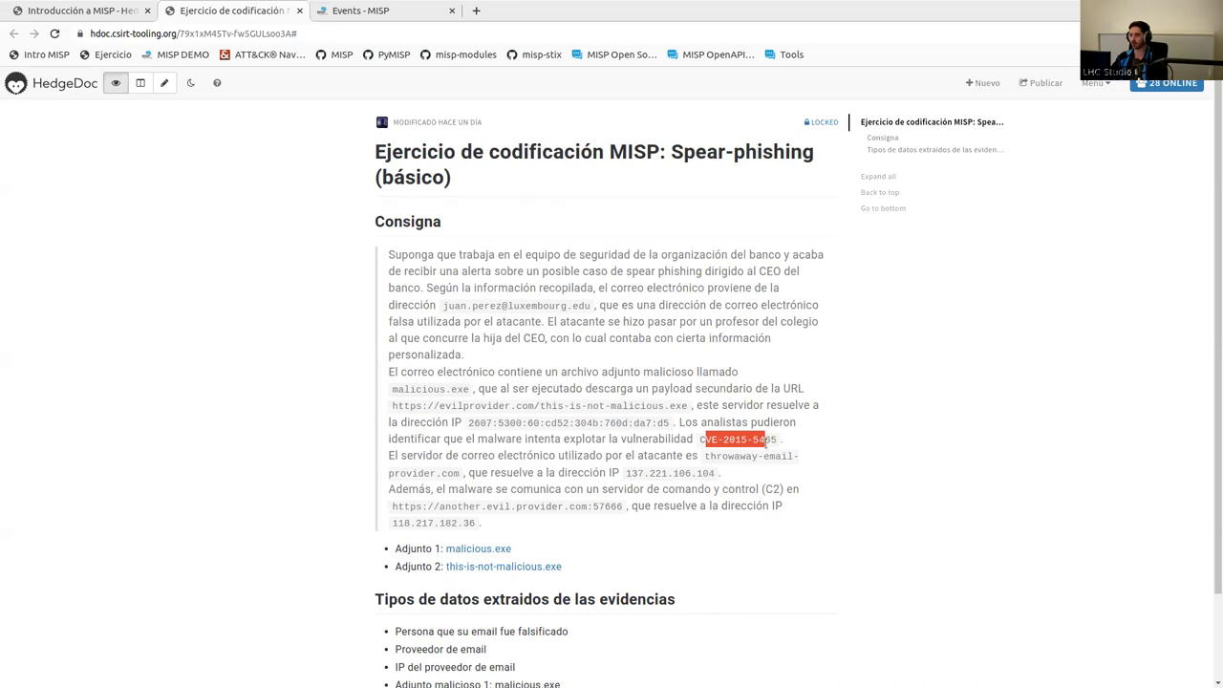
click(766, 442)
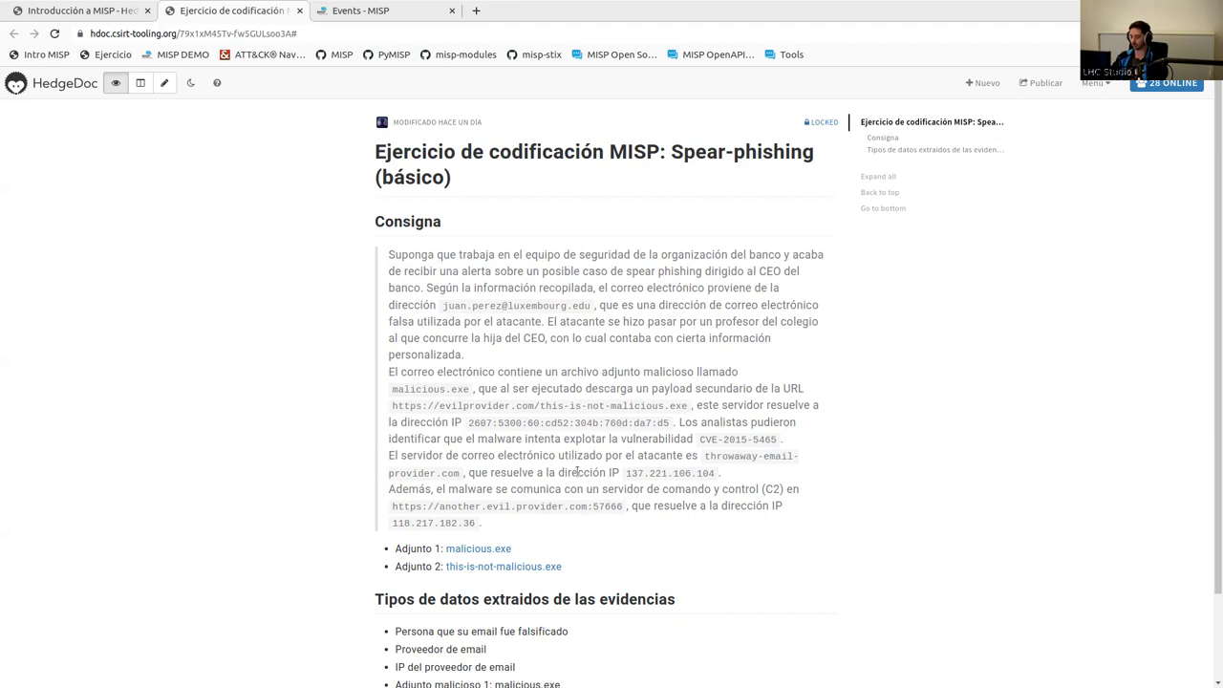
- Switch to MISP and create an event with the info "Intento fallido de phishing dirigido a un banco en LU"
click(377, 11)
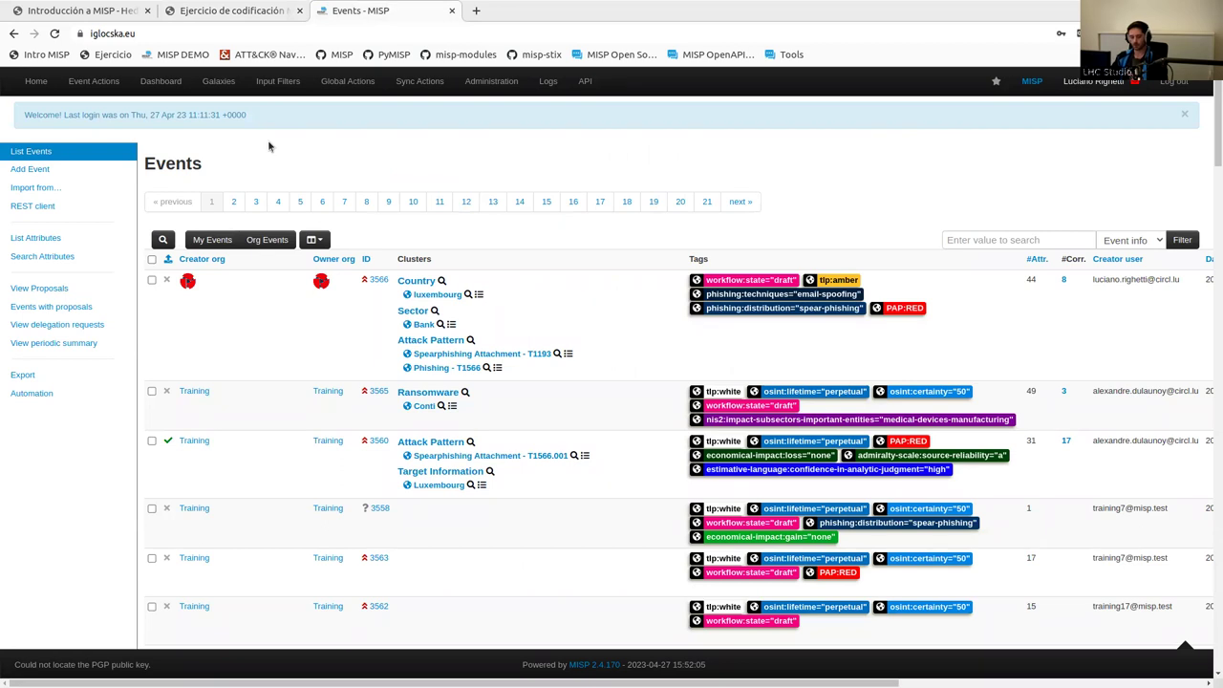
click(111, 84)
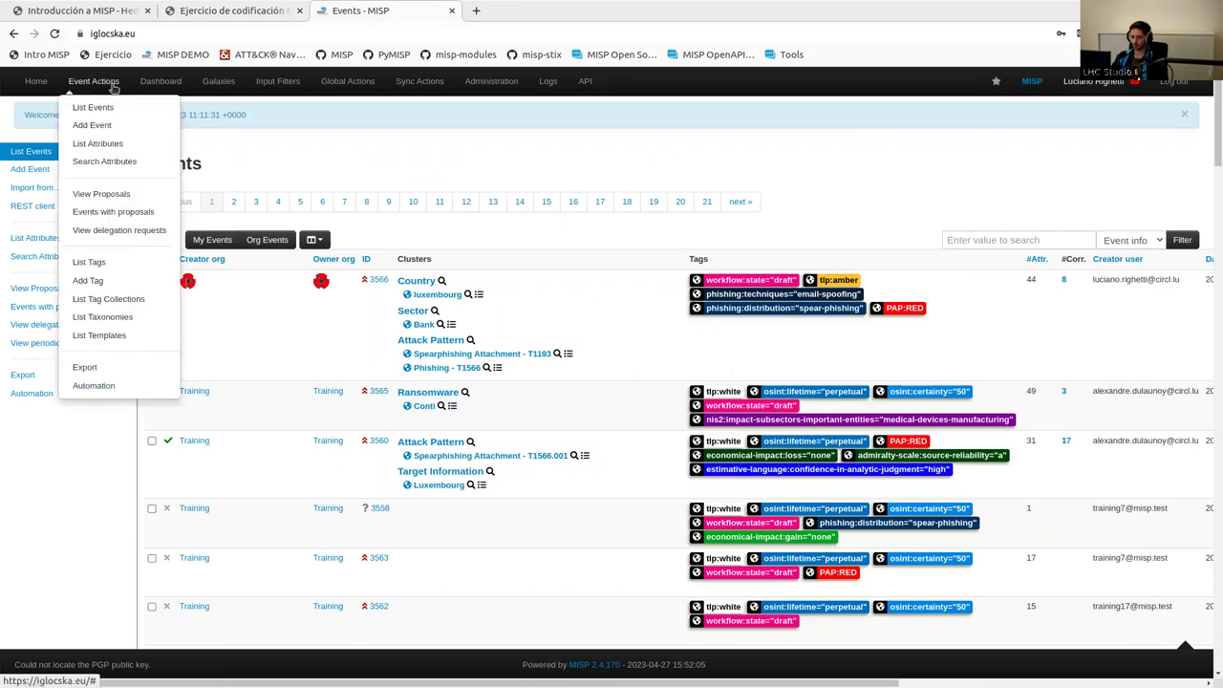
click(122, 128)
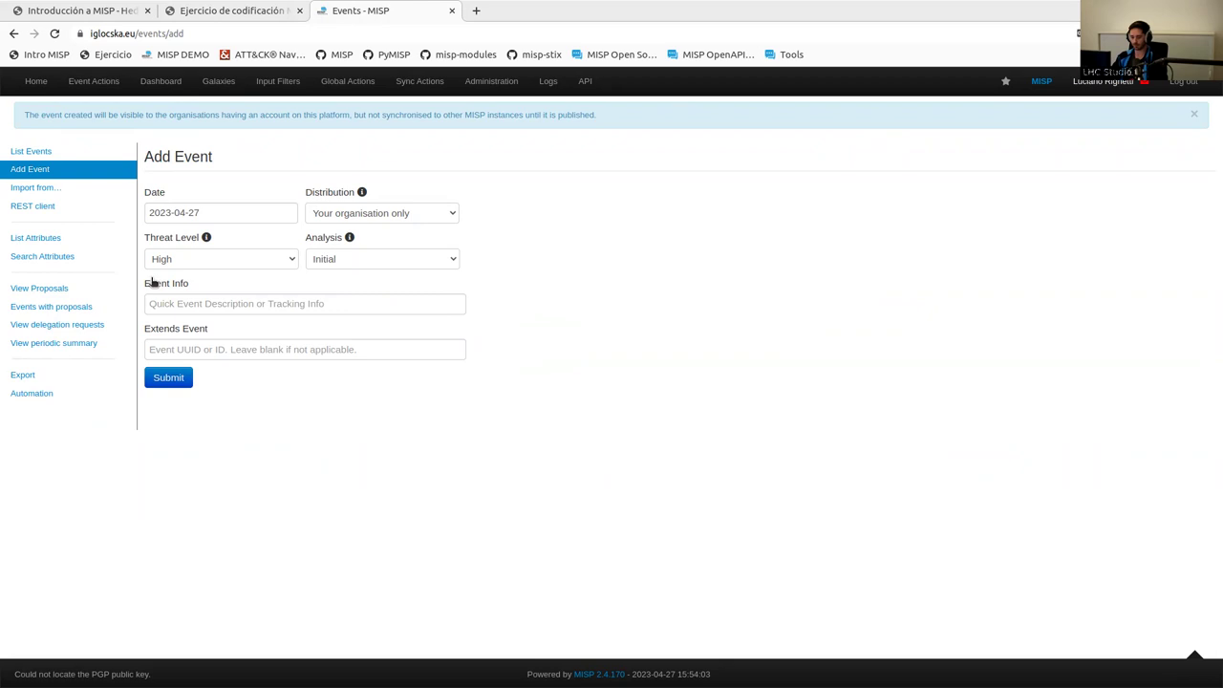
click(224, 304)
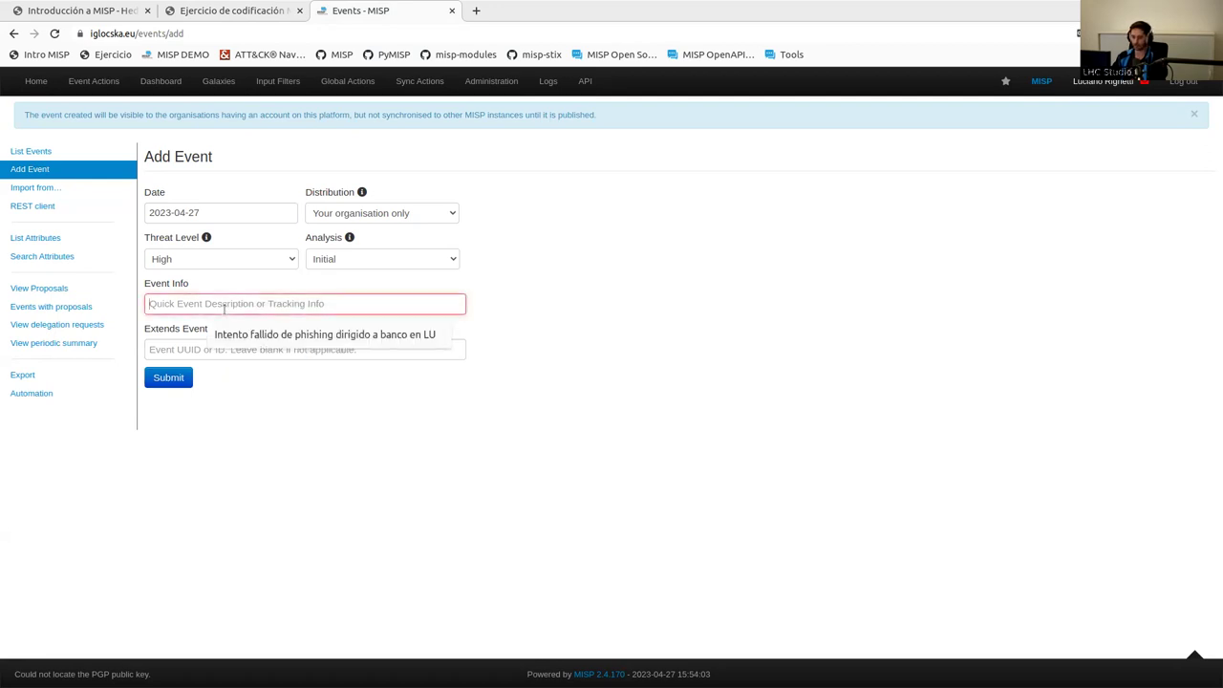
text(Intento)
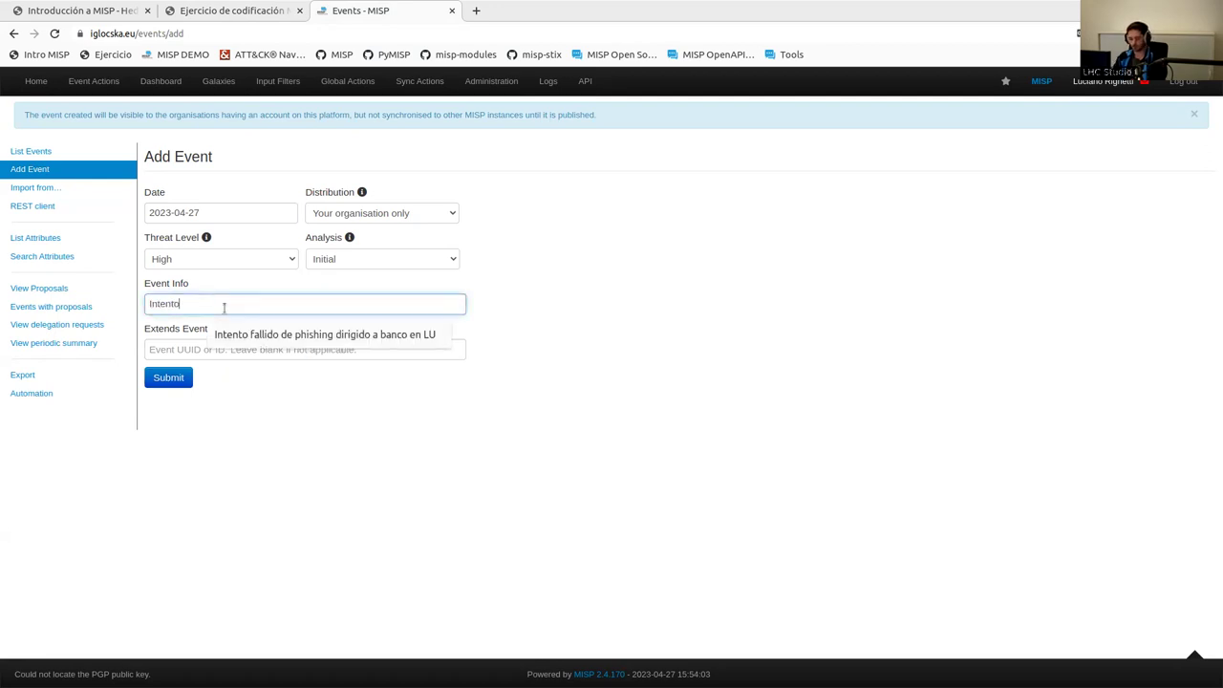
text( fallido de p)
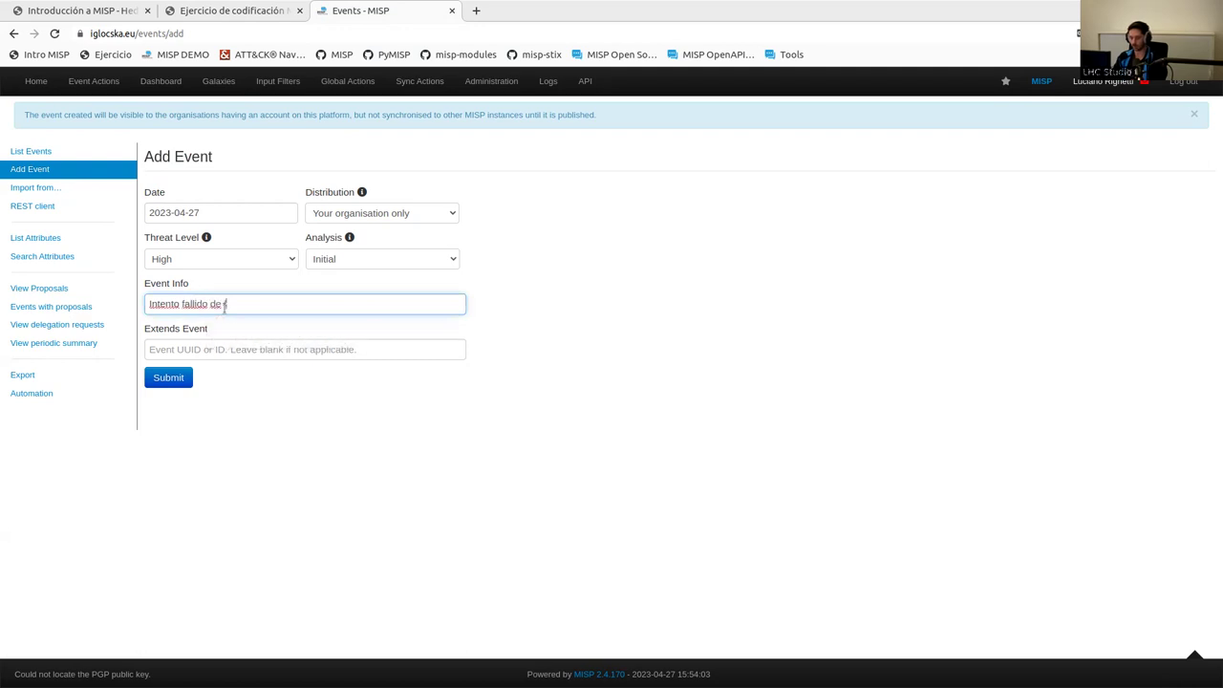
text(hishing dirigido)
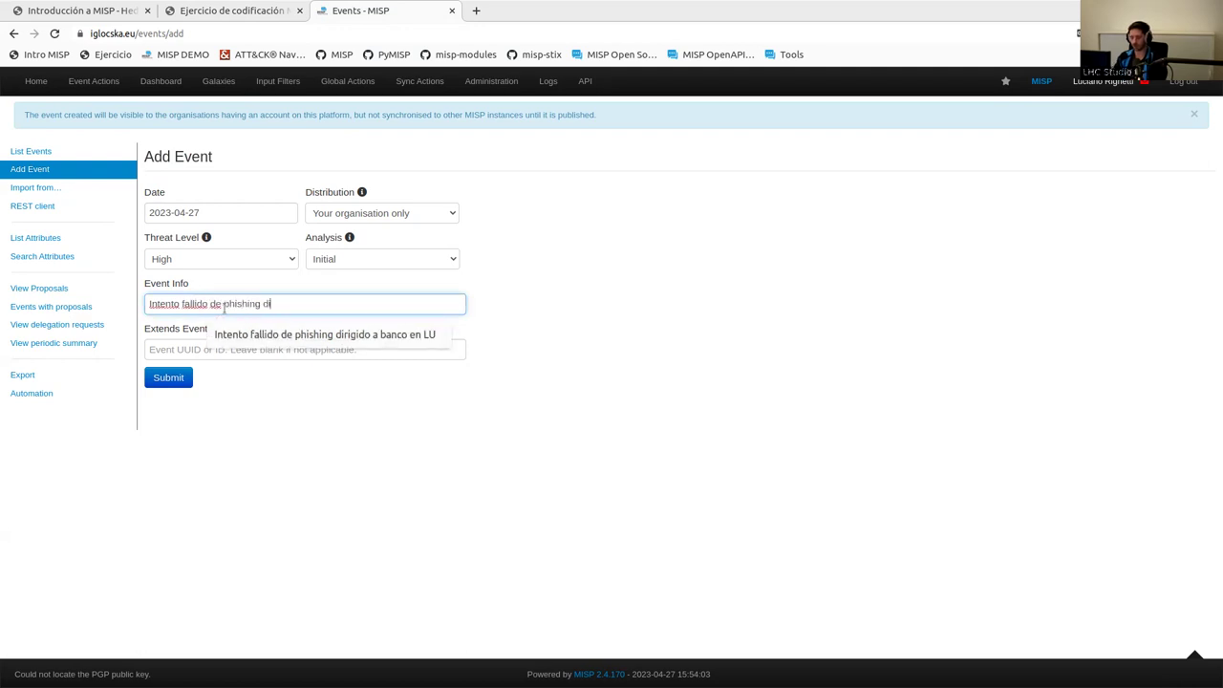
text(banco en LU)
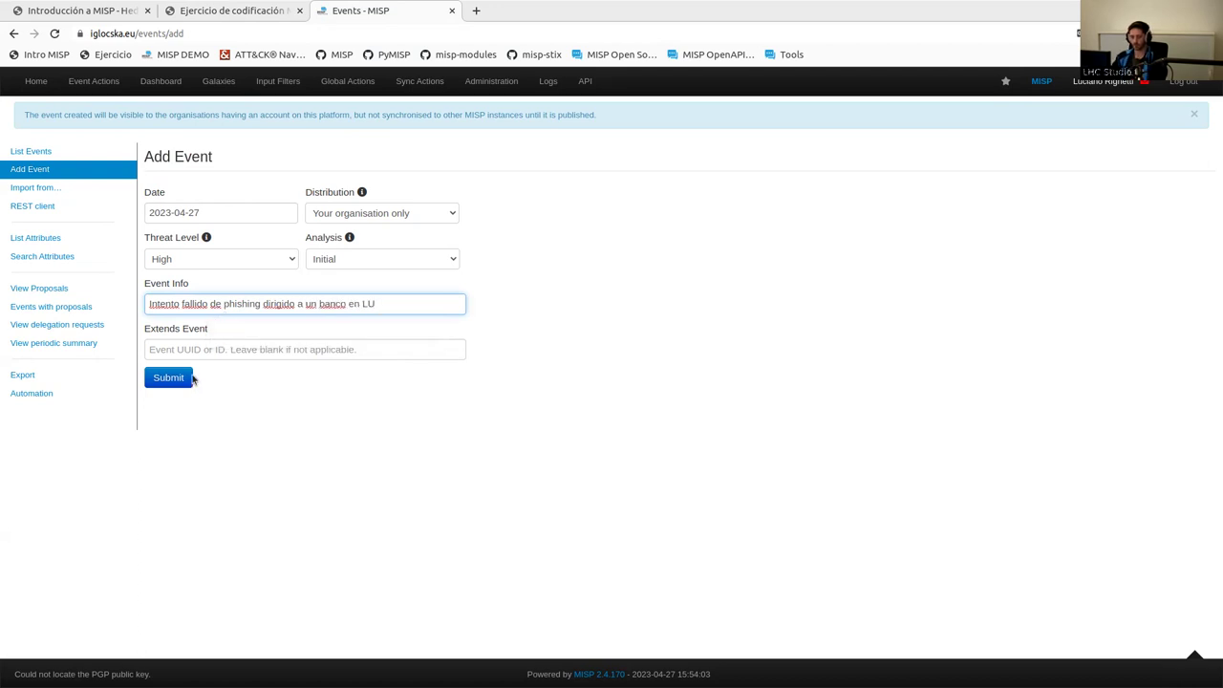
click(191, 379)
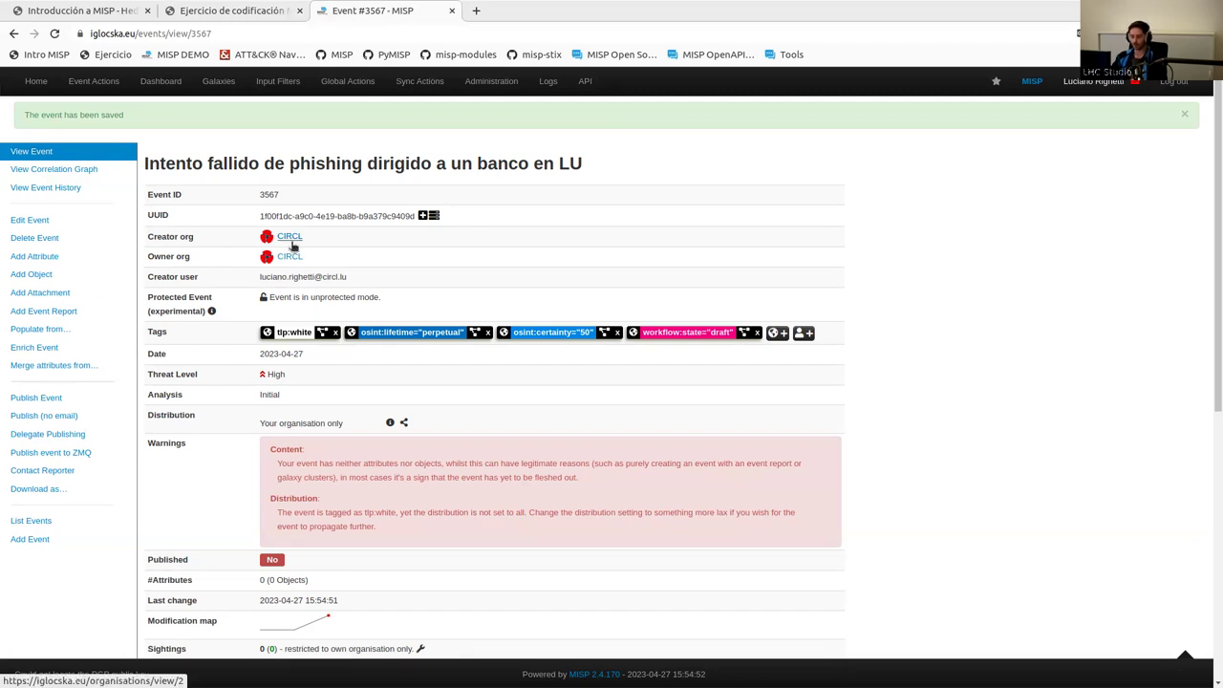
- Remove the osint:certainty="50", osint:lifetime="perpetual" and tlp:white tags from the event, keeping workflow:state="draft"
scroll(292, 246, down, 2)
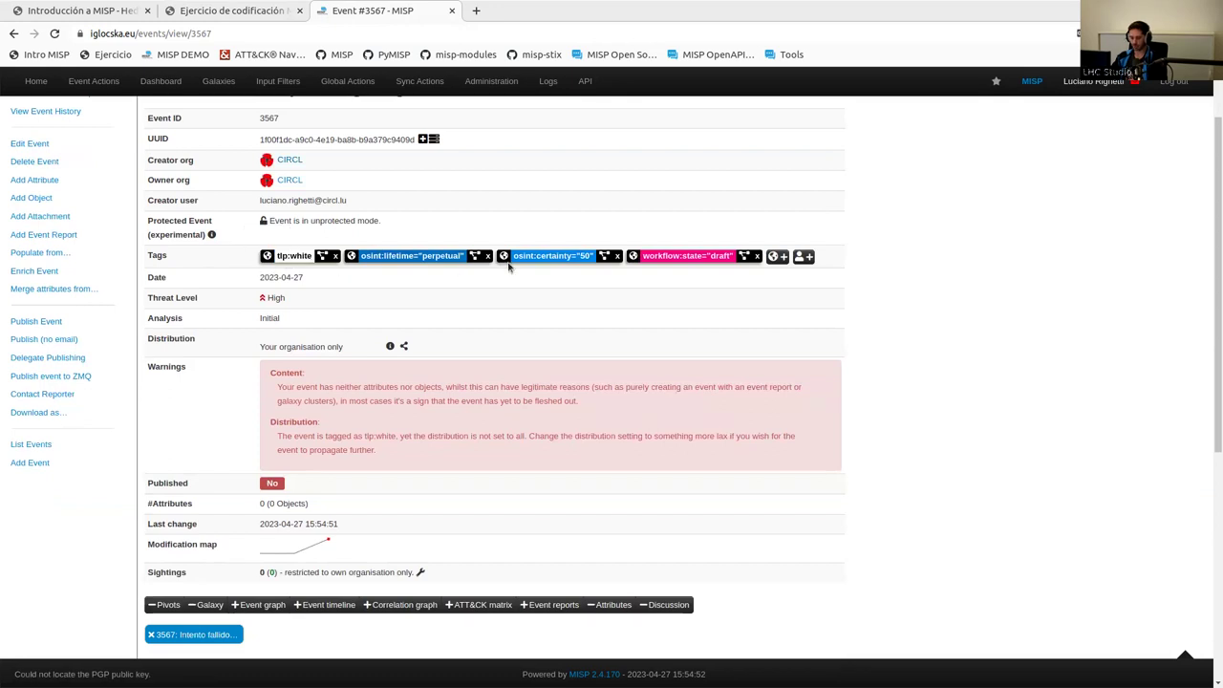
click(755, 258)
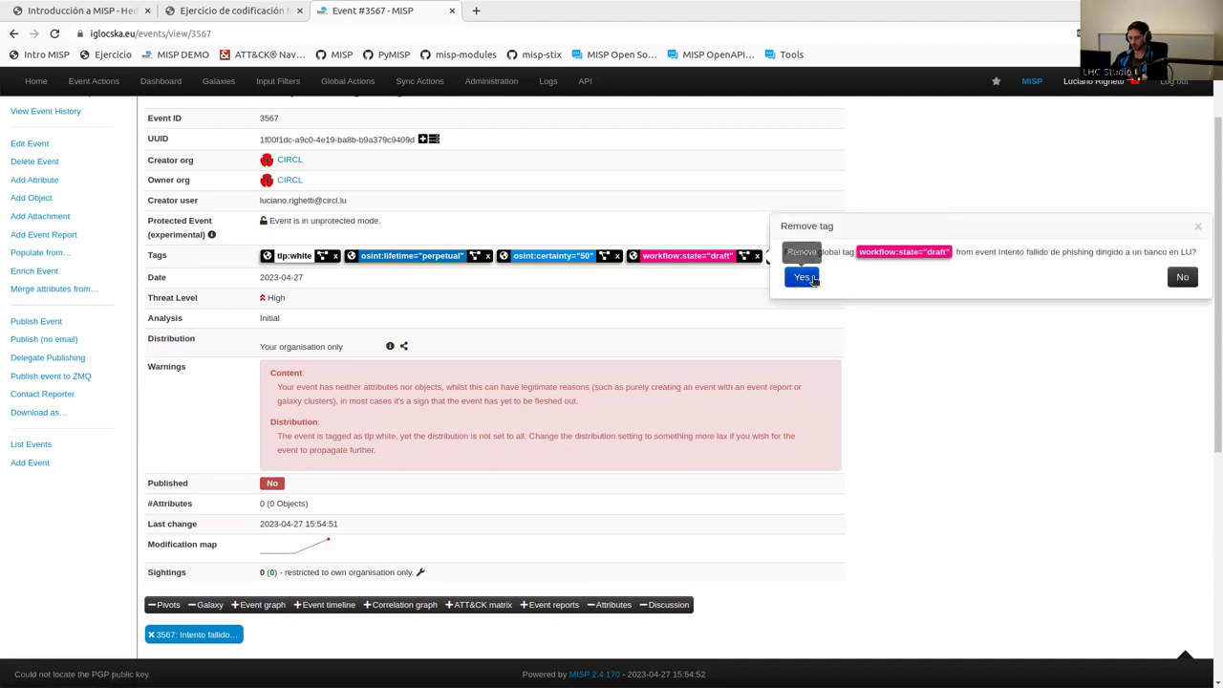
click(1182, 278)
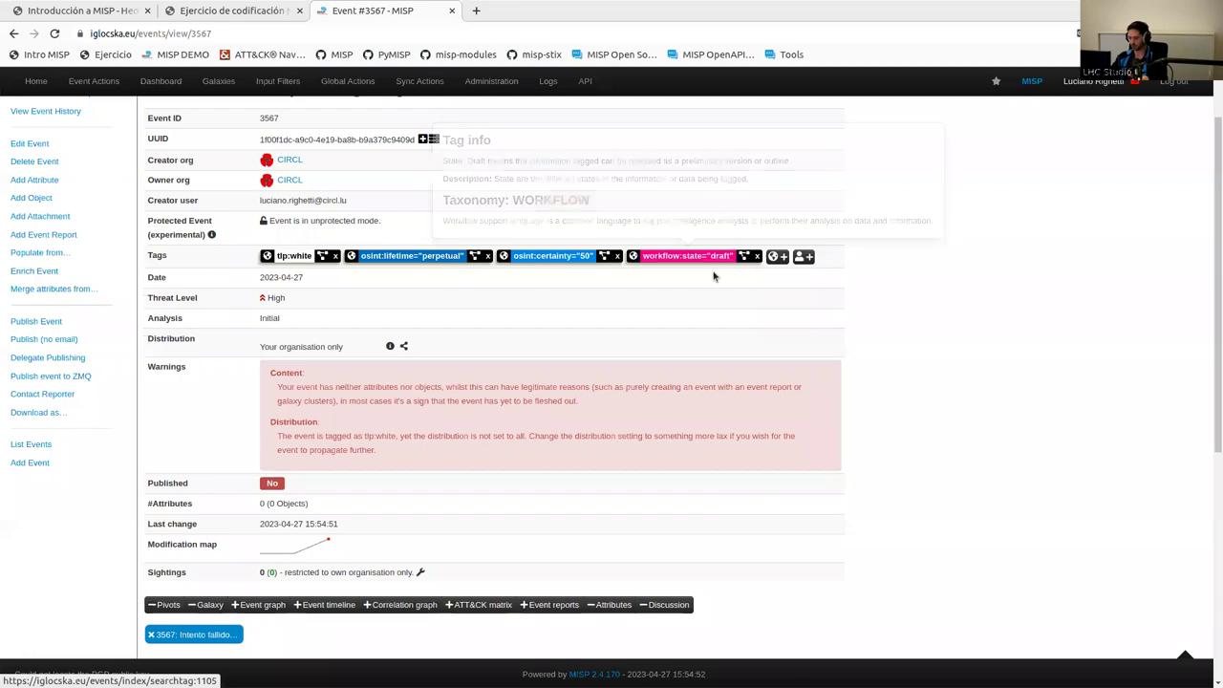
click(618, 257)
click(661, 278)
click(486, 256)
click(532, 277)
click(334, 256)
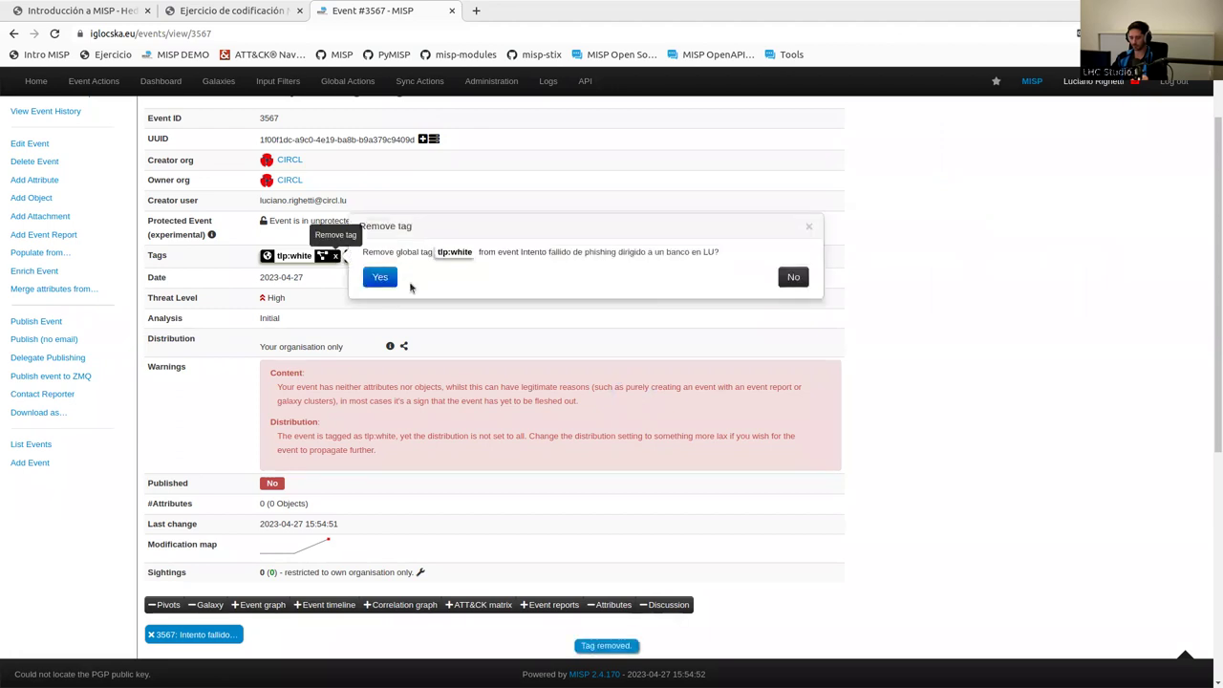
click(379, 276)
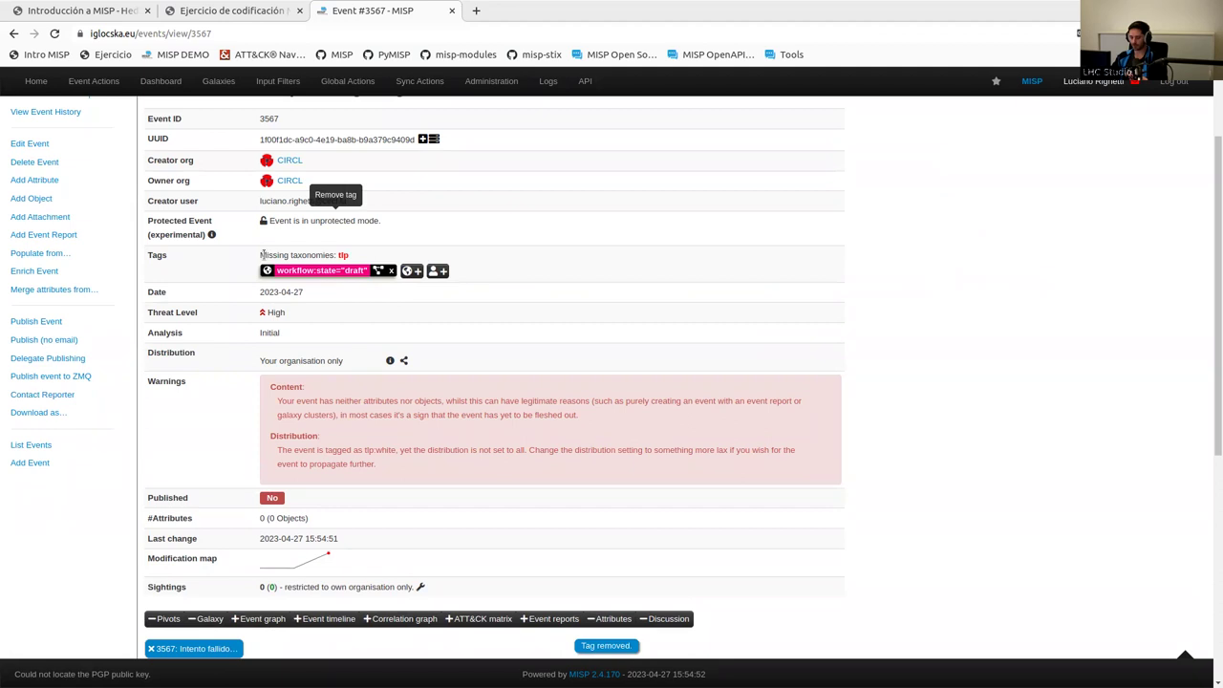
drag(260, 255, 362, 262)
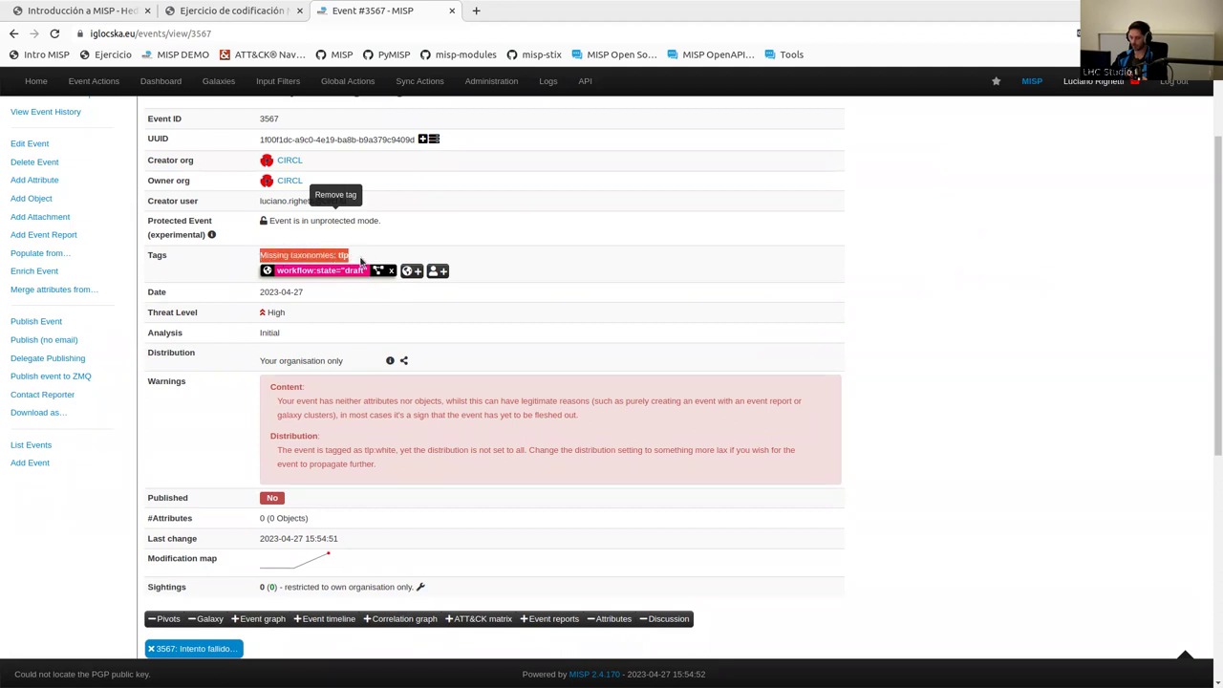
click(362, 262)
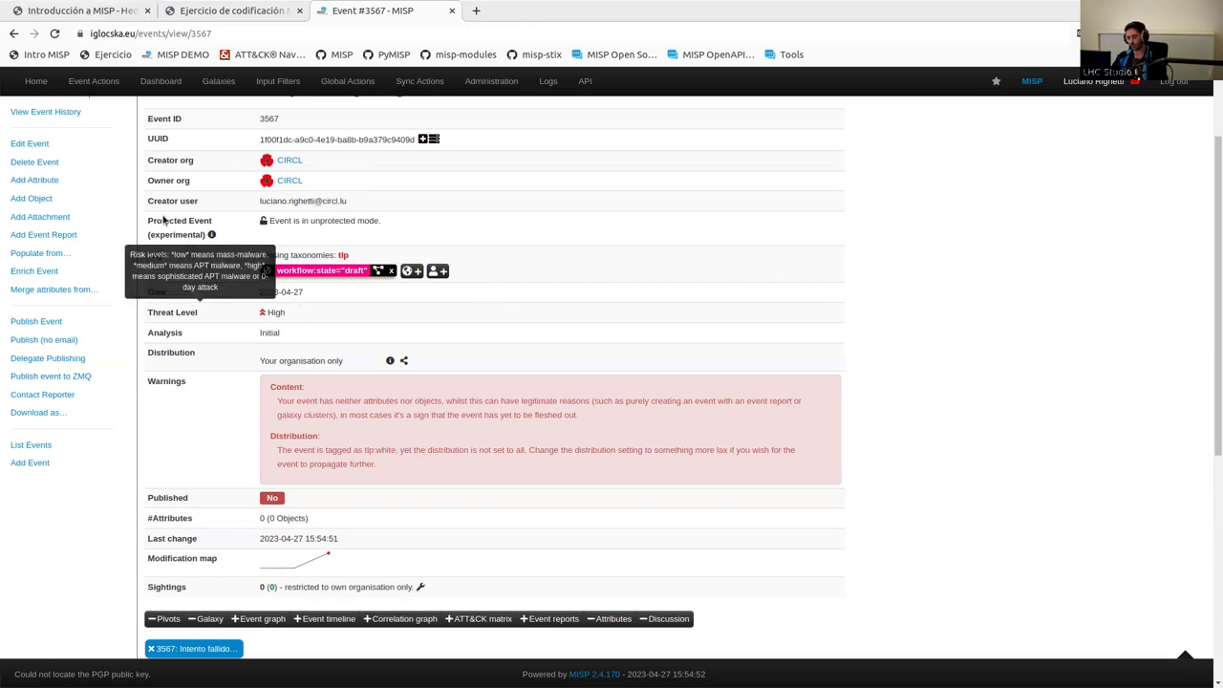
click(99, 204)
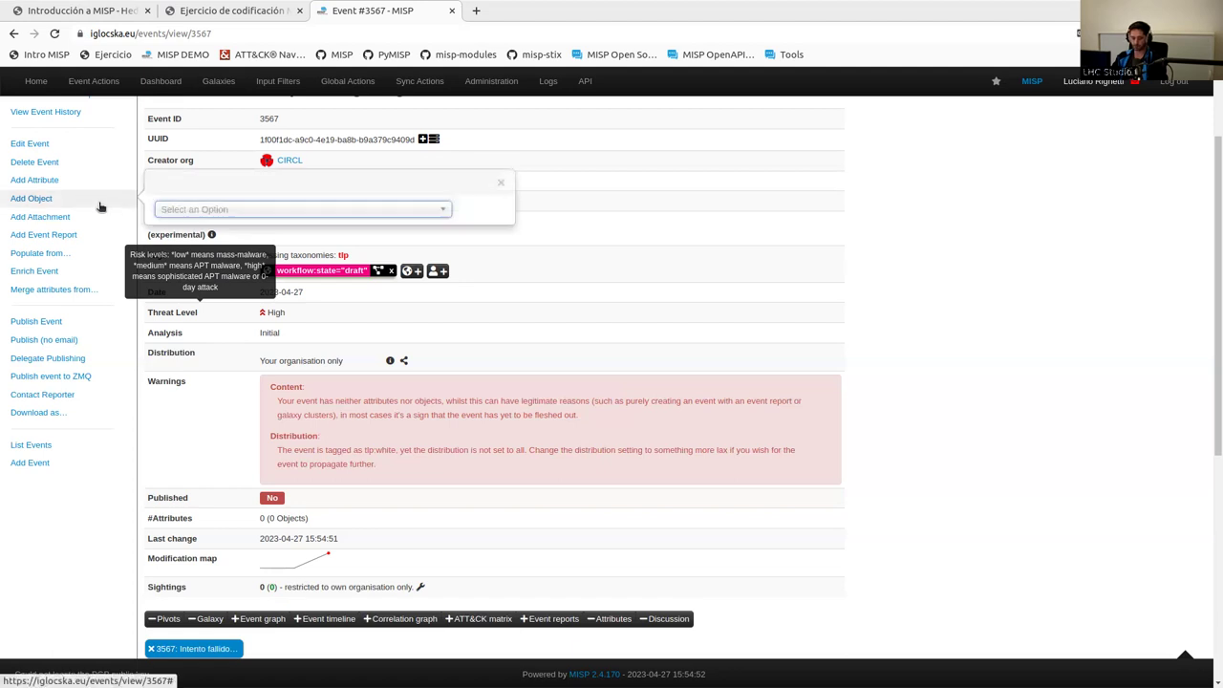
click(205, 210)
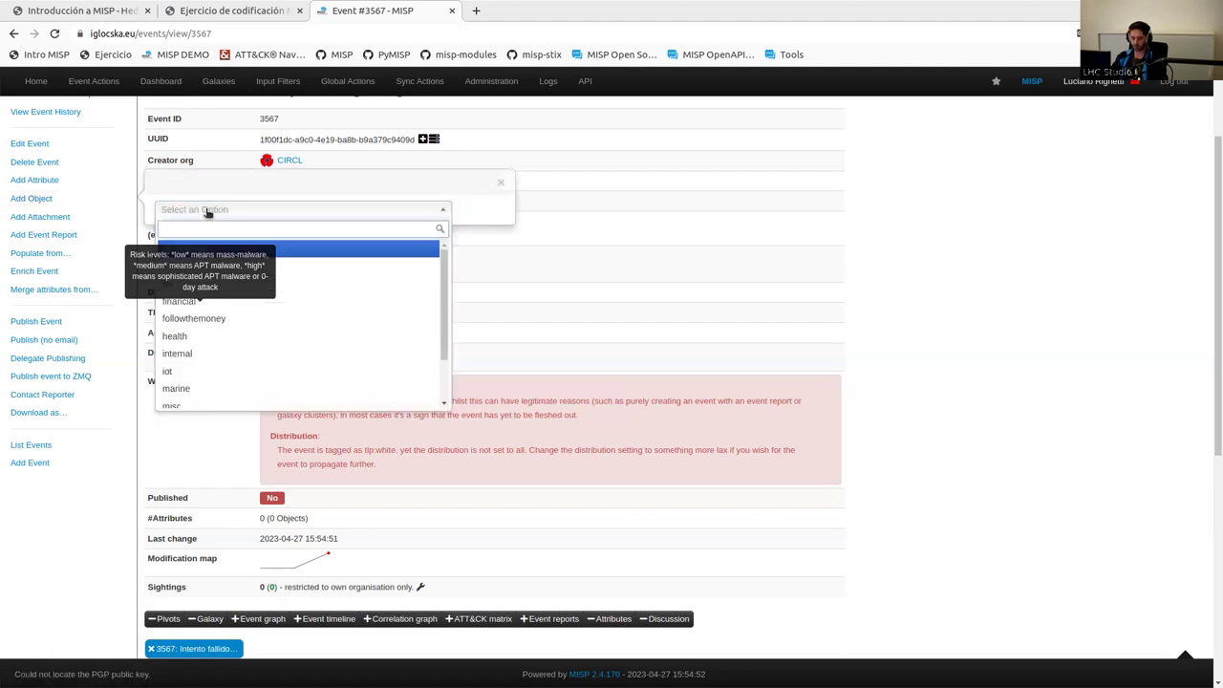
click(682, 220)
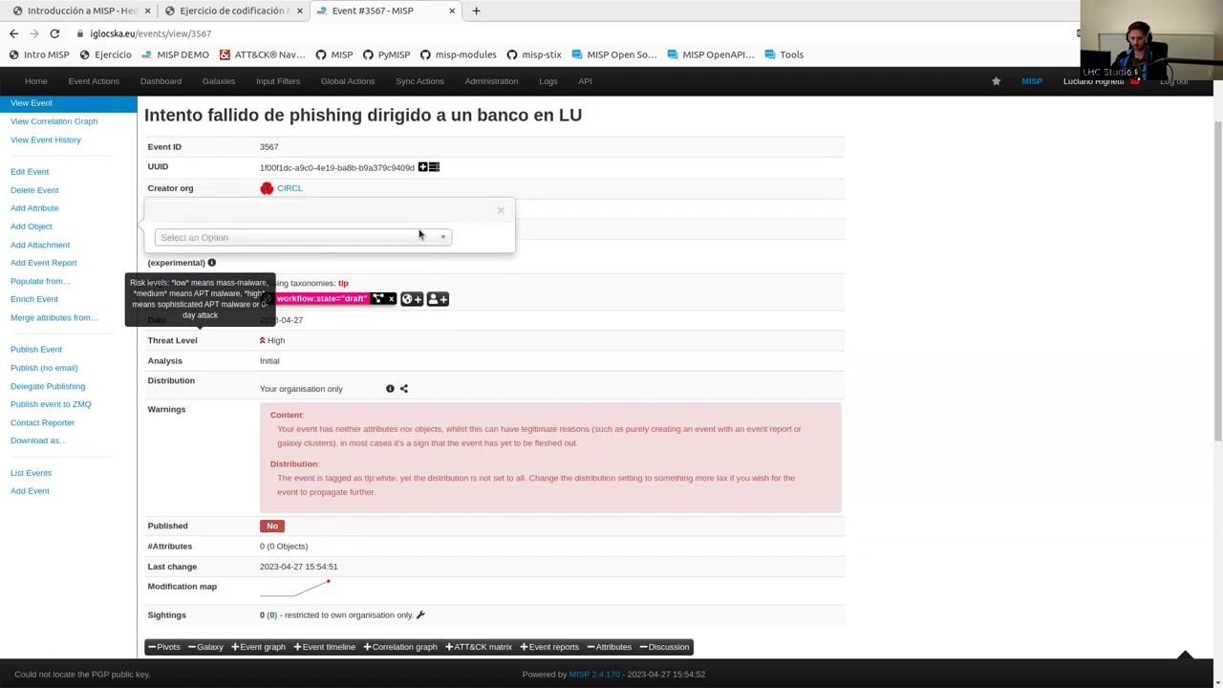
scroll(563, 225, up, 2)
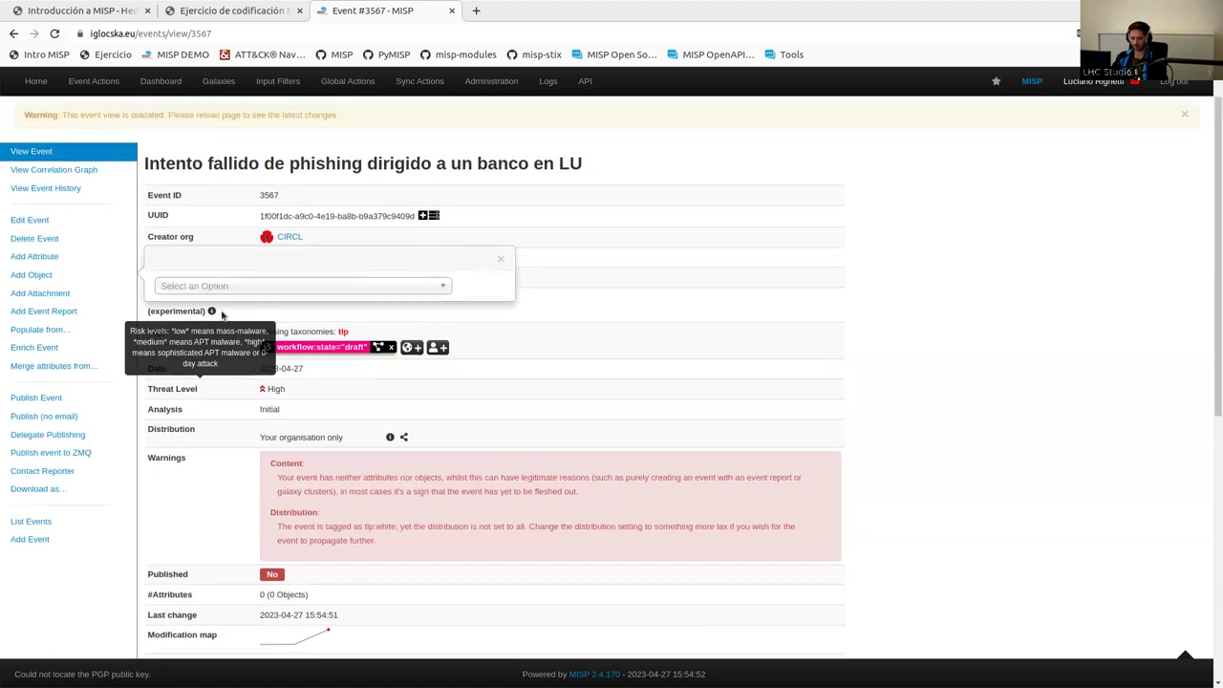
- Reload the event and start adding an object to it with the person template from All Objects
key(F5)
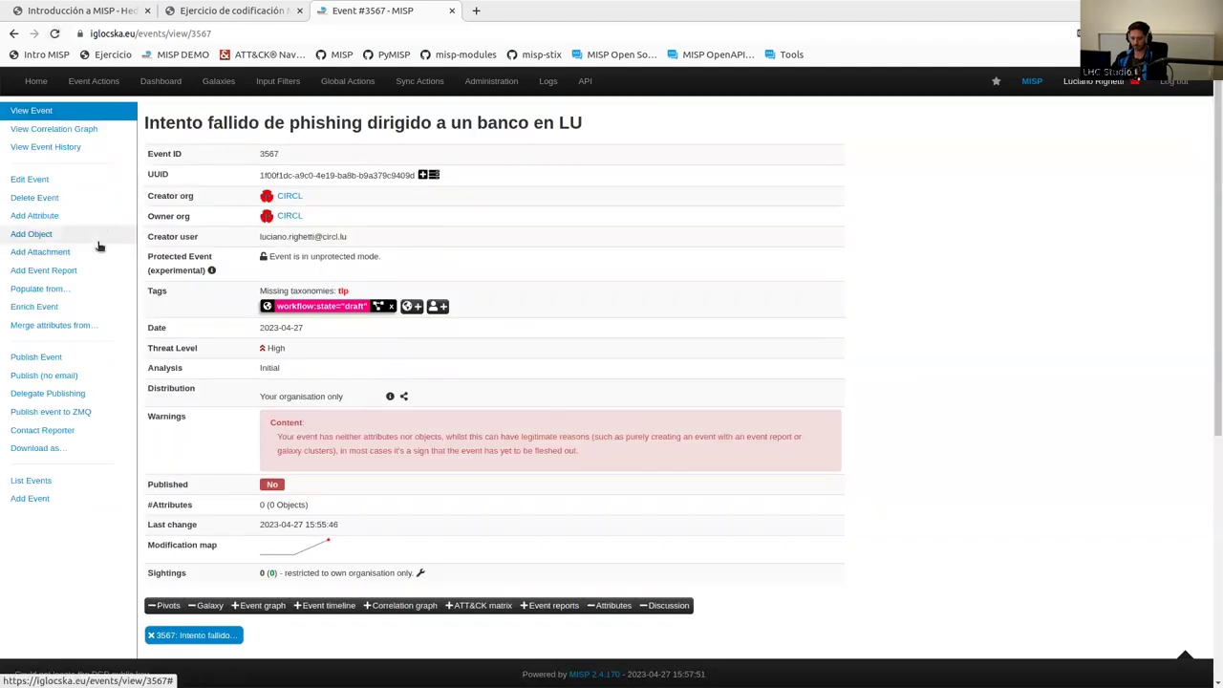
click(84, 236)
click(309, 248)
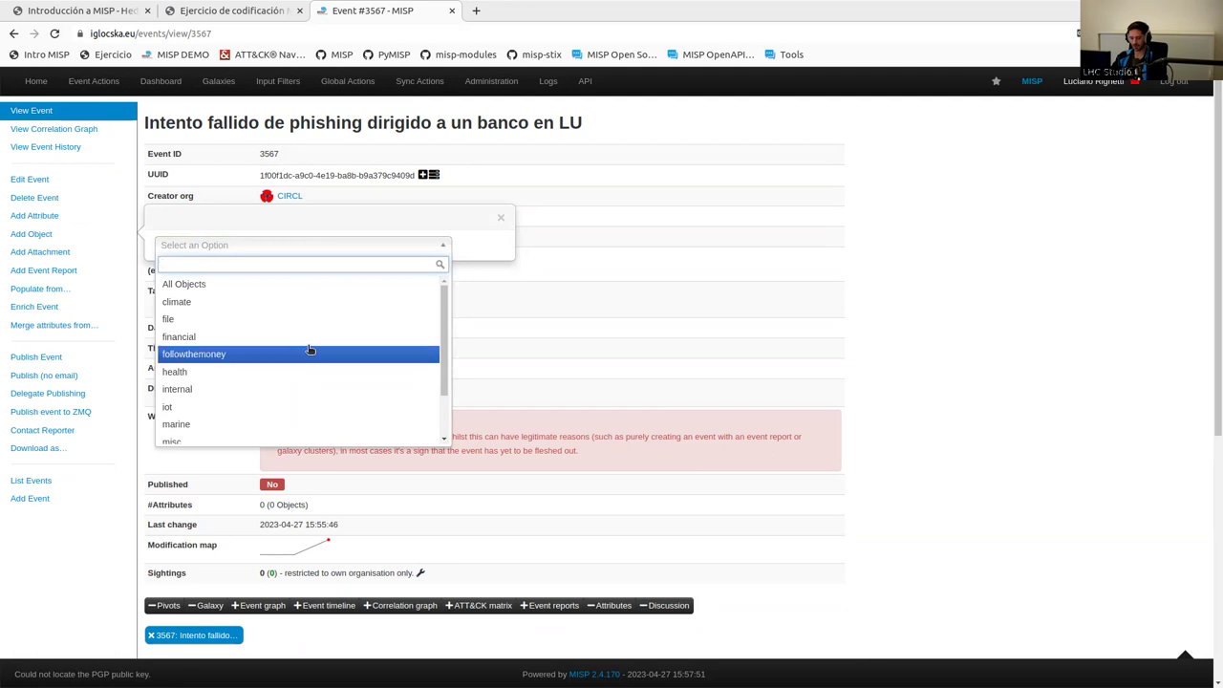
scroll(309, 349, down, 1)
scroll(308, 368, up, 1)
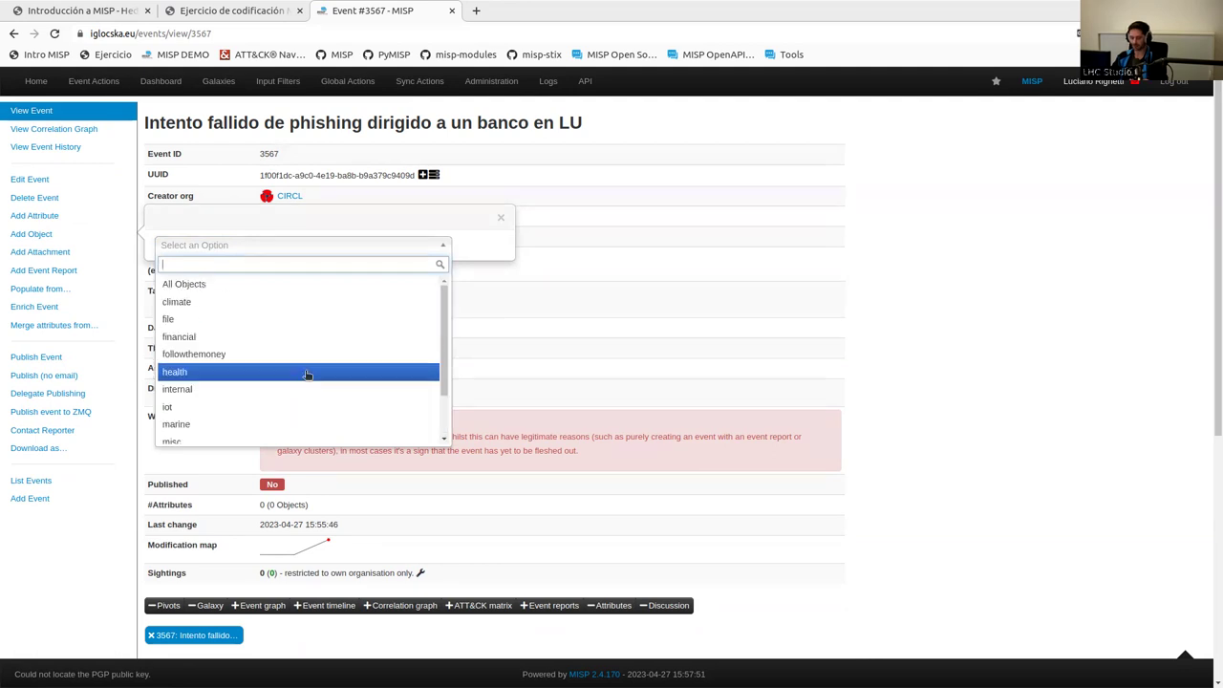
click(294, 286)
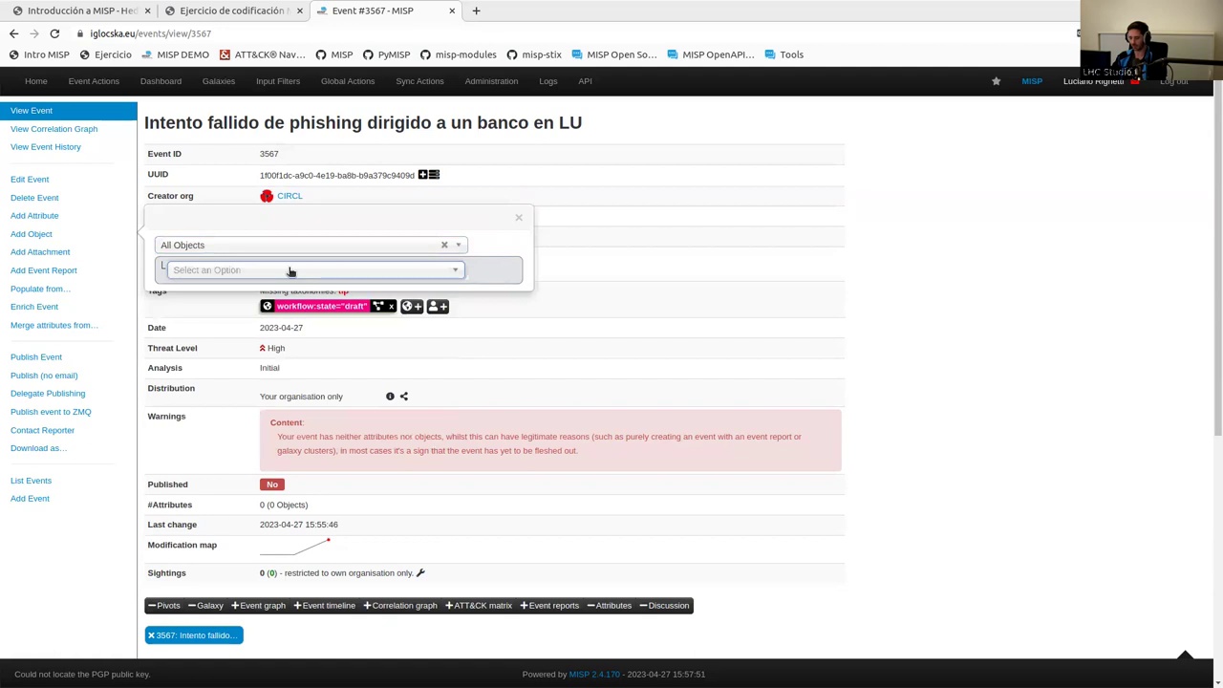
click(293, 272)
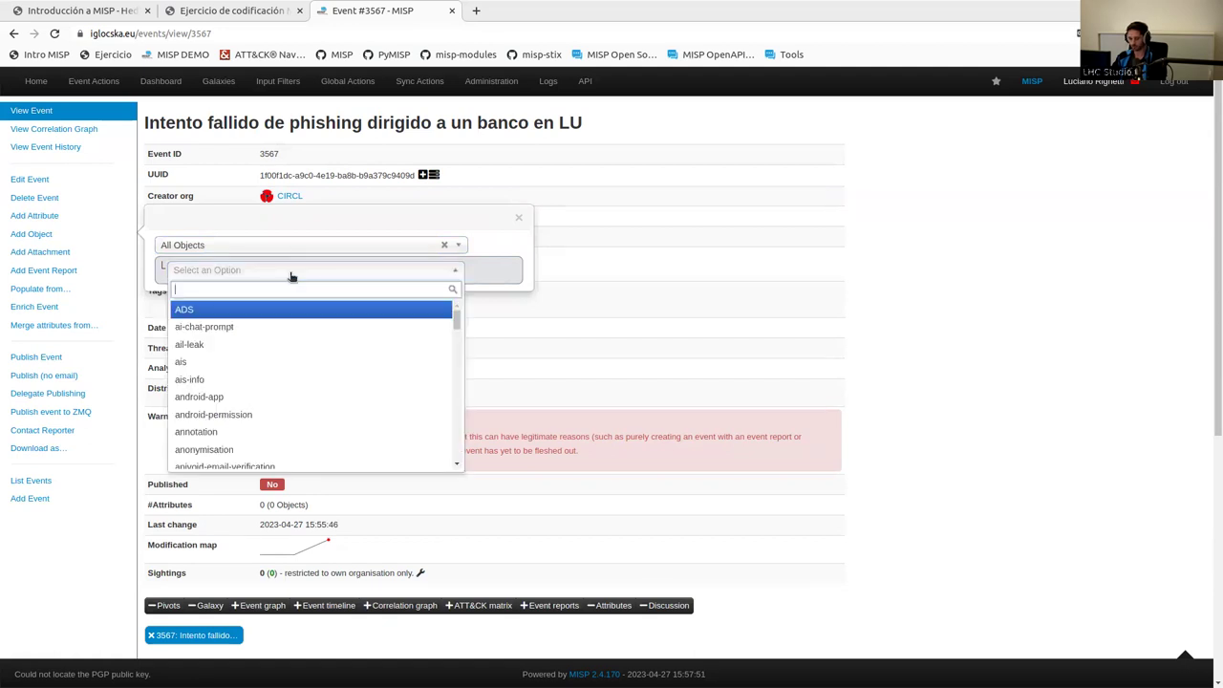
text(perso)
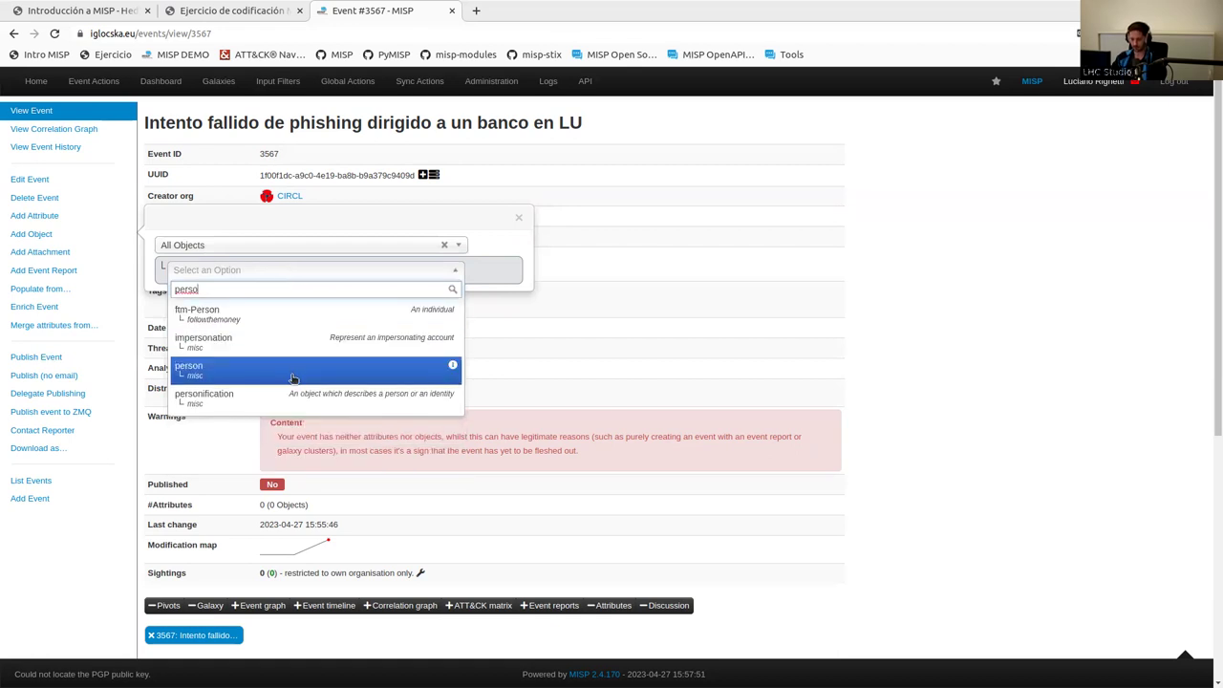
click(218, 379)
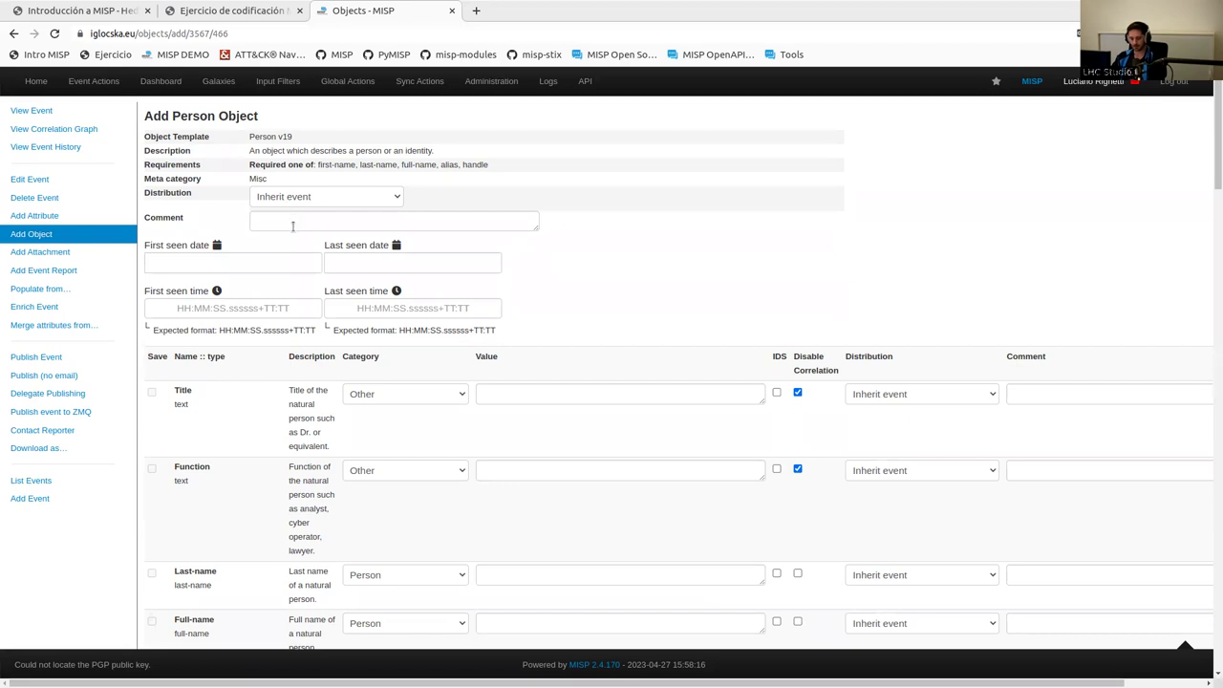
- Copy the spoofed sender's e-mail address from the HedgeDoc statement into the person object's E-mail attribute in MISP
click(221, 12)
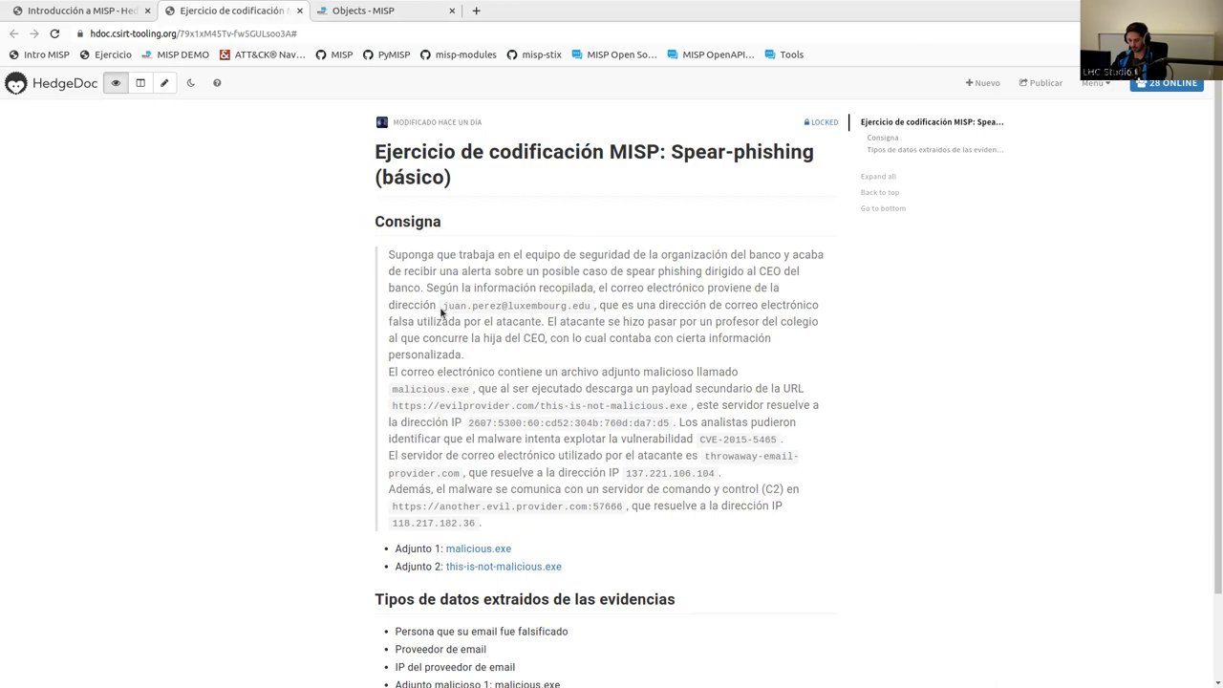
drag(442, 308, 590, 306)
key(ctrl+c)
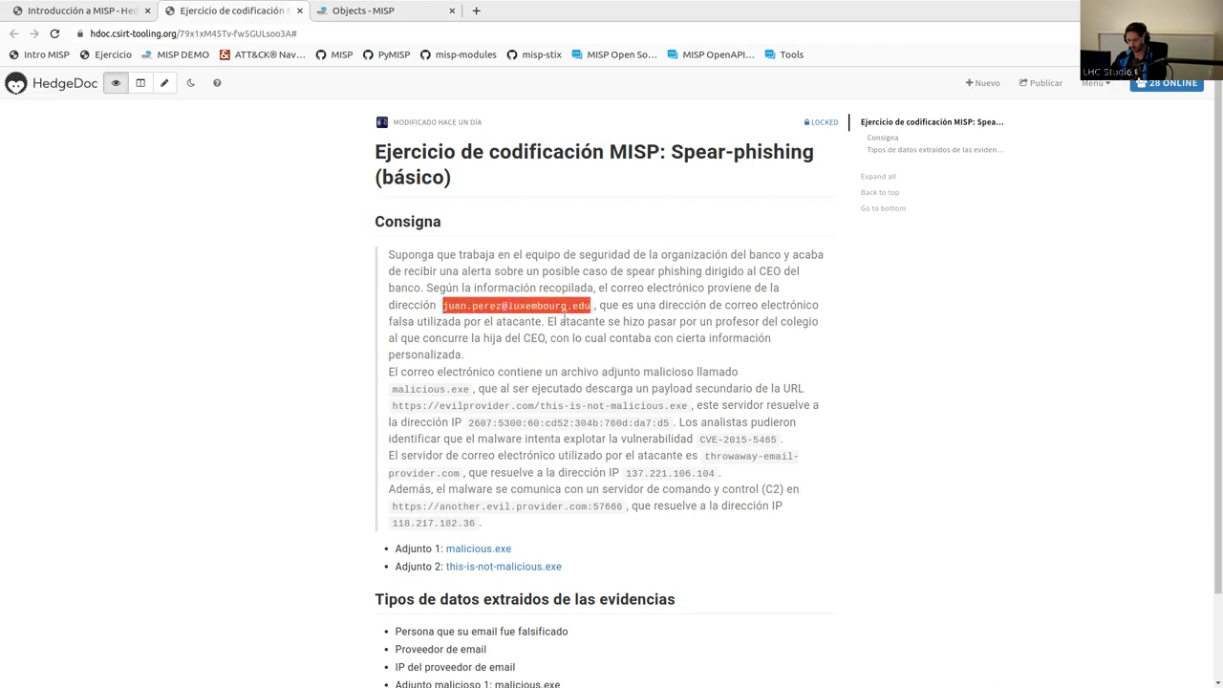
click(404, 17)
scroll(630, 425, down, 10)
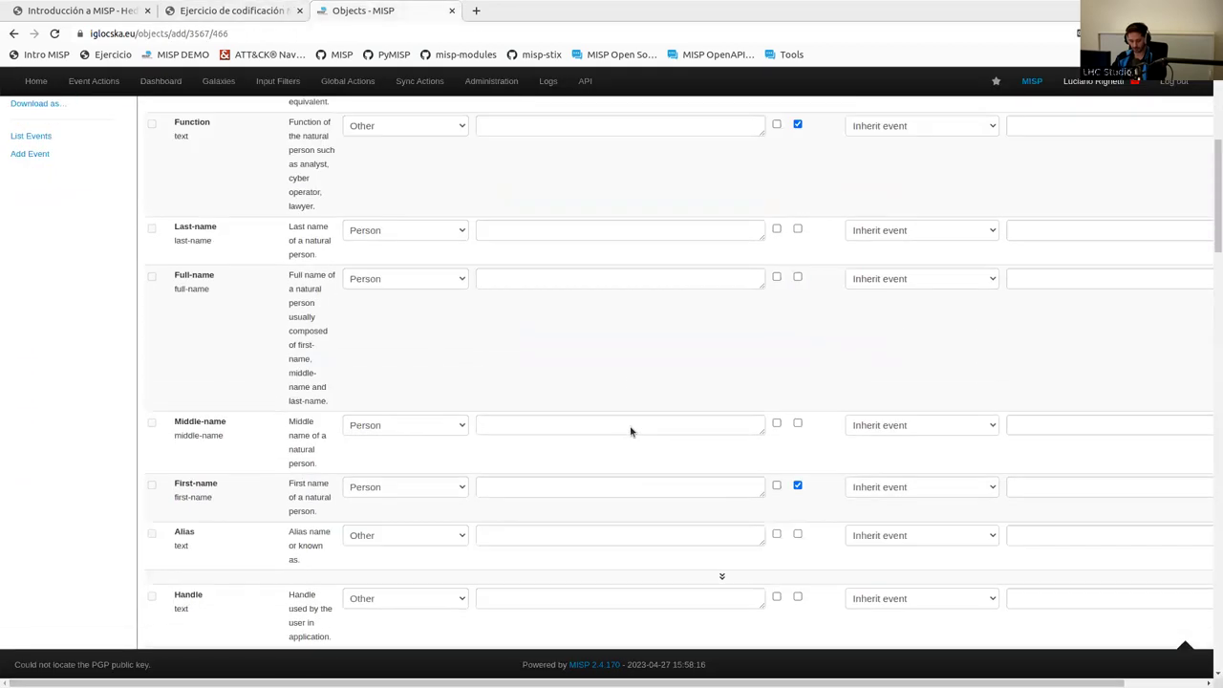
scroll(629, 426, down, 5)
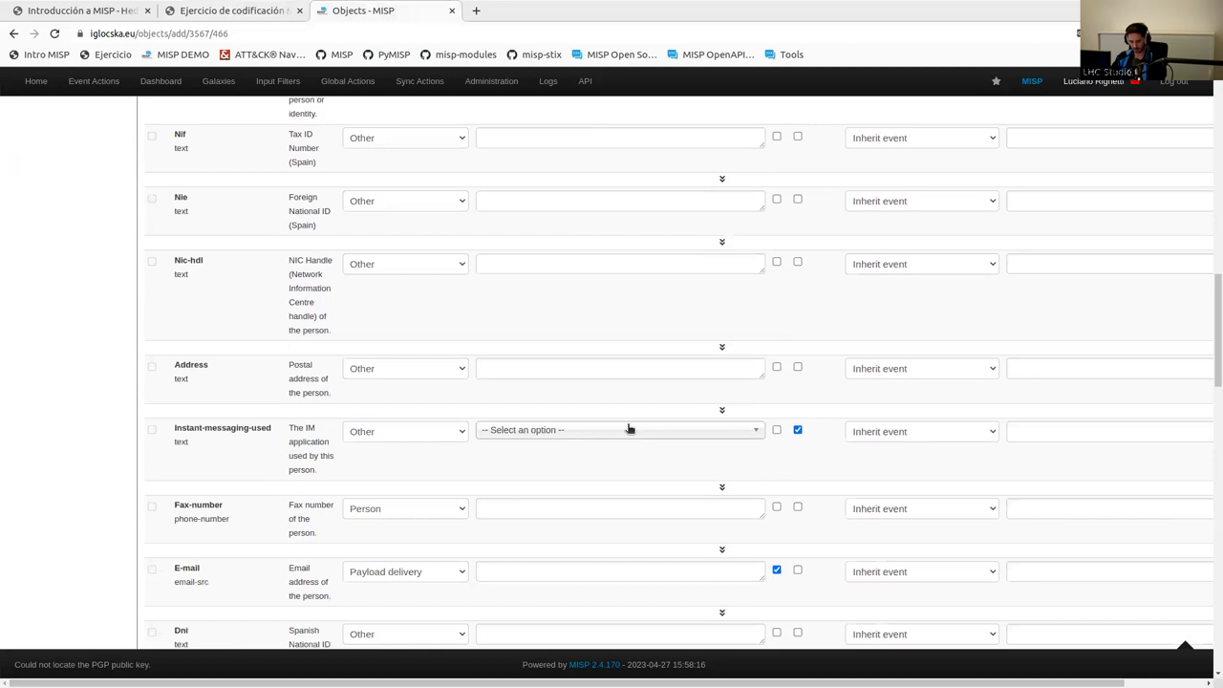
click(570, 417)
key(ctrl+v)
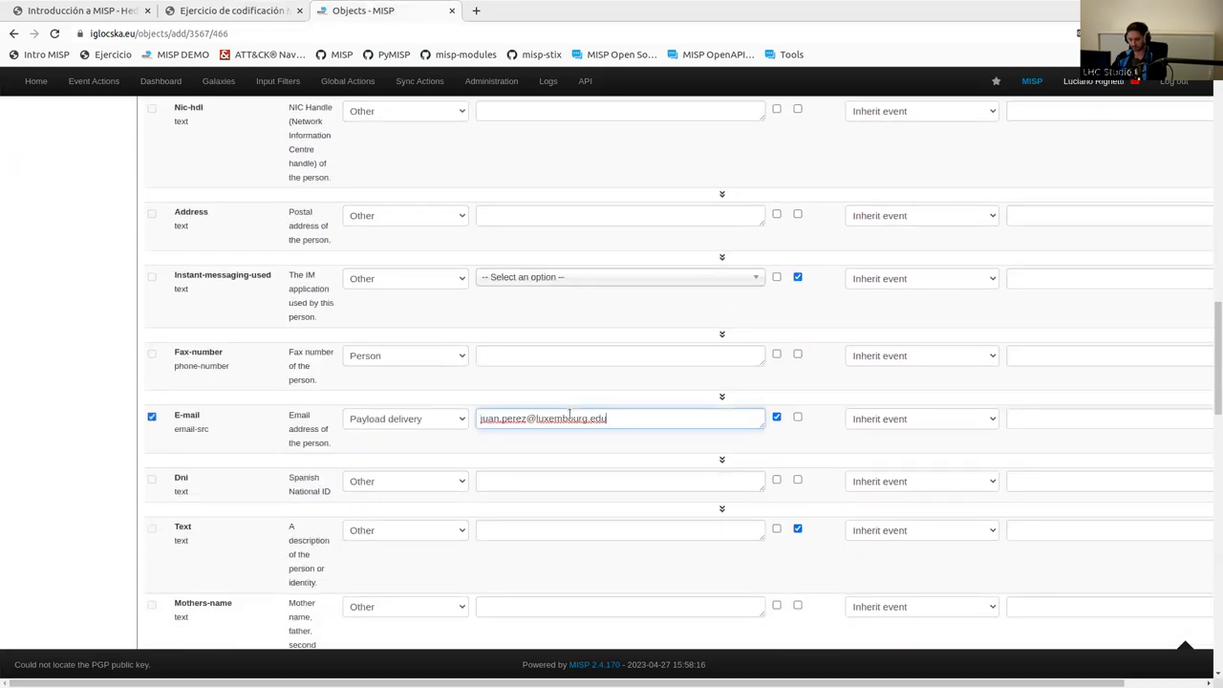
- Fill in the impersonated person's last name, full name and first name in the person object
scroll(569, 415, up, 7)
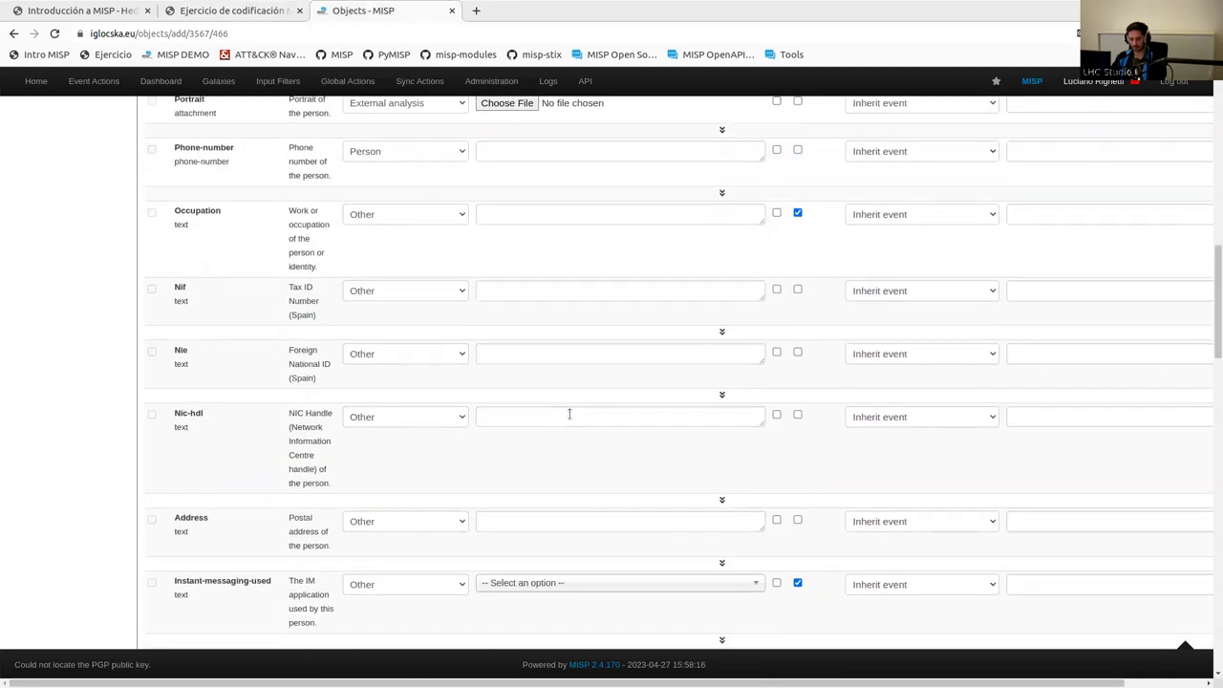
scroll(532, 348, up, 3)
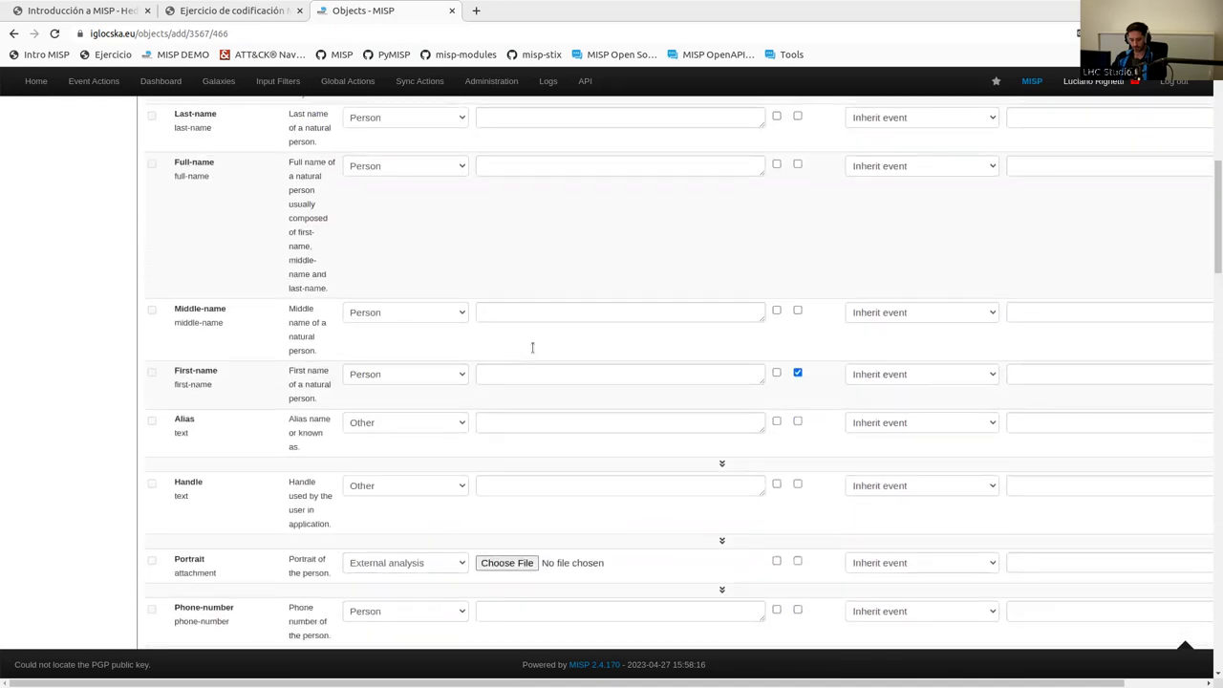
click(516, 273)
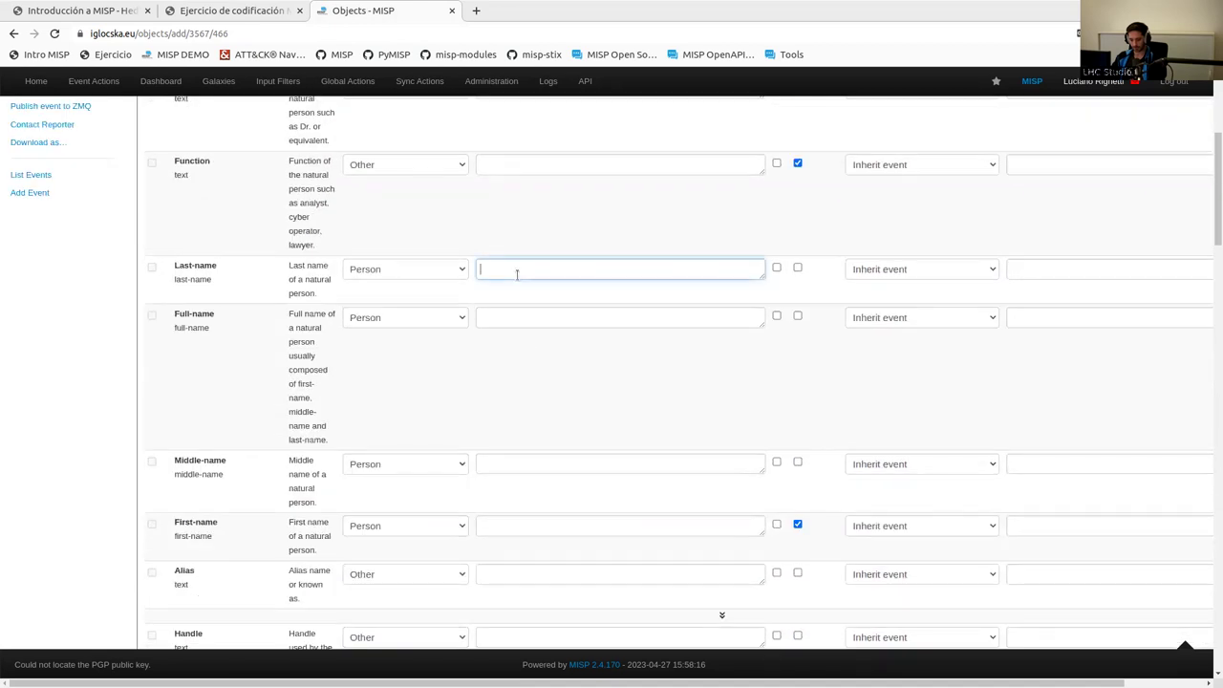
text(Perez)
click(522, 311)
text(Juan Perez)
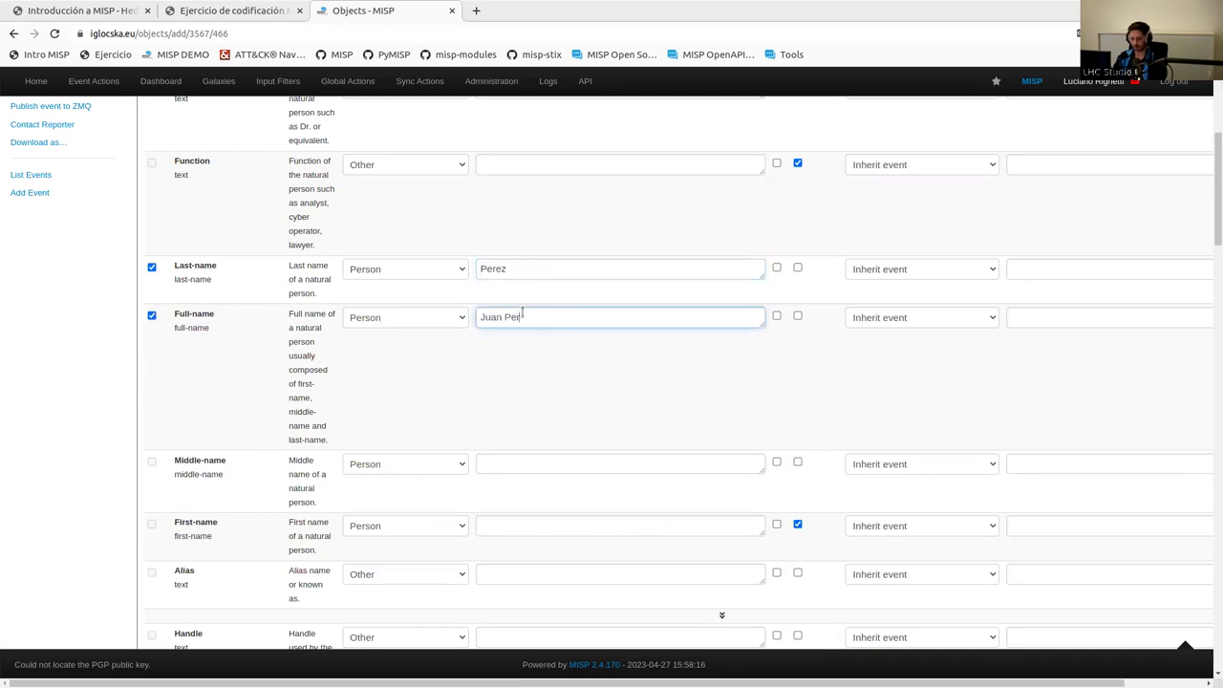
click(558, 525)
text(Juan)
- Check the impersonated person's description in the HedgeDoc statement and set the person object's Function to "Profesor de la hija del CEO"
scroll(558, 525, up, 3)
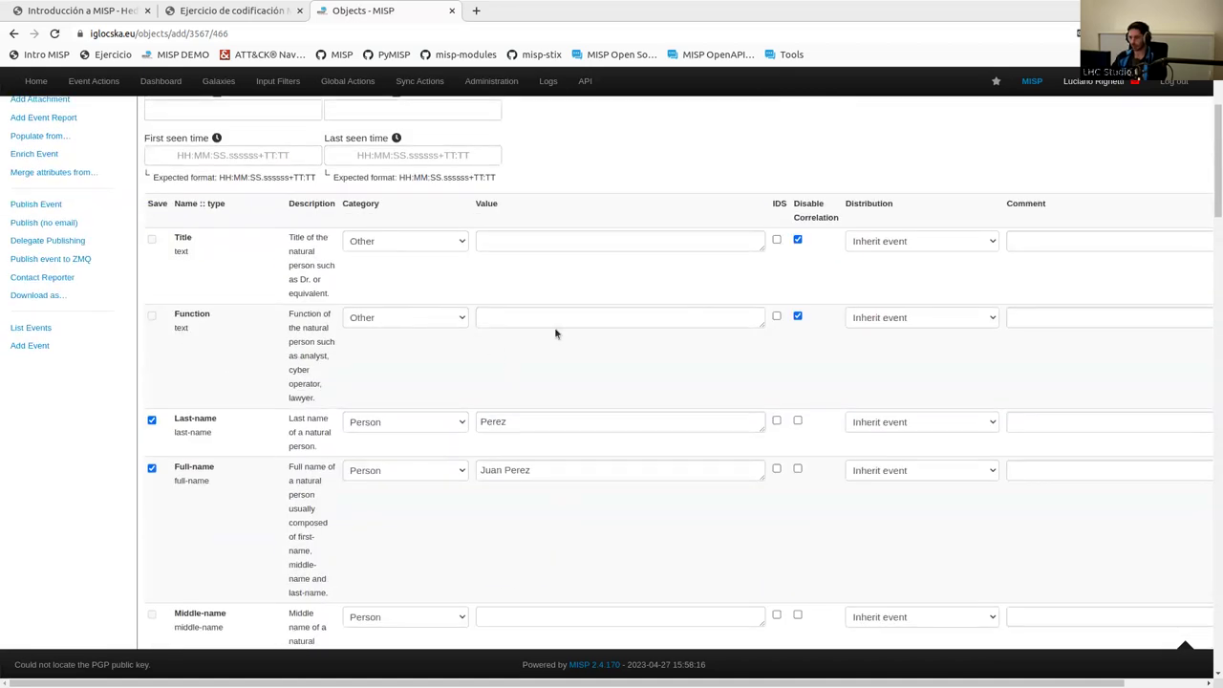
click(250, 14)
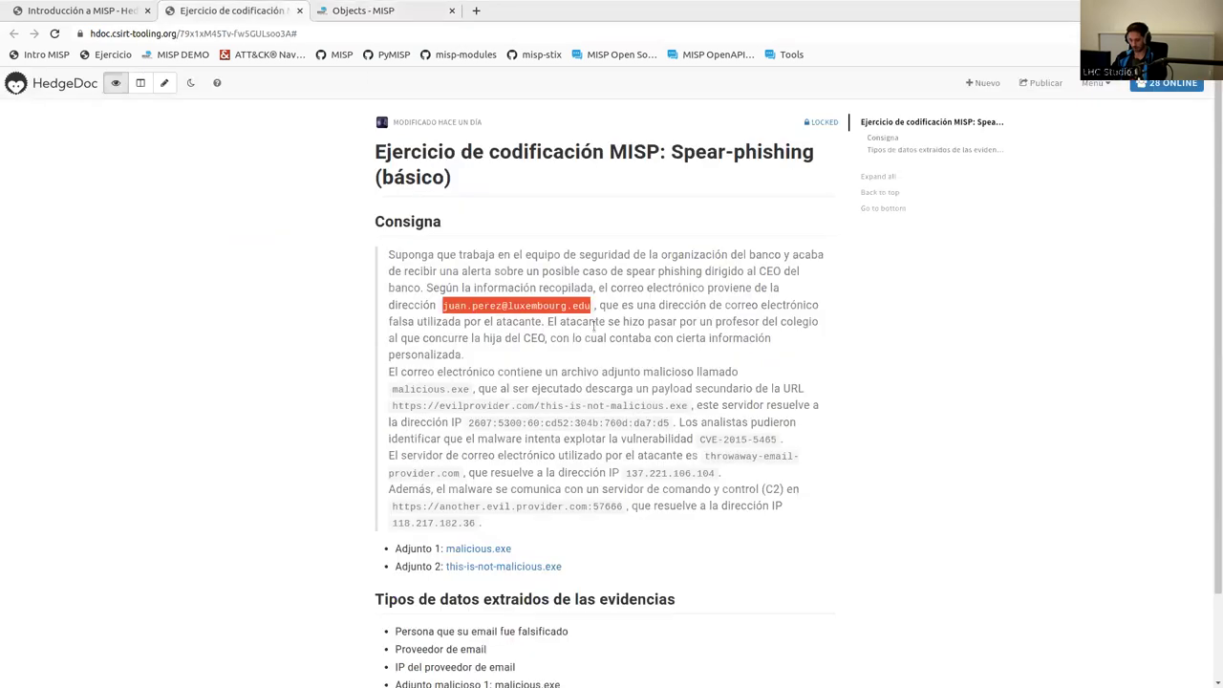
drag(547, 321, 812, 322)
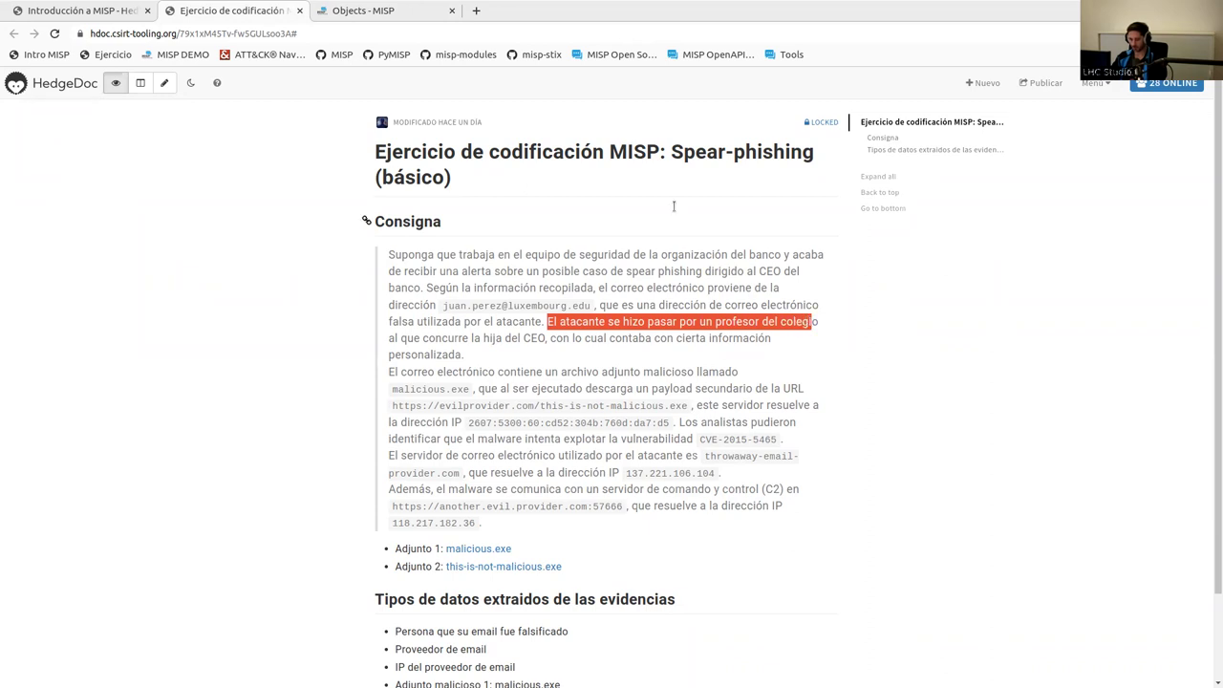
click(363, 11)
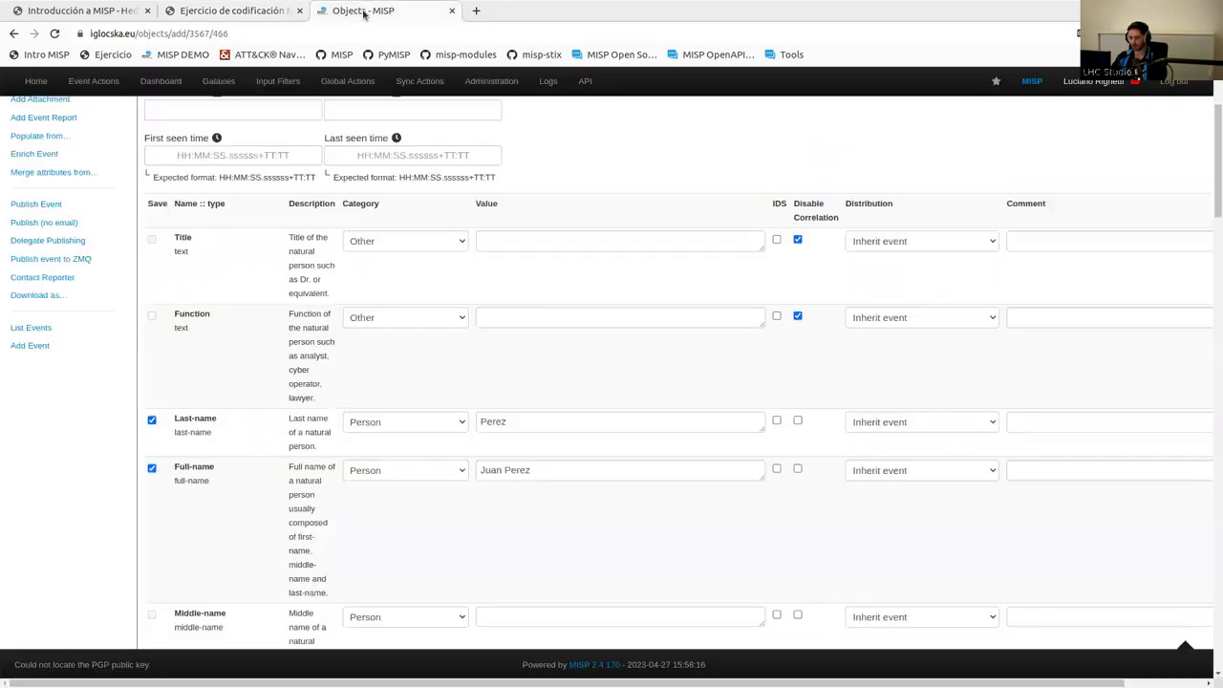
click(567, 316)
text(Pre)
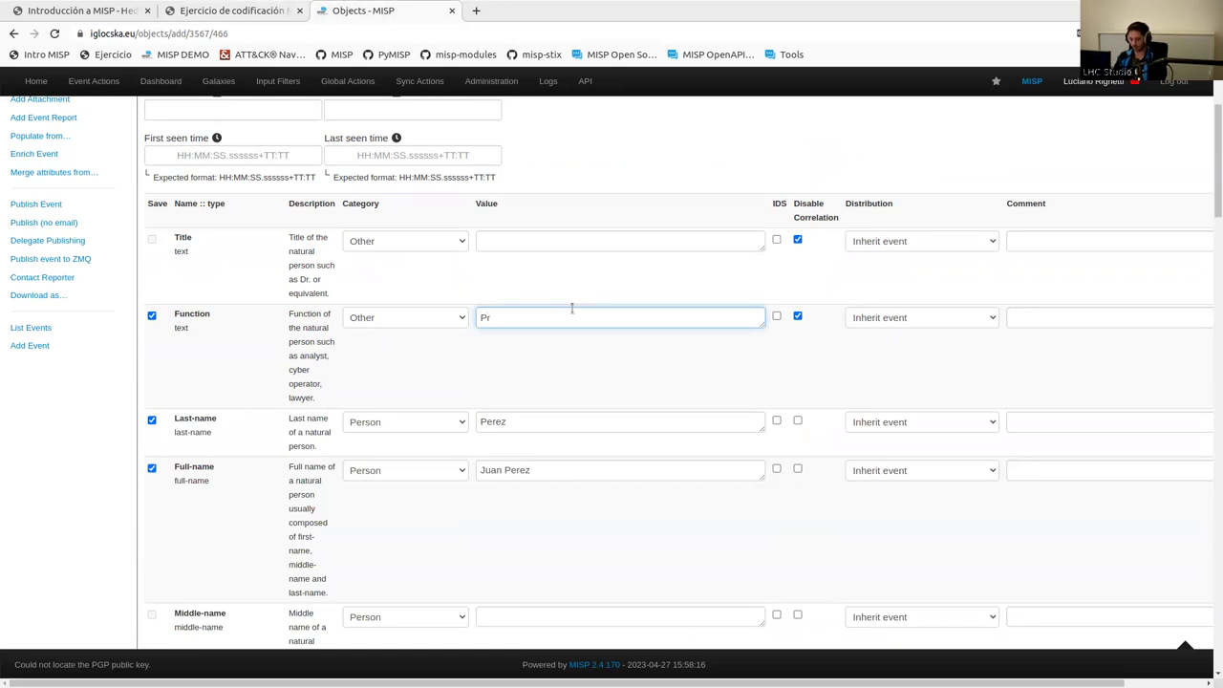
text(ofesor de la hija del CEO)
- Set the person object's Role attribute to Victim
scroll(609, 346, down, 10)
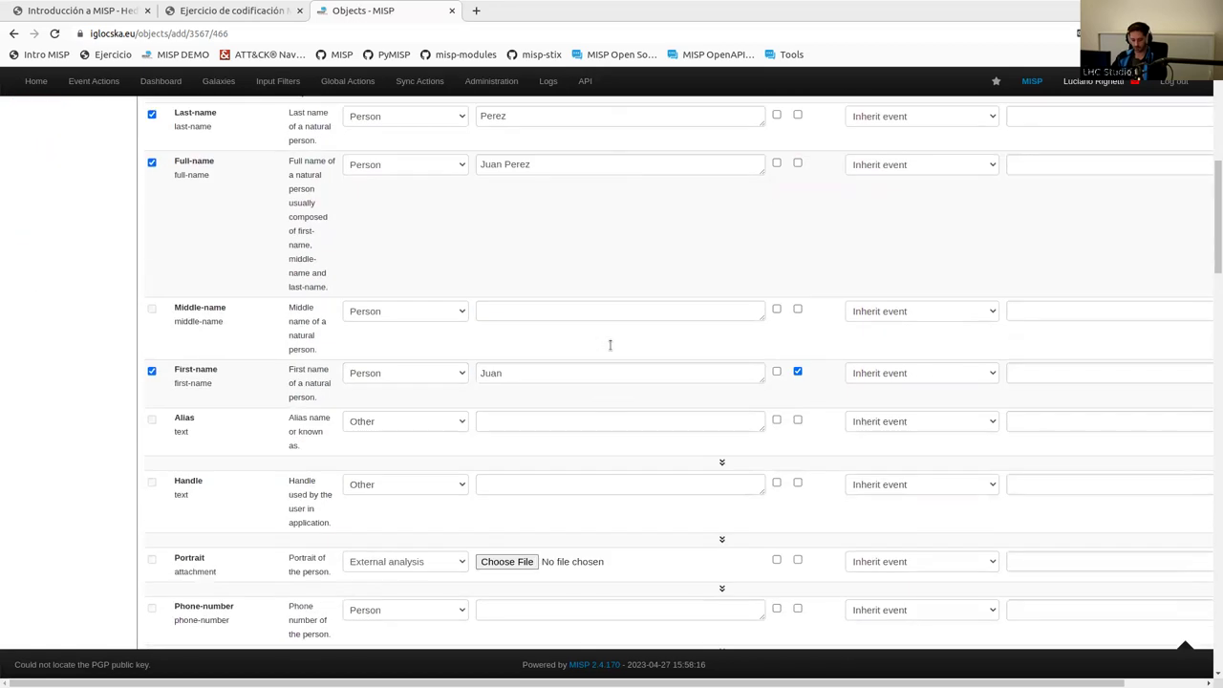
scroll(611, 351, down, 10)
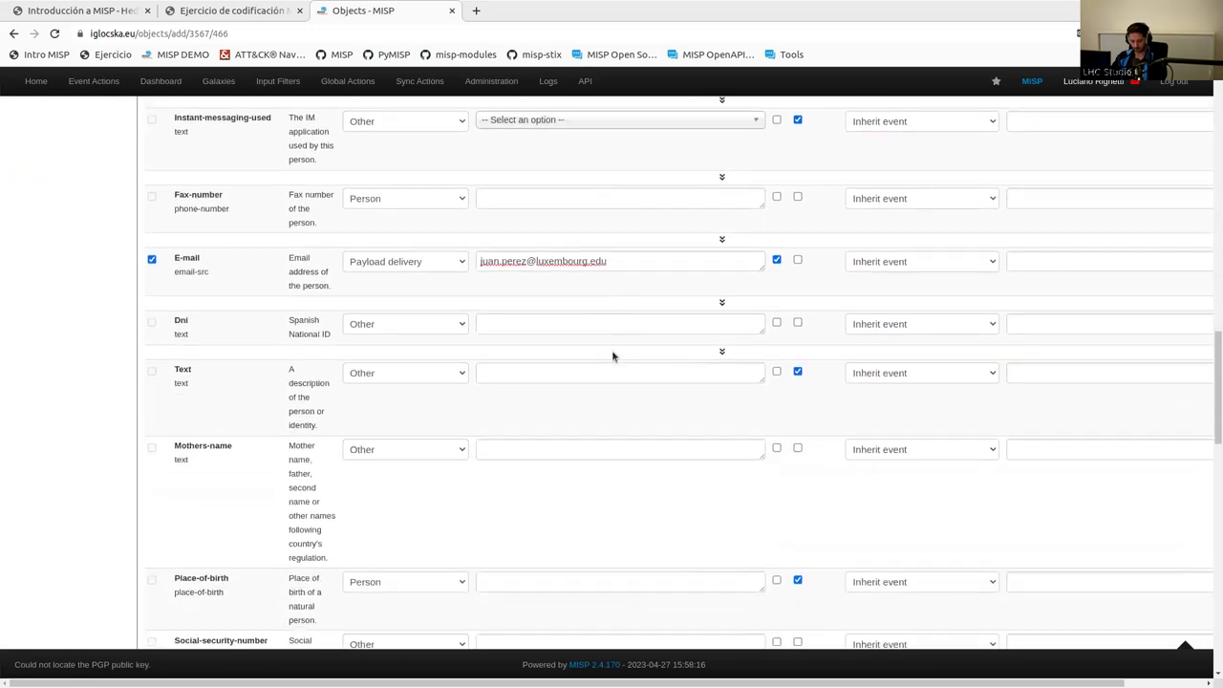
click(579, 389)
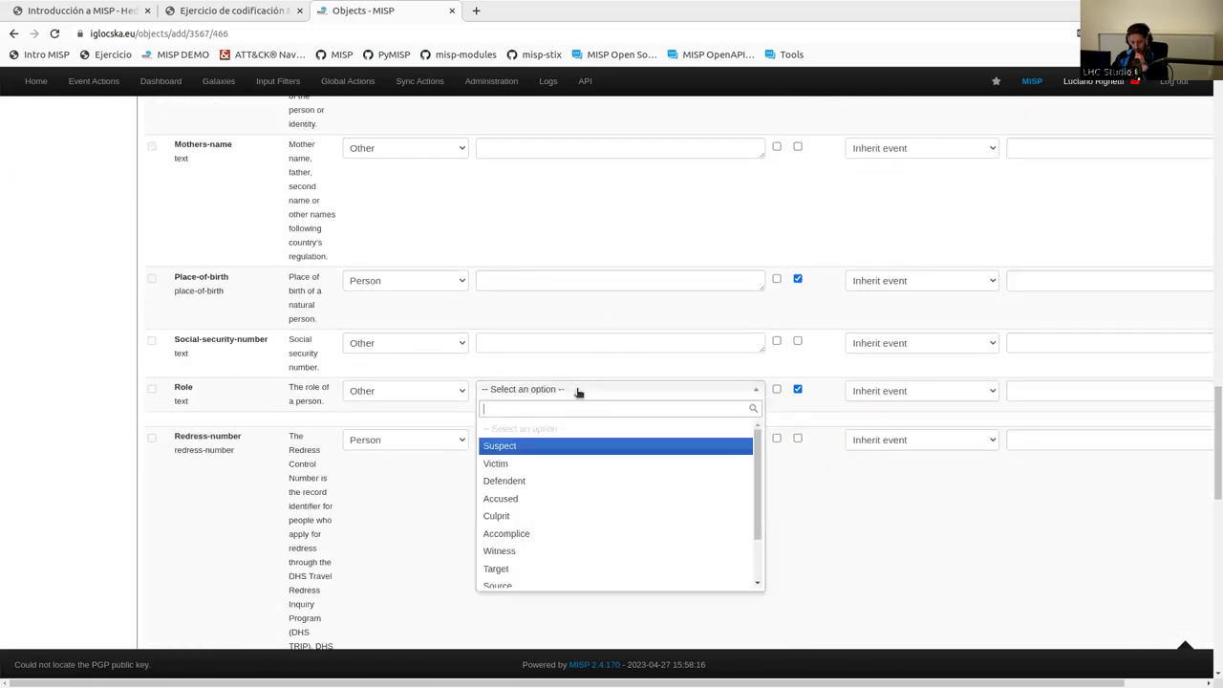
click(571, 464)
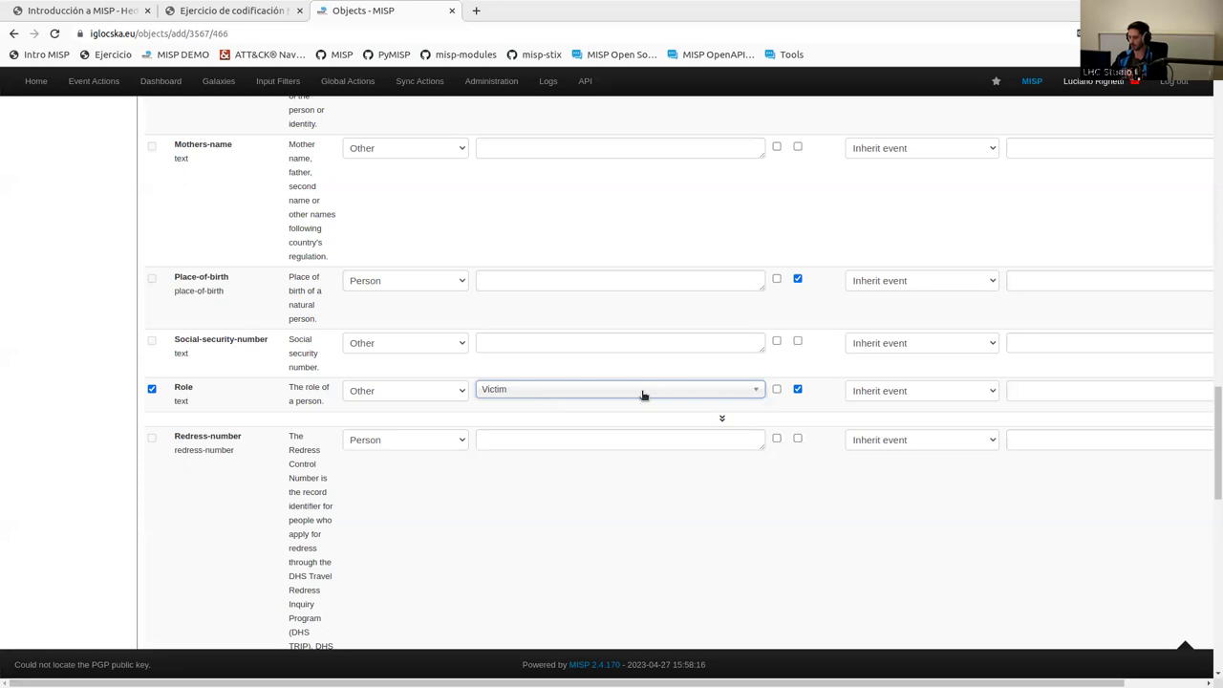
- Check the remaining person attributes, submit the form, create the new object and review it in the event's attribute list
scroll(641, 395, down, 6)
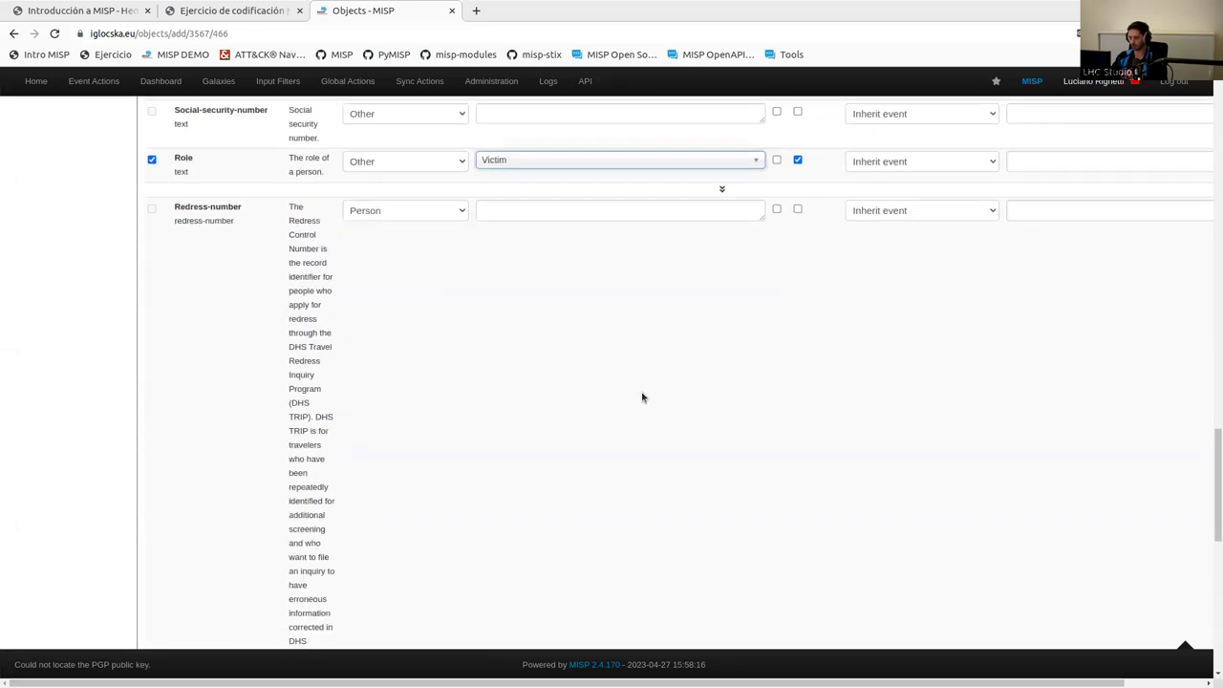
scroll(642, 396, down, 3)
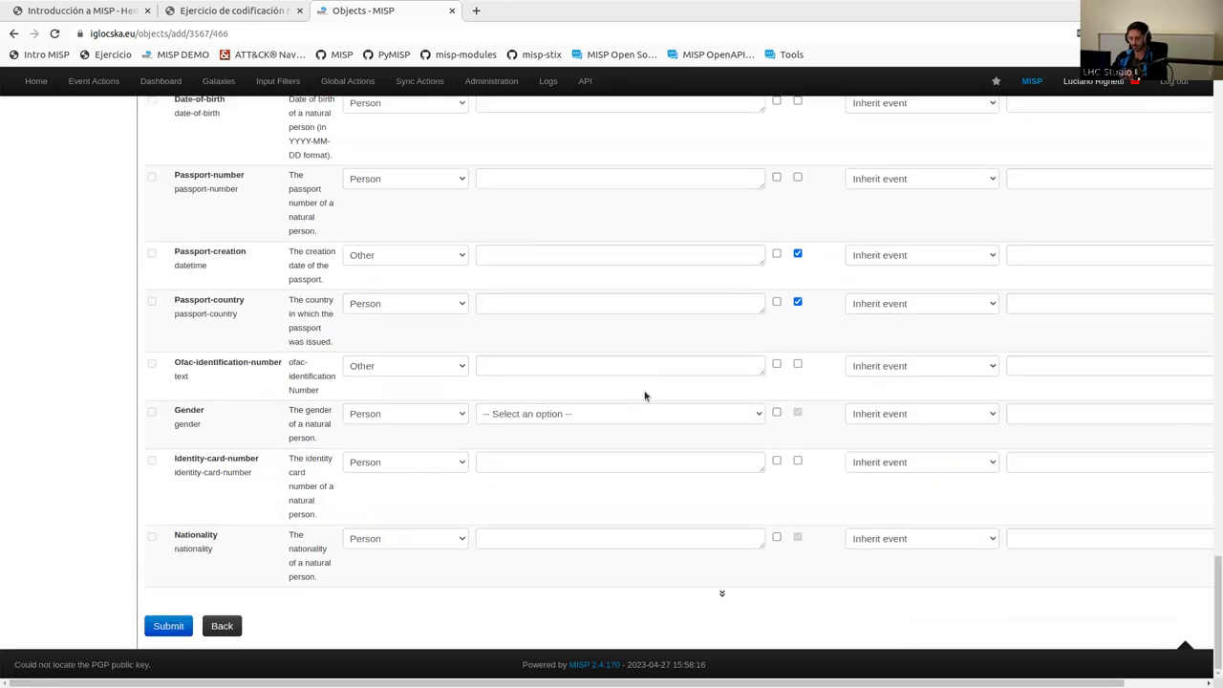
scroll(647, 395, up, 10)
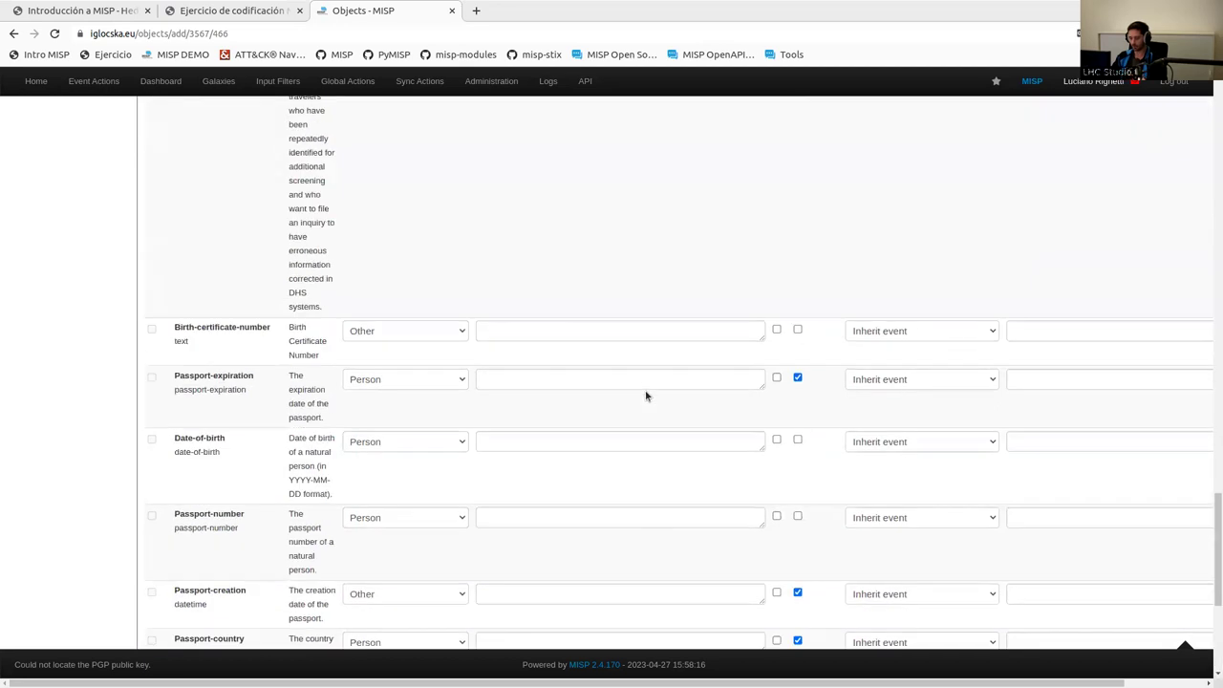
drag(1214, 464, 1202, 155)
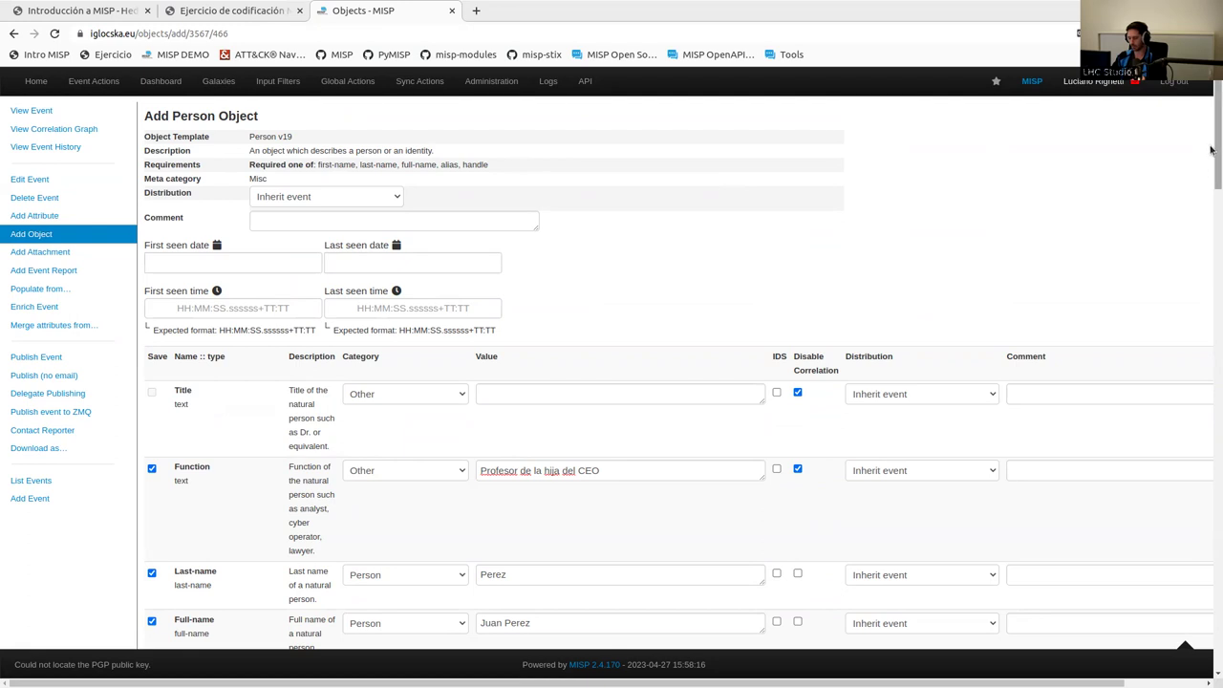
scroll(1210, 167, down, 2)
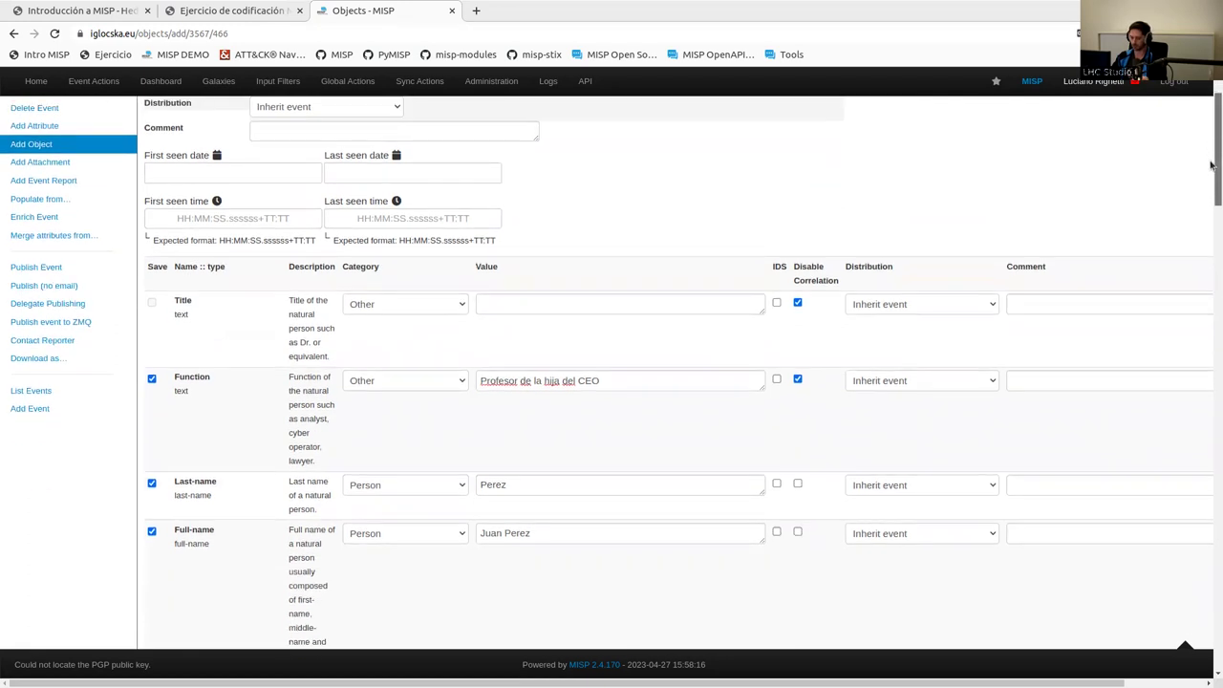
drag(1210, 166, 1210, 631)
click(182, 626)
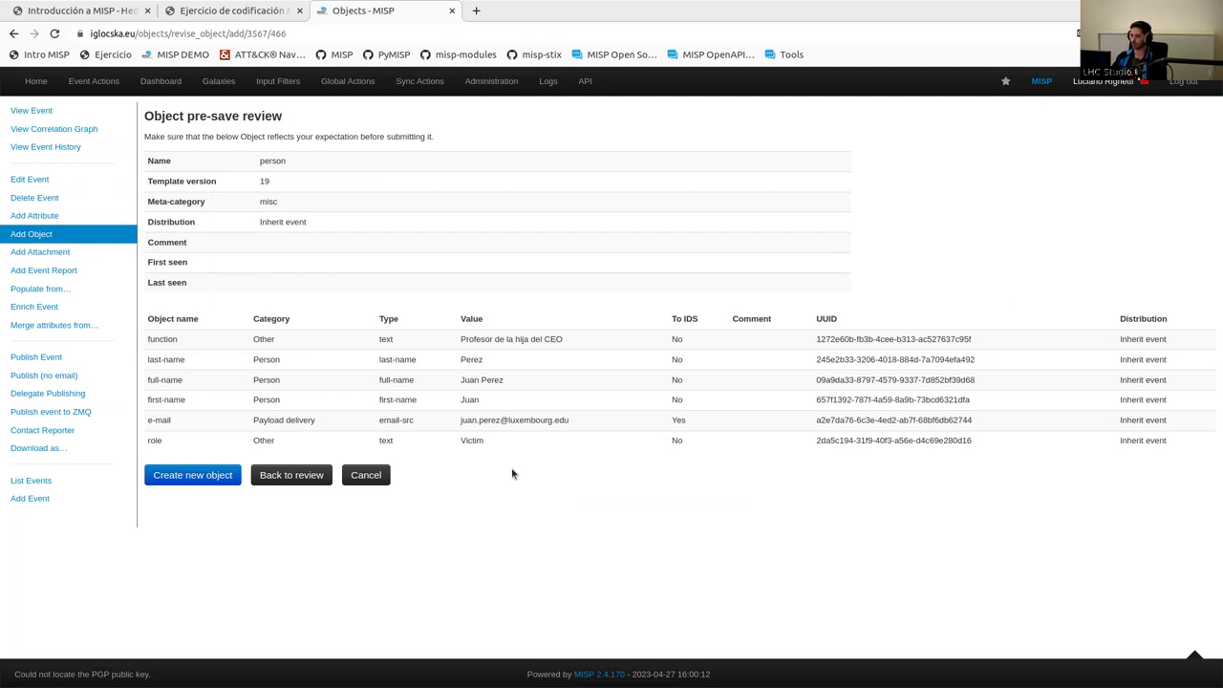
click(227, 478)
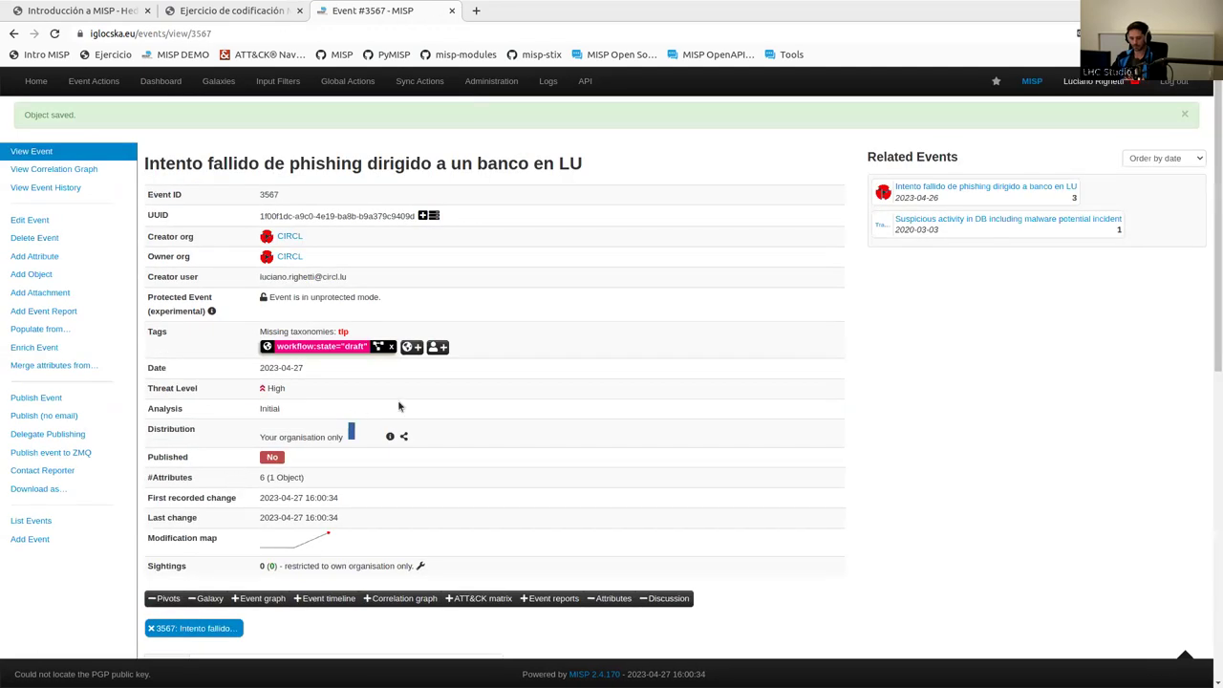
scroll(565, 441, down, 3)
scroll(565, 445, down, 2)
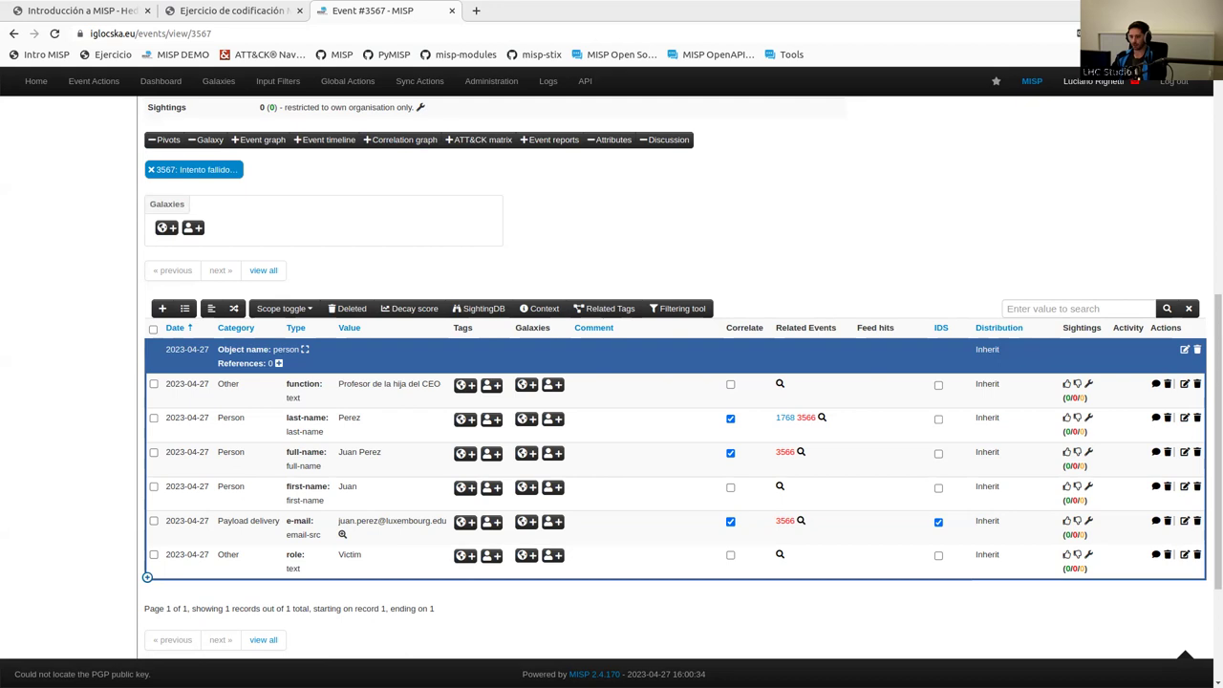
- Switch to the HedgeDoc exercise and copy the attacker's mail server domain, throwaway-email-provider.com, from the statement
click(244, 13)
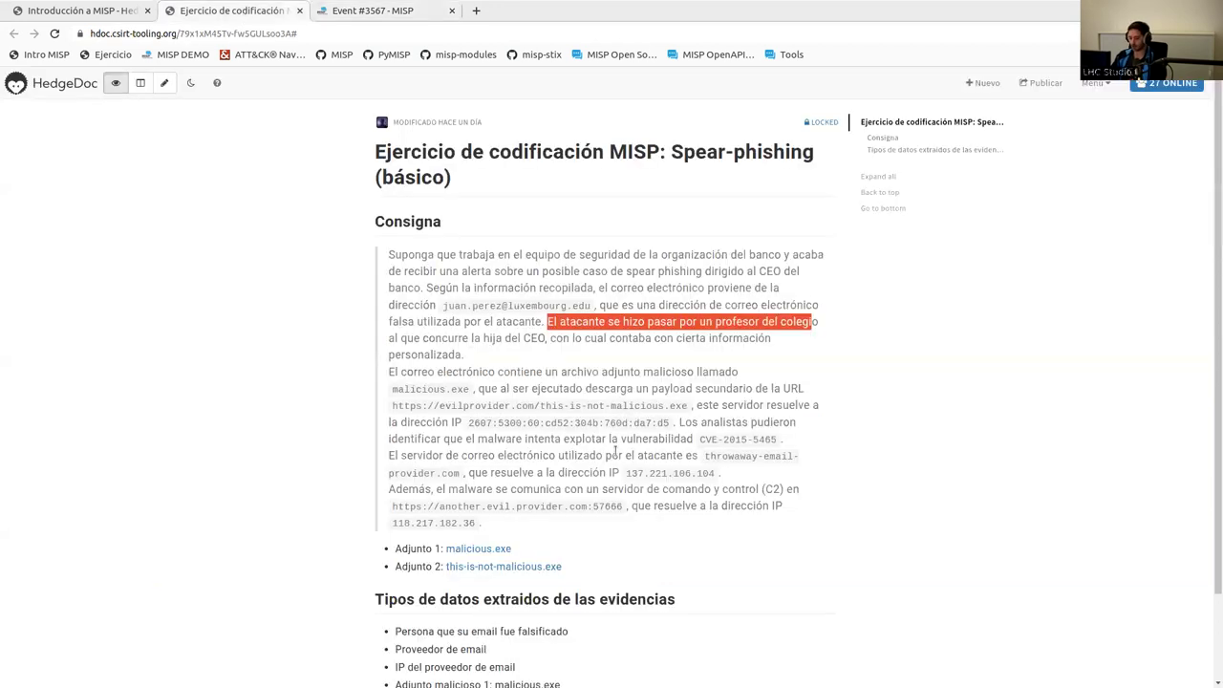
click(612, 370)
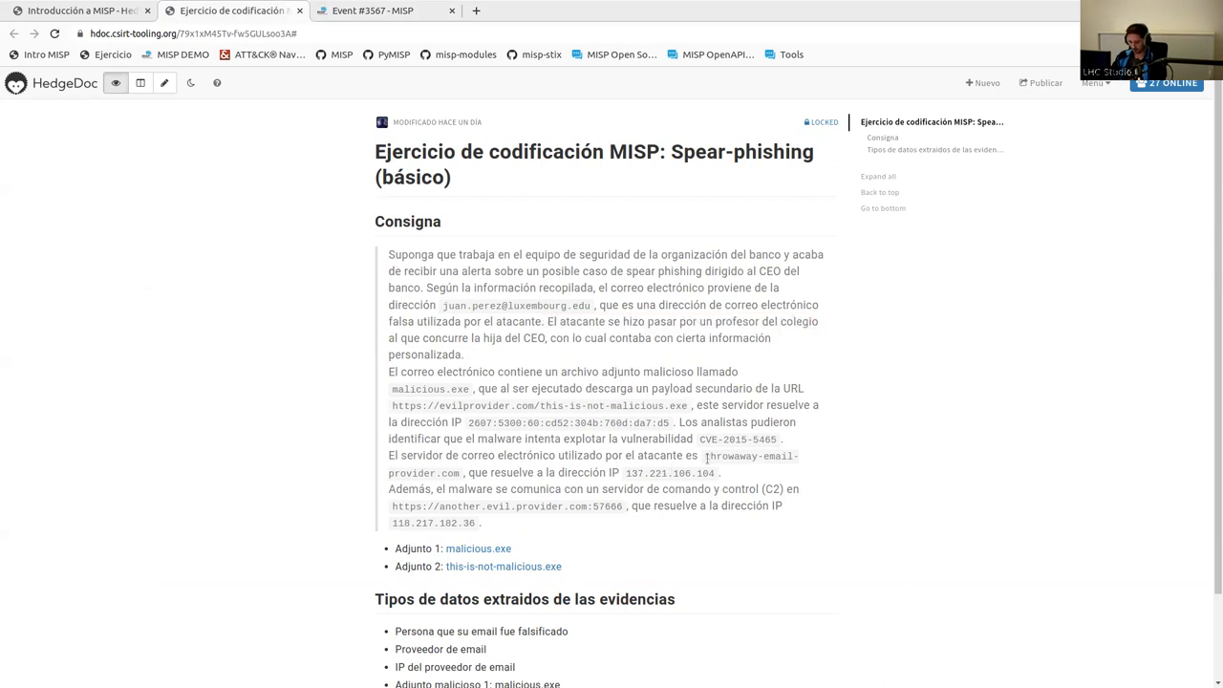
drag(707, 456, 459, 473)
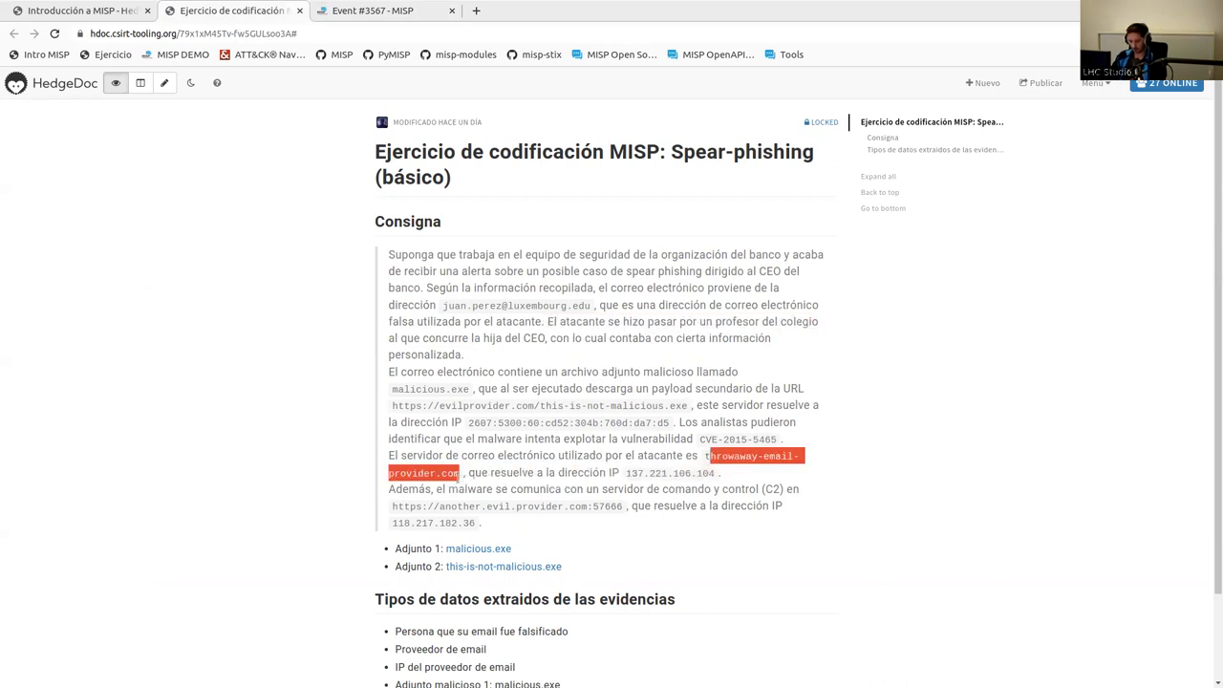
drag(705, 455, 462, 473)
click(704, 455)
drag(704, 455, 460, 474)
key(ctrl+c)
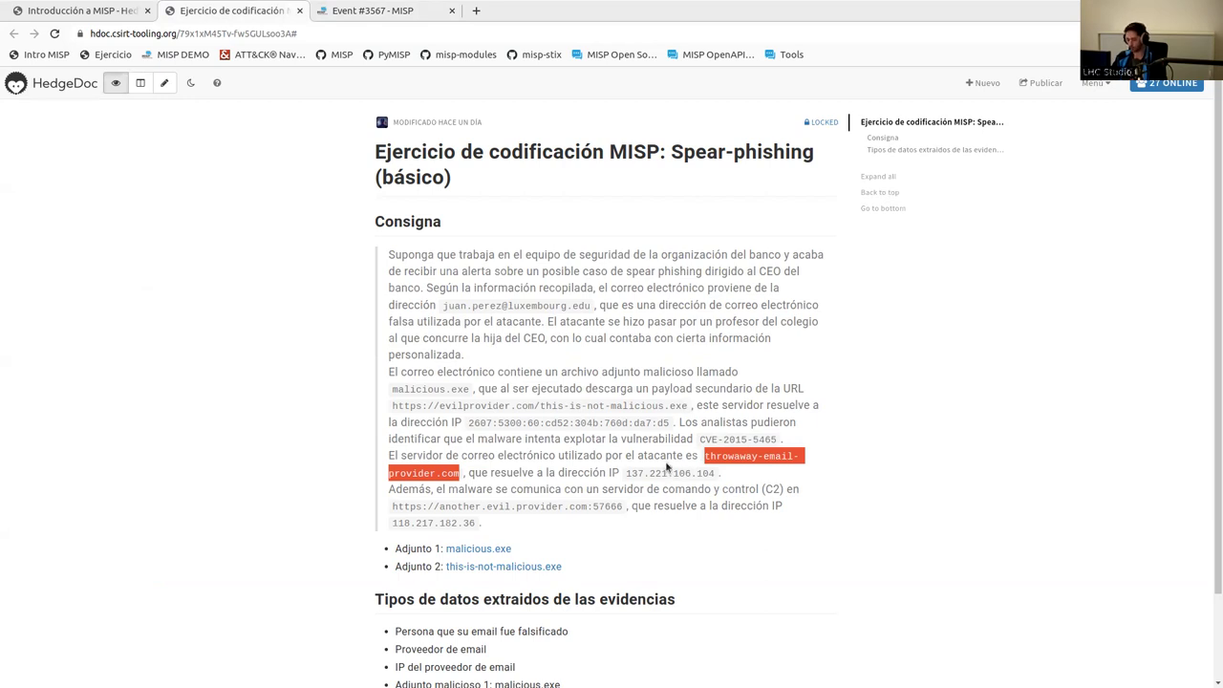
- Return to the MISP event and start adding a domain-ip object chosen from all object templates
click(401, 12)
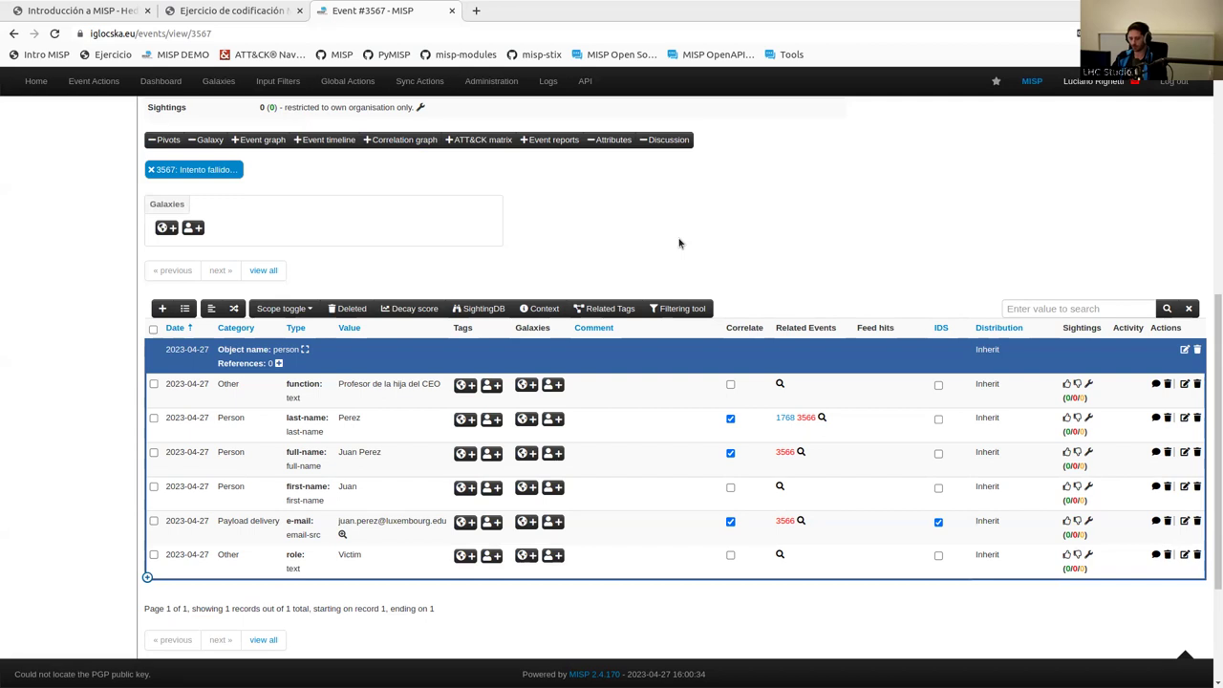
scroll(678, 242, up, 5)
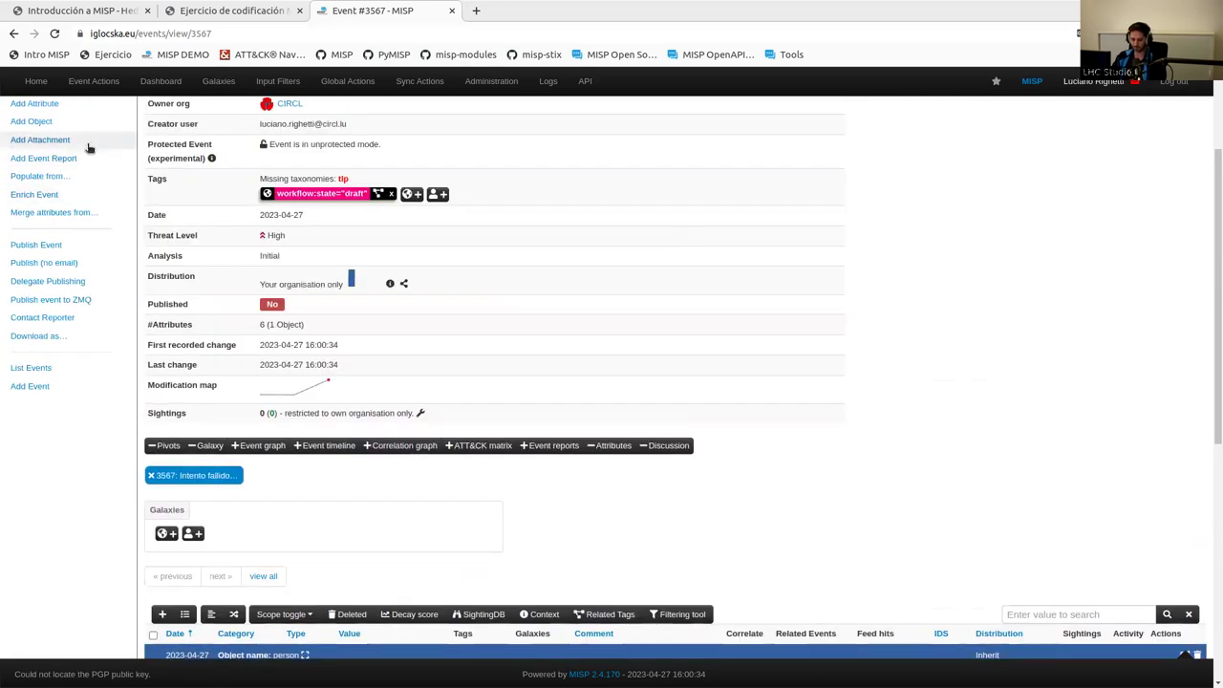
click(76, 123)
click(197, 132)
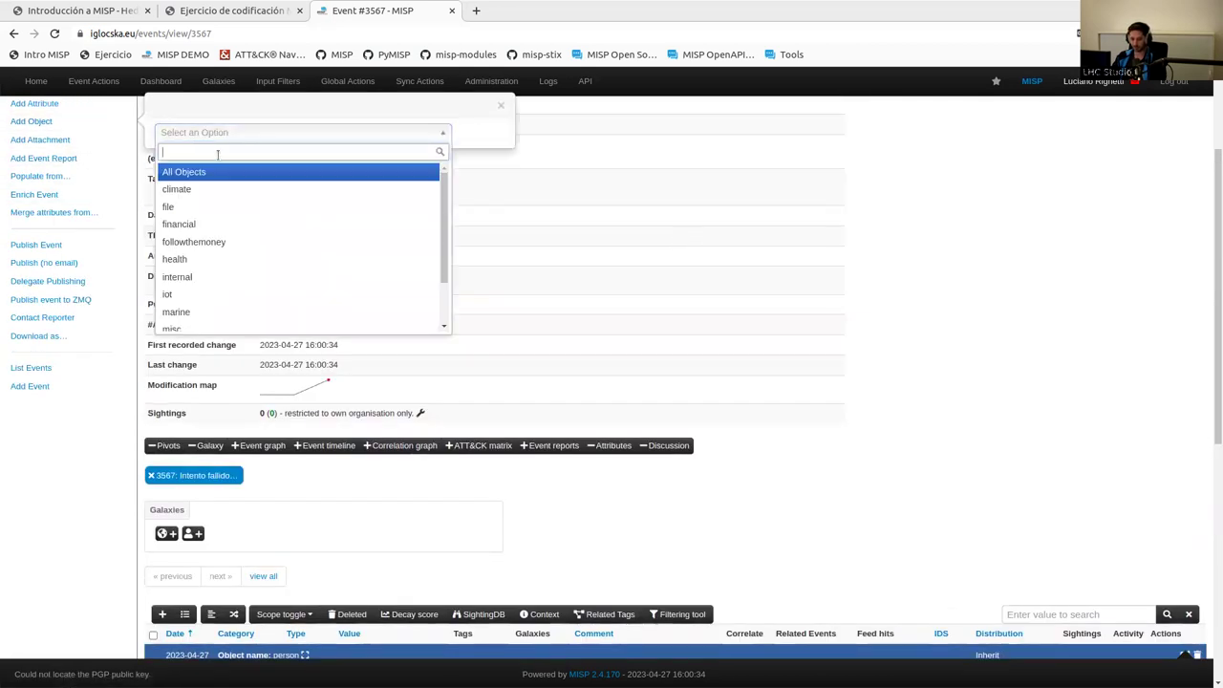
click(219, 170)
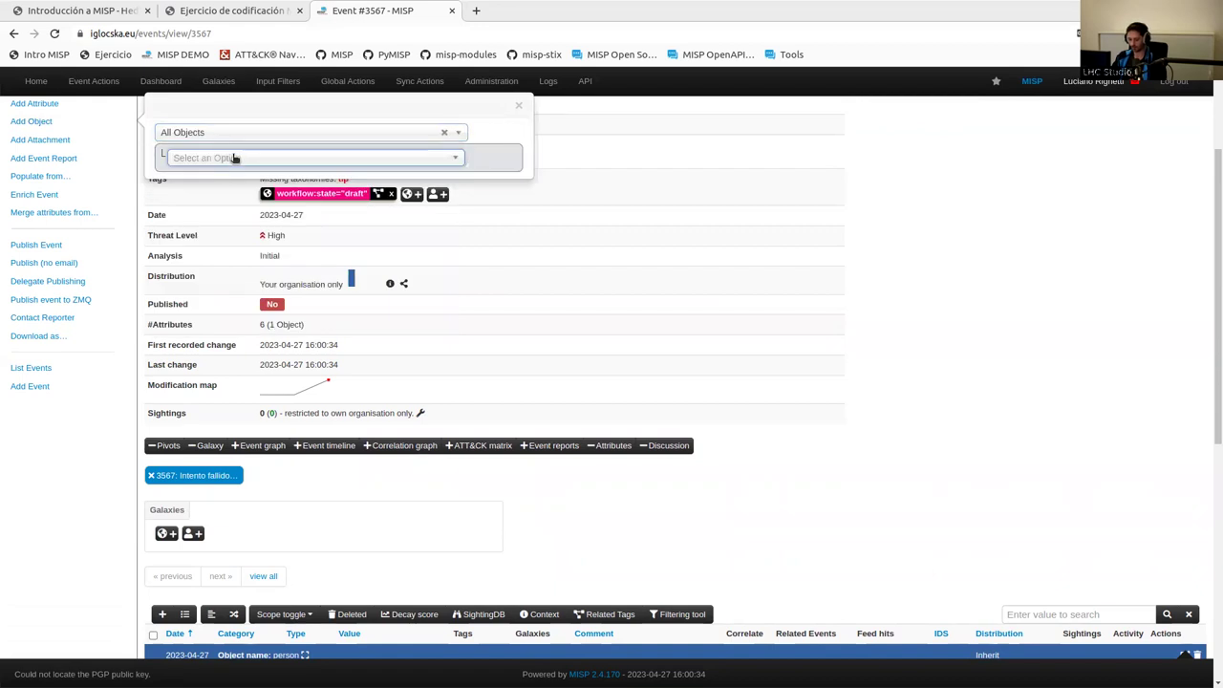
click(236, 159)
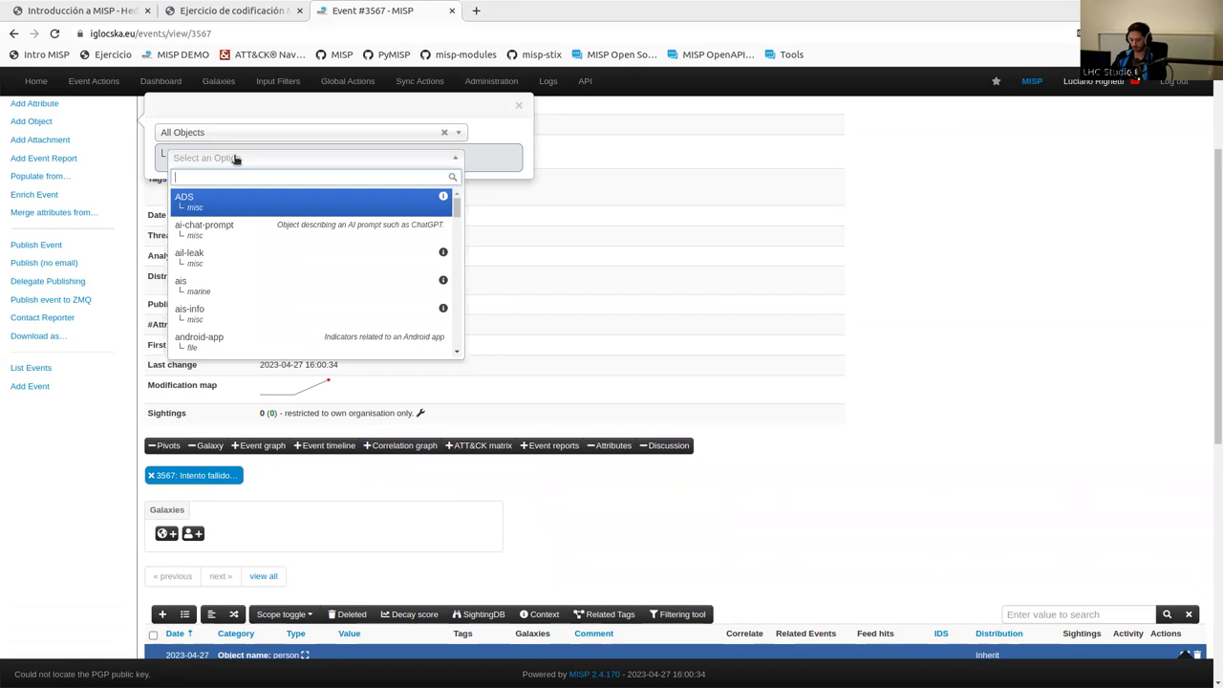
text(domain)
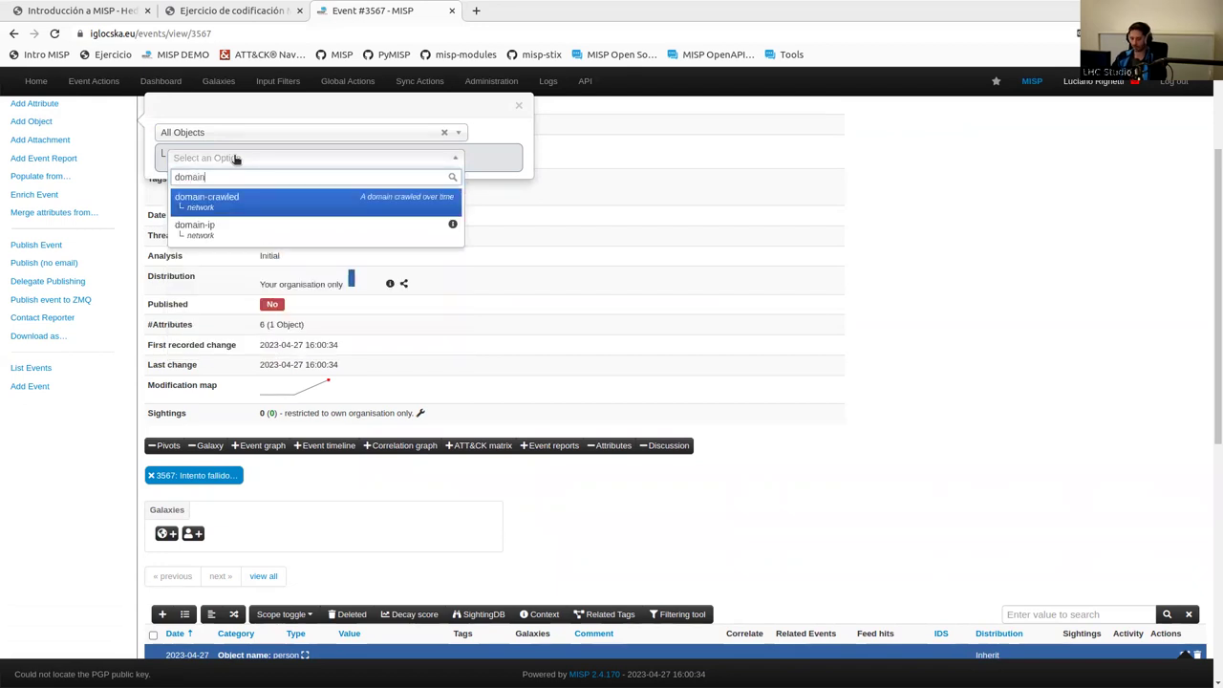
click(245, 238)
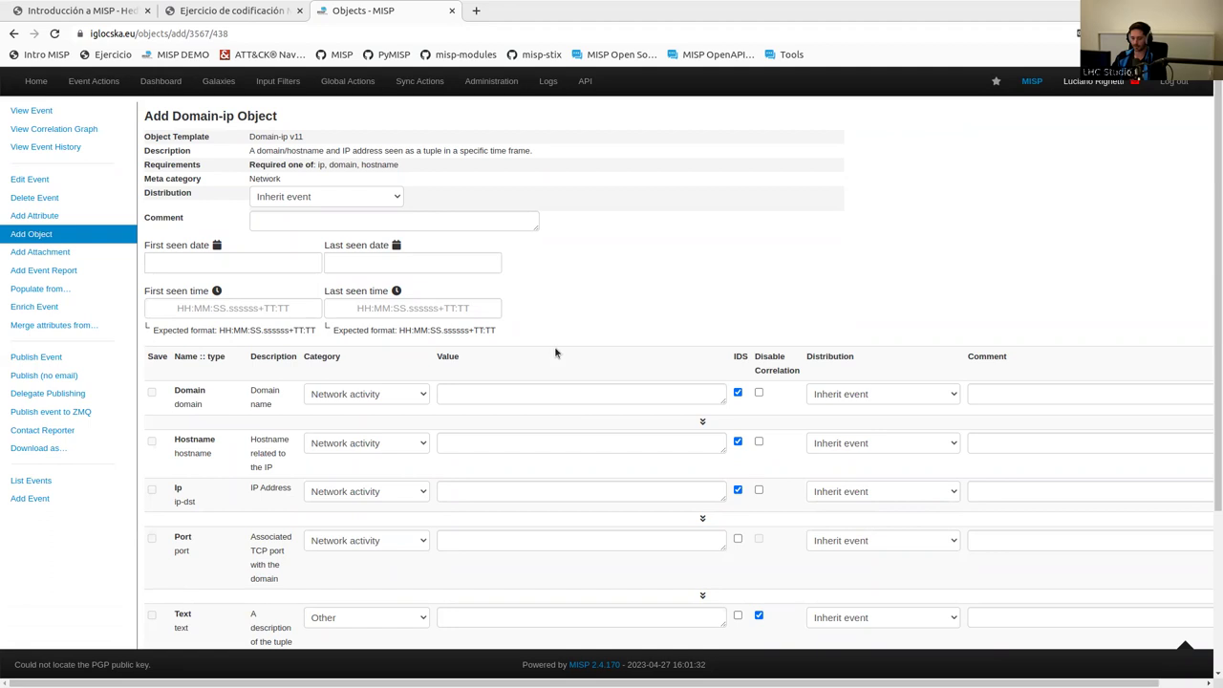
- Fill the object's Domain with throwaway-email-provider.com and its Ip with 137.221.106.104, copied from the HedgeDoc statement
click(576, 396)
key(ctrl+v)
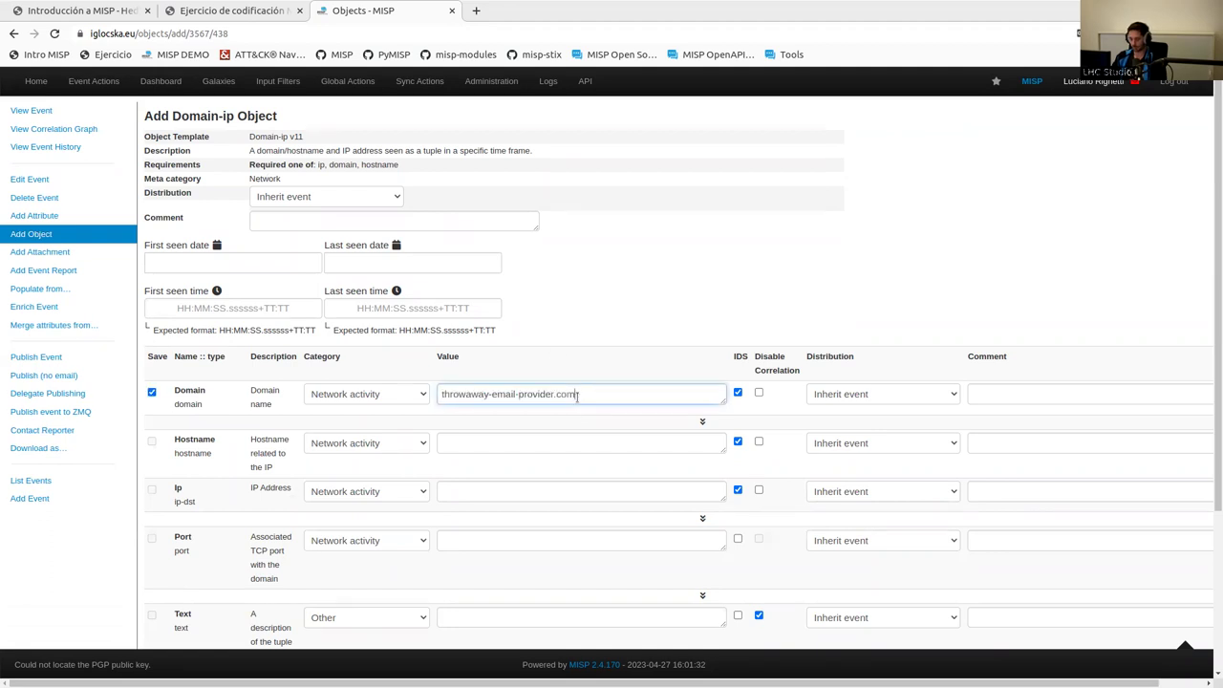
click(492, 487)
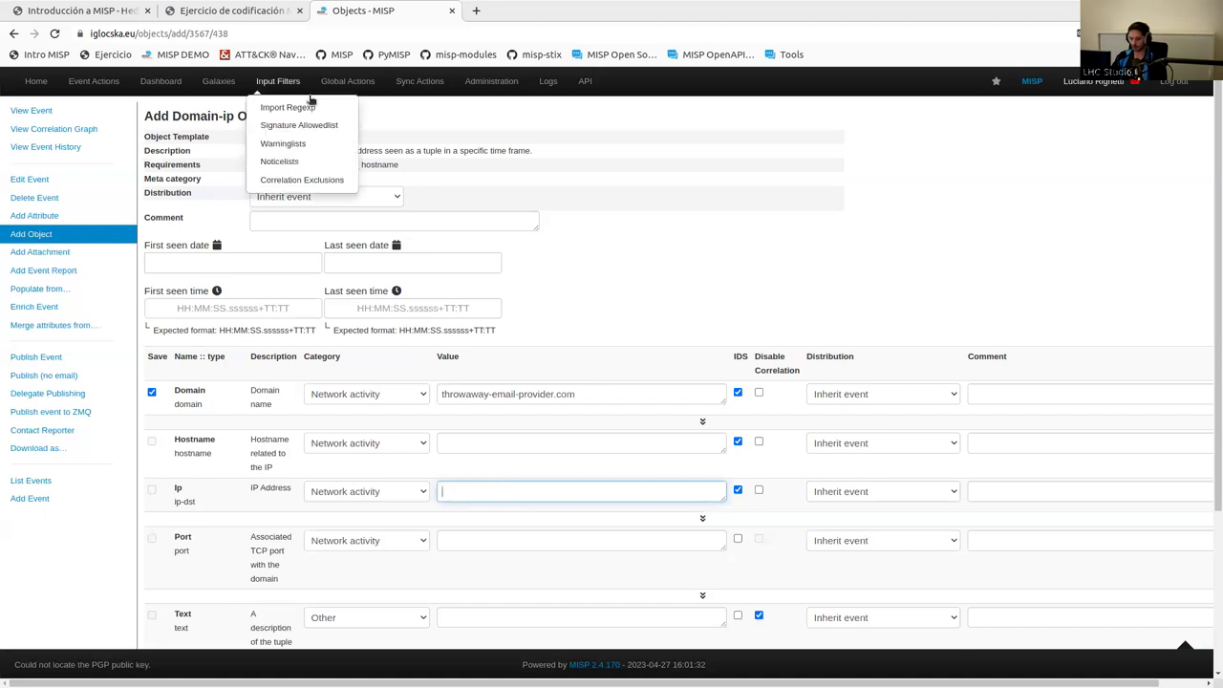
click(246, 16)
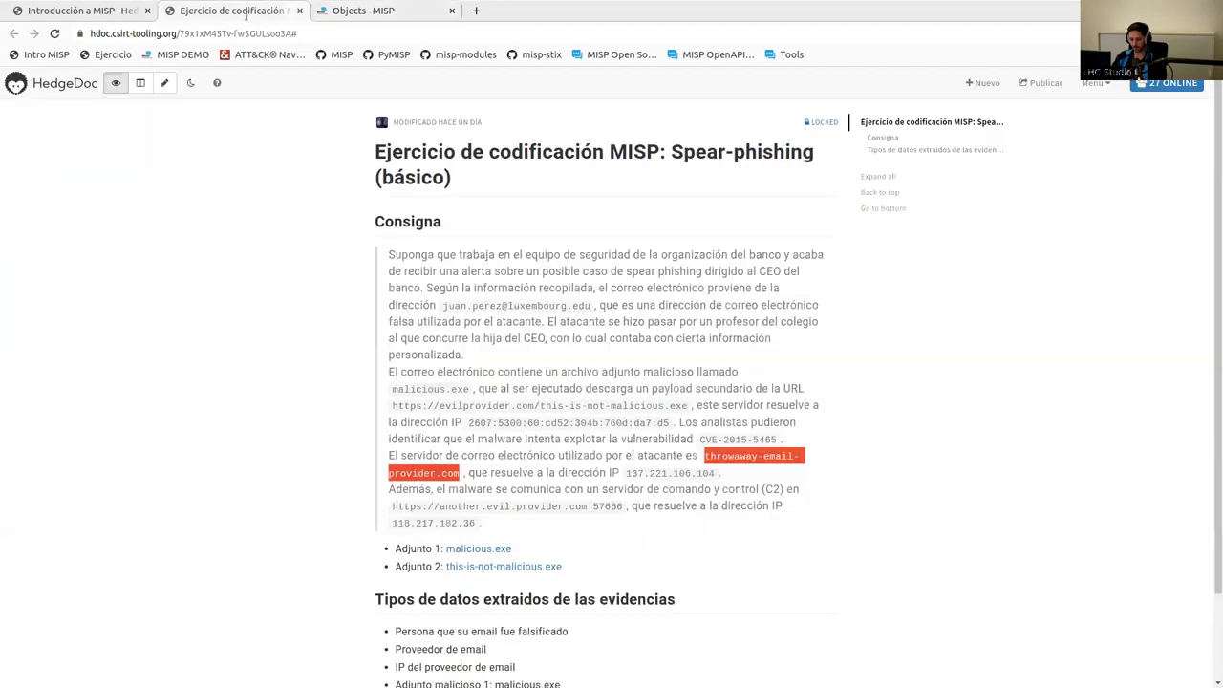
drag(626, 475, 716, 475)
key(ctrl+c)
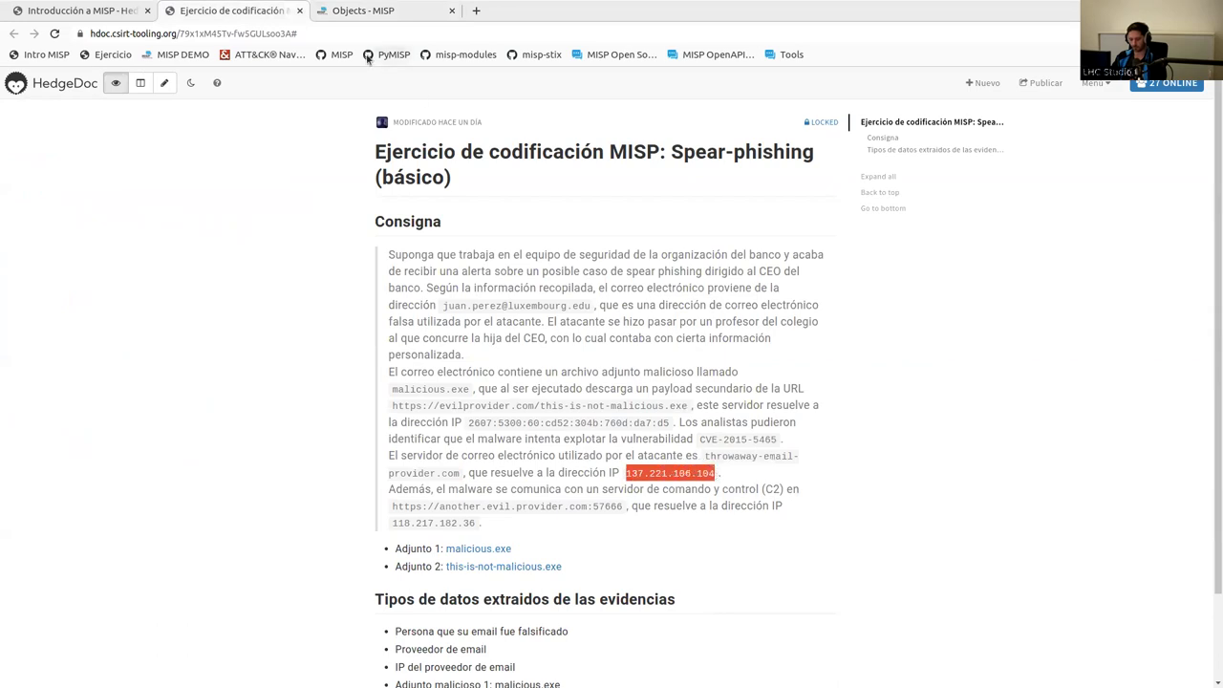
click(372, 12)
key(ctrl+v)
- Enter the domain-ip object's comment "Servidor de correo utilizado por el atacante"
click(318, 221)
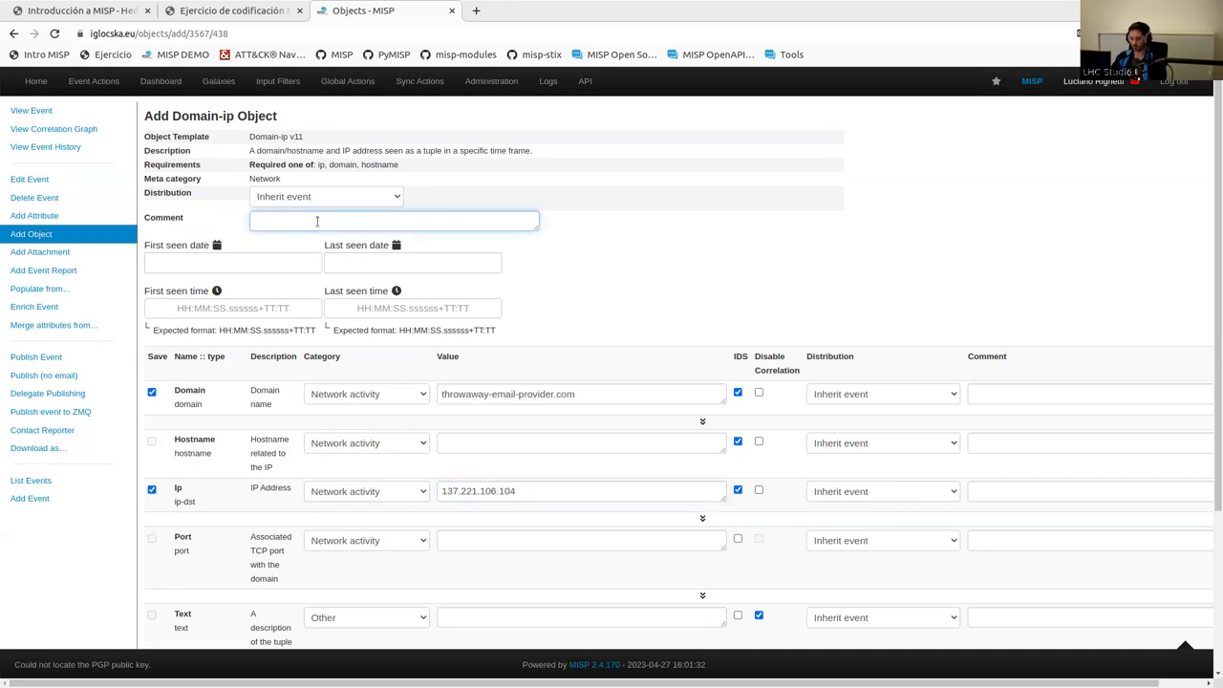
text(Servidor de correo utilizado por el atacante)
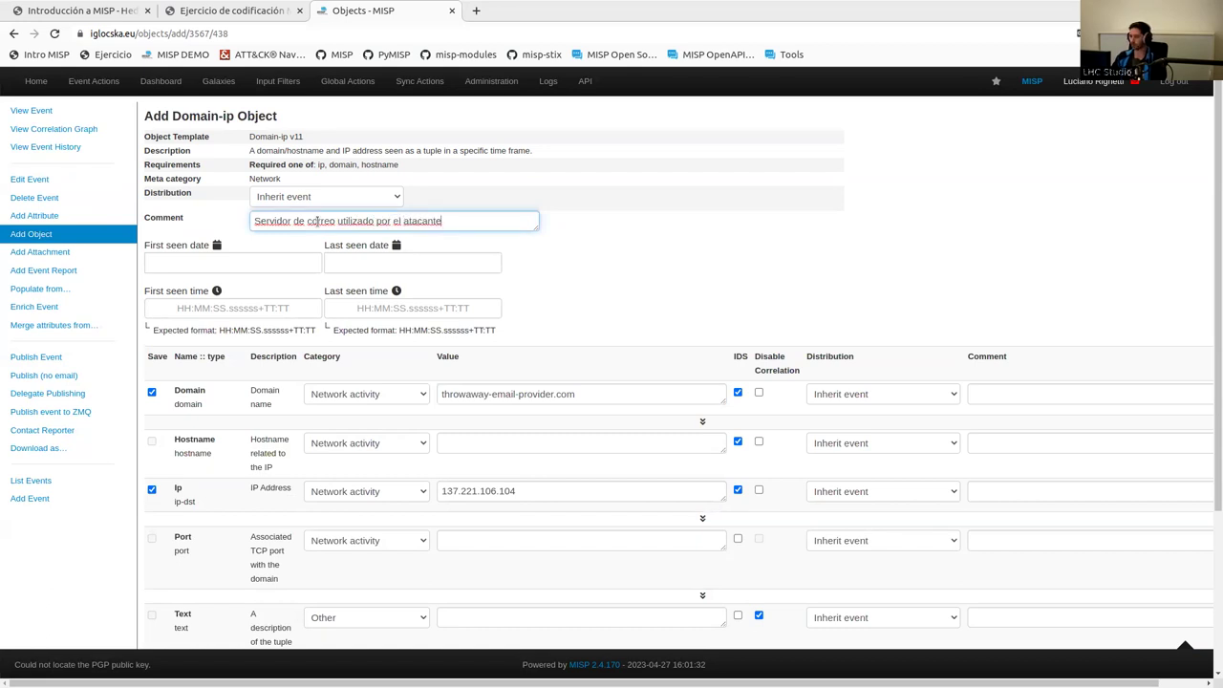
click(639, 264)
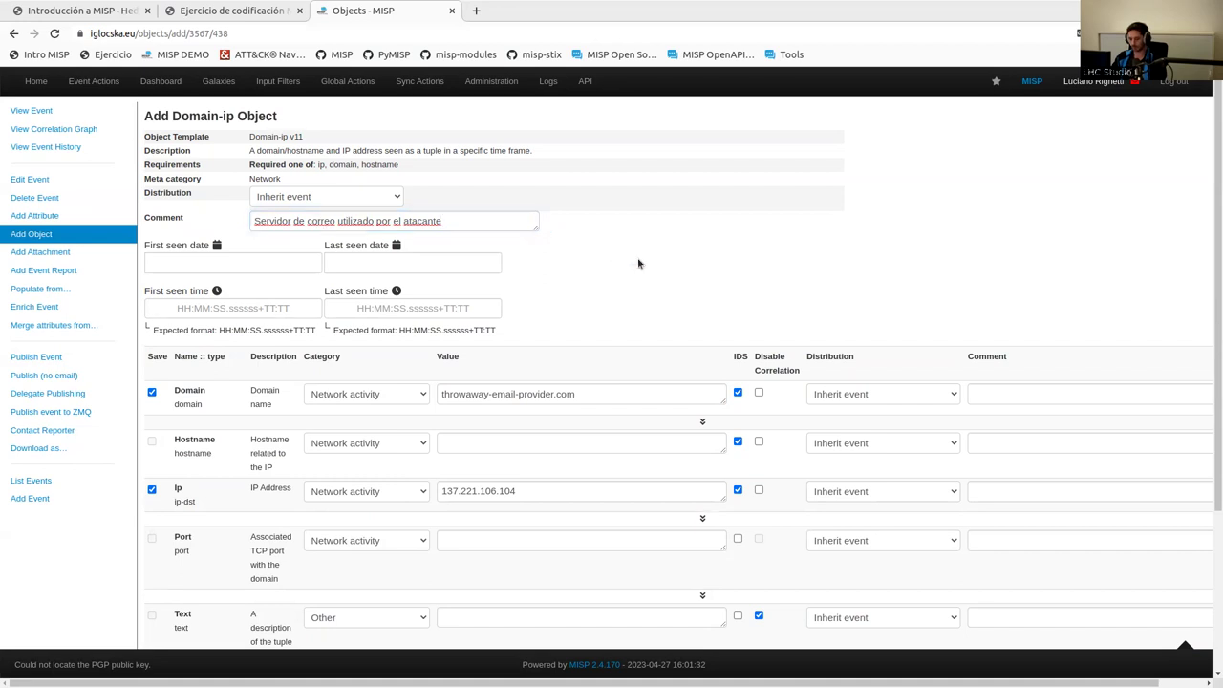
- Submit the domain-ip form, create the new object and review it in the event's attribute list
scroll(639, 264, down, 5)
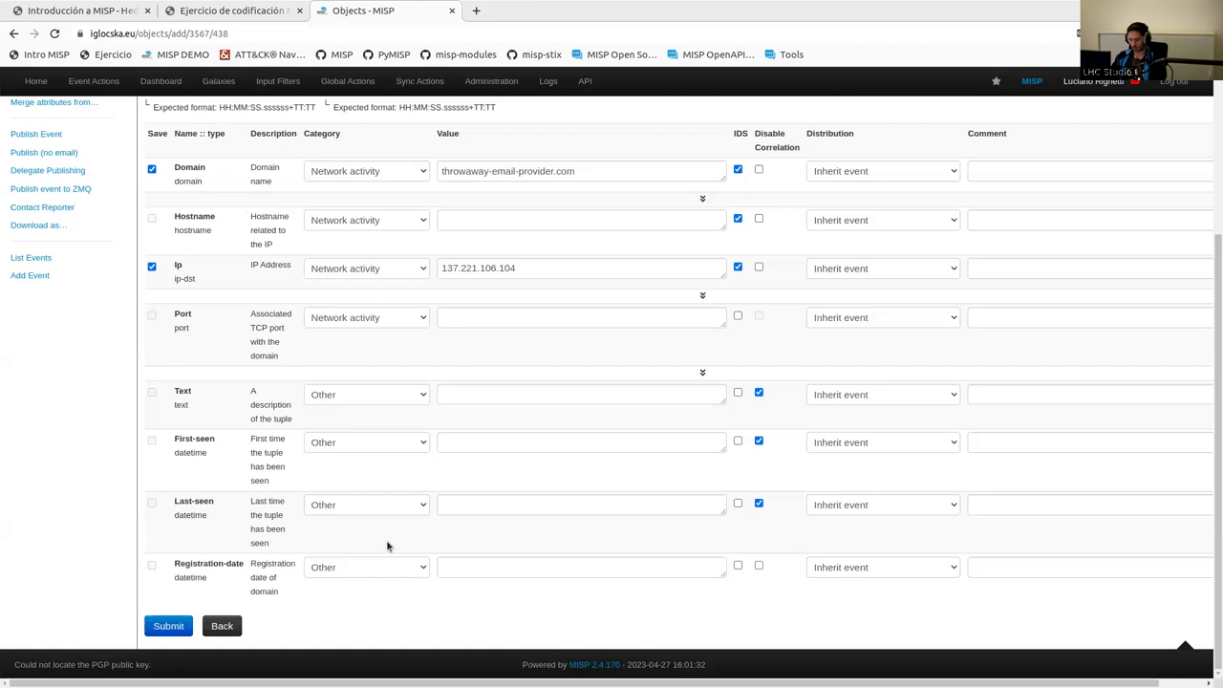
click(168, 623)
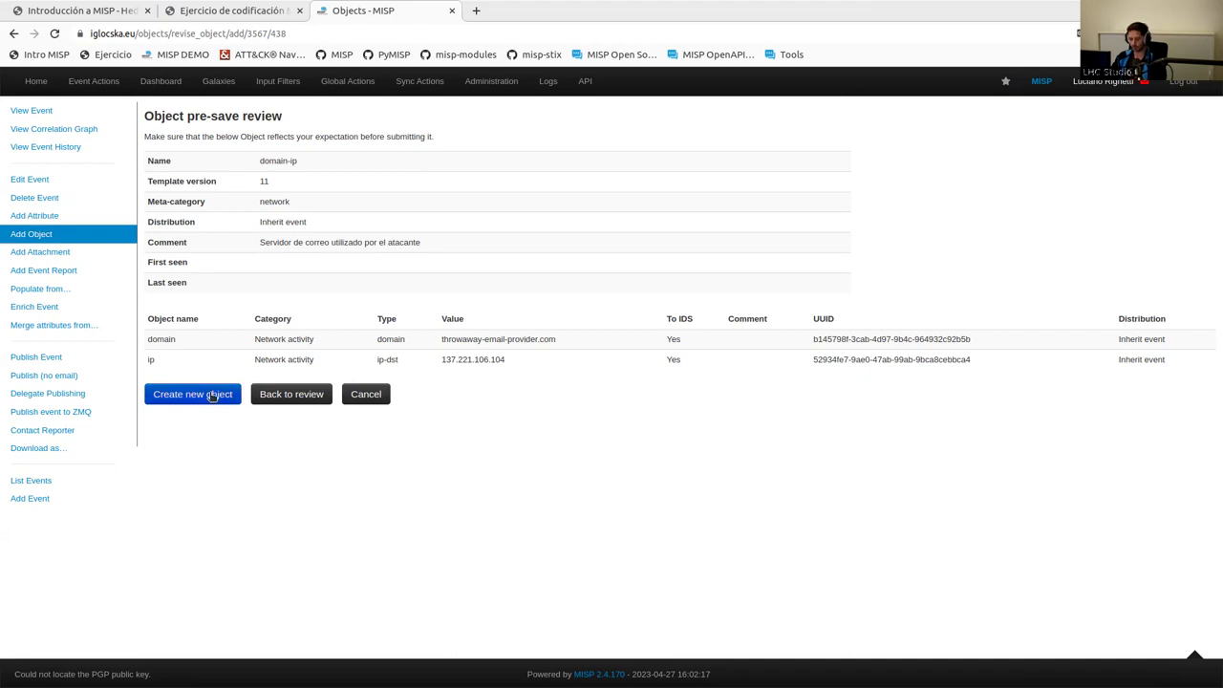
click(212, 396)
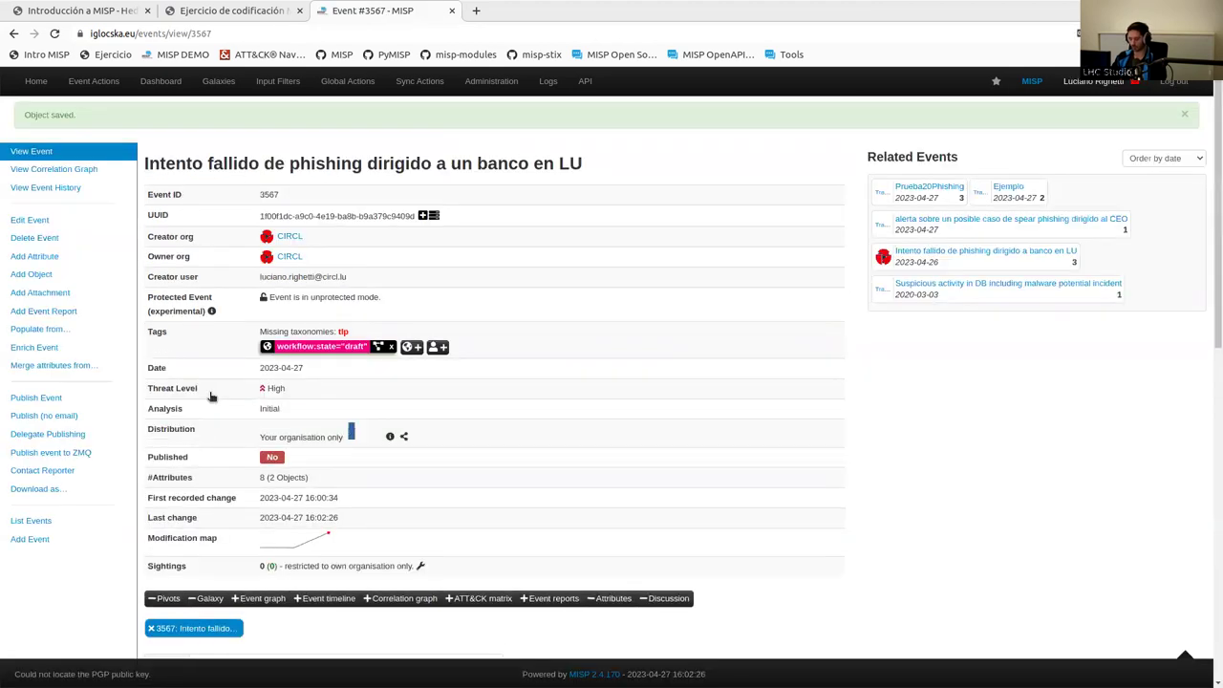
scroll(466, 459, down, 5)
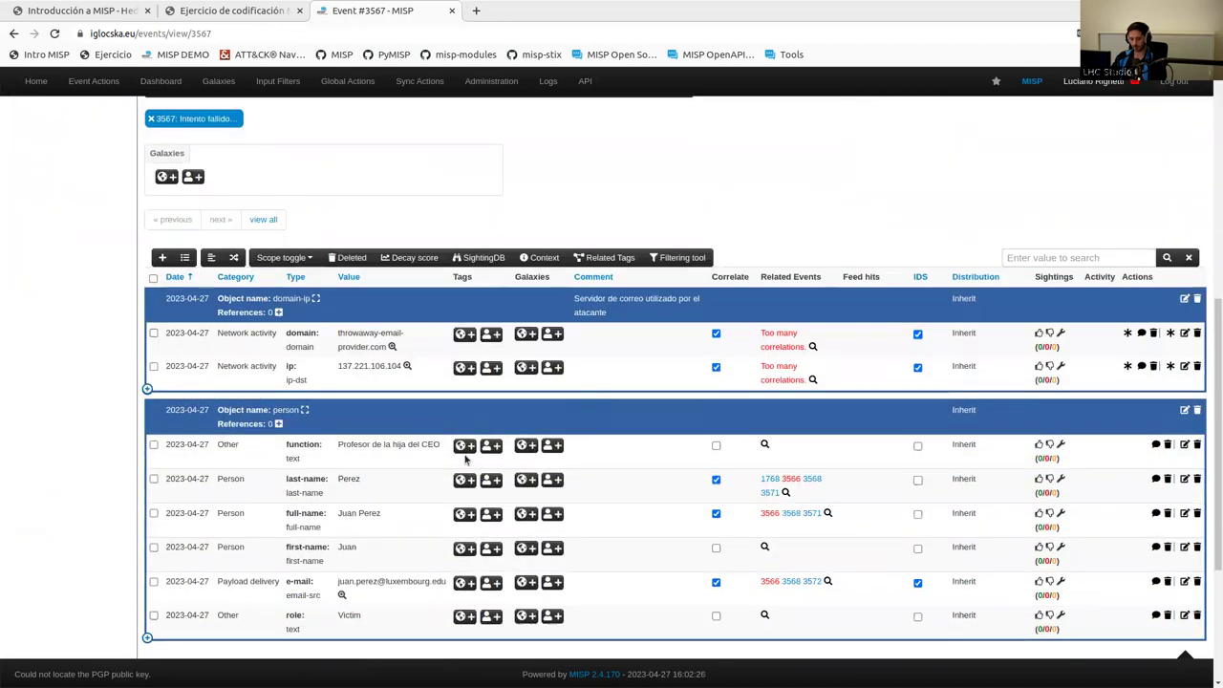
scroll(465, 459, down, 4)
scroll(342, 302, up, 2)
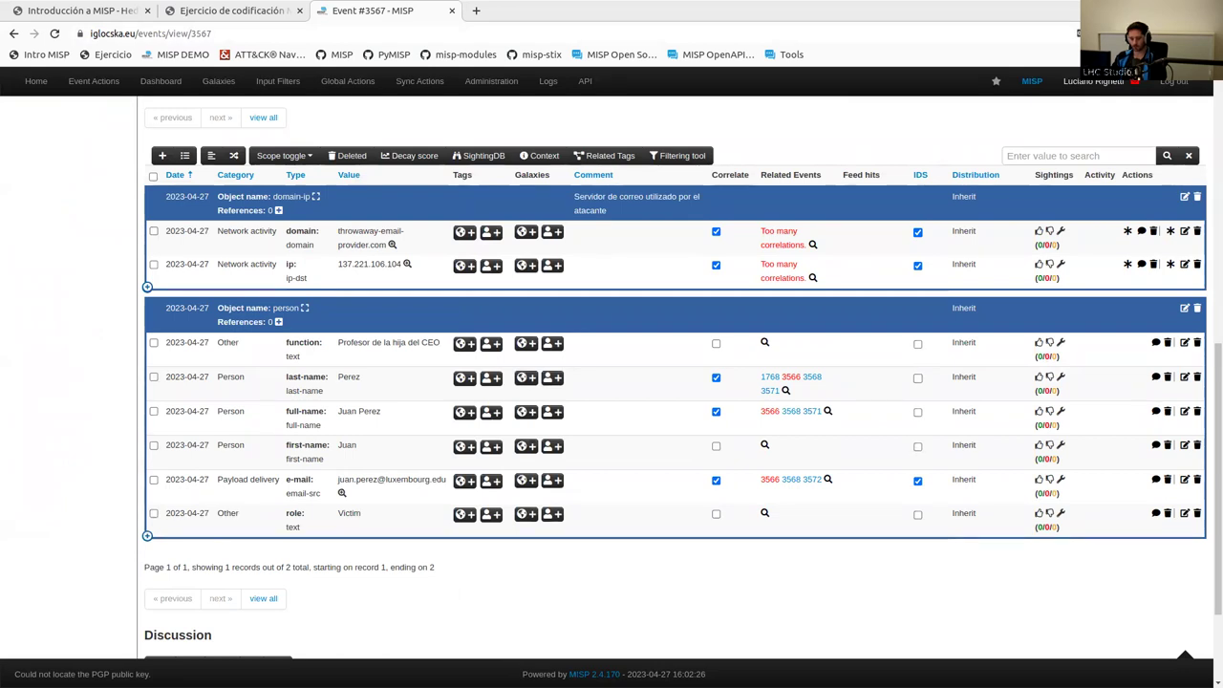
click(231, 11)
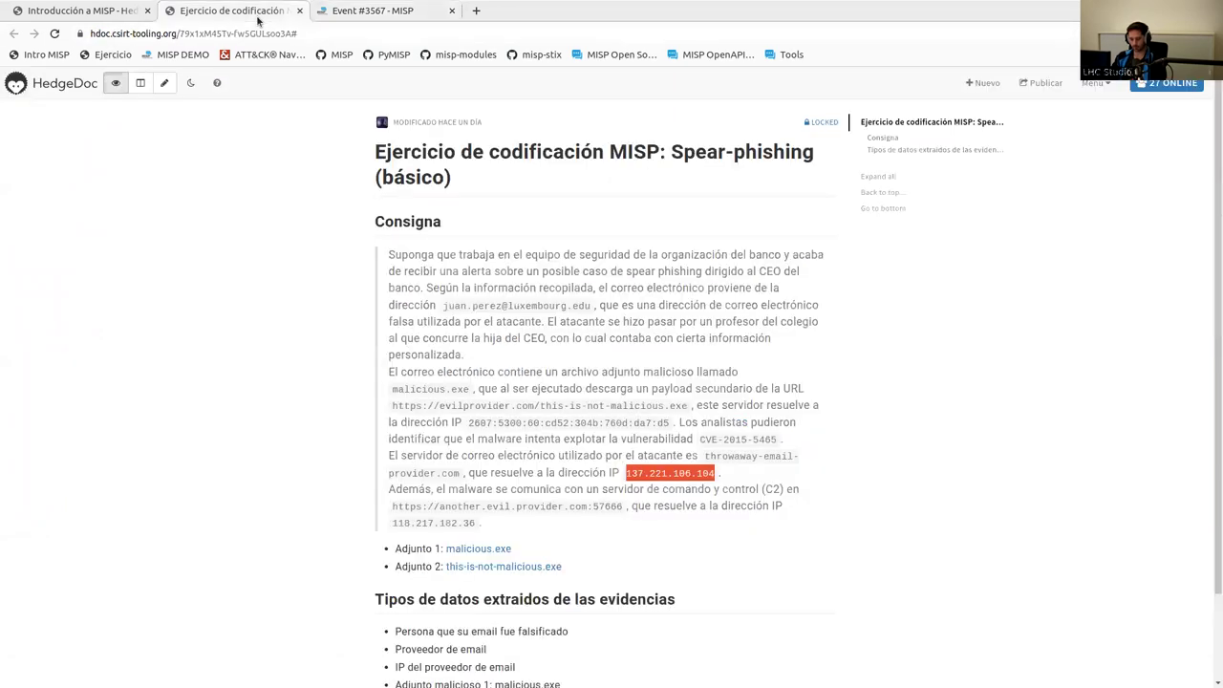
click(696, 548)
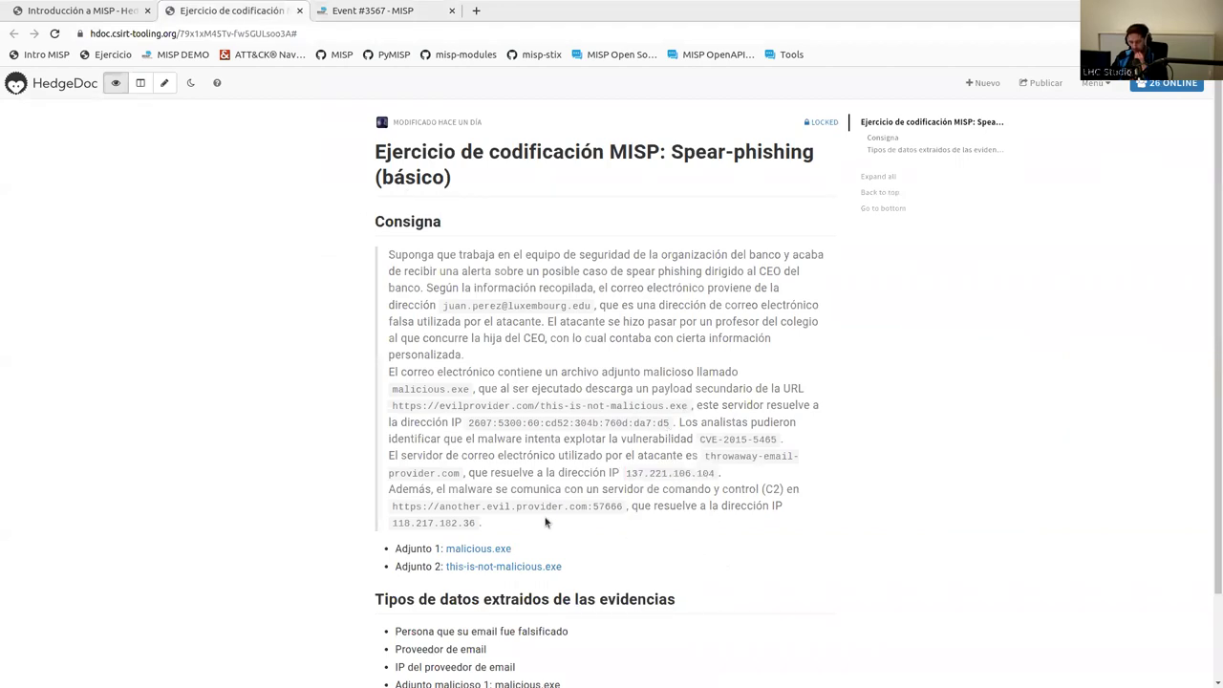
drag(393, 405, 688, 413)
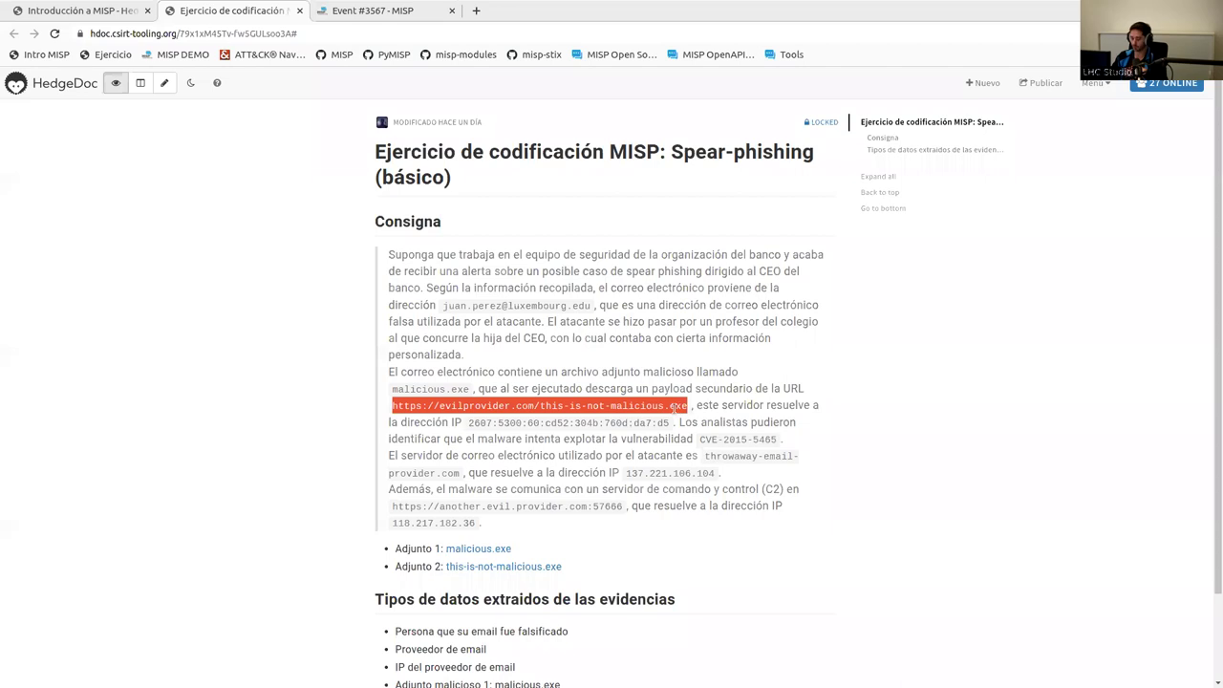
right_click(671, 405)
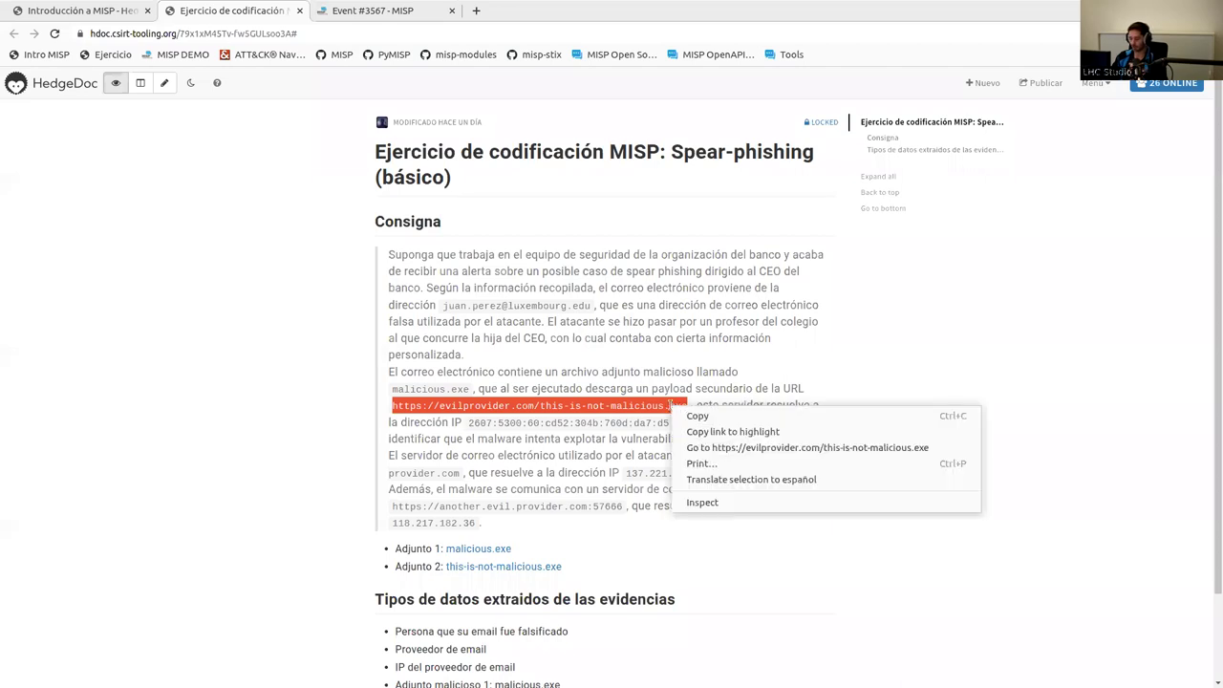
click(683, 413)
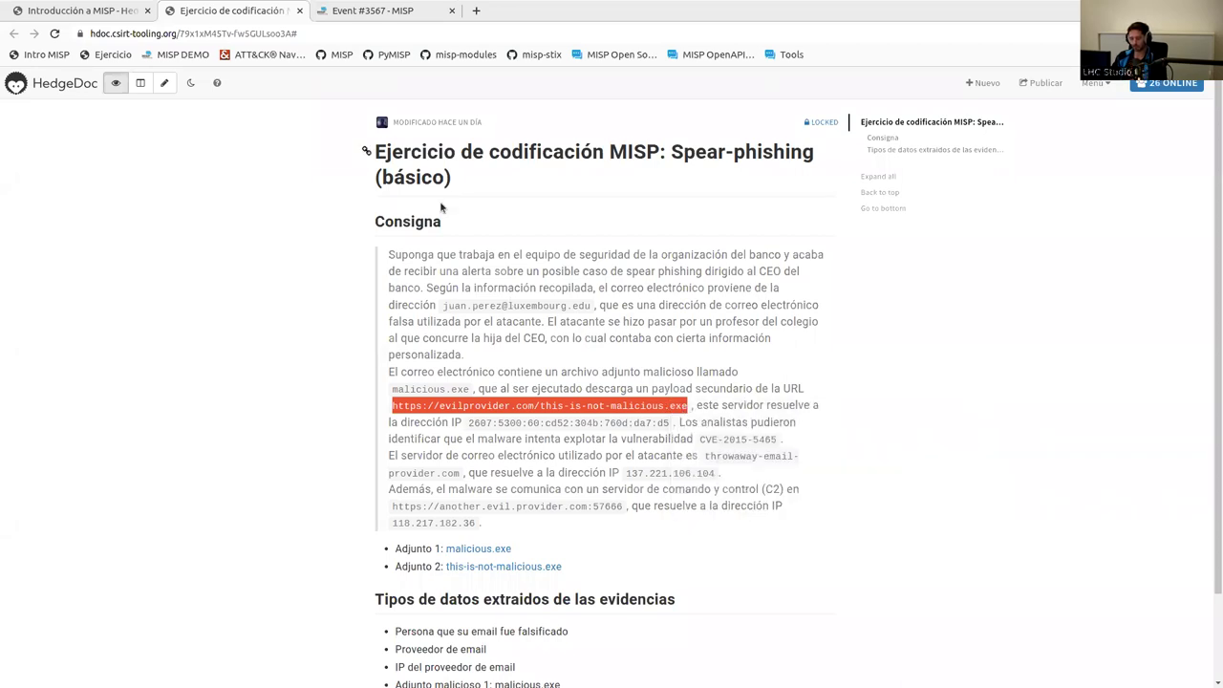
click(365, 18)
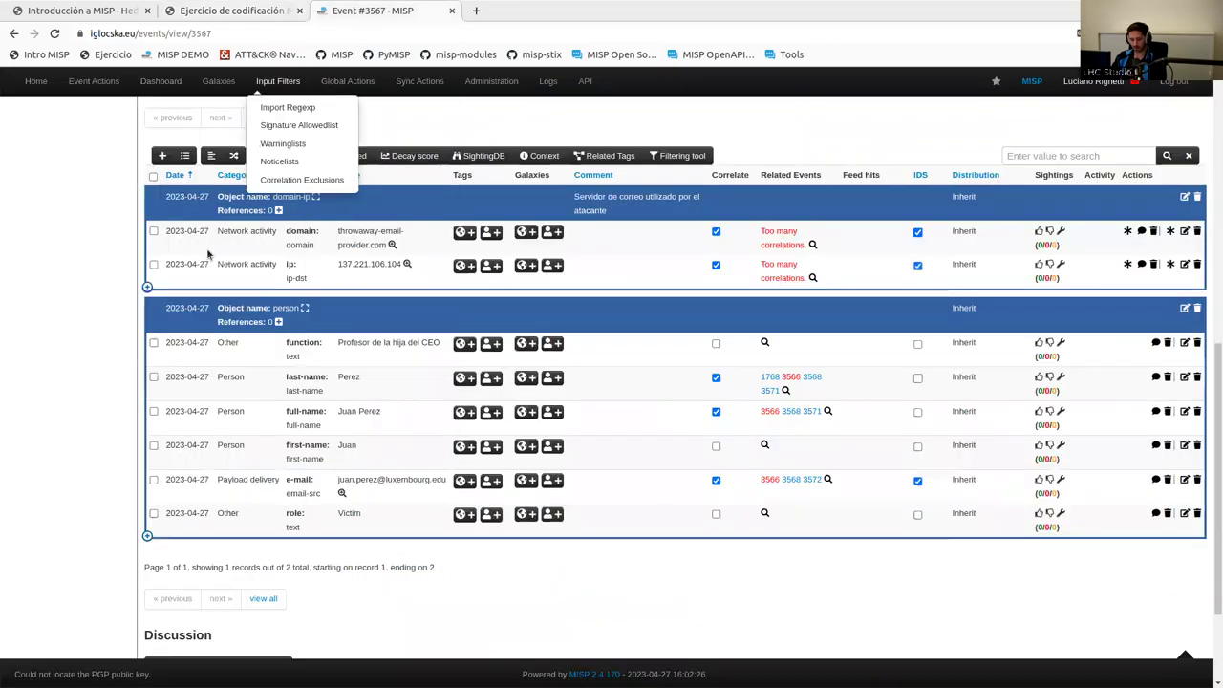
scroll(83, 240, up, 6)
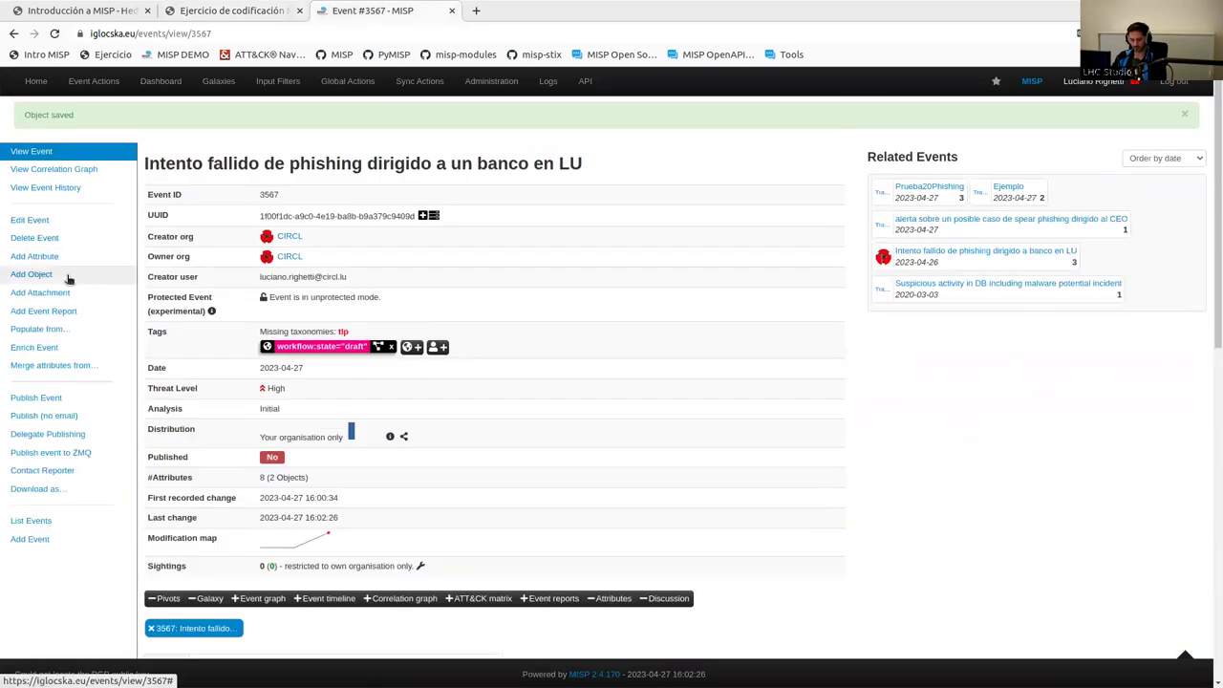
click(69, 276)
click(245, 286)
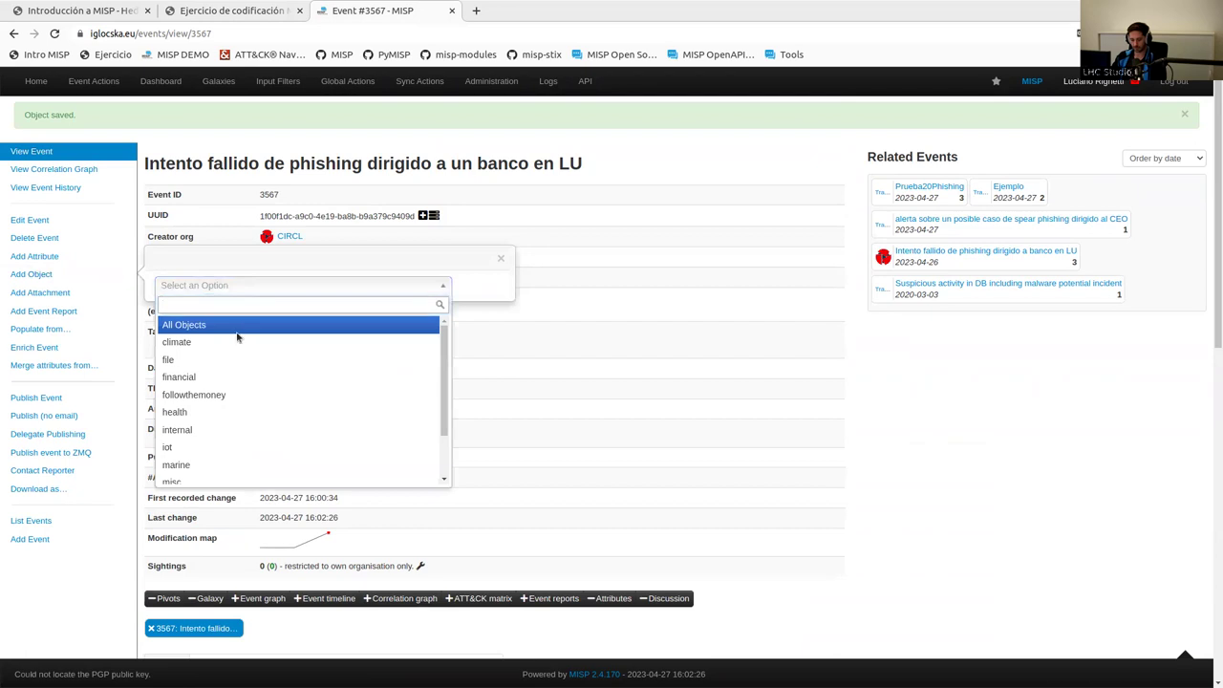
click(239, 330)
click(239, 312)
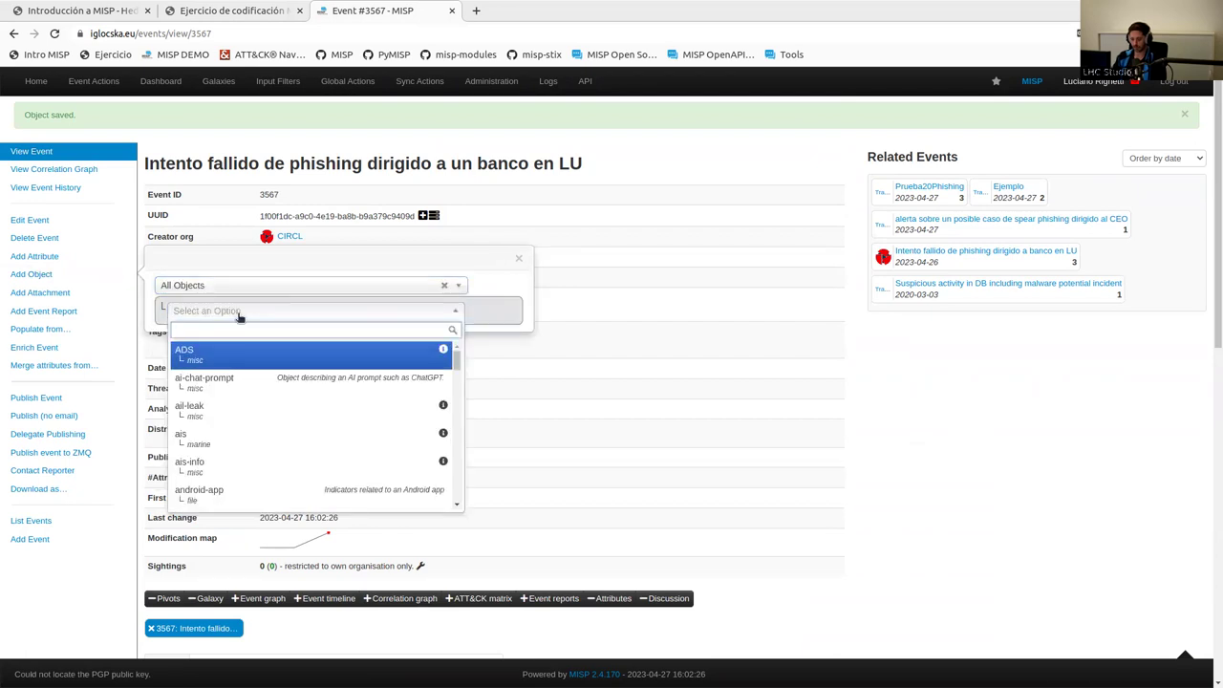
text(url)
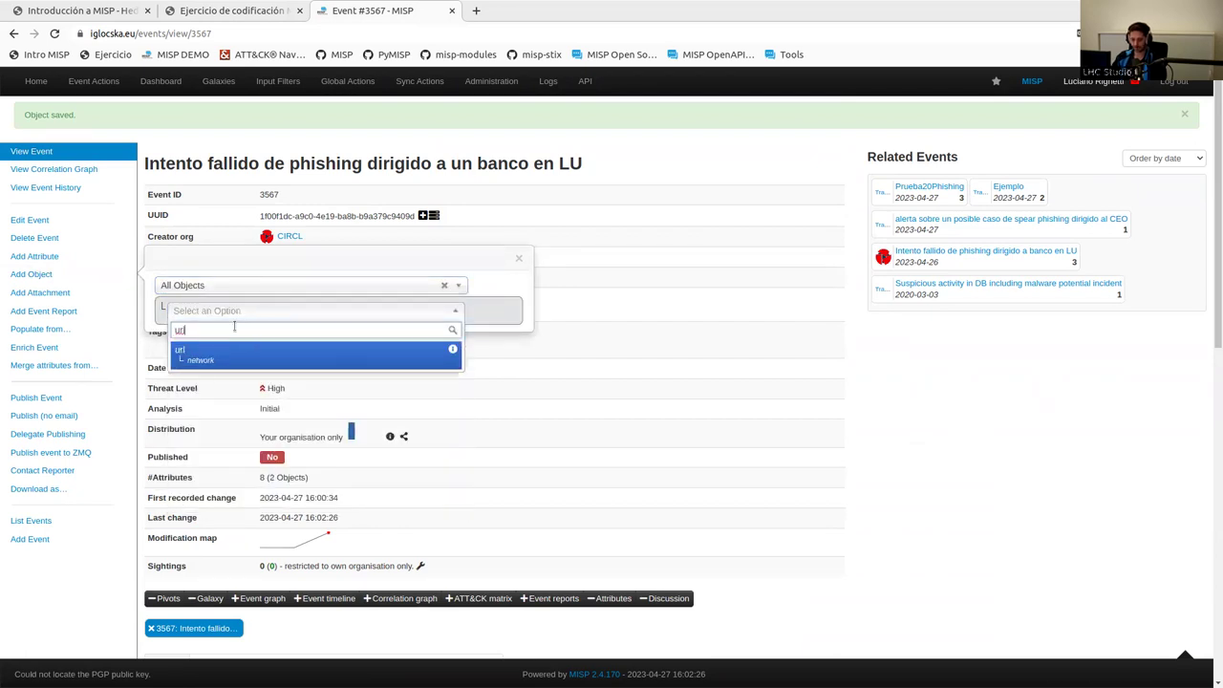
click(221, 356)
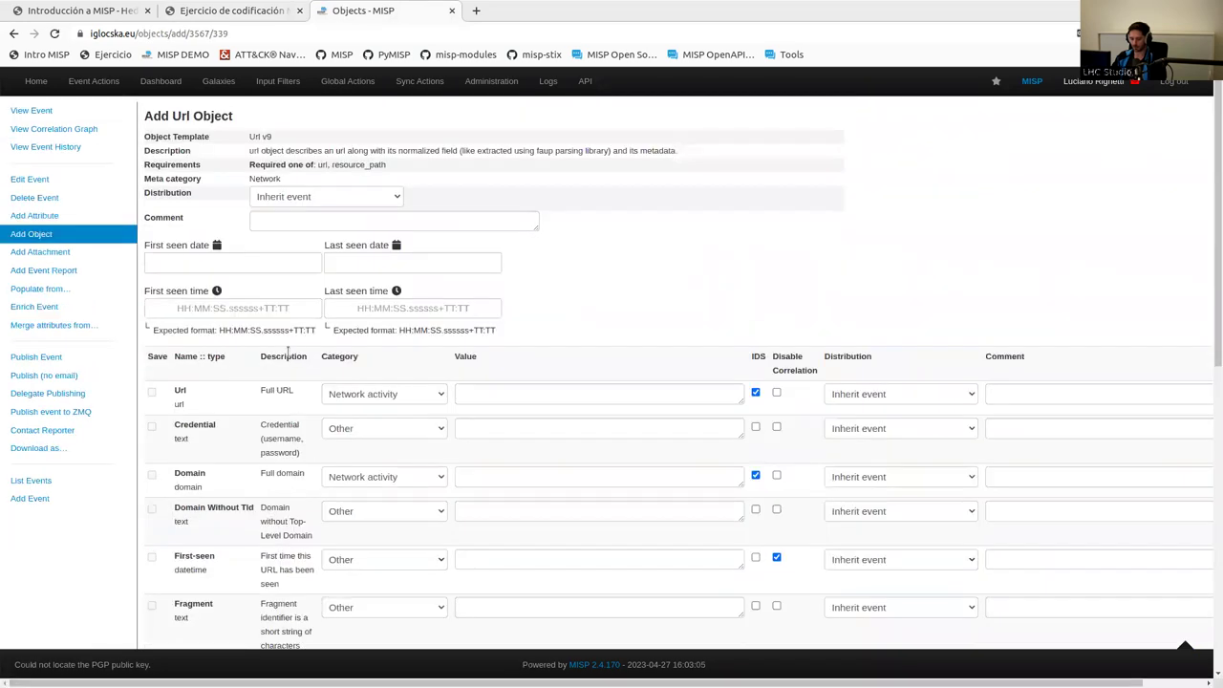
click(514, 399)
key(ctrl+v)
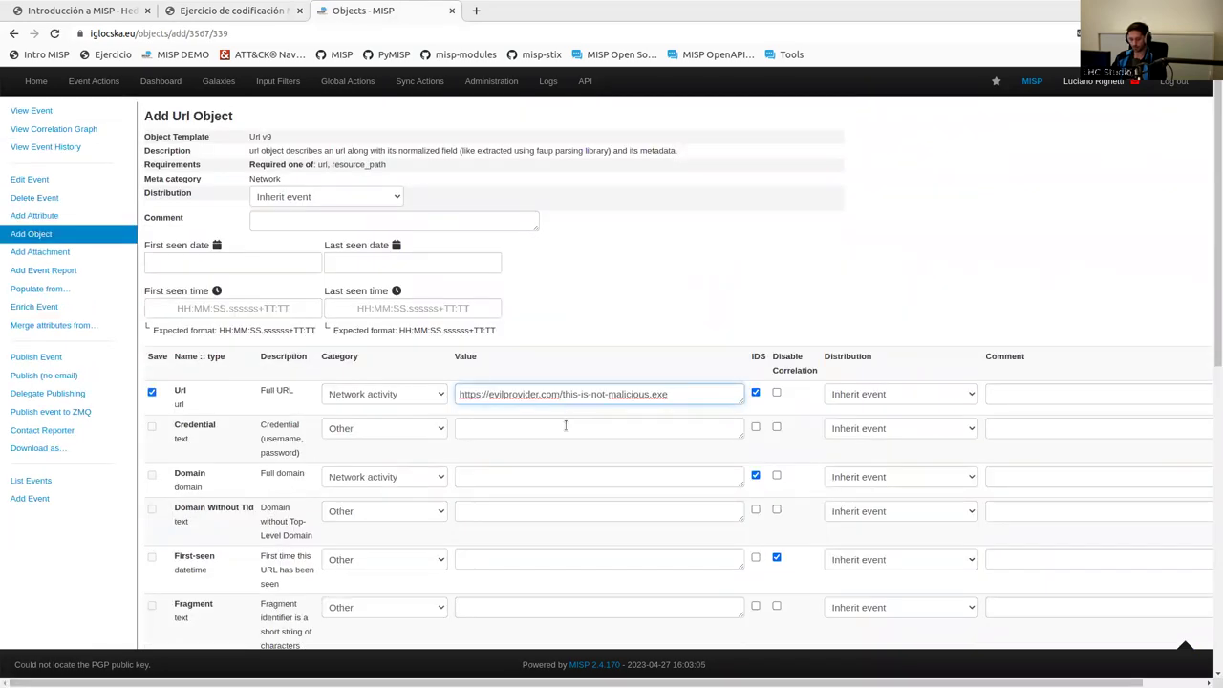
- Set the url object's Domain to evilprovider.com by pasting the payload URL and removing its protocol and file path
click(526, 479)
key(ctrl+v)
shift+click(562, 477)
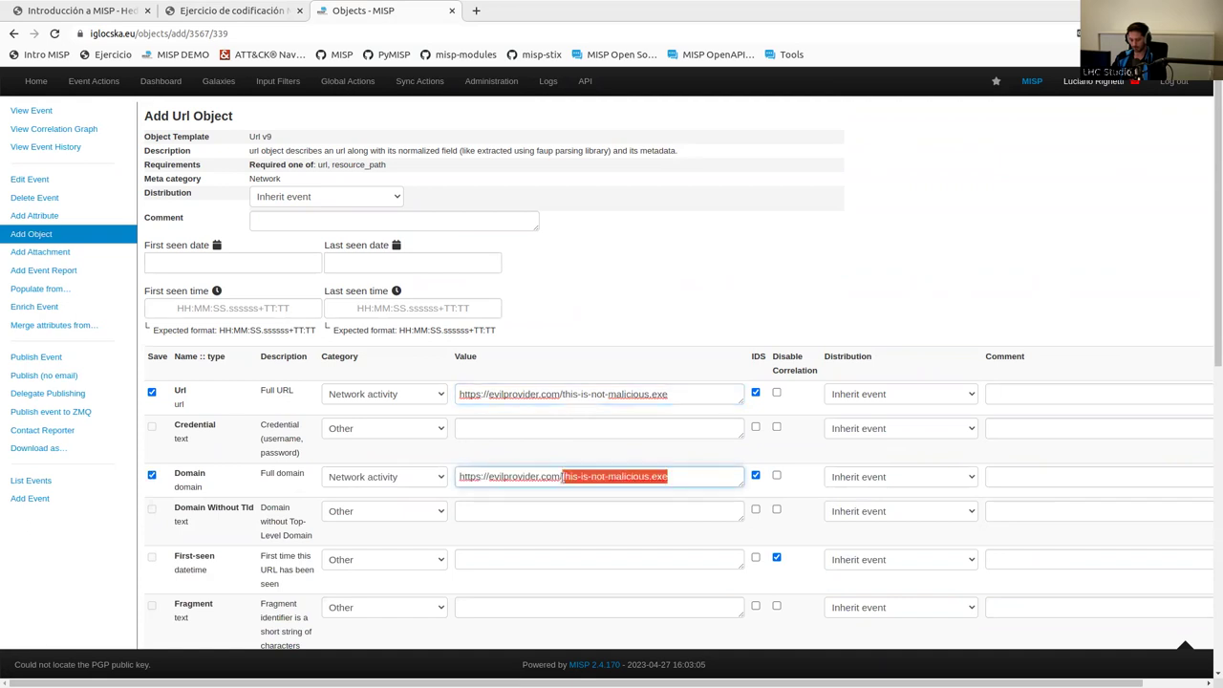
key(BackSpace)
key(BackSpace)
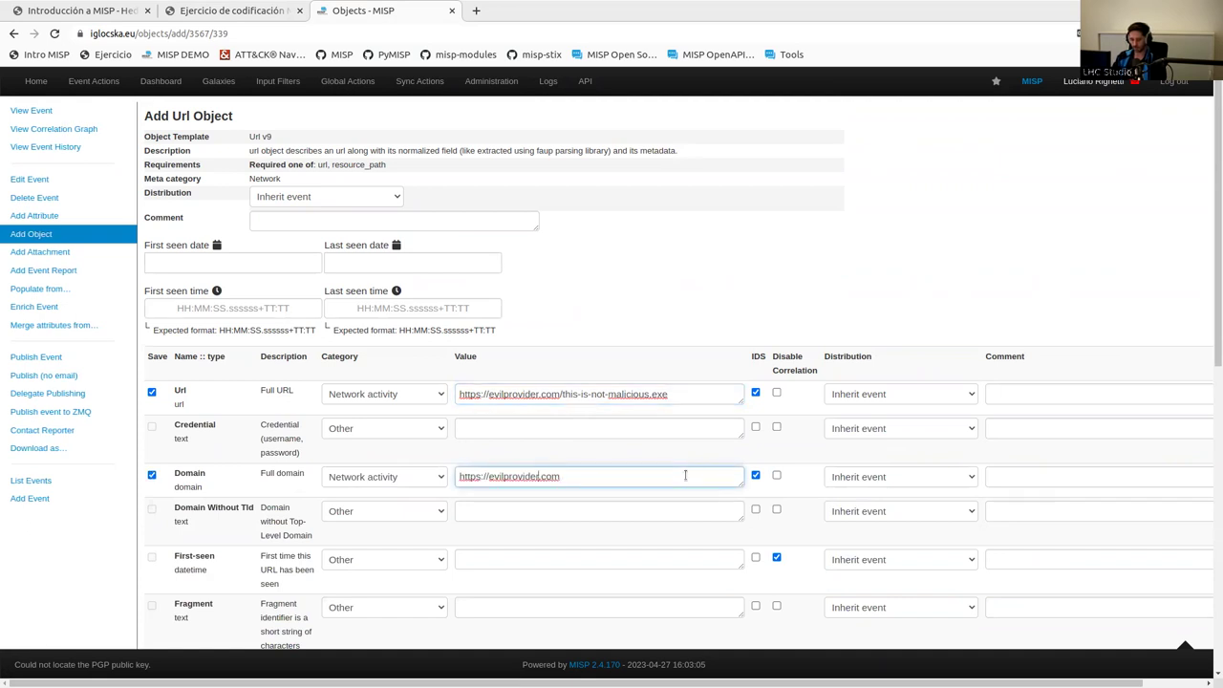
key(ctrl+shift+Left)
key(ctrl+shift+Left)
key(BackSpace)
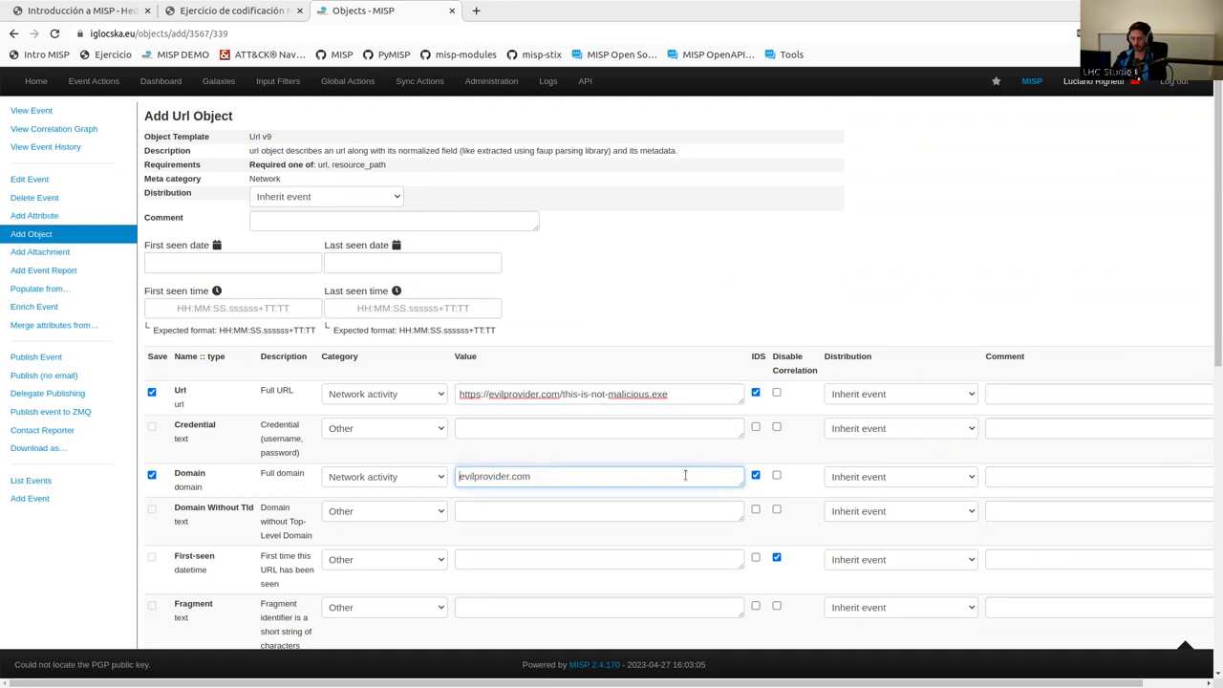
scroll(653, 407, down, 1)
scroll(653, 407, down, 2)
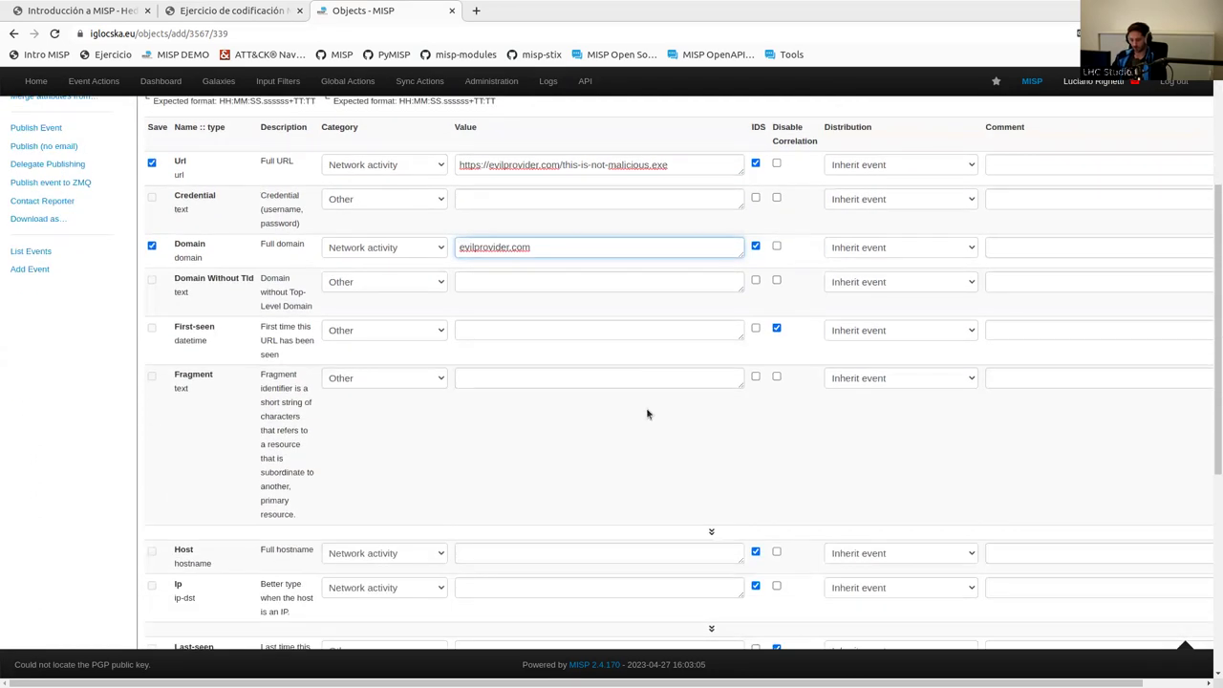
- Set the url object's Scheme to https
scroll(644, 411, down, 4)
scroll(644, 415, down, 2)
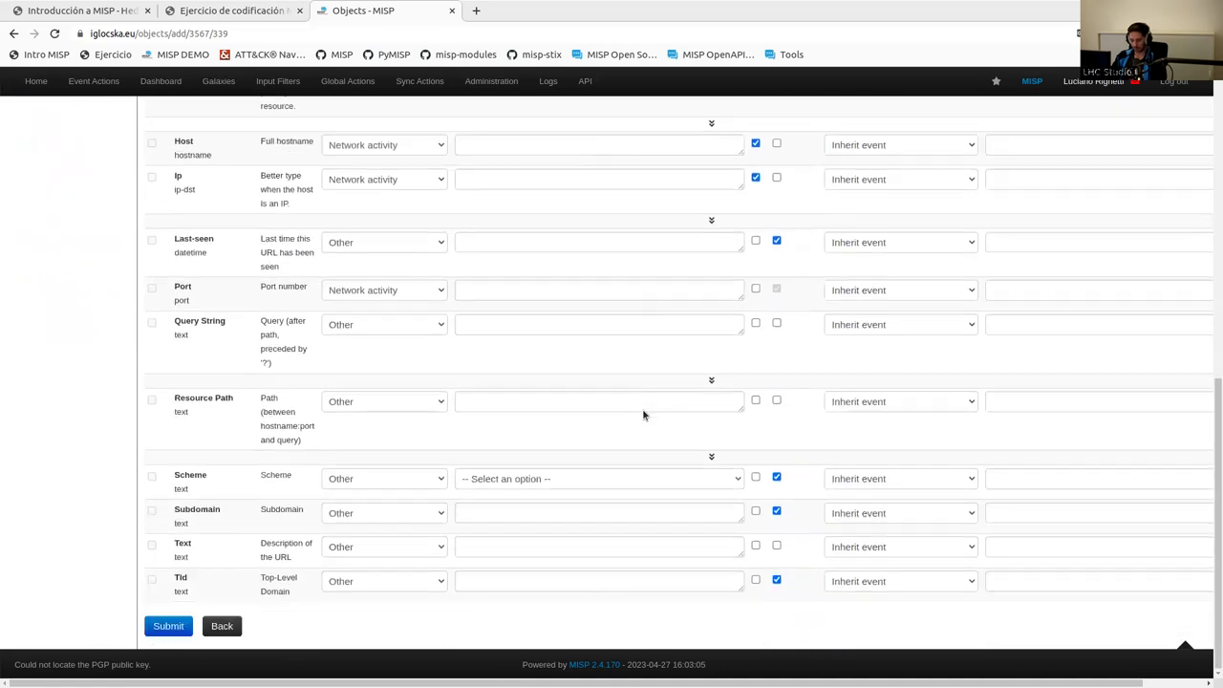
click(457, 485)
click(508, 516)
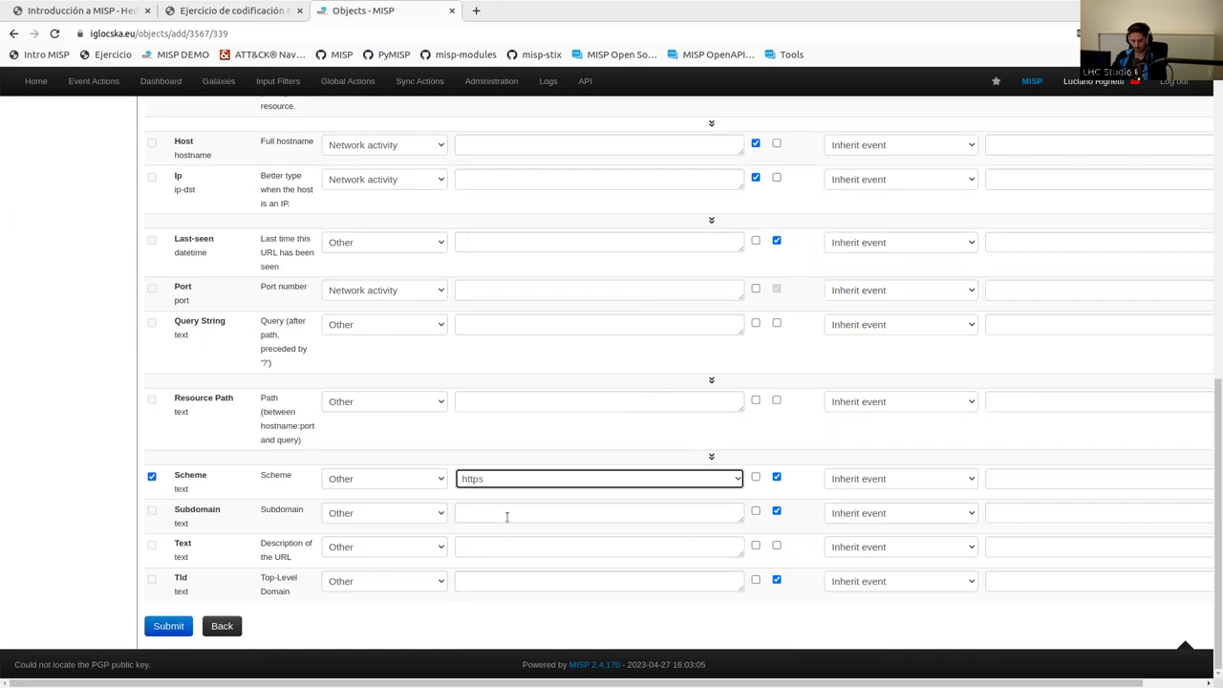
- Add the comment "URL del payload secundario que descarga el malware" to the url object
scroll(507, 517, up, 2)
scroll(507, 521, up, 6)
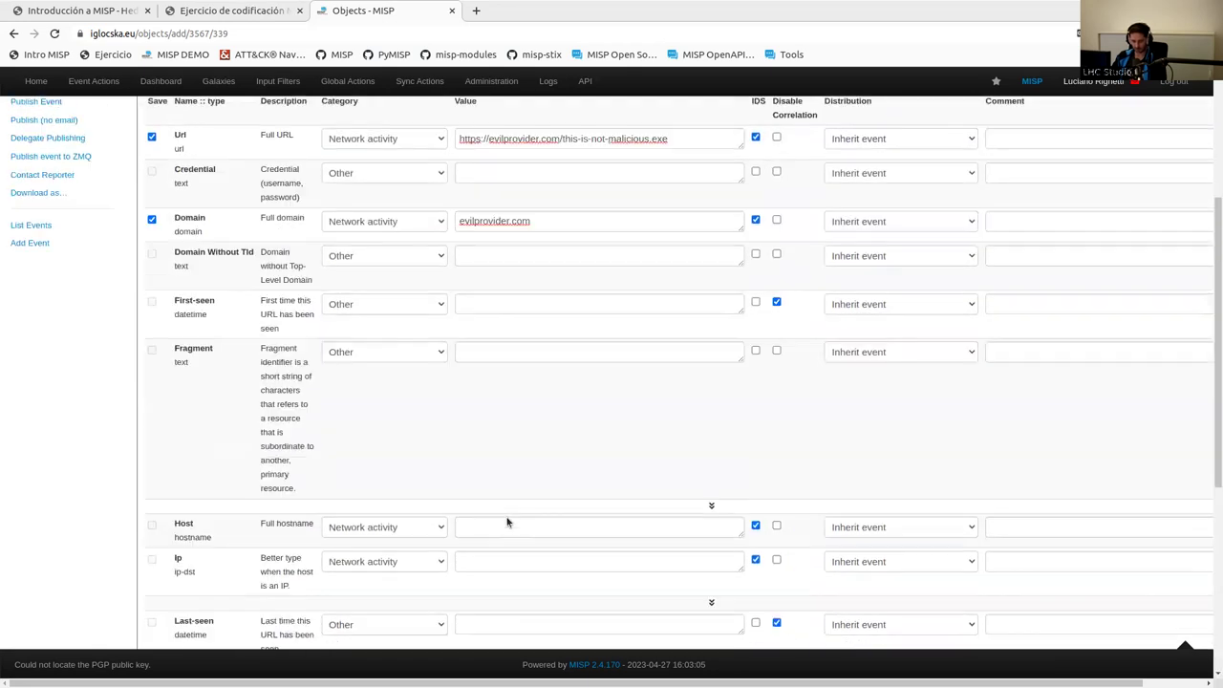
click(308, 221)
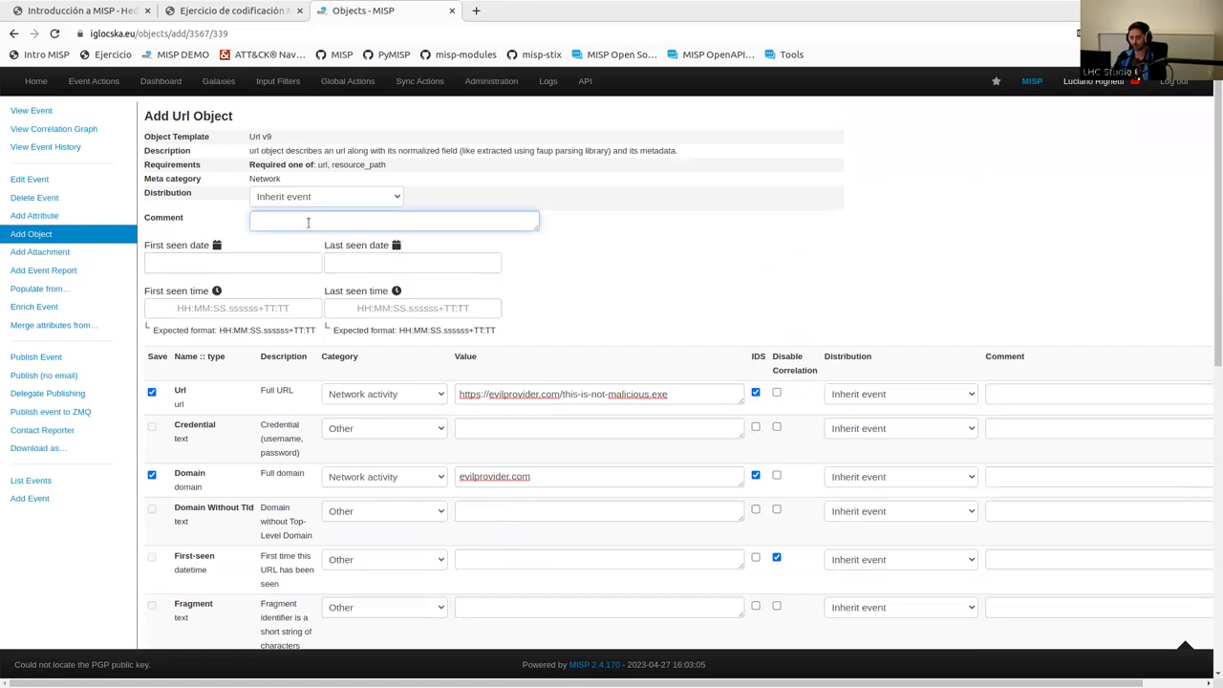
text(URL del payload secundario)
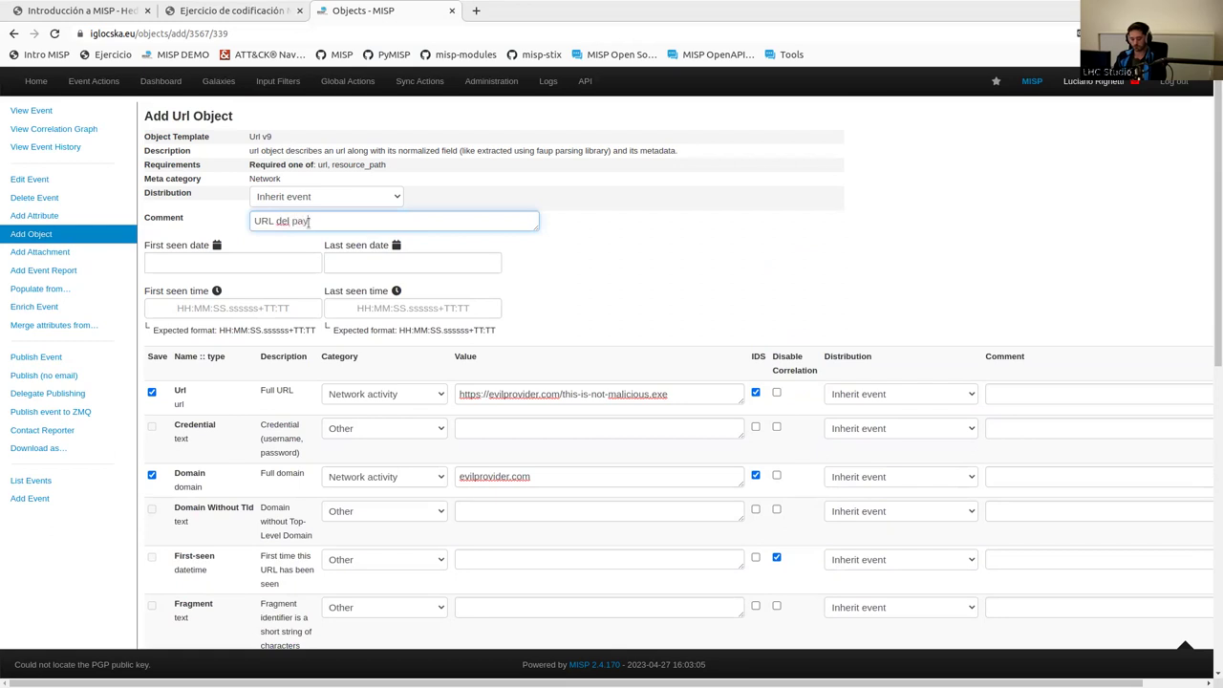
text( que descarga el malware)
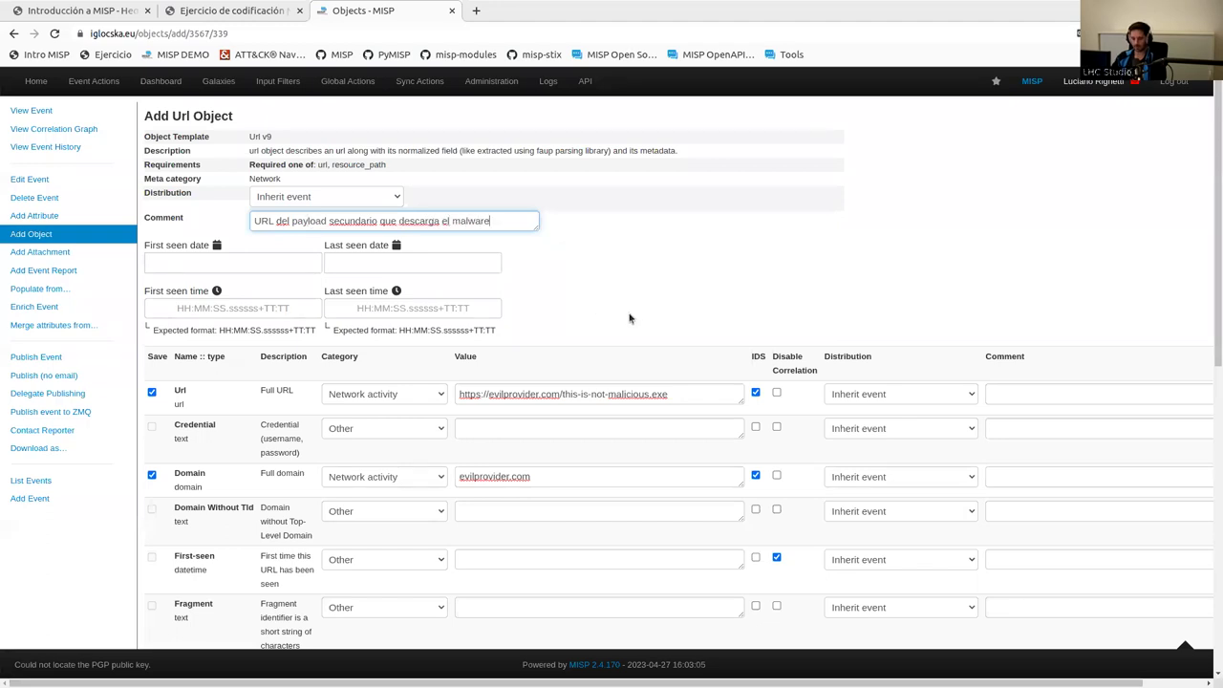
- Submit the secondary payload's url form and create the new object from the pre-save review
scroll(631, 318, down, 10)
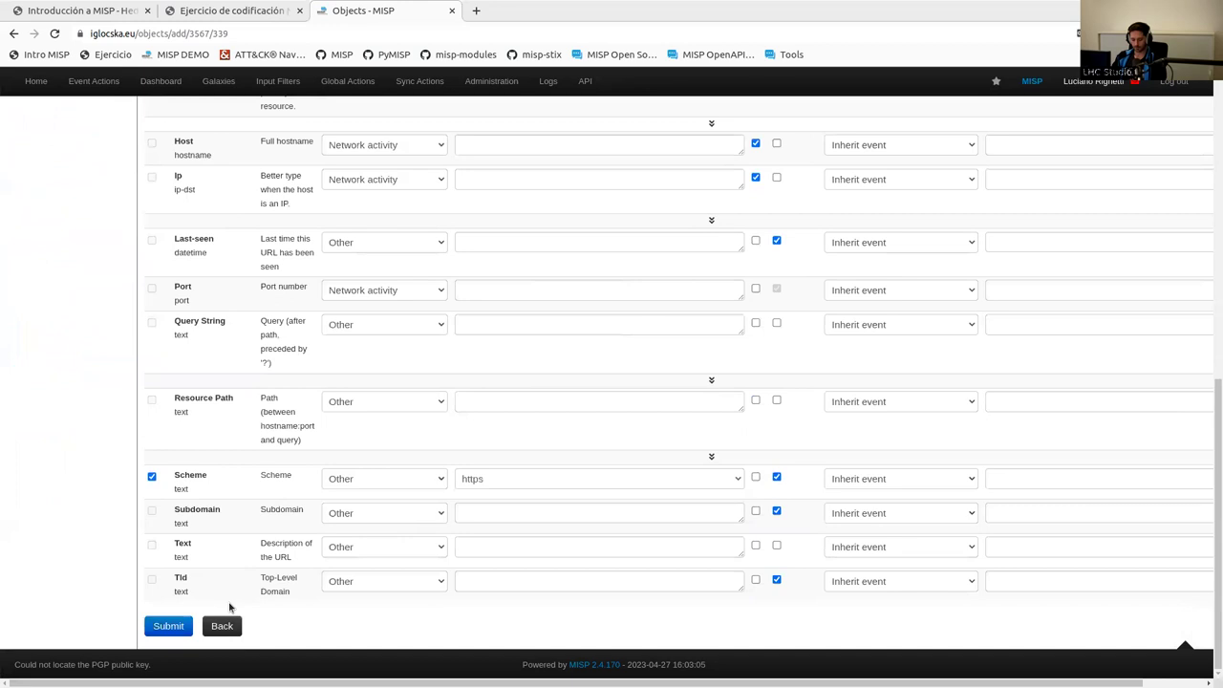
click(177, 627)
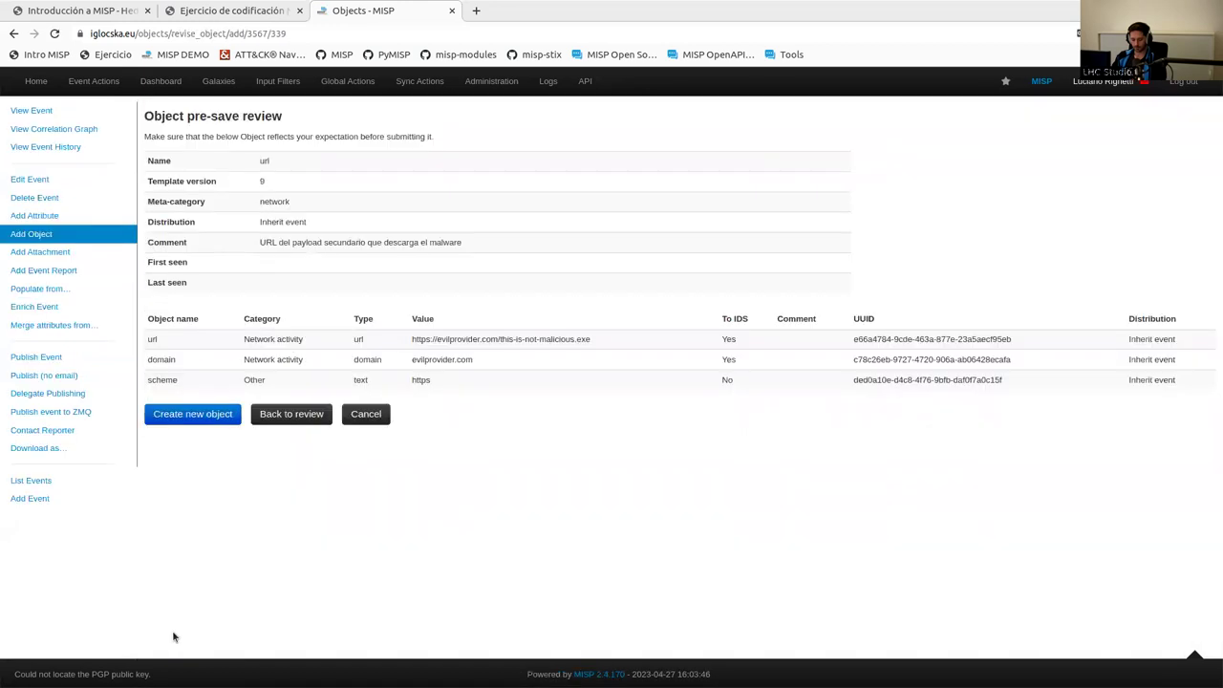
click(196, 415)
- Switch to the HedgeDoc exercise and copy the payload server's IP address, 2607:5300:60:cd52:304b:760d:da7:d5, from the statement
mouse_move(313, 76)
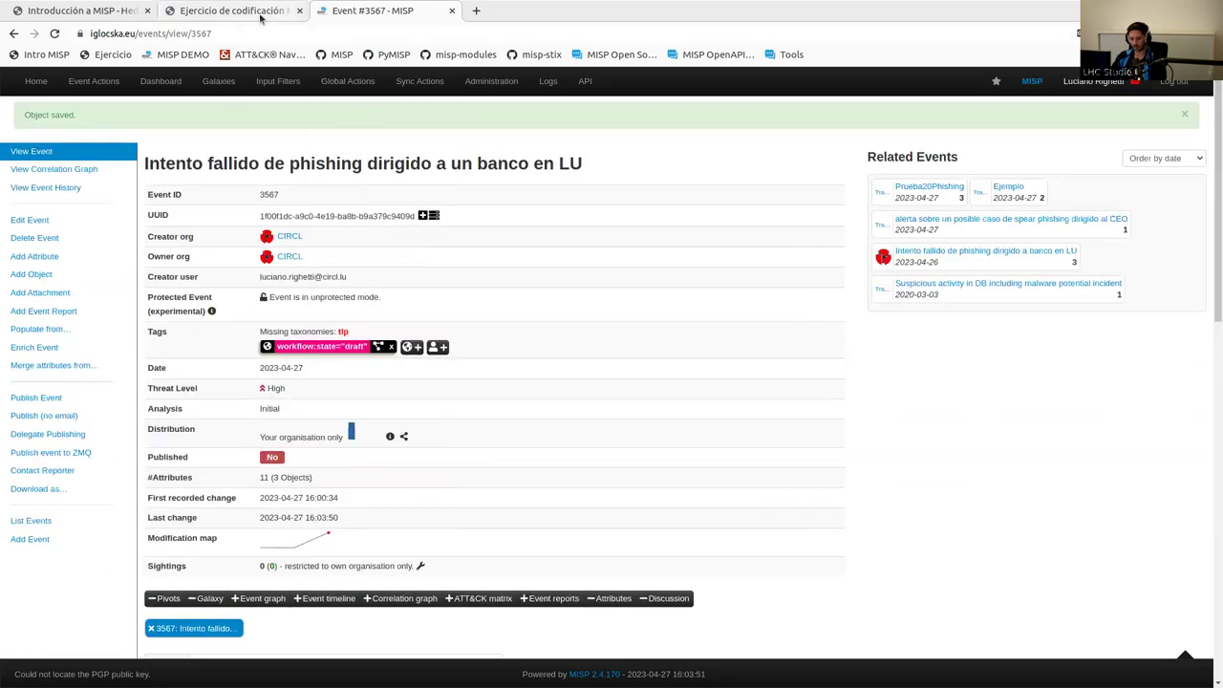
click(234, 11)
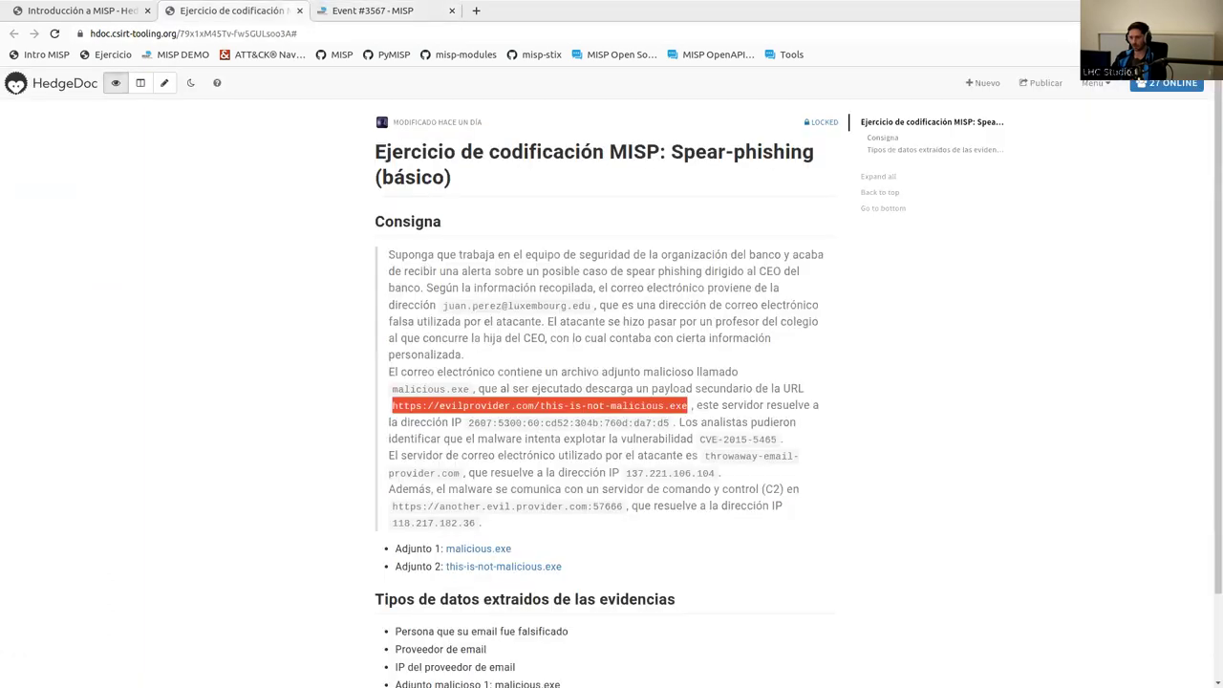
click(593, 506)
drag(391, 507, 625, 506)
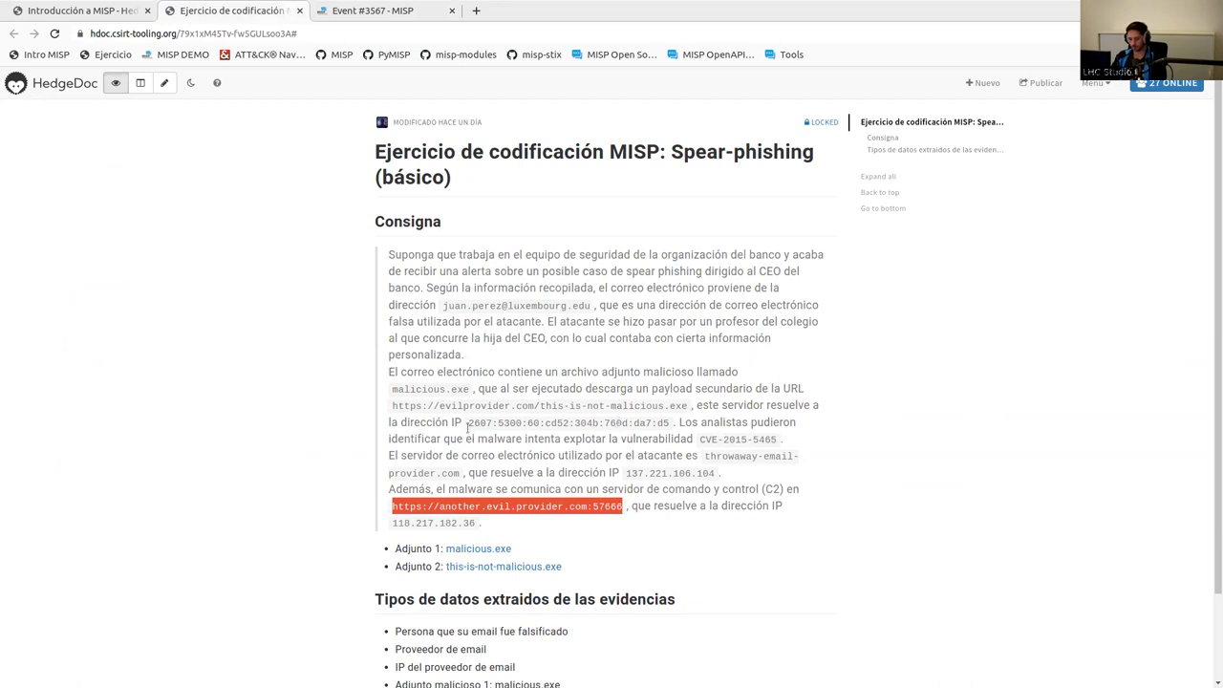
drag(467, 422, 664, 420)
key(ctrl+c)
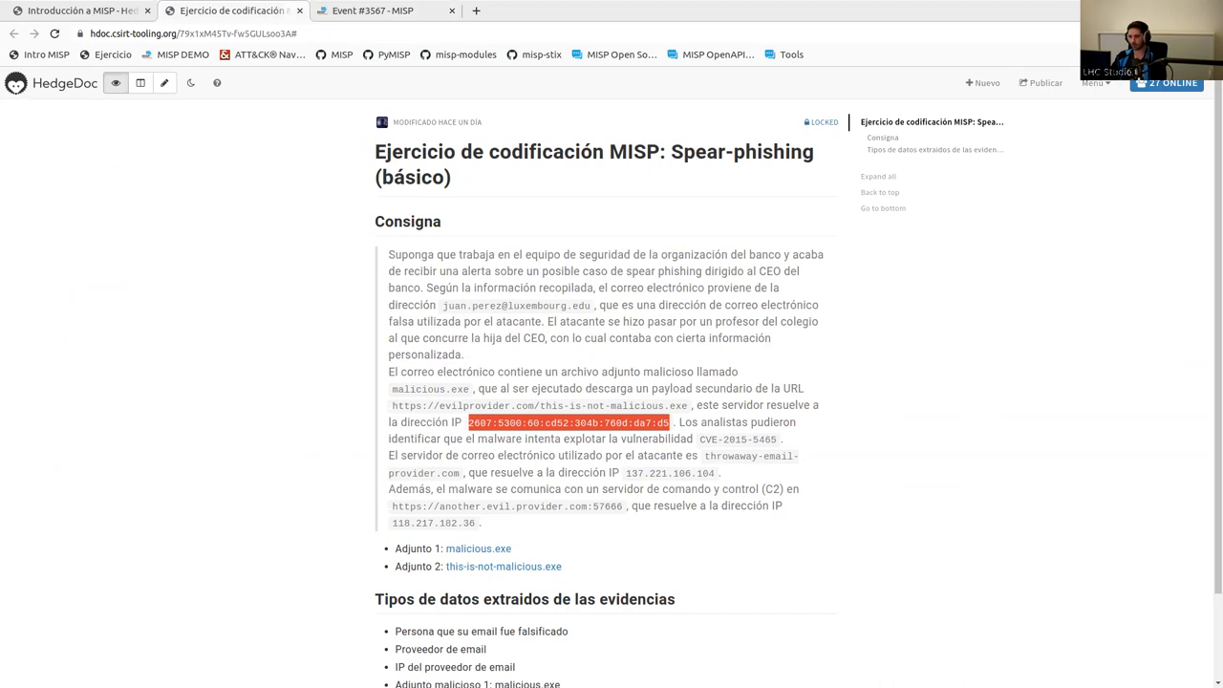
- Return to the MISP event, edit the payload's url object and set its Ip to 2607:5300:60:cd52:304b:760d:da7:d5
click(363, 17)
scroll(715, 339, down, 10)
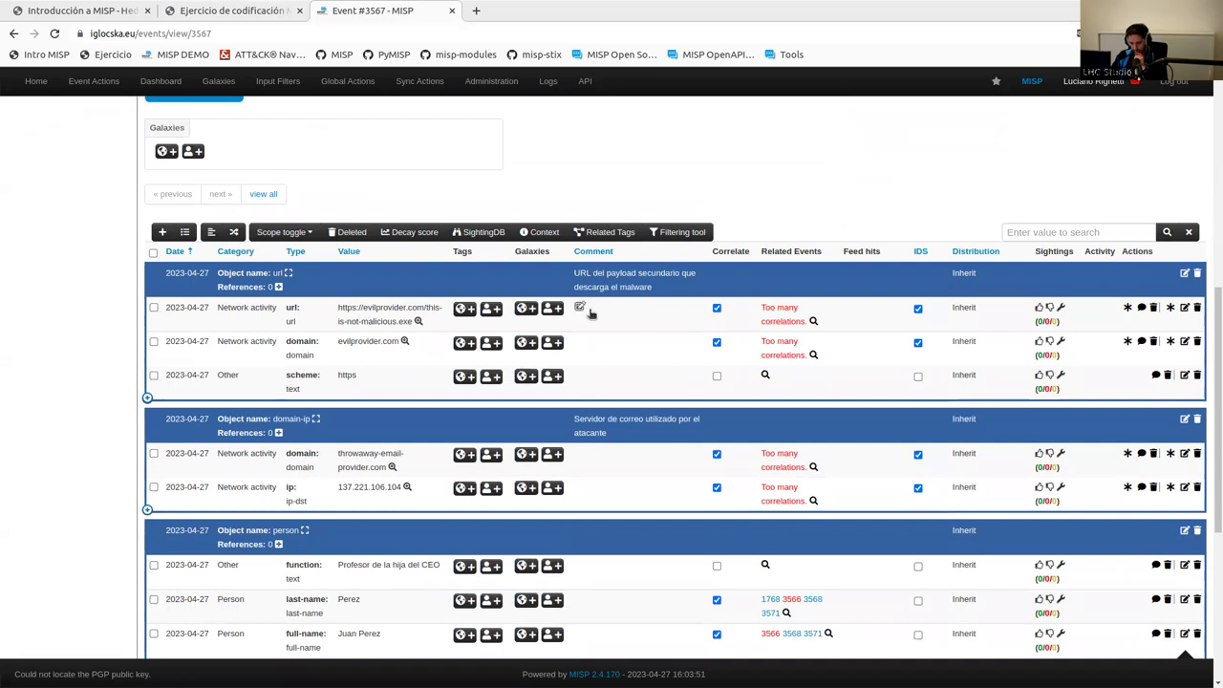
click(1184, 274)
scroll(846, 326, down, 2)
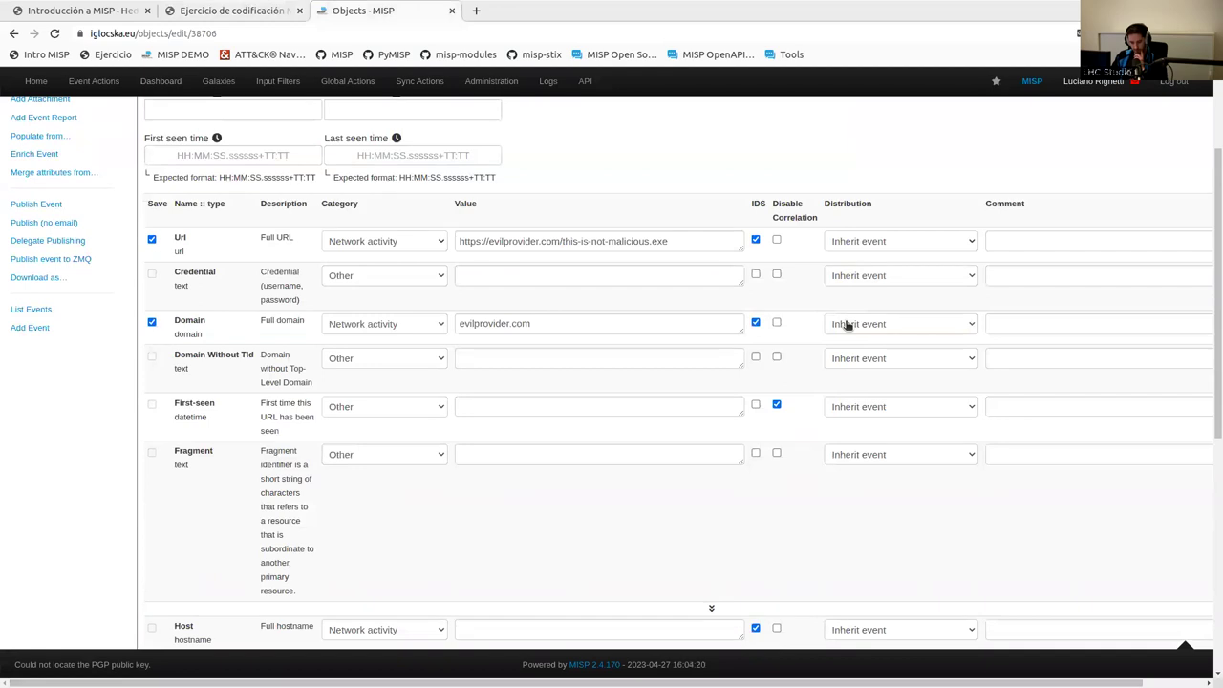
scroll(846, 326, down, 3)
click(602, 435)
key(ctrl+v)
key(ctrl+a)
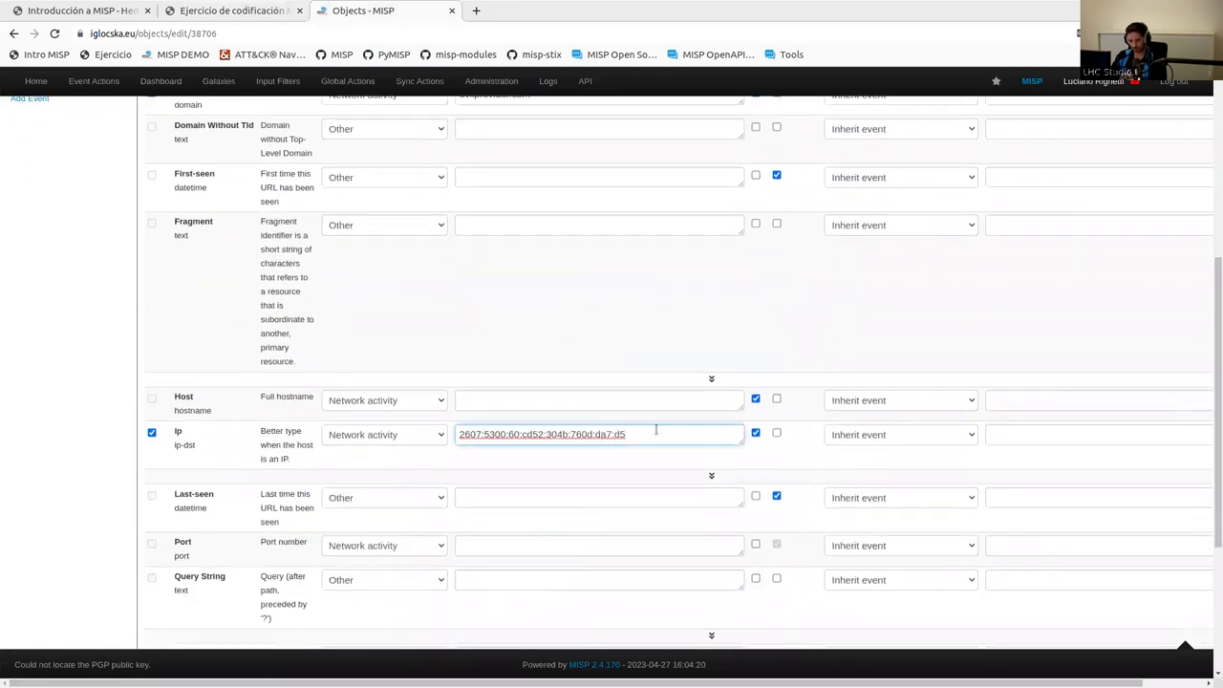
- Submit the edited url object and confirm its update in the review
scroll(778, 454, down, 5)
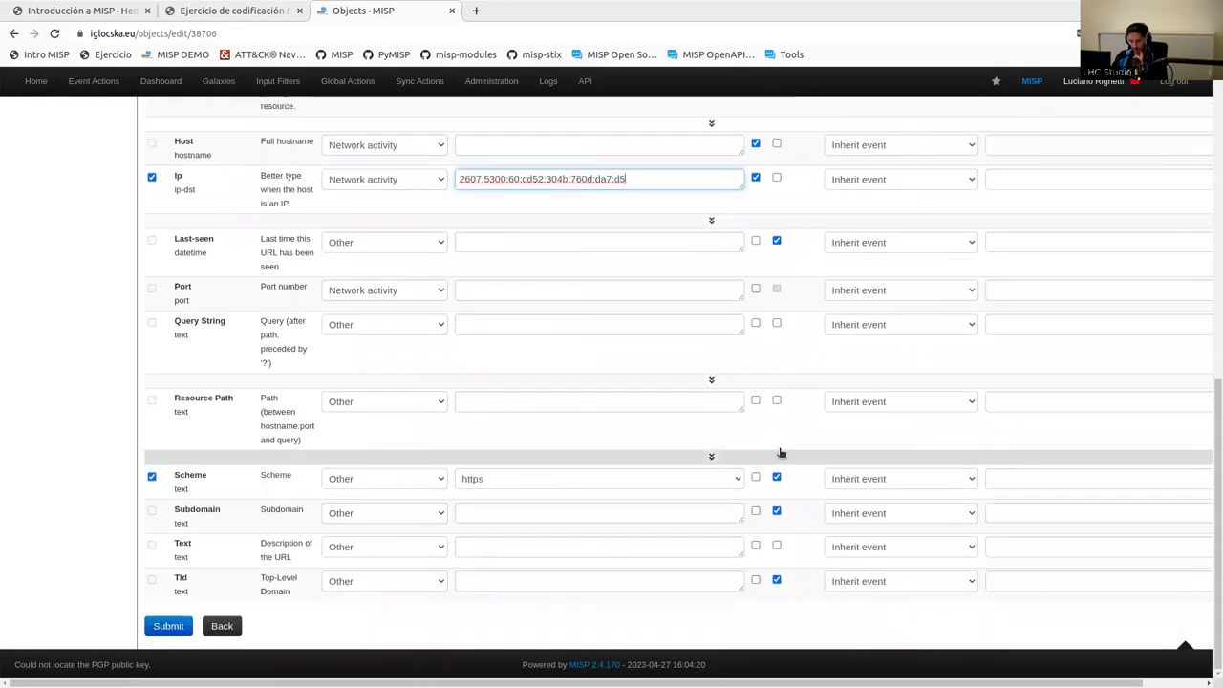
click(166, 626)
click(191, 435)
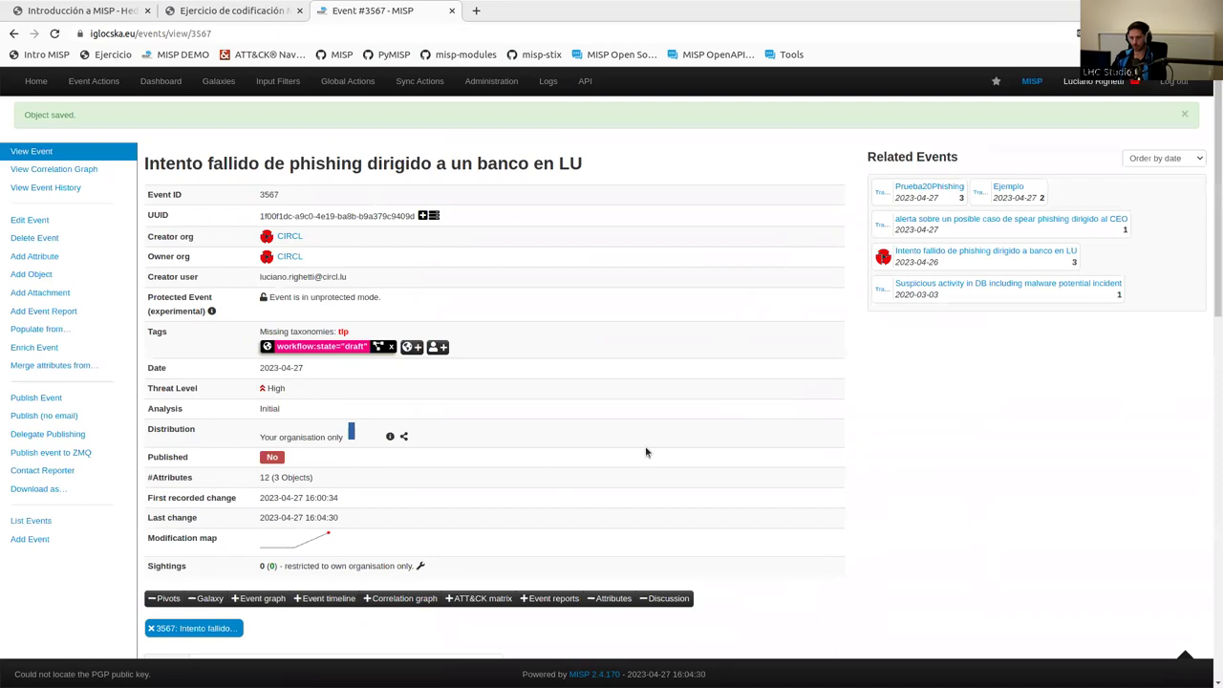
- Start another object in the event using the url template from All Objects
click(79, 275)
click(236, 288)
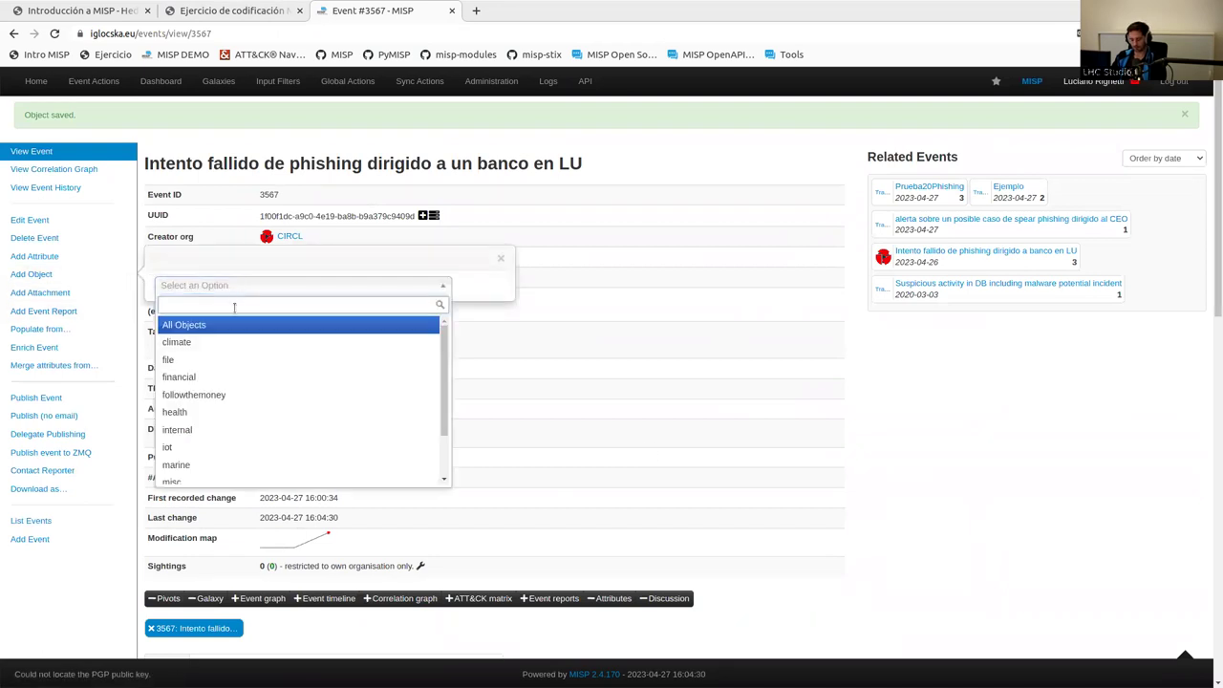
click(237, 323)
click(284, 317)
text(url)
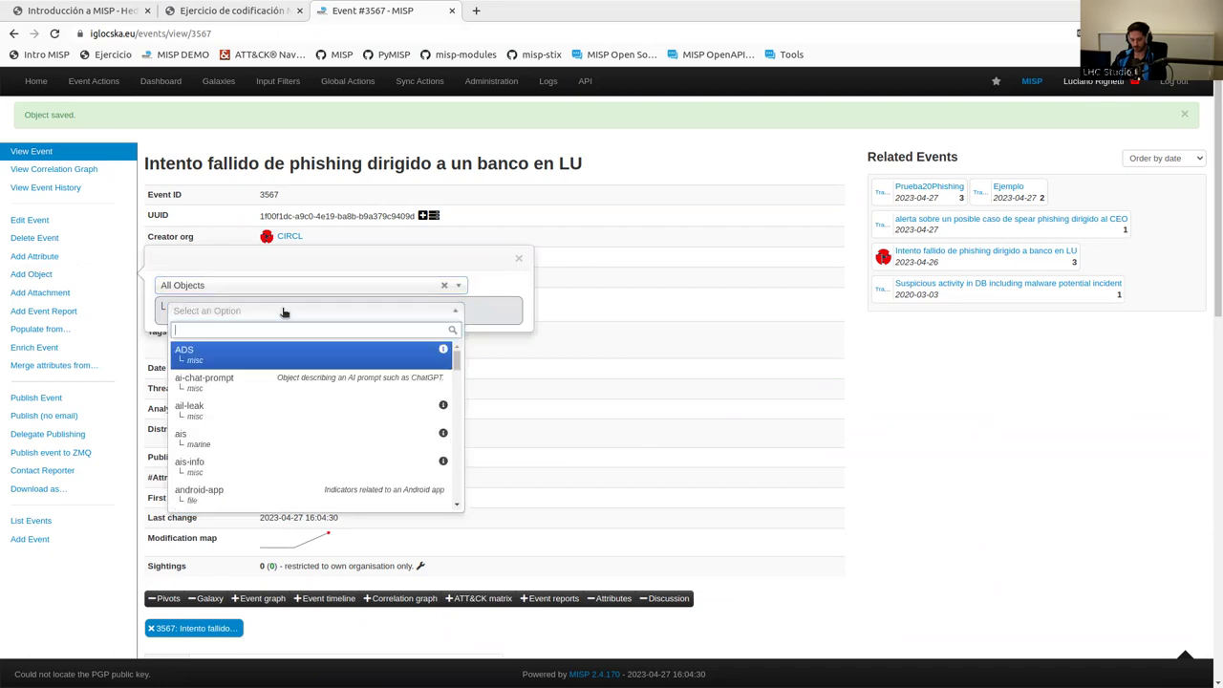
click(277, 356)
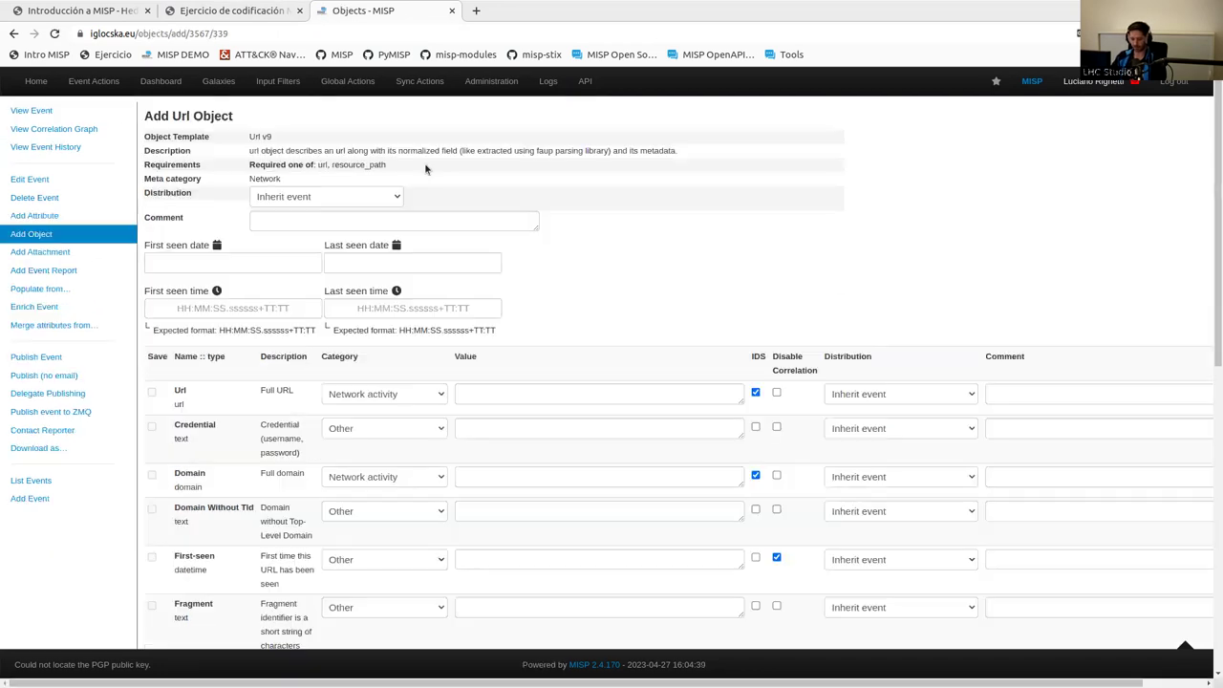
click(256, 11)
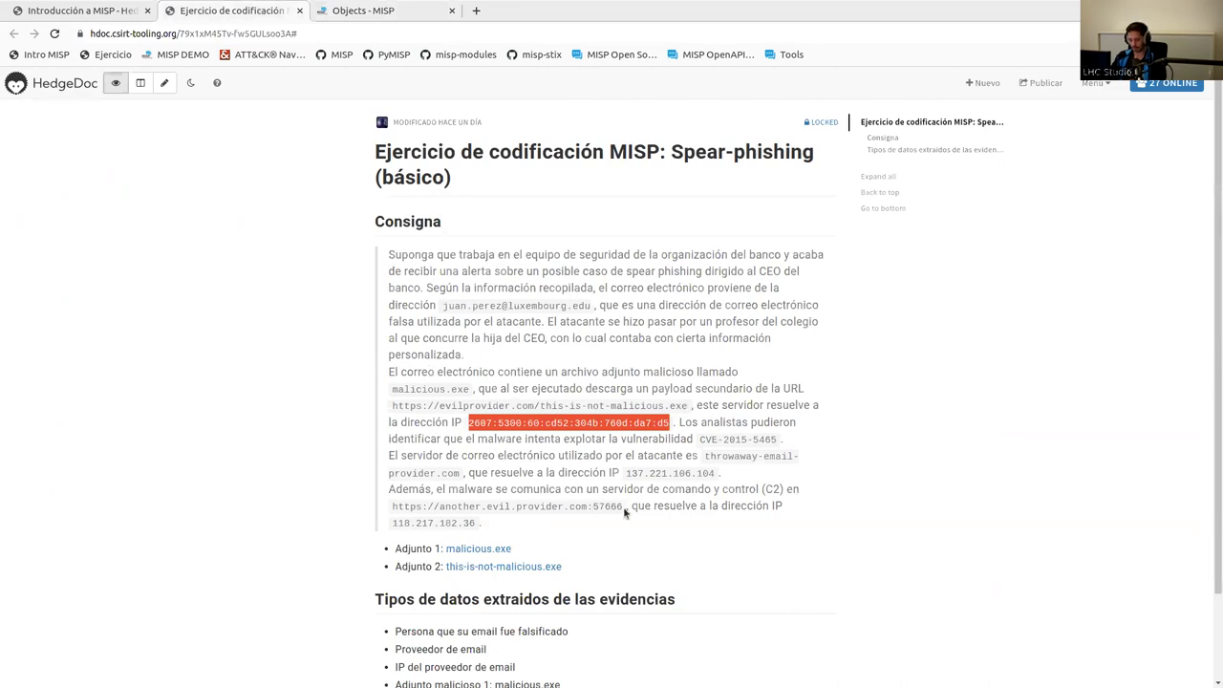
drag(623, 506, 393, 506)
key(ctrl+c)
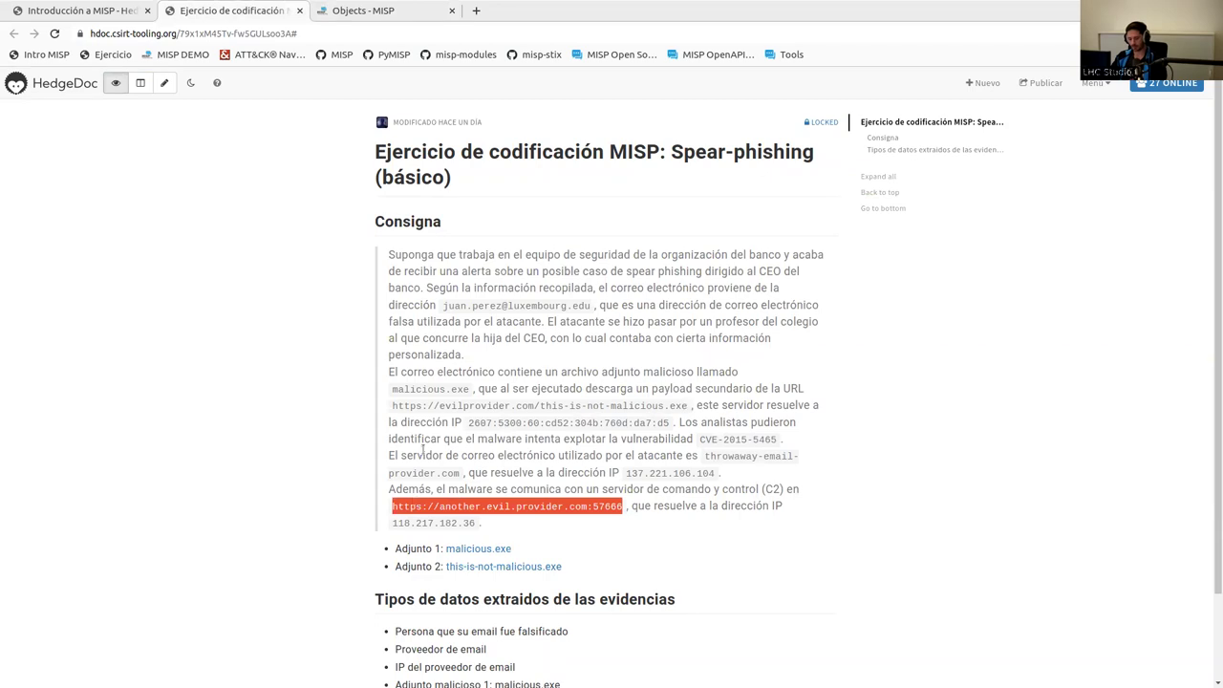
click(397, 21)
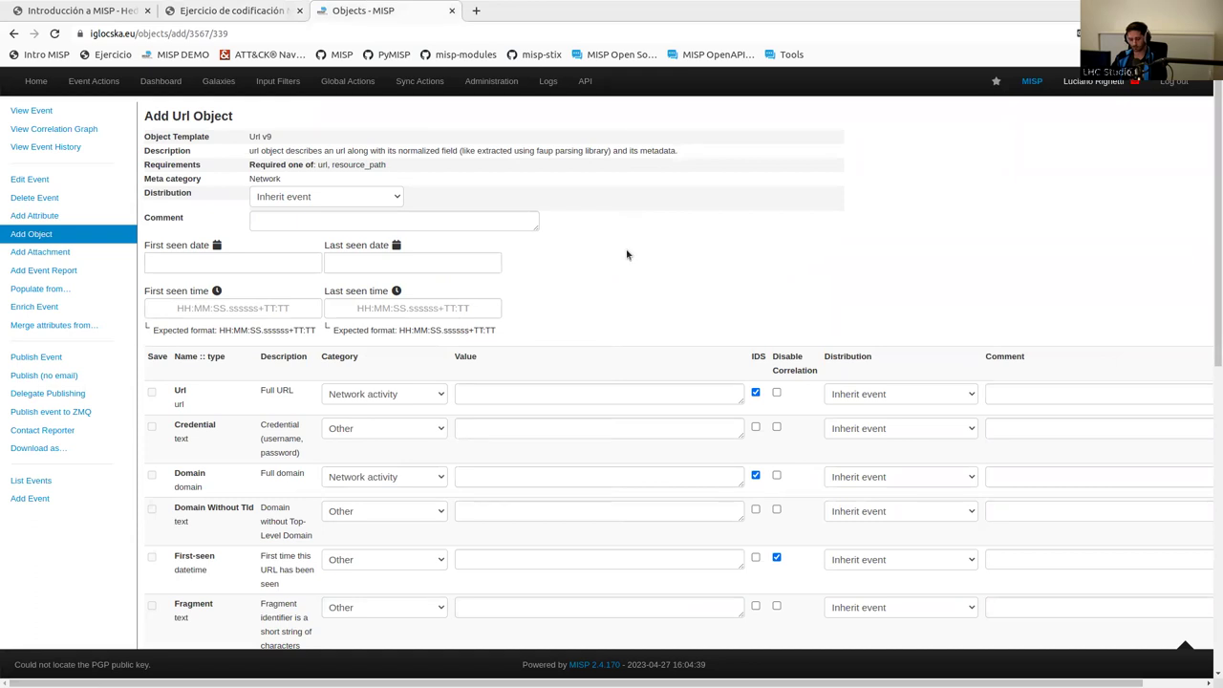
click(548, 394)
key(ctrl+v)
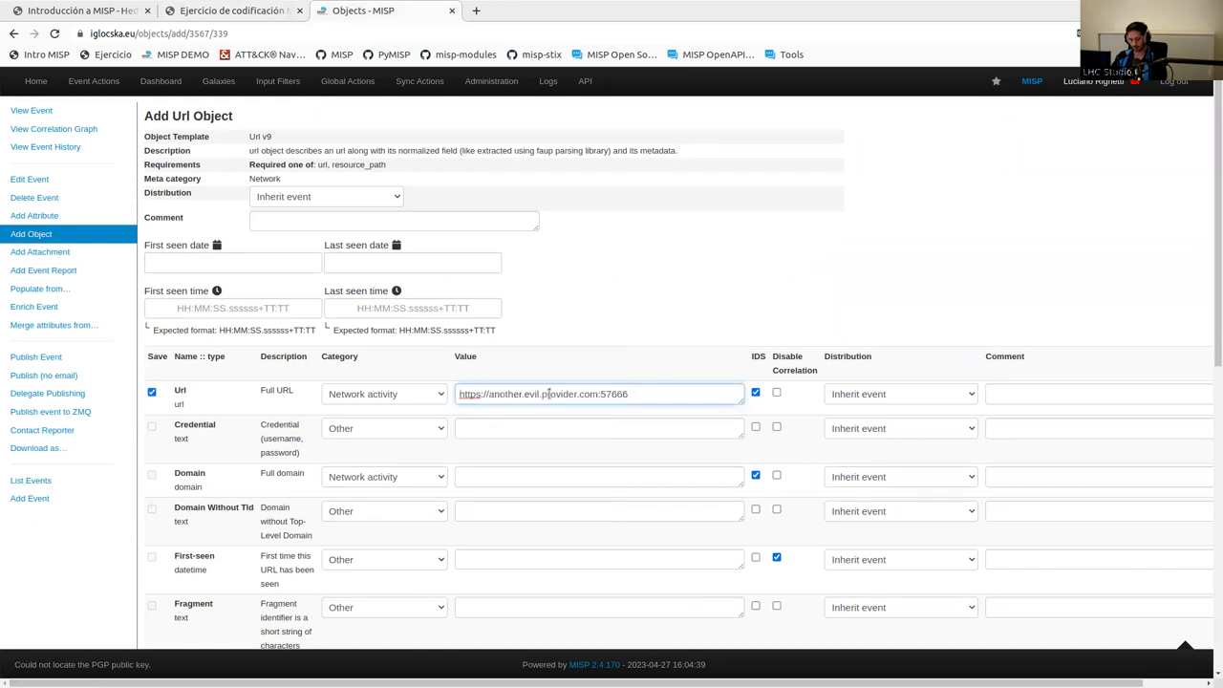
- Copy the host part of the C2 URL and set the object's Domain to another.evil.provider.com
double_click(616, 393)
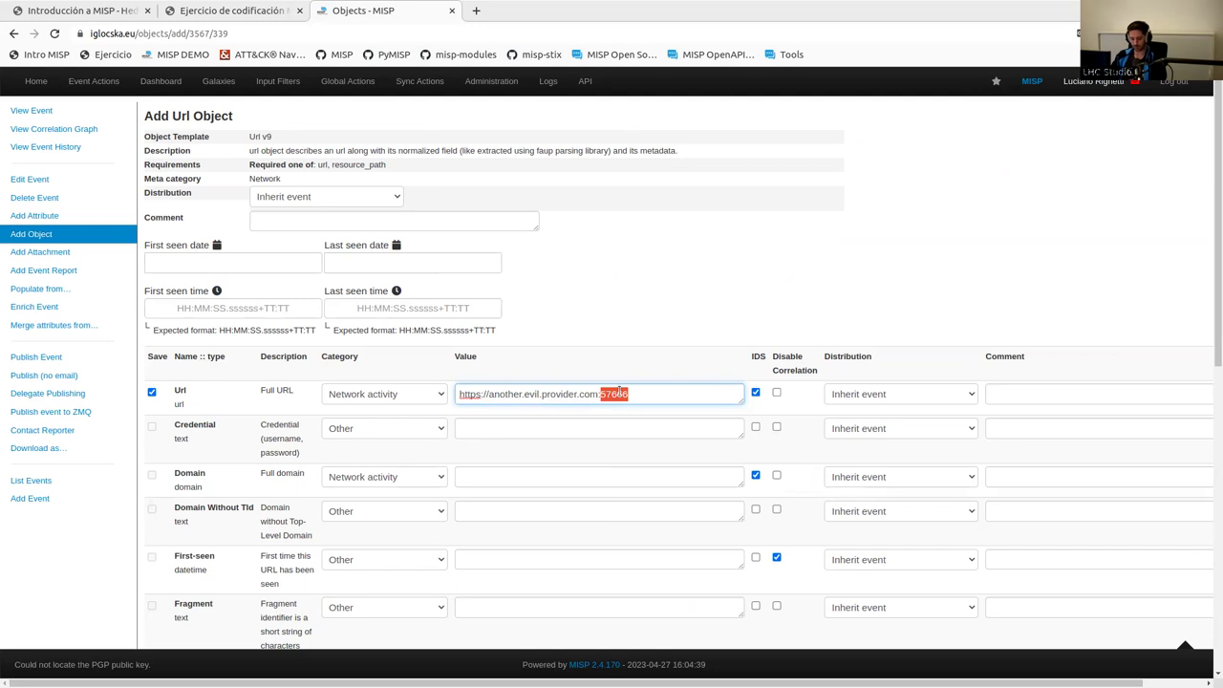
click(597, 395)
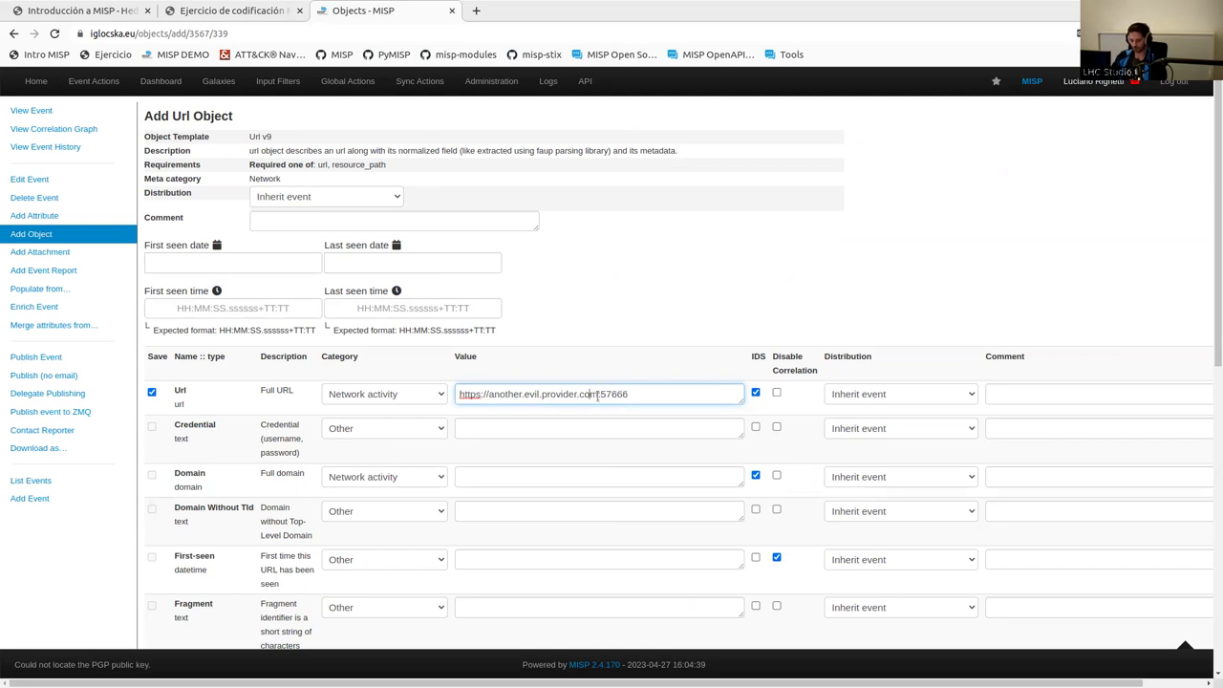
double_click(490, 394)
key(ctrl+c)
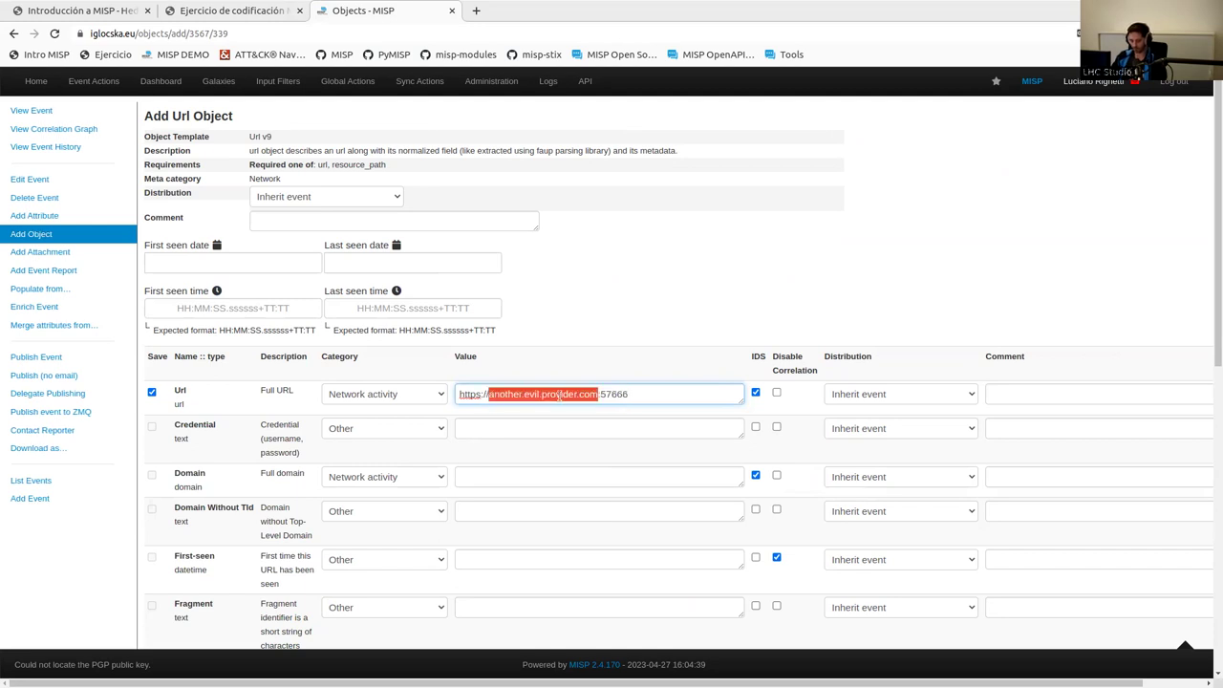
click(503, 481)
key(ctrl+v)
- Copy the port number from the C2 URL and set the object's Port to 57666
double_click(602, 397)
key(ctrl+c)
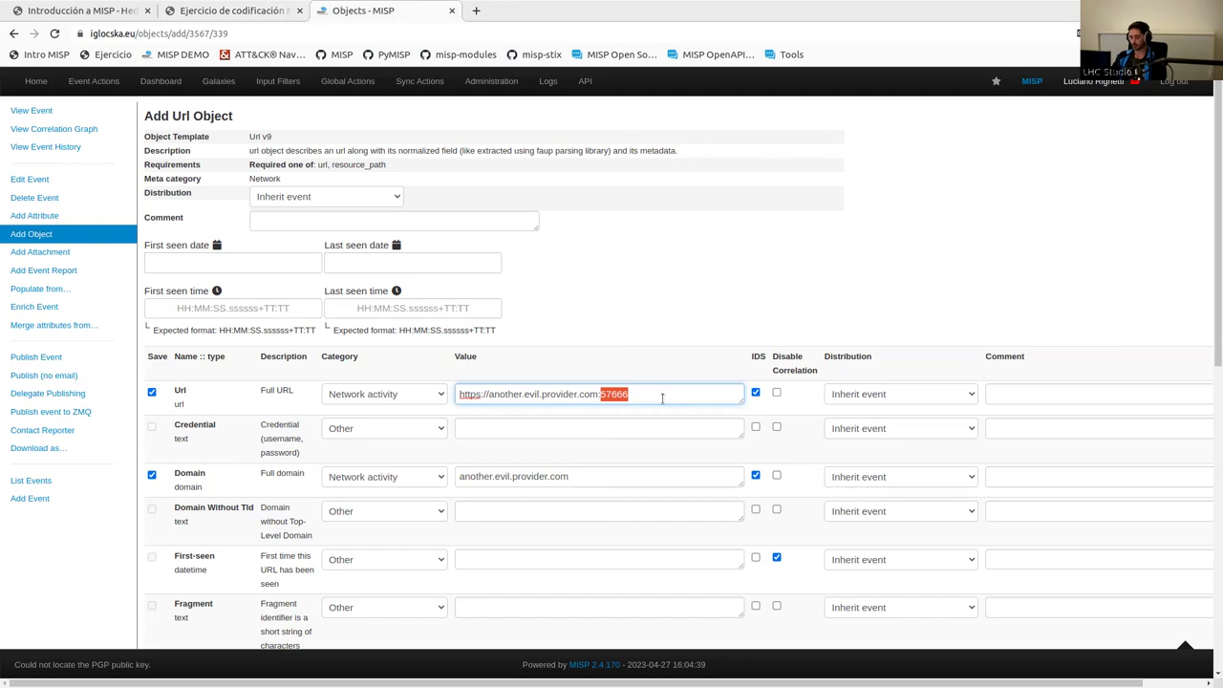
scroll(662, 397, down, 3)
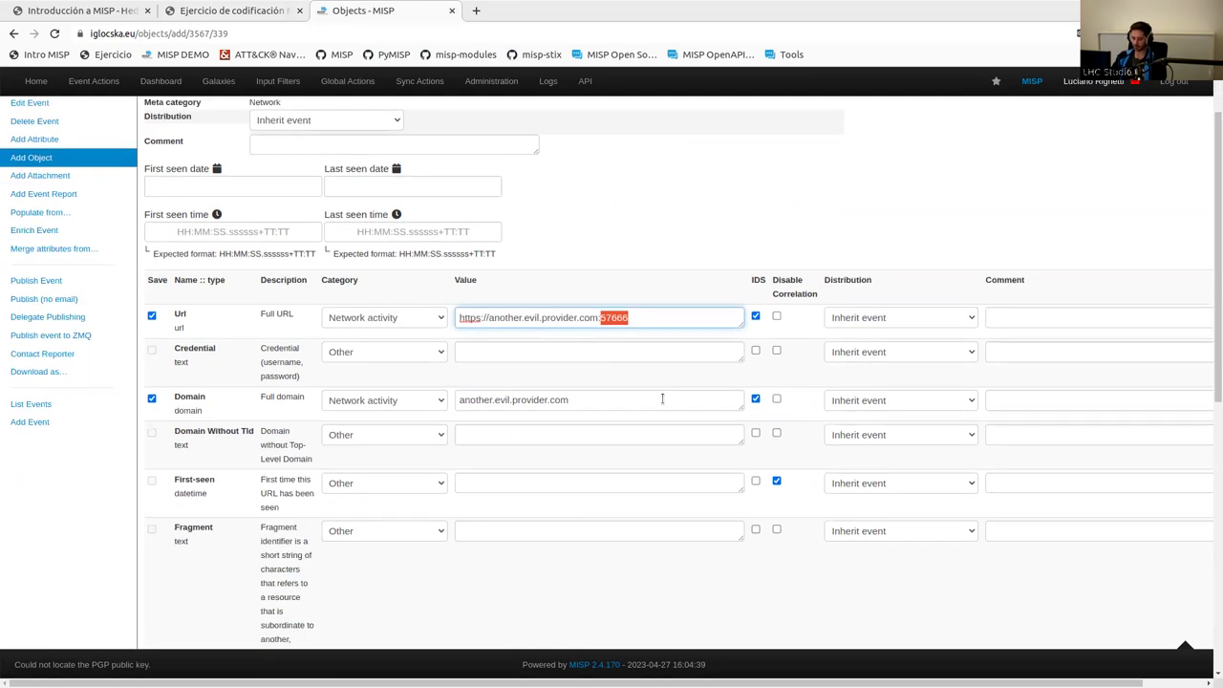
scroll(578, 544, down, 2)
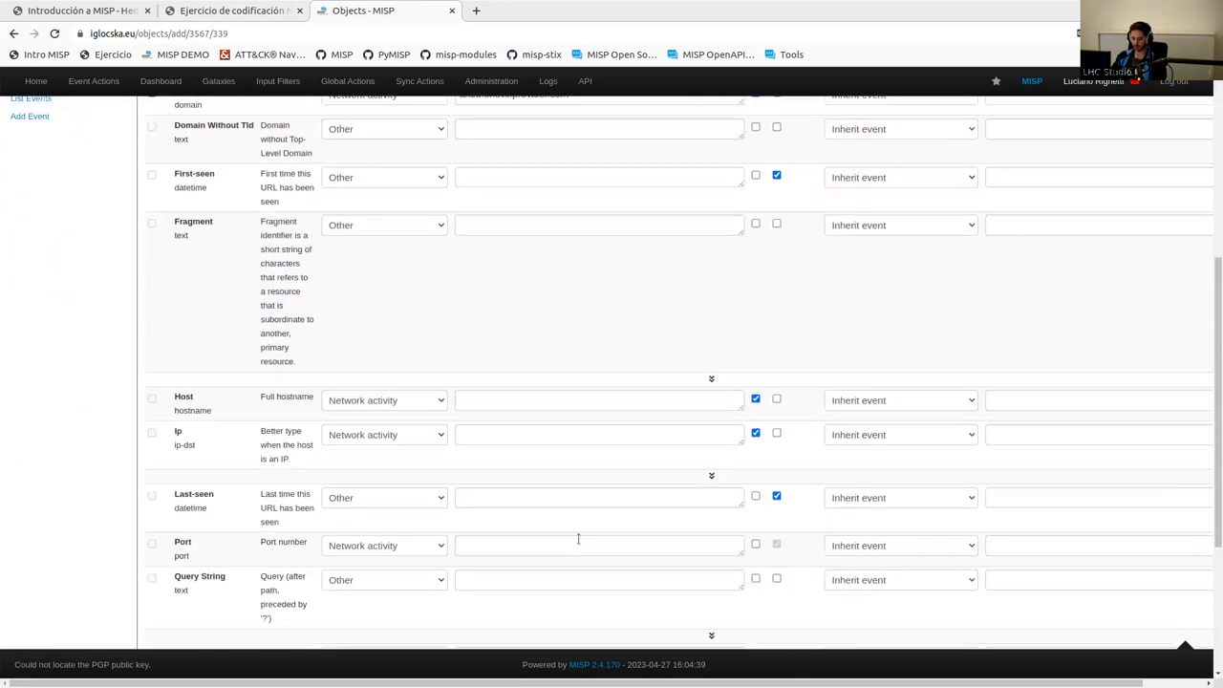
click(521, 544)
key(ctrl+v)
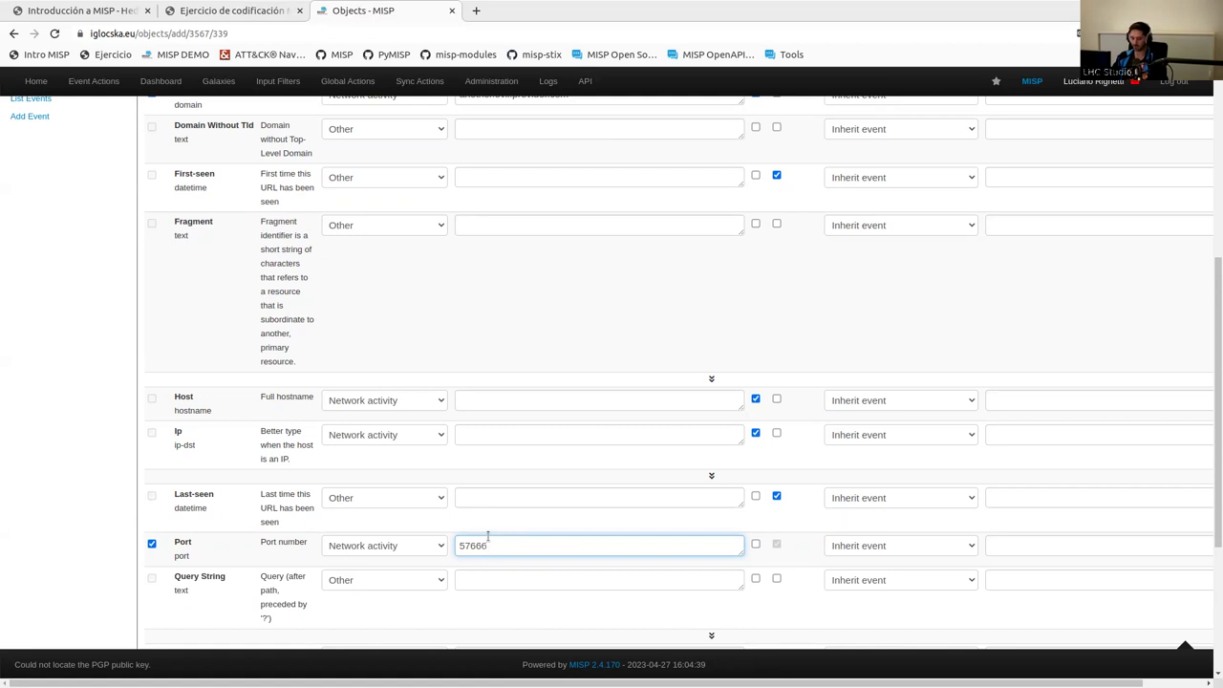
scroll(487, 538, up, 5)
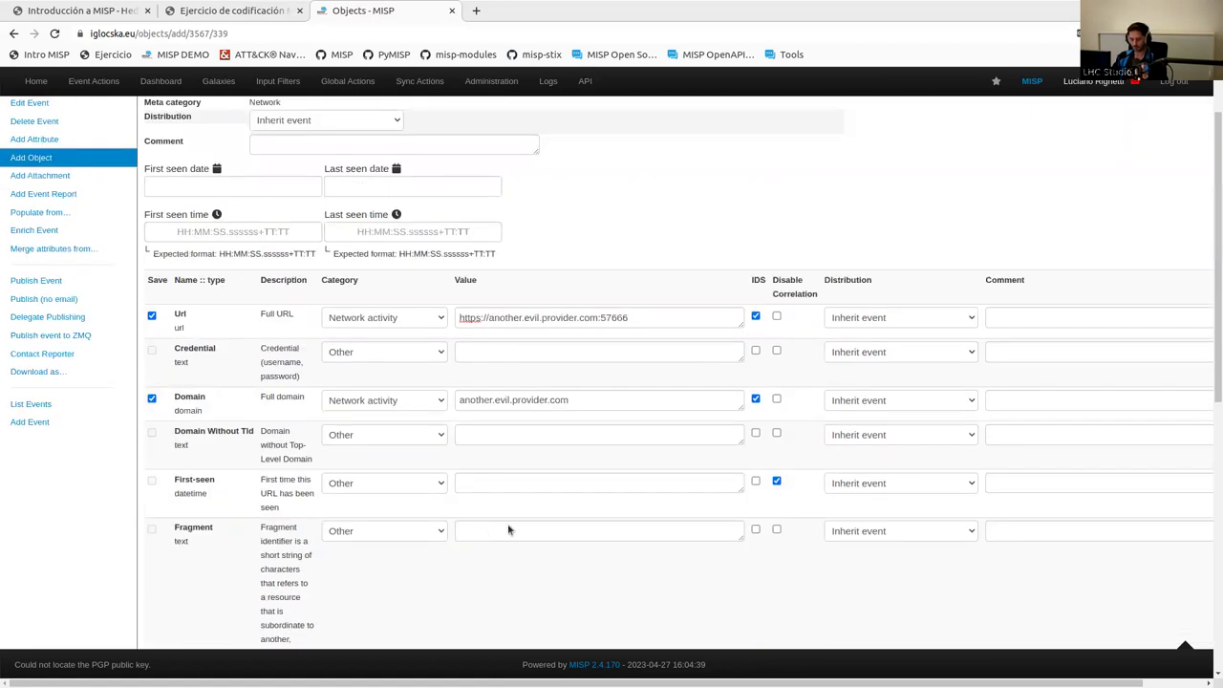
- Copy the C2 server's IP address, 118.217.182.36, from the HedgeDoc exercise and return to the MISP url form
click(242, 10)
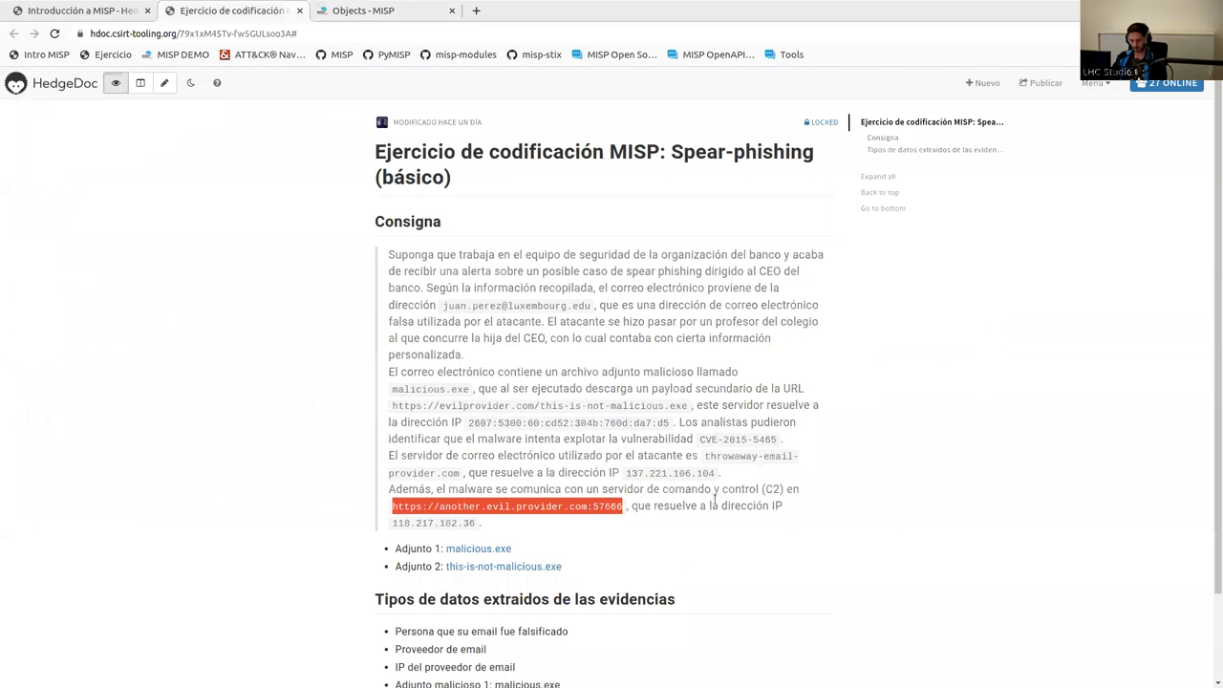
drag(476, 522, 391, 523)
key(ctrl+c)
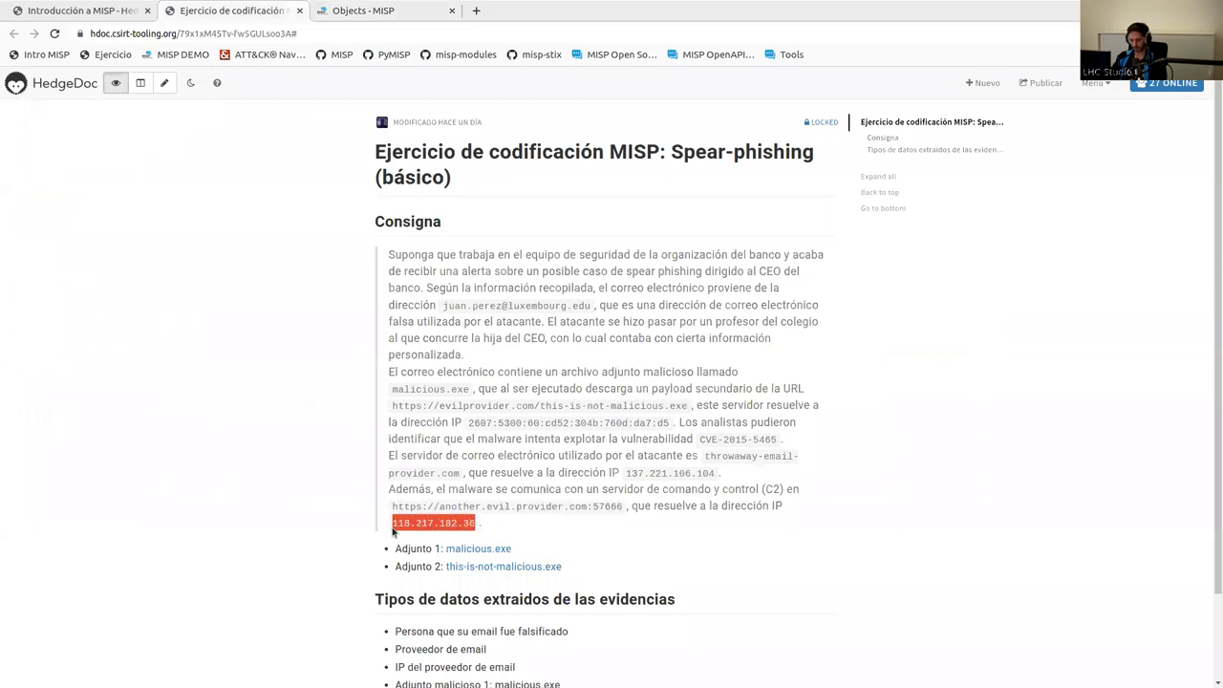
click(399, 10)
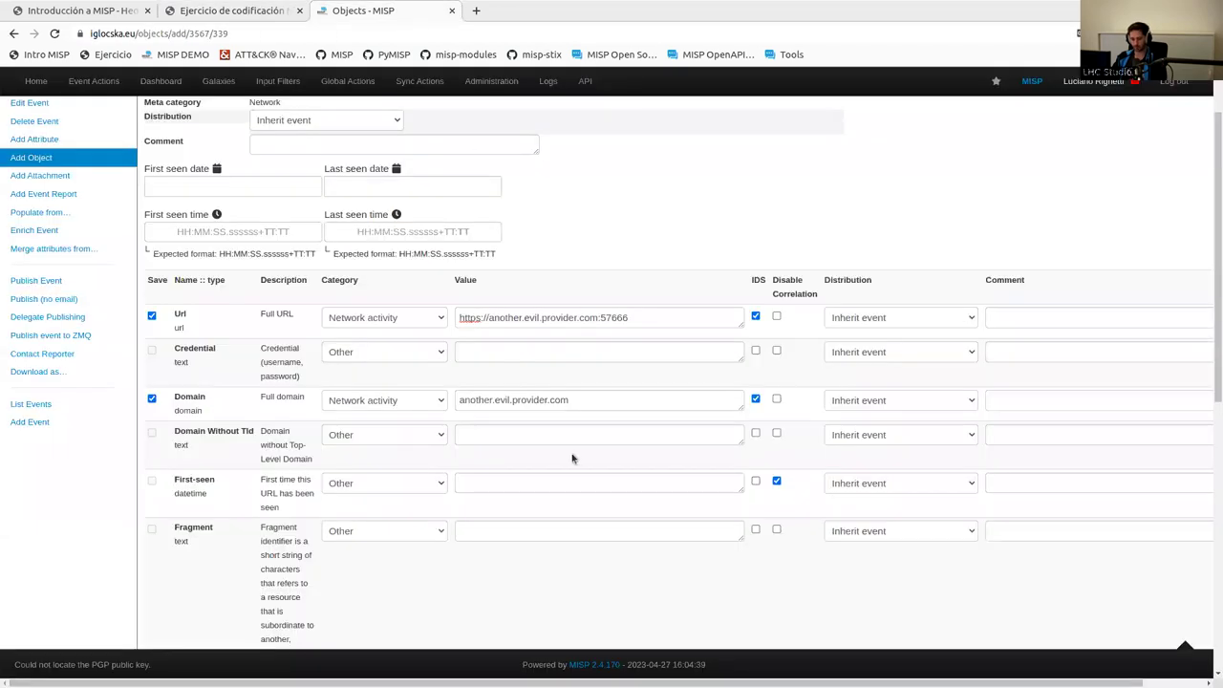
- Set the C2 url object's IP to the copied address 118.217.182.36 and create the object in the event
scroll(571, 473, down, 3)
click(543, 515)
key(ctrl+v)
scroll(542, 516, down, 5)
click(179, 629)
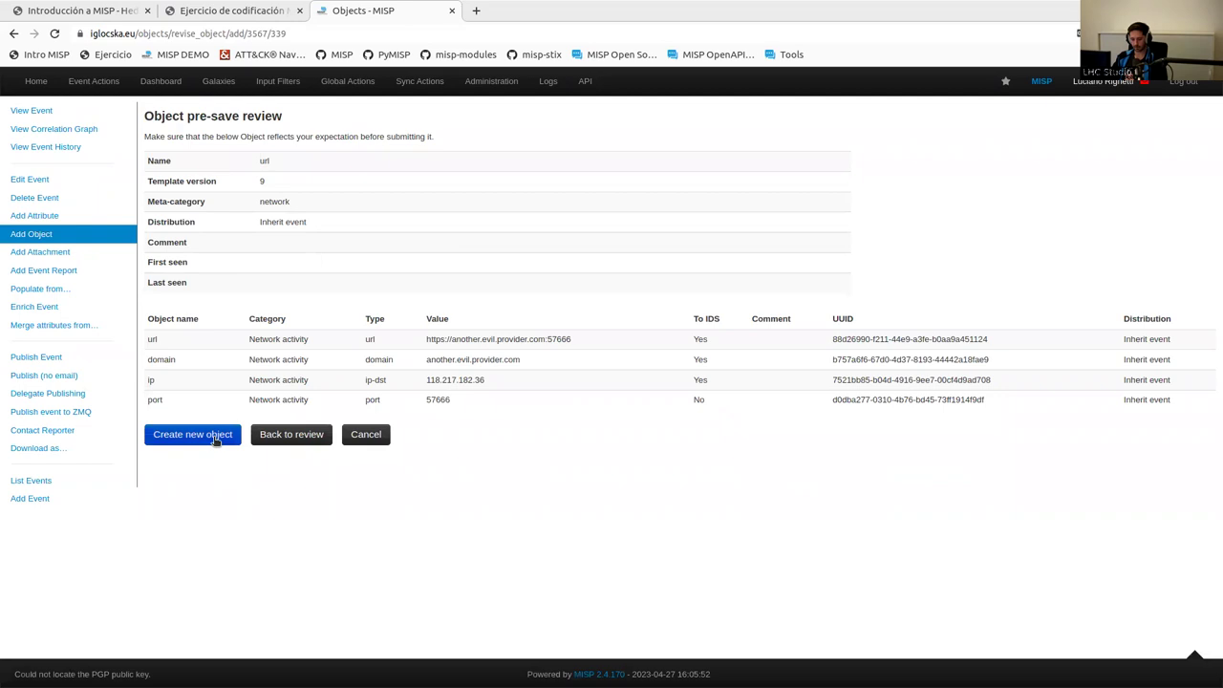
click(212, 436)
- Review the event's saved url, domain-ip and person objects and its general details
scroll(630, 464, down, 10)
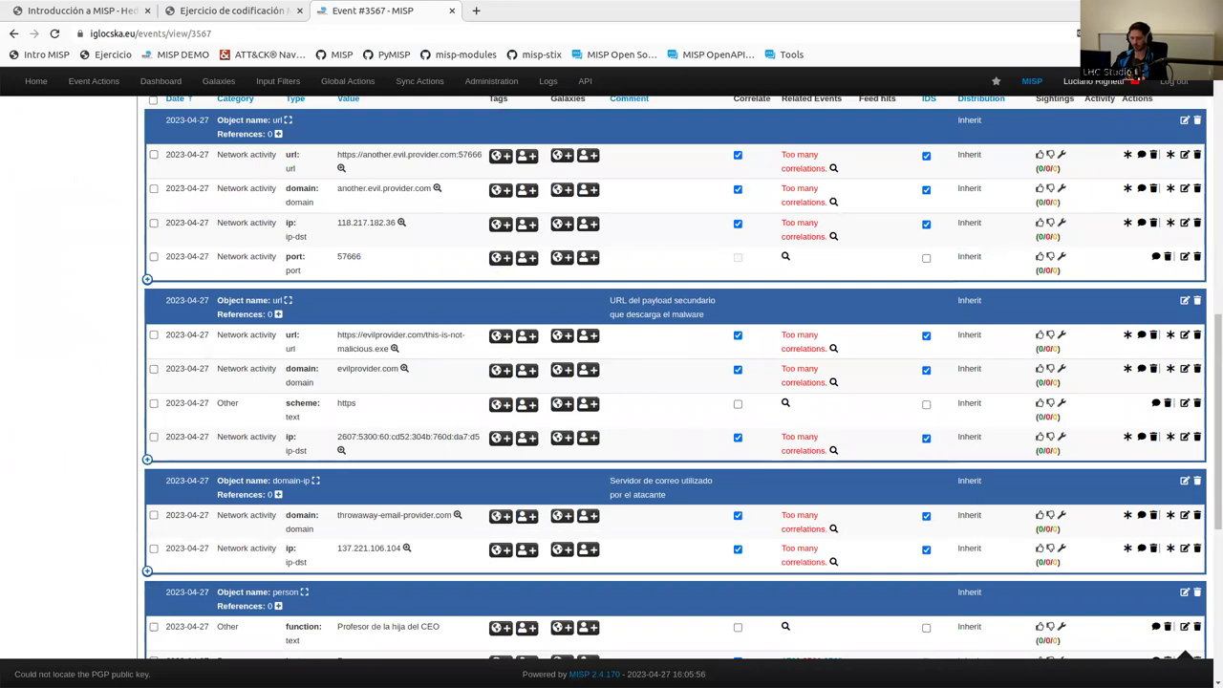
scroll(762, 265, down, 1)
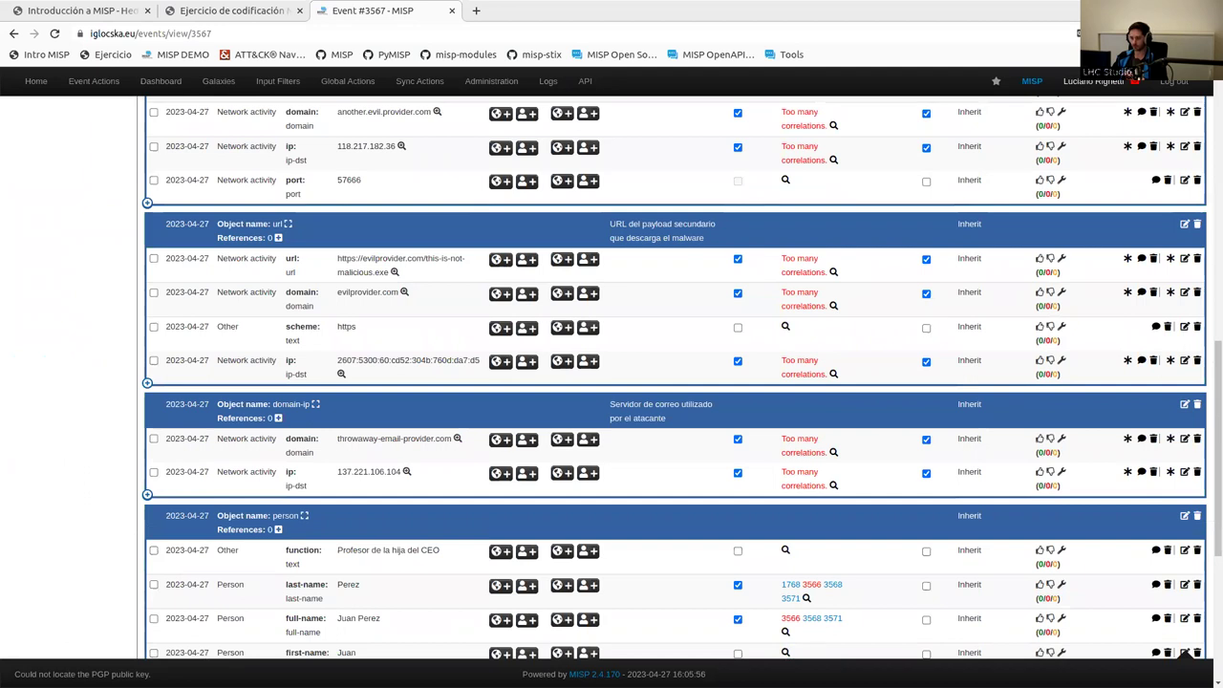
scroll(552, 299, up, 1)
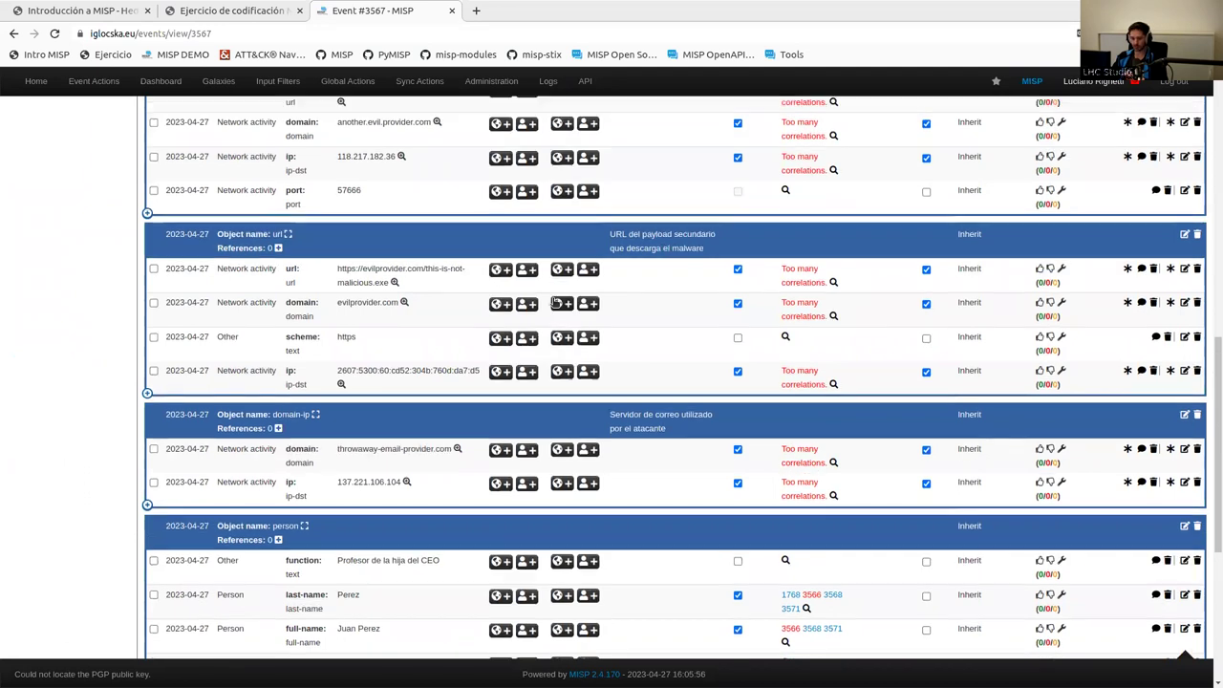
scroll(552, 299, up, 2)
scroll(552, 303, up, 5)
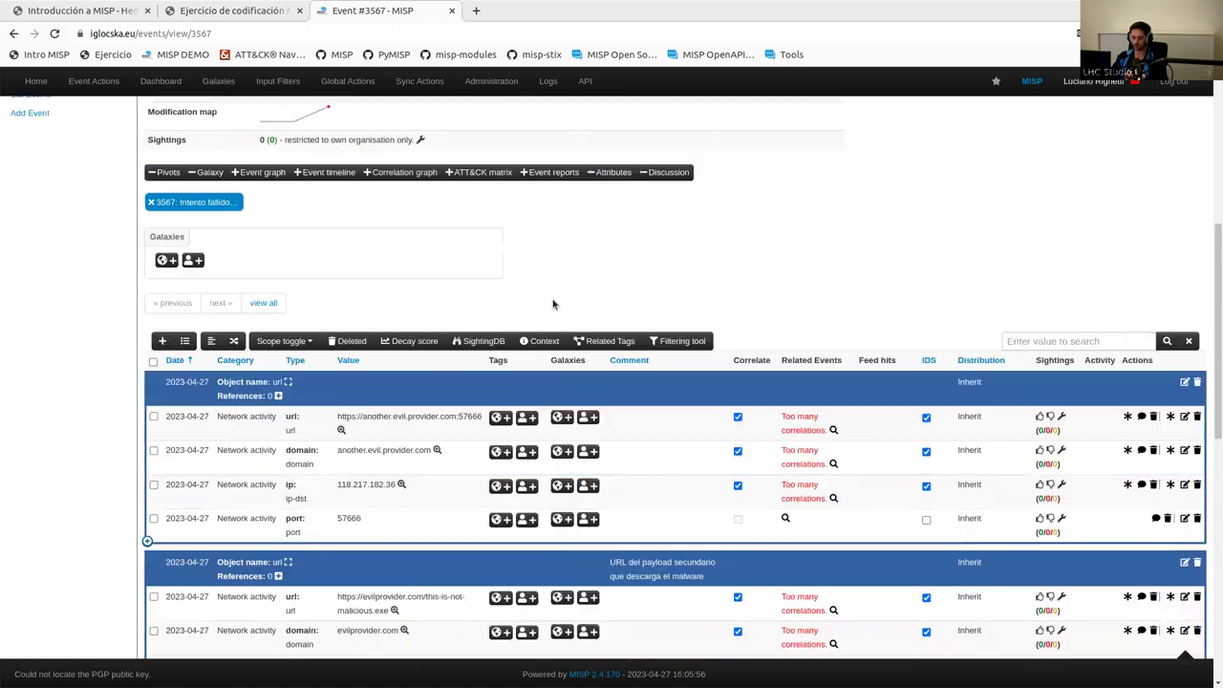
scroll(552, 304, up, 1)
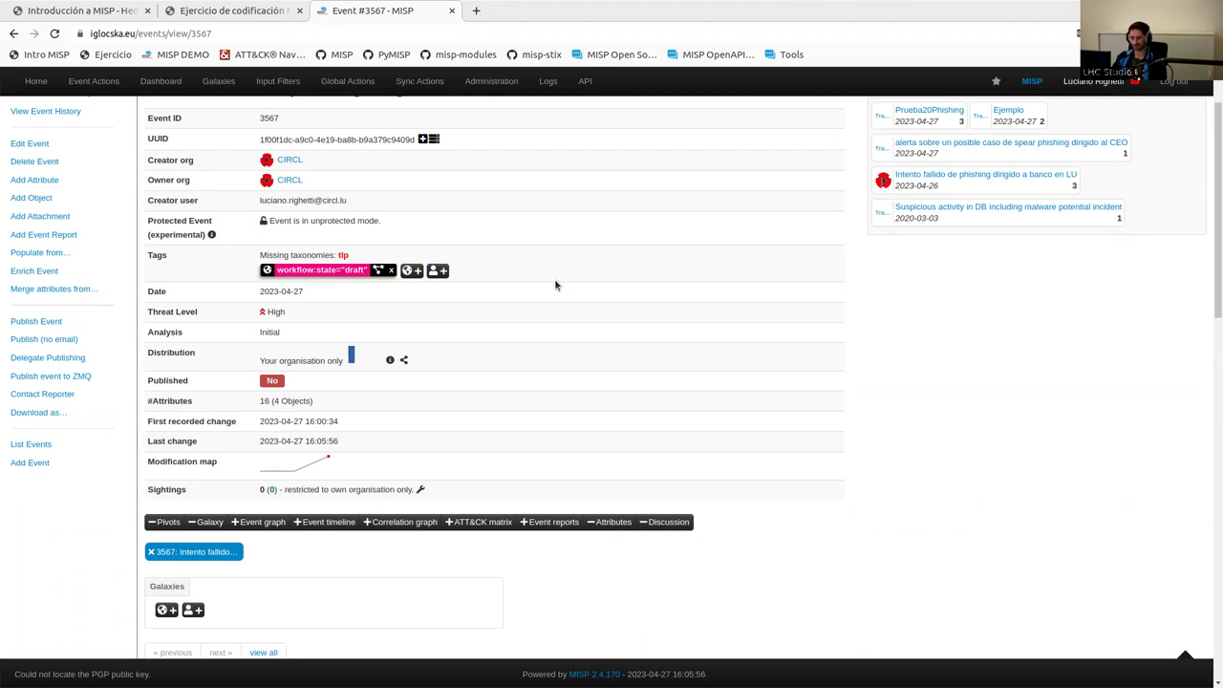
scroll(533, 275, up, 1)
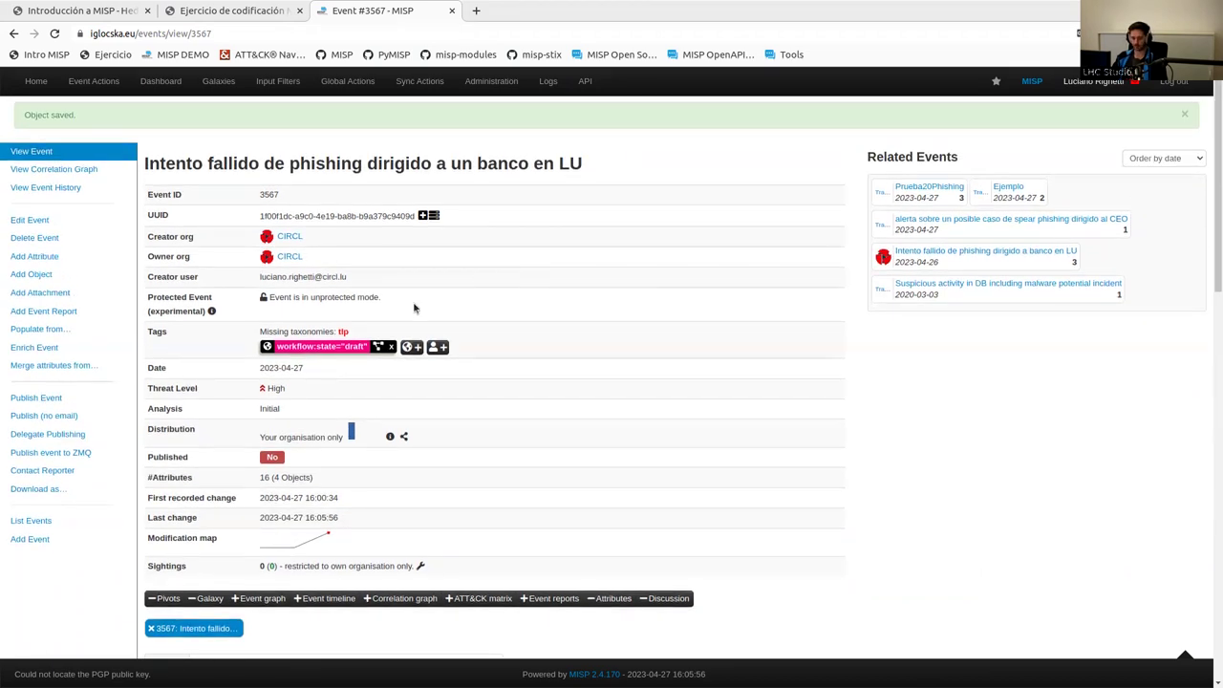
- Upload malicious.exe to the event as a Payload delivery malware sample with the comment "Malware inicial recibido por email"
click(93, 300)
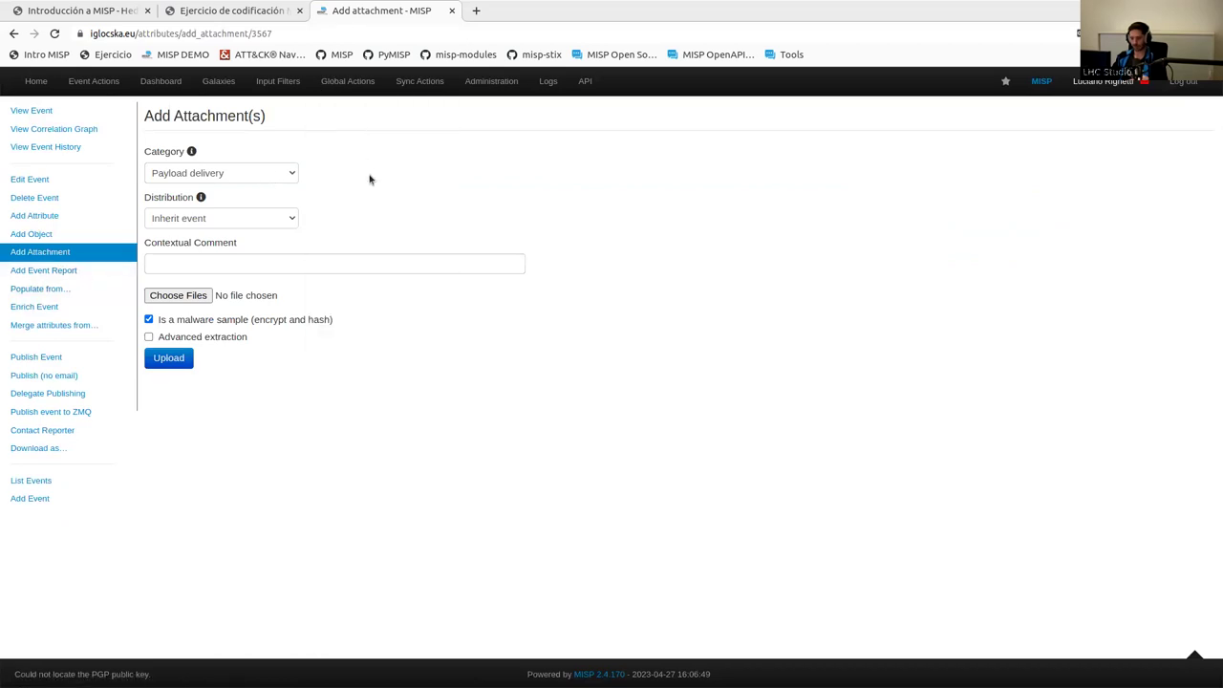
click(289, 179)
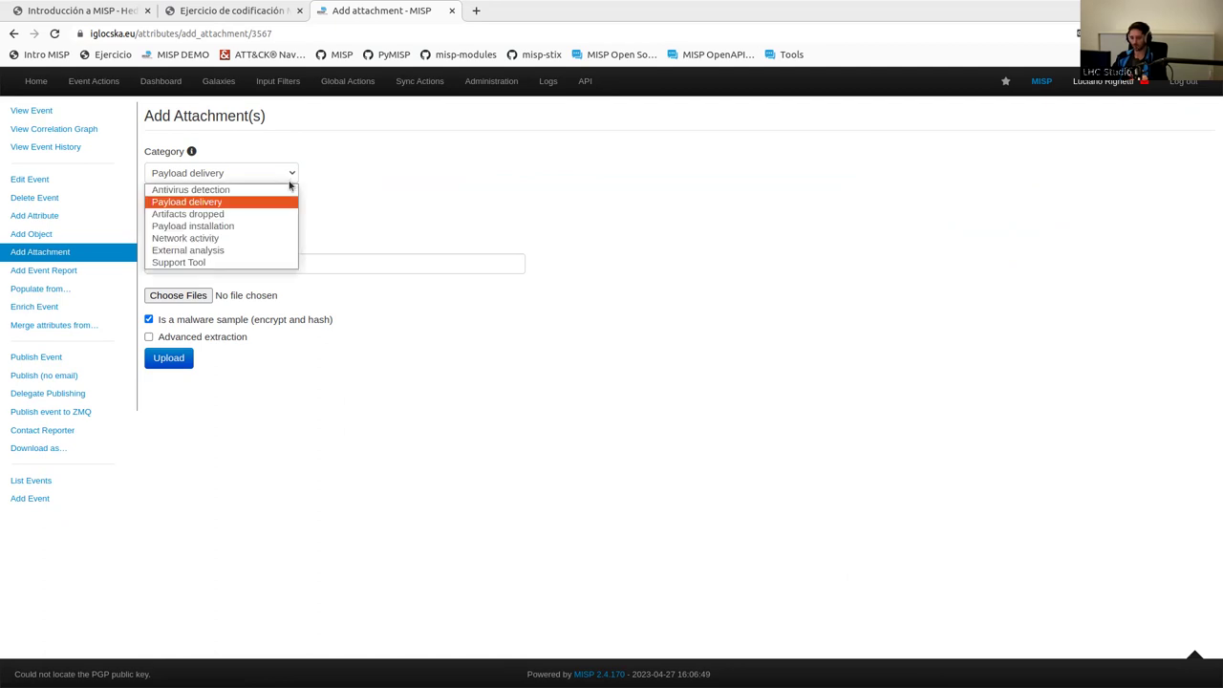
click(347, 181)
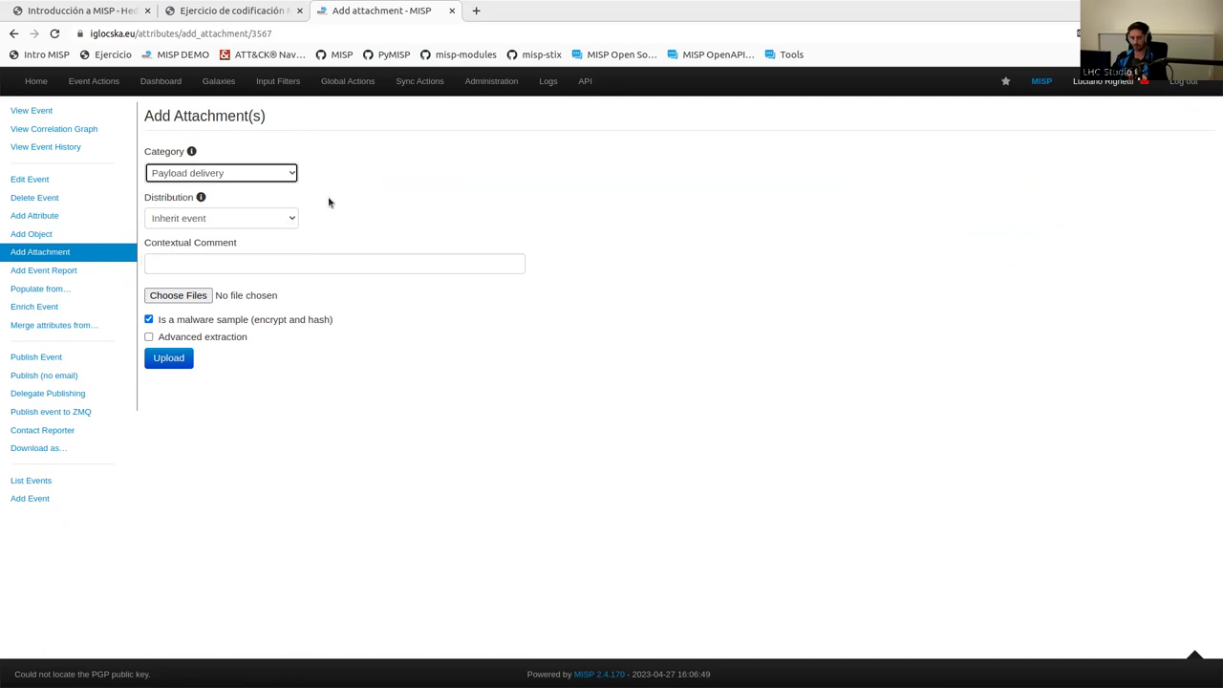
click(231, 269)
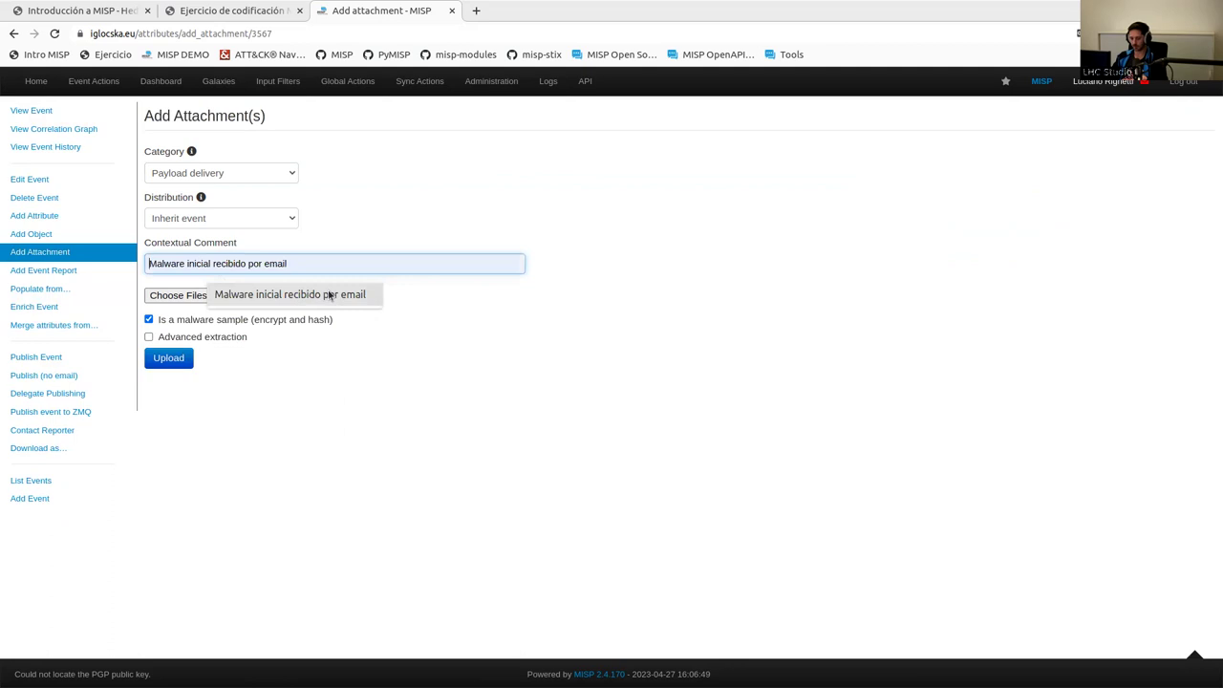
click(359, 296)
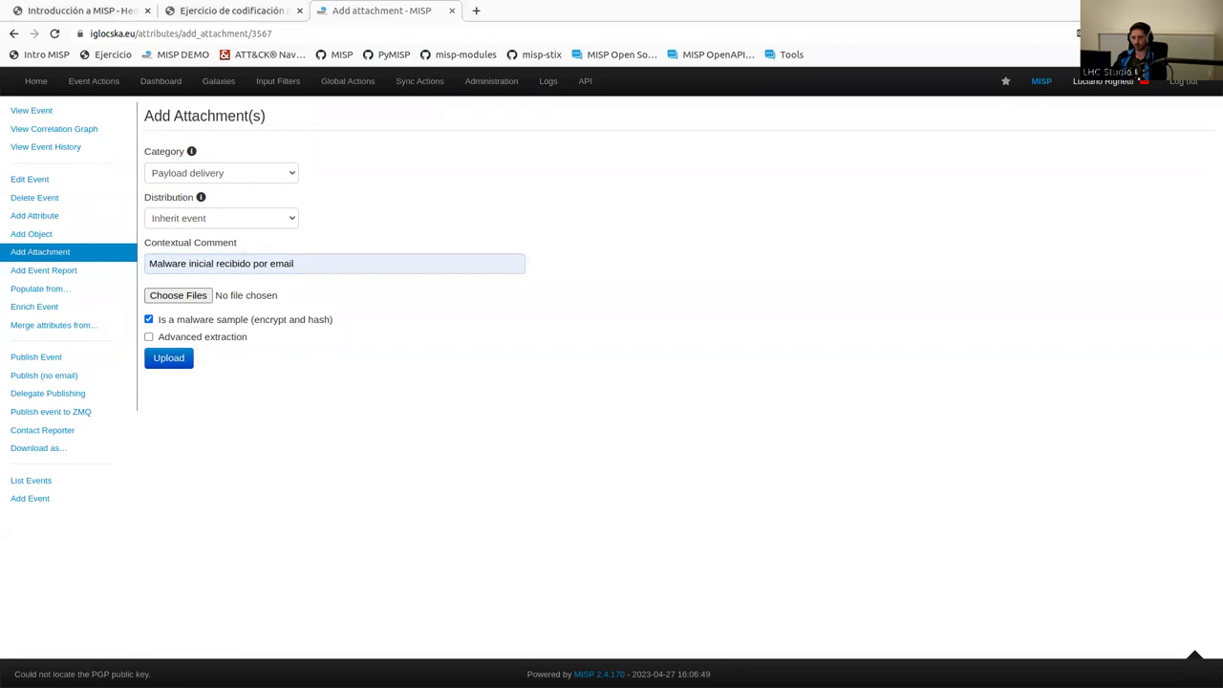
drag(325, 1, 188, 295)
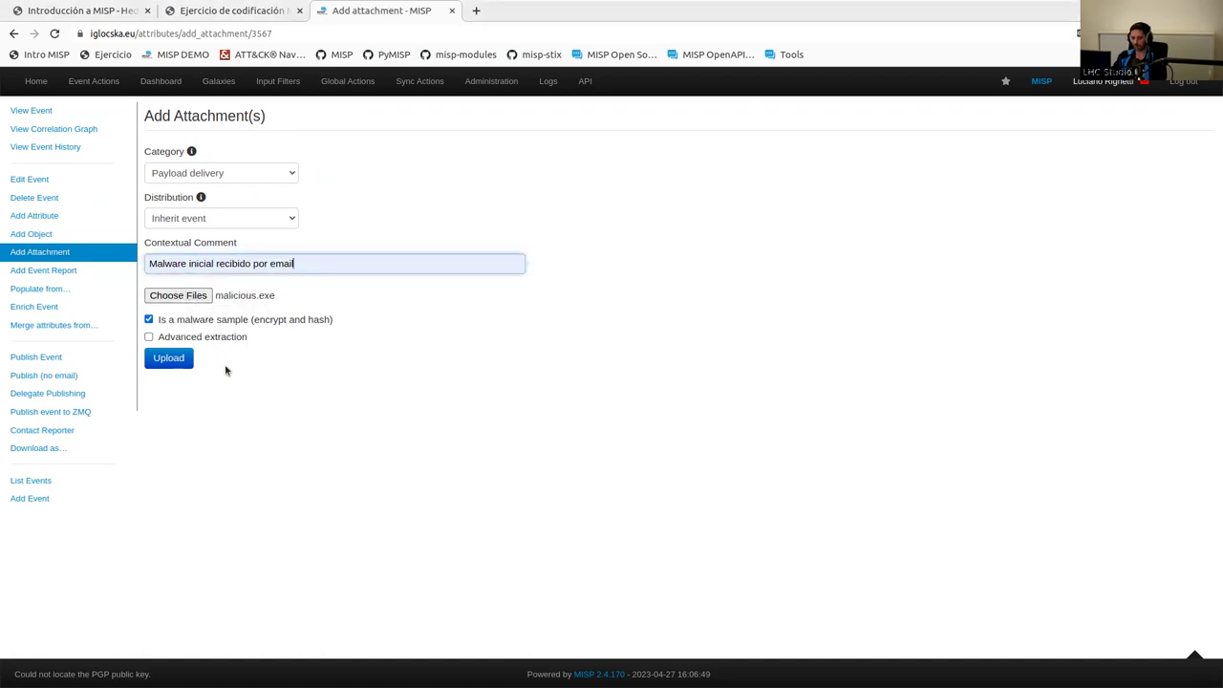
click(185, 363)
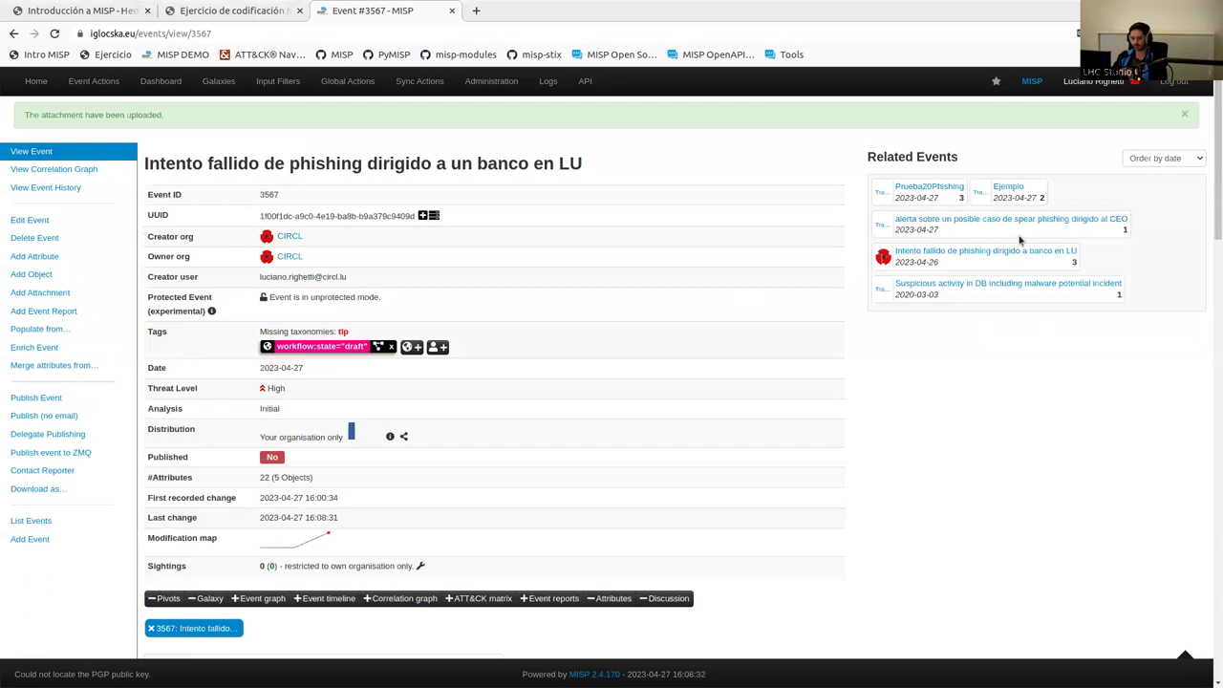
- Upload this-is-not-malicious.exe as another Payload delivery malware sample with the comment "Payload secundario descargado por el malware"
scroll(1211, 139, down, 1)
scroll(1210, 138, down, 6)
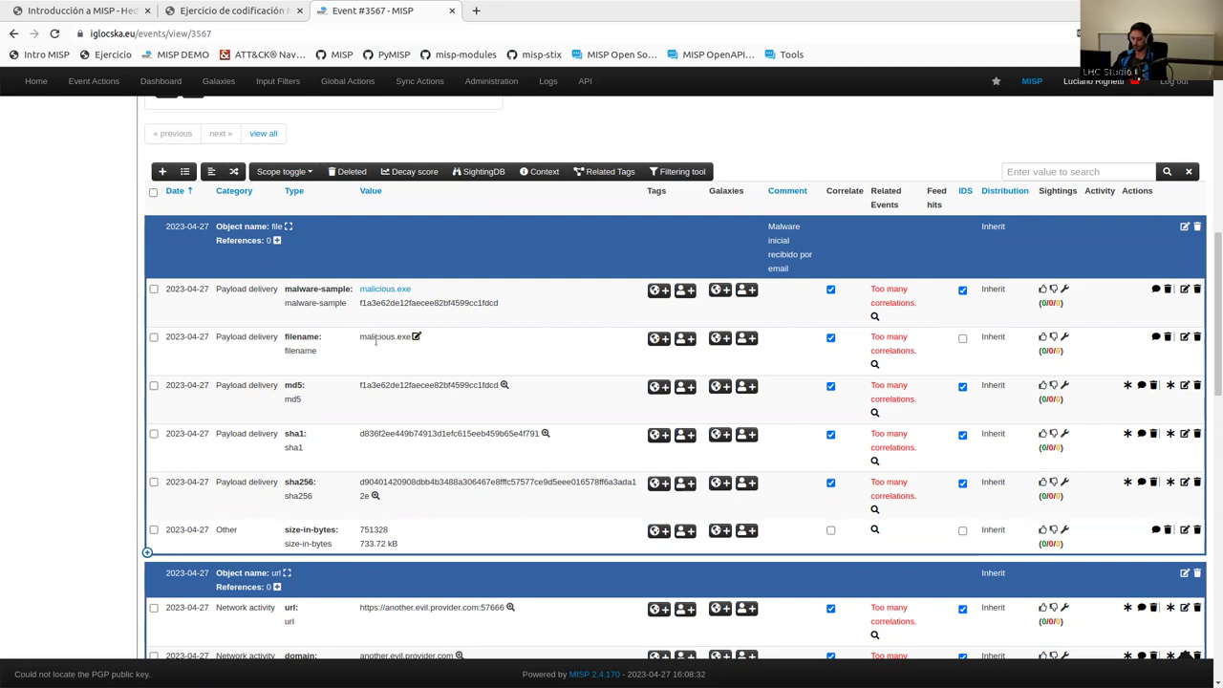
mouse_move(409, 386)
scroll(353, 153, up, 8)
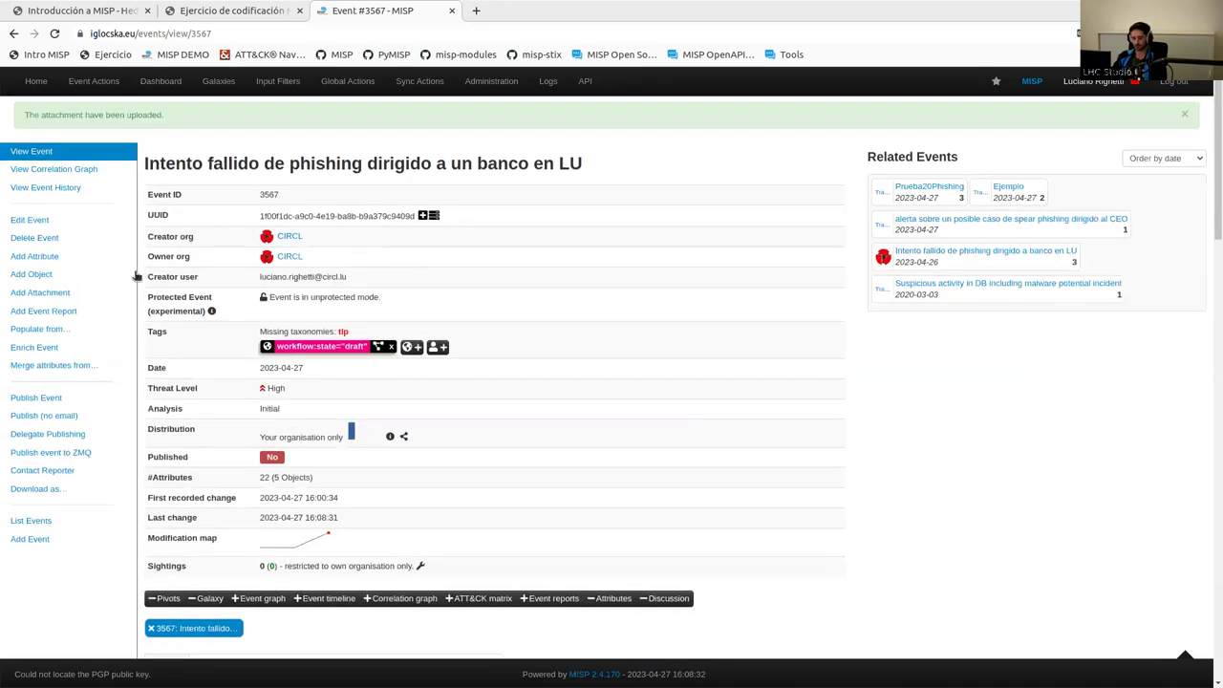
click(91, 294)
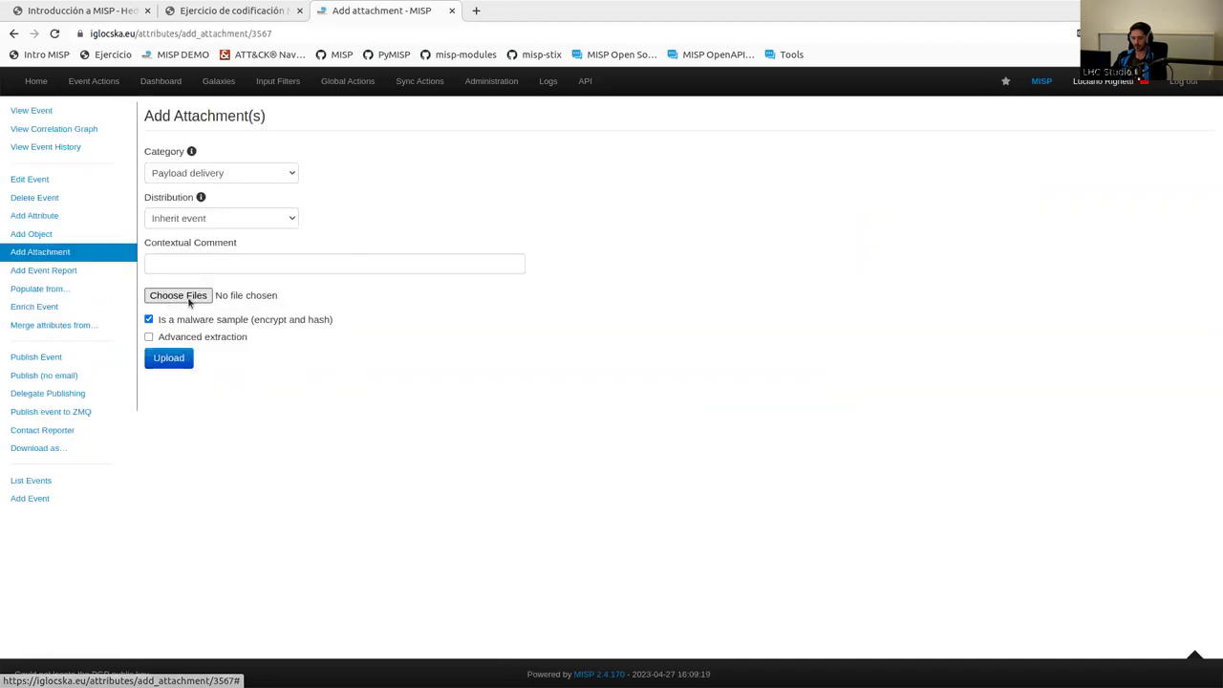
drag(414, 66, 196, 298)
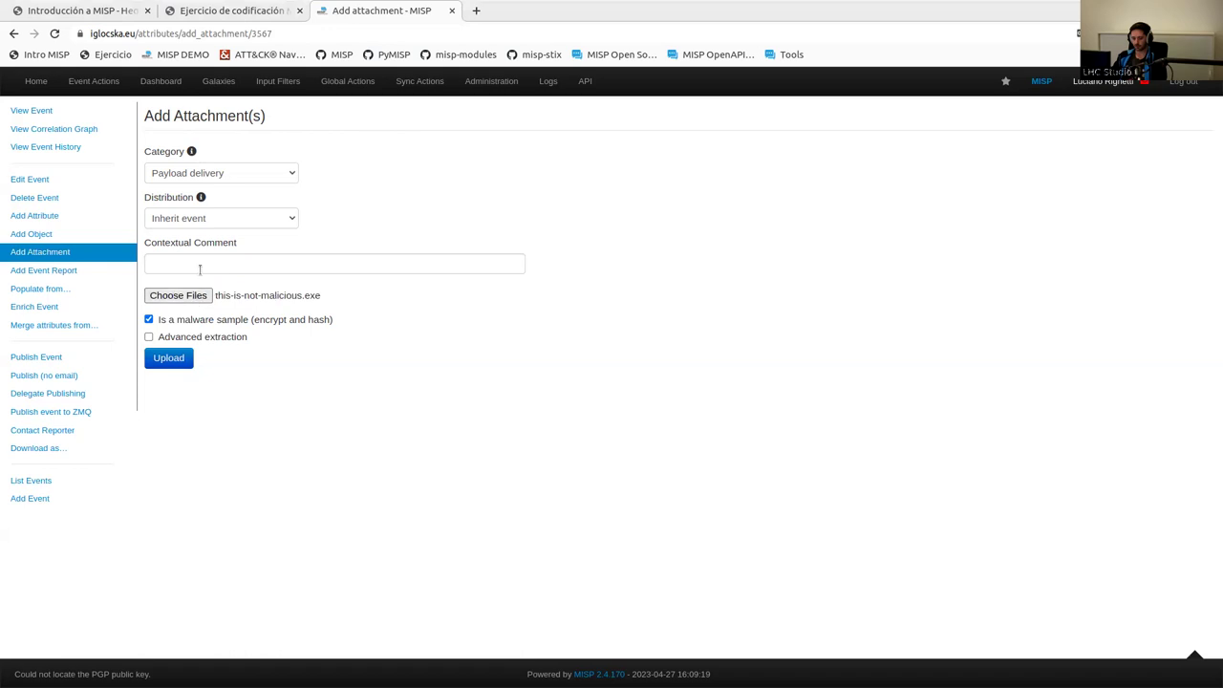
click(206, 262)
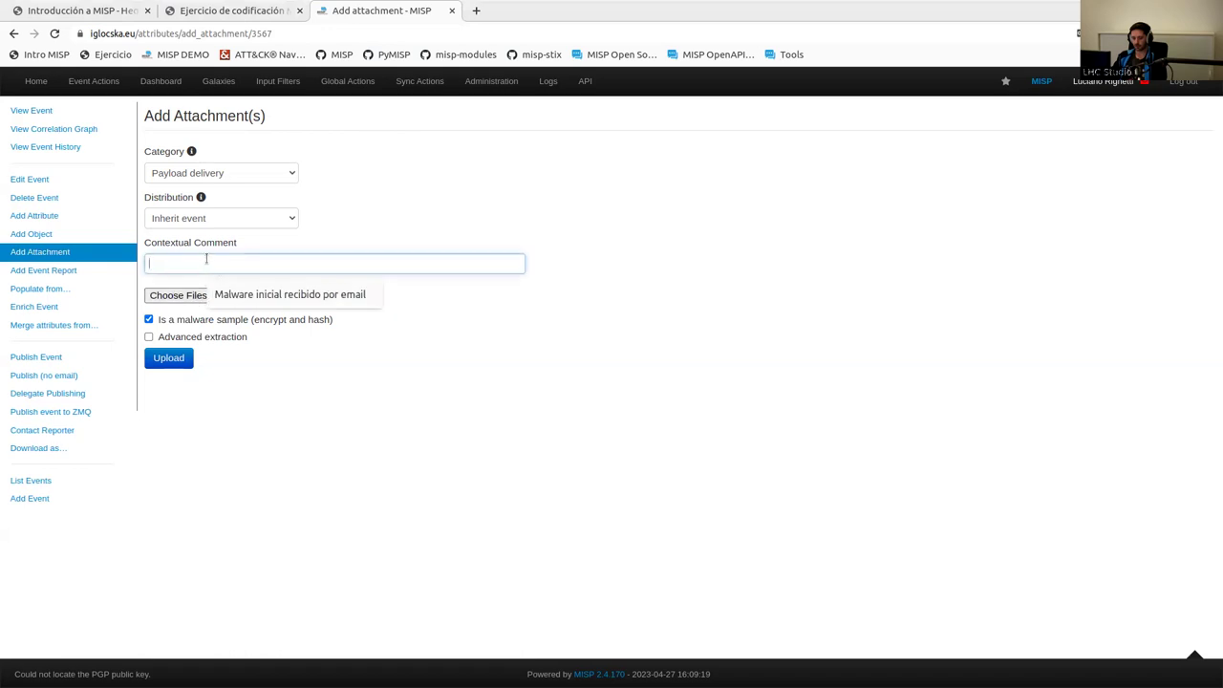
text(Payload)
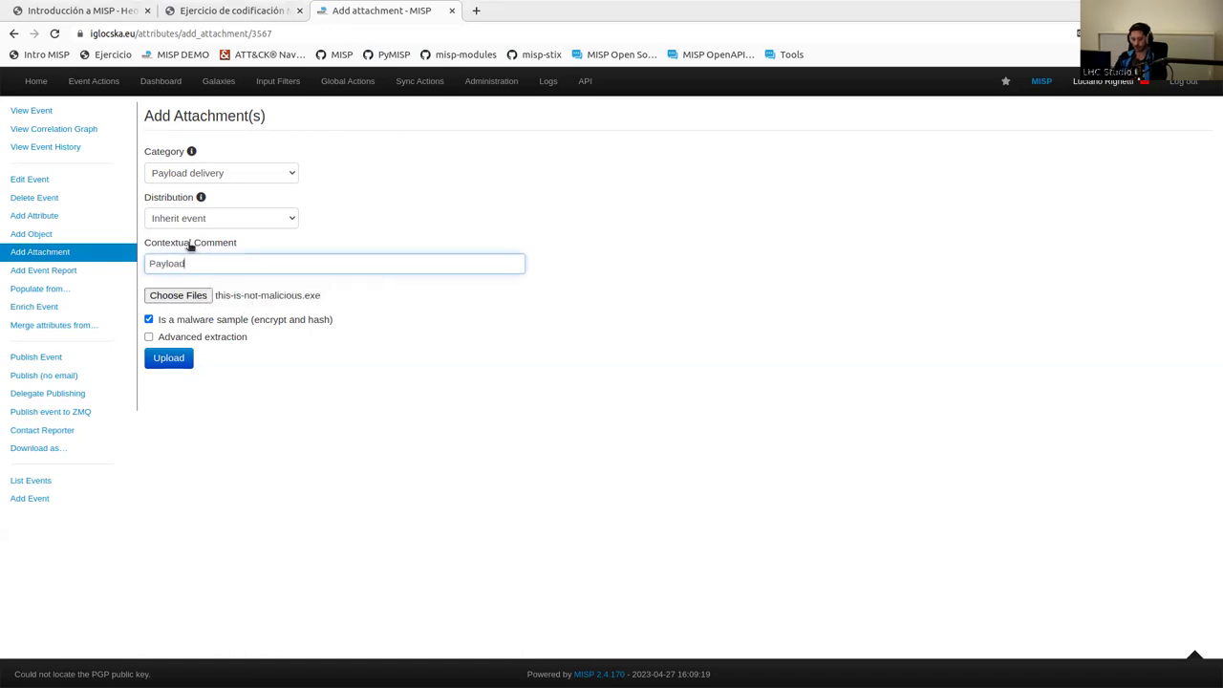
text( secundario descargado por el malware)
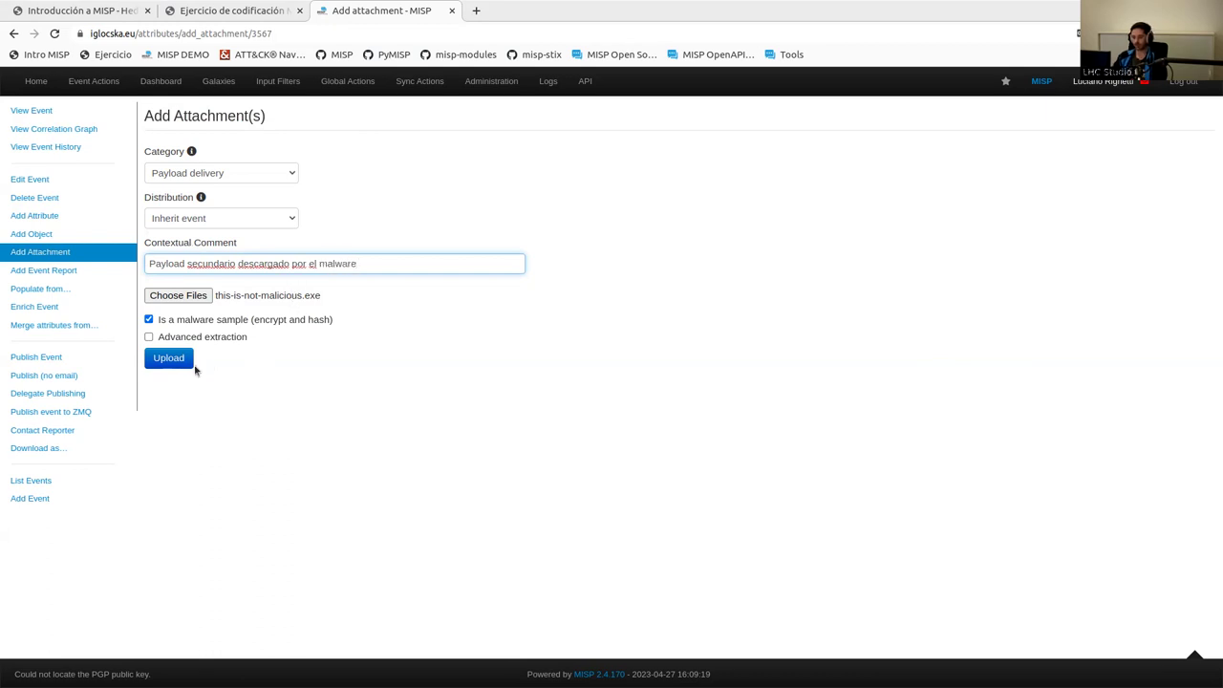
click(185, 361)
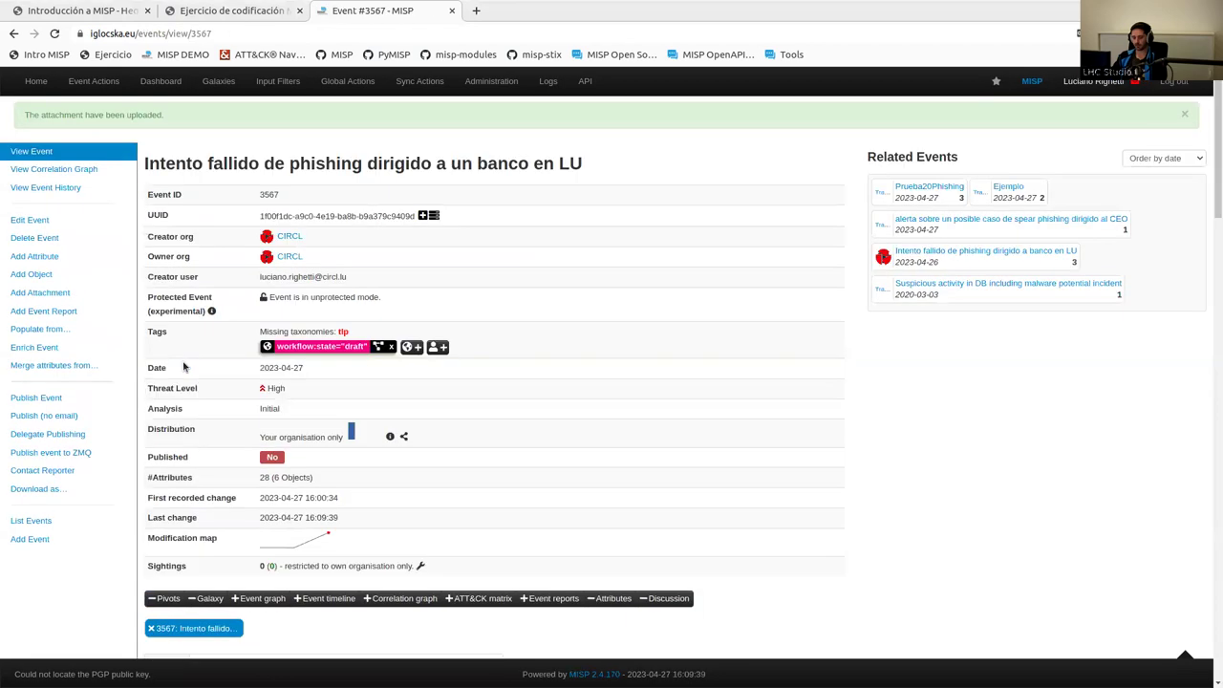
- Copy the vulnerability identifier CVE-2015-5465 from the HedgeDoc exercise and return to the MISP event
scroll(639, 440, down, 8)
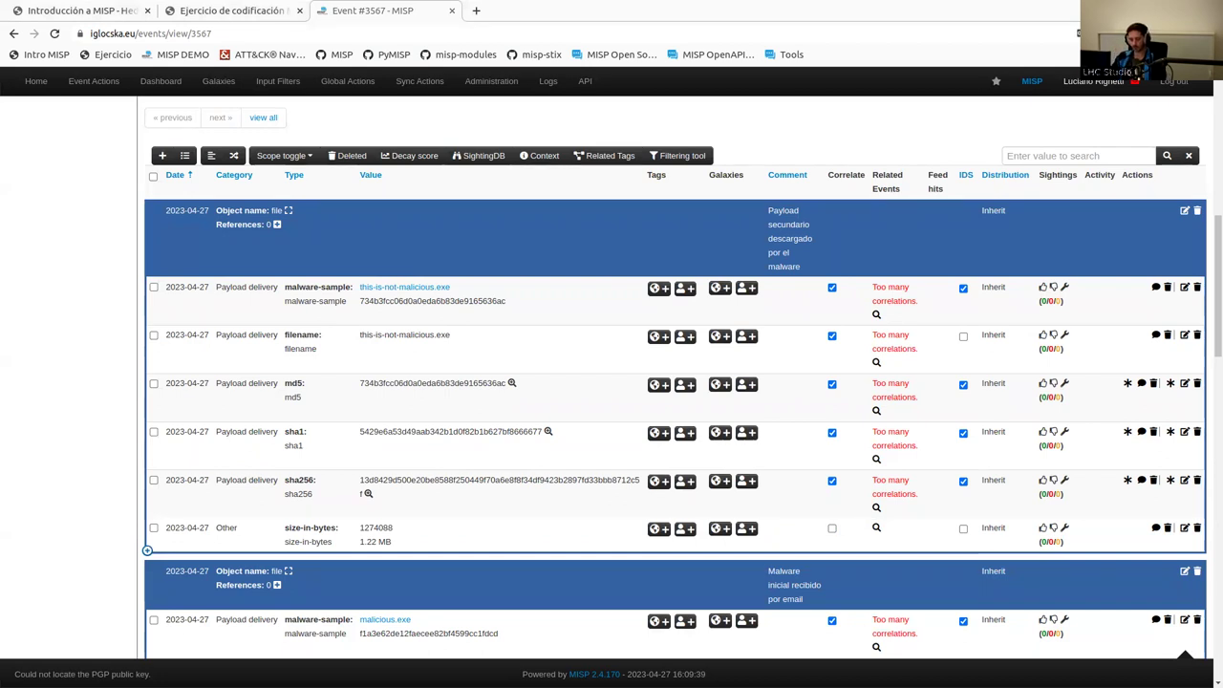
click(195, 15)
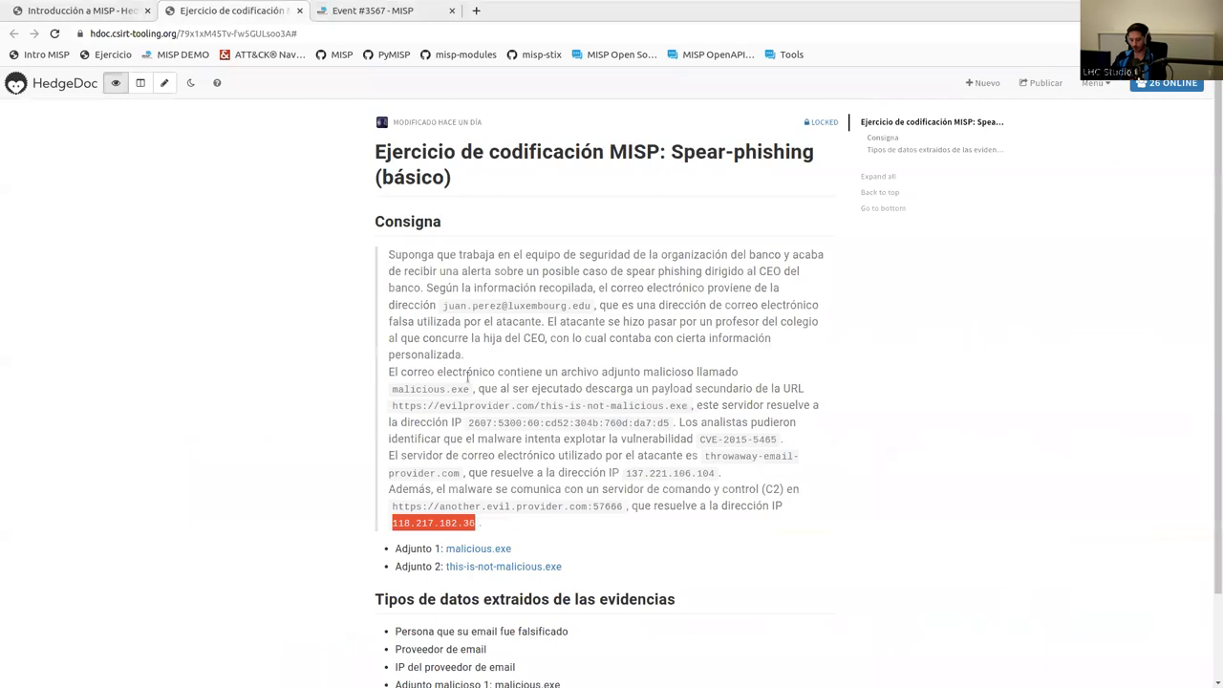
drag(700, 439, 779, 445)
key(ctrl+c)
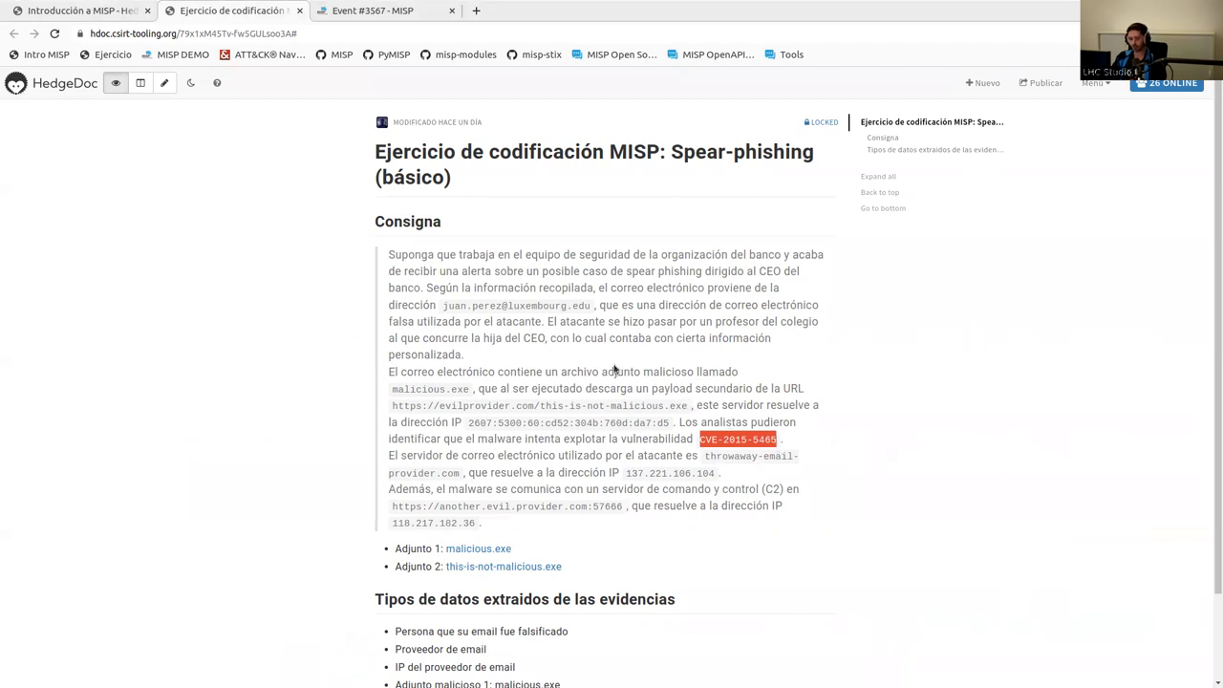
click(392, 14)
- Start a new attribute for the event with category External analysis and type vulnerability
scroll(437, 235, up, 3)
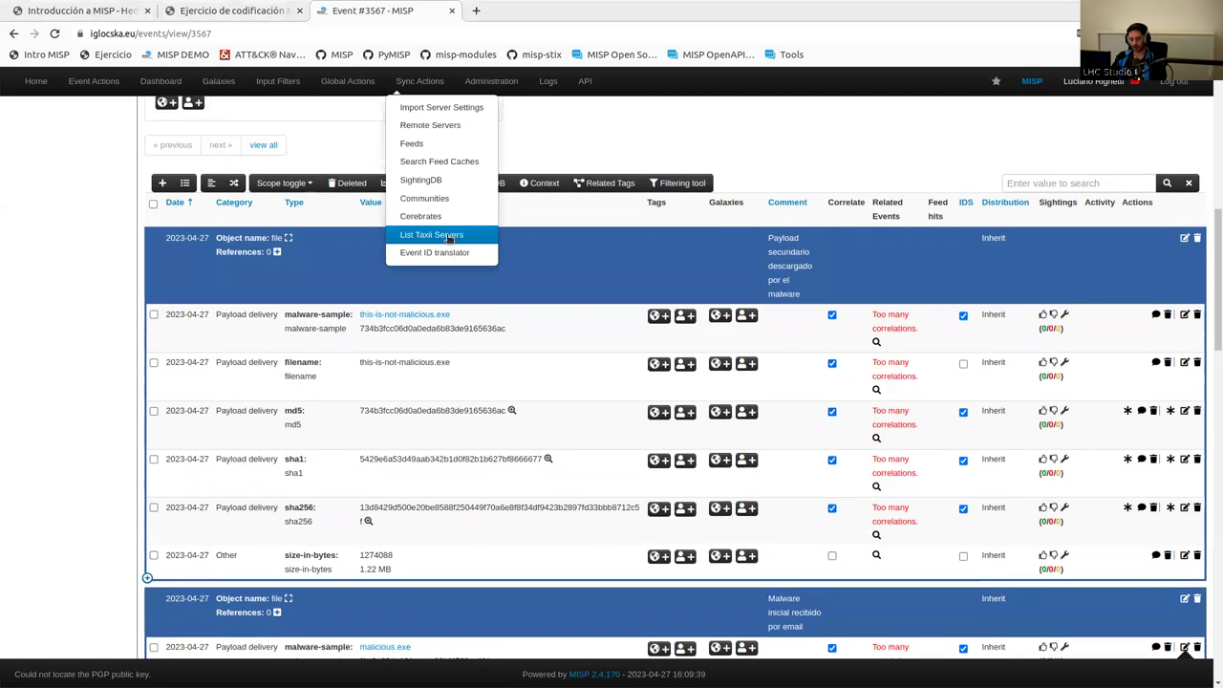
scroll(748, 225, up, 3)
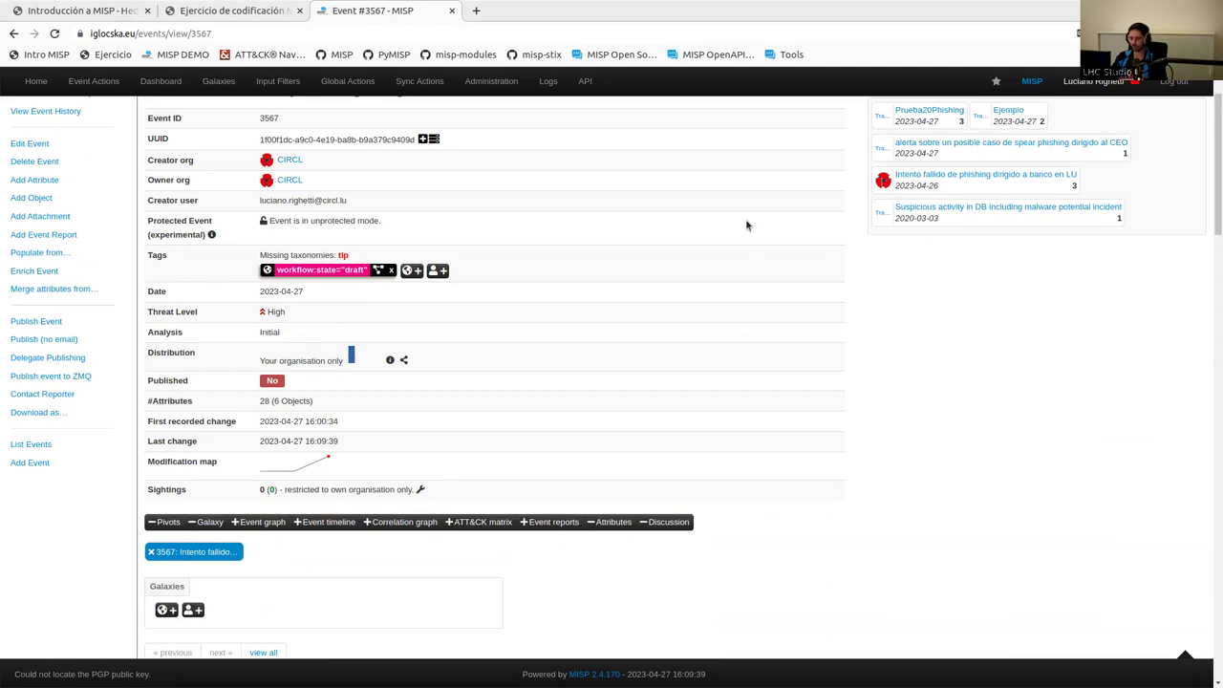
click(115, 181)
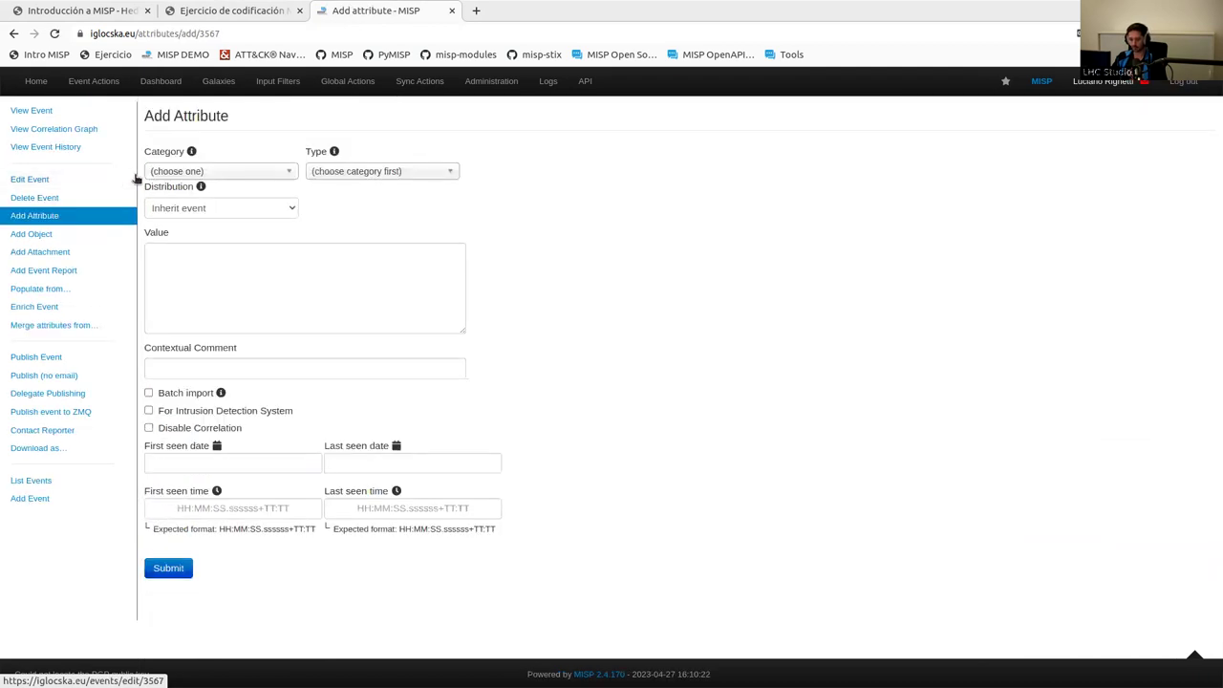
click(212, 173)
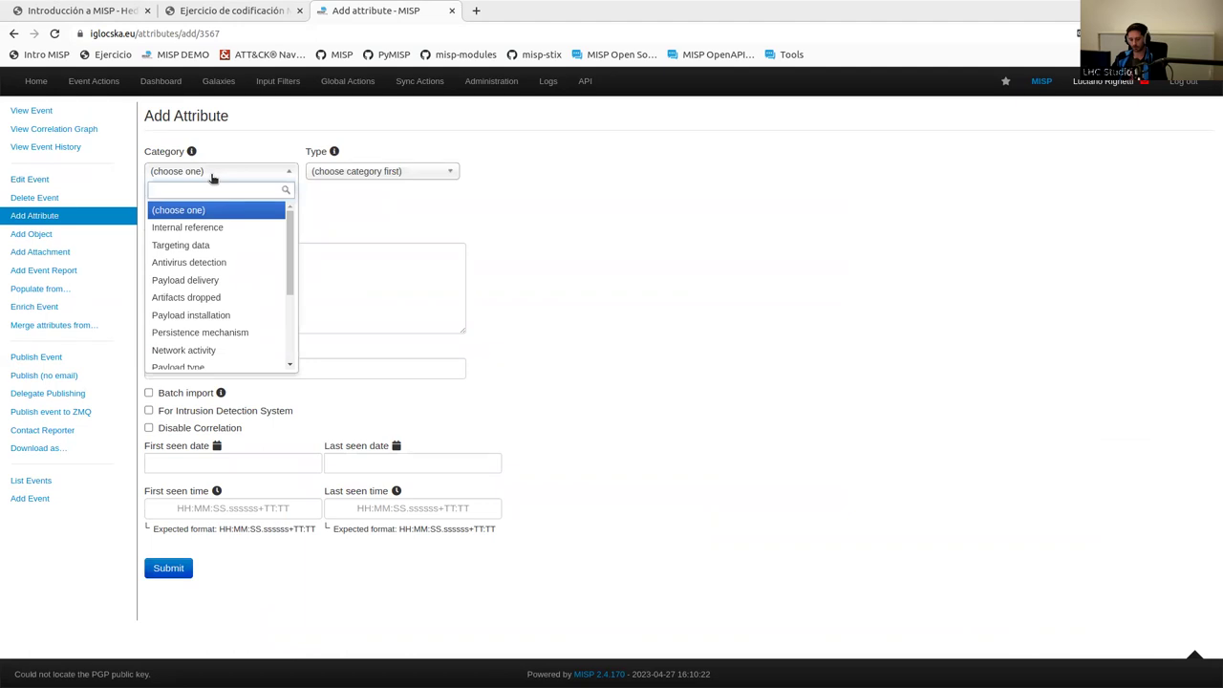
text(ext)
click(221, 212)
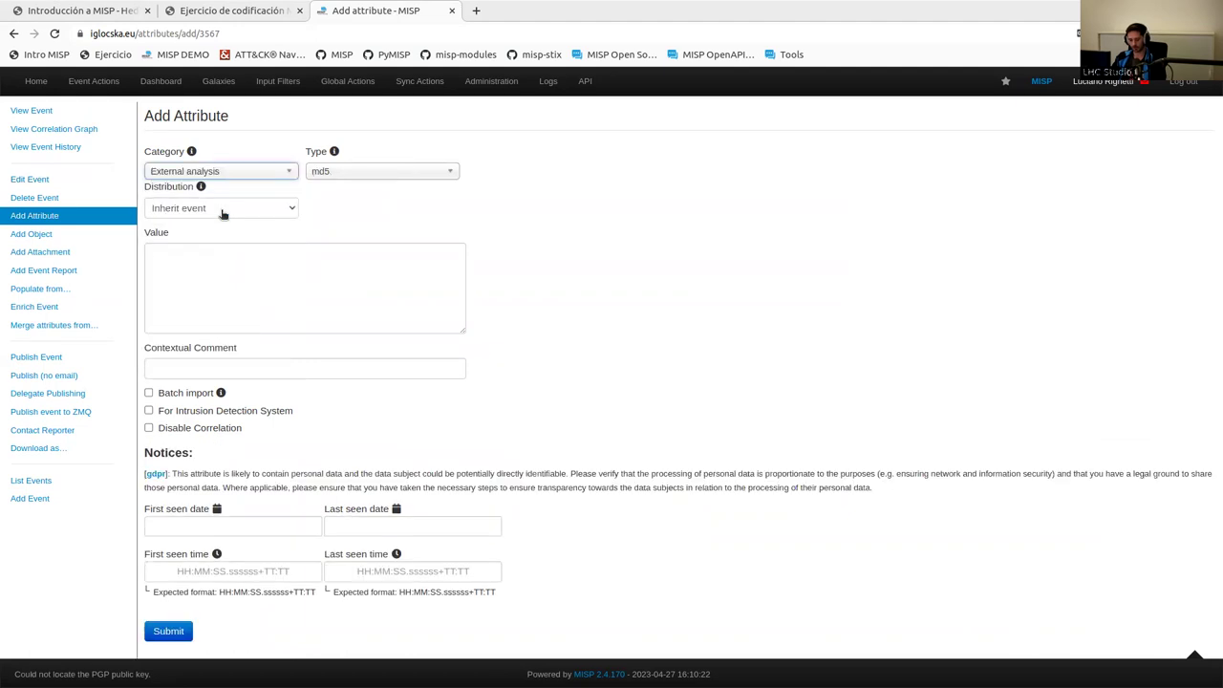
click(340, 178)
text(vu)
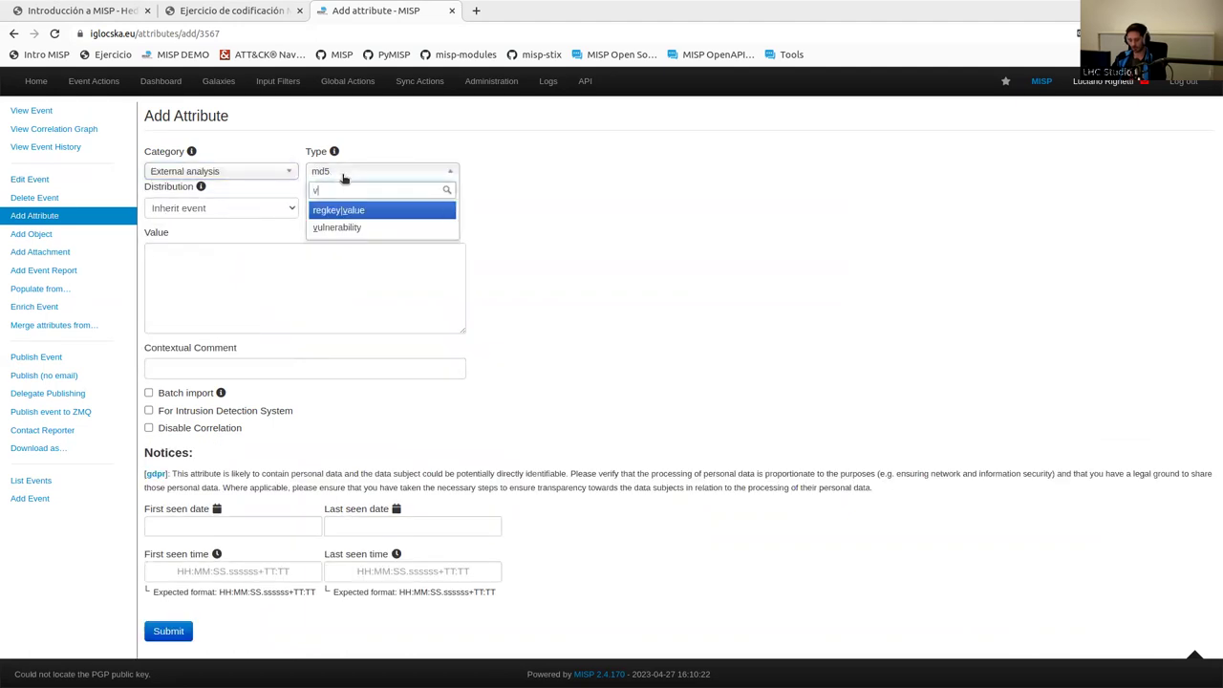
click(346, 210)
- Save the vulnerability attribute with the value CVE-2015-5465 and the comment "Vulnerabilidad que intentó explotar el malware"
click(346, 267)
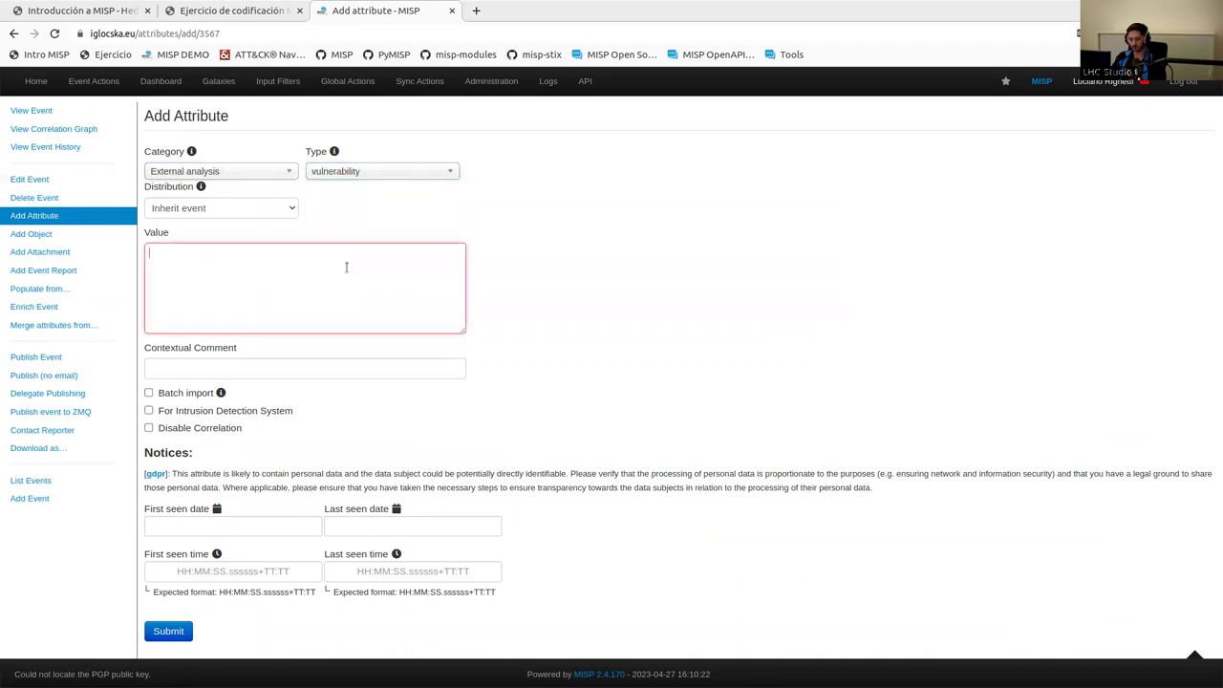
key(ctrl+v)
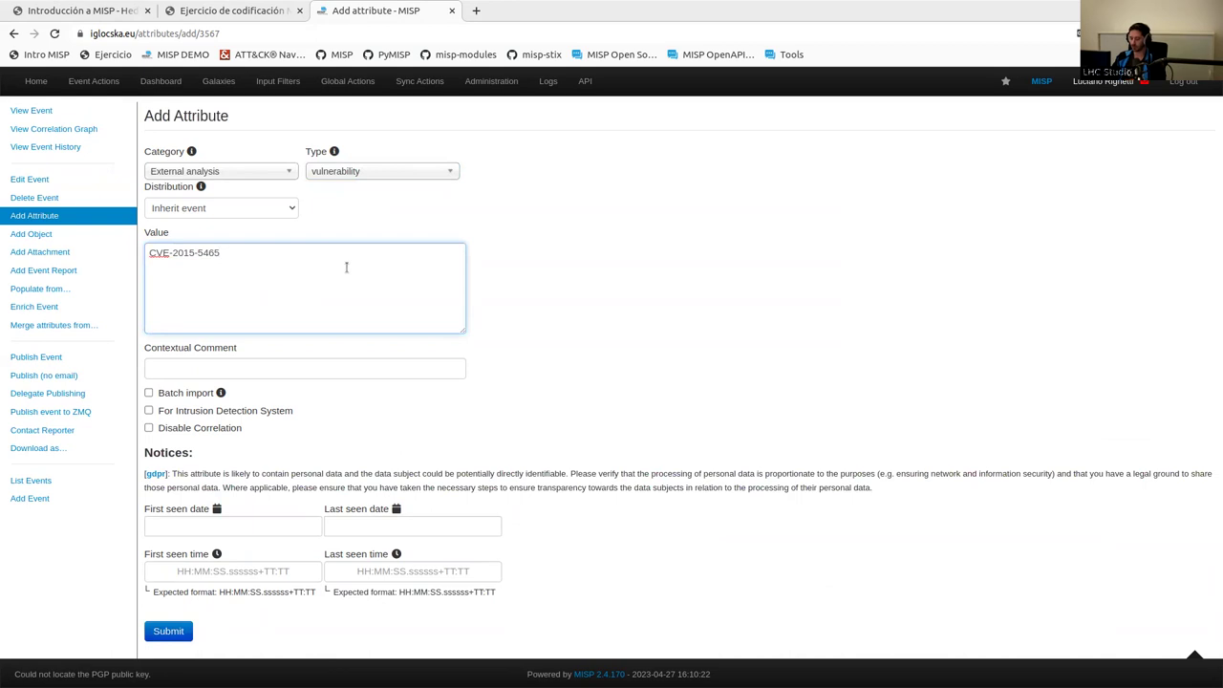
click(338, 363)
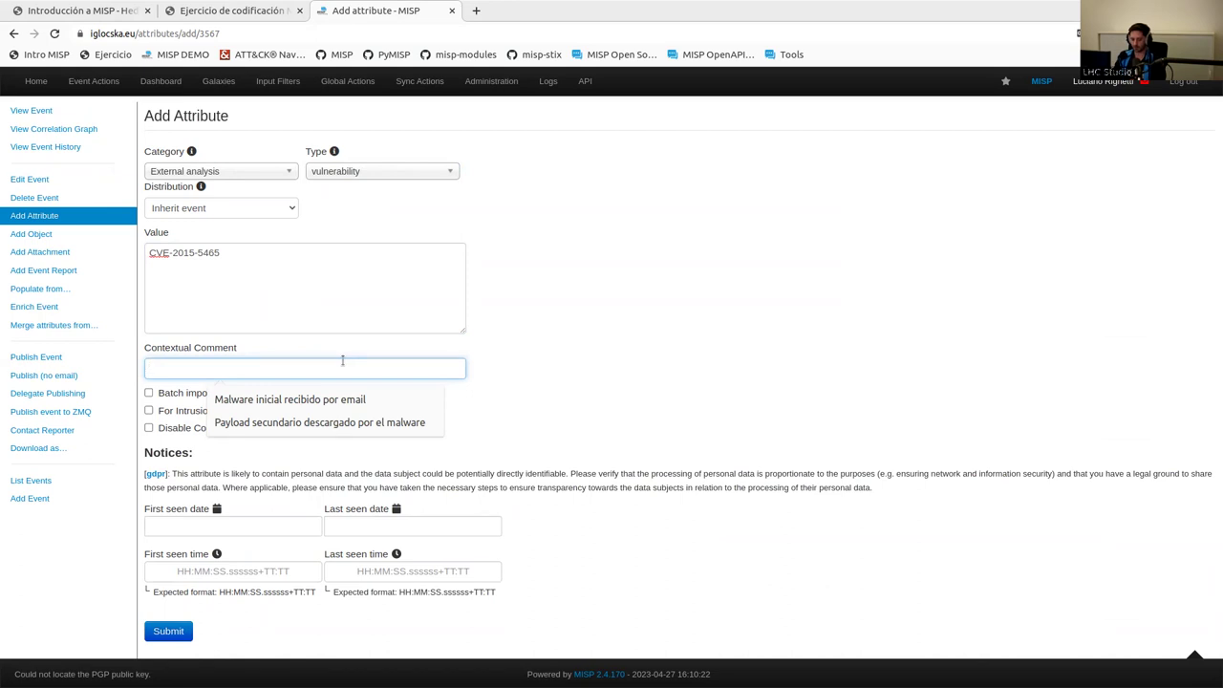
text(Vul)
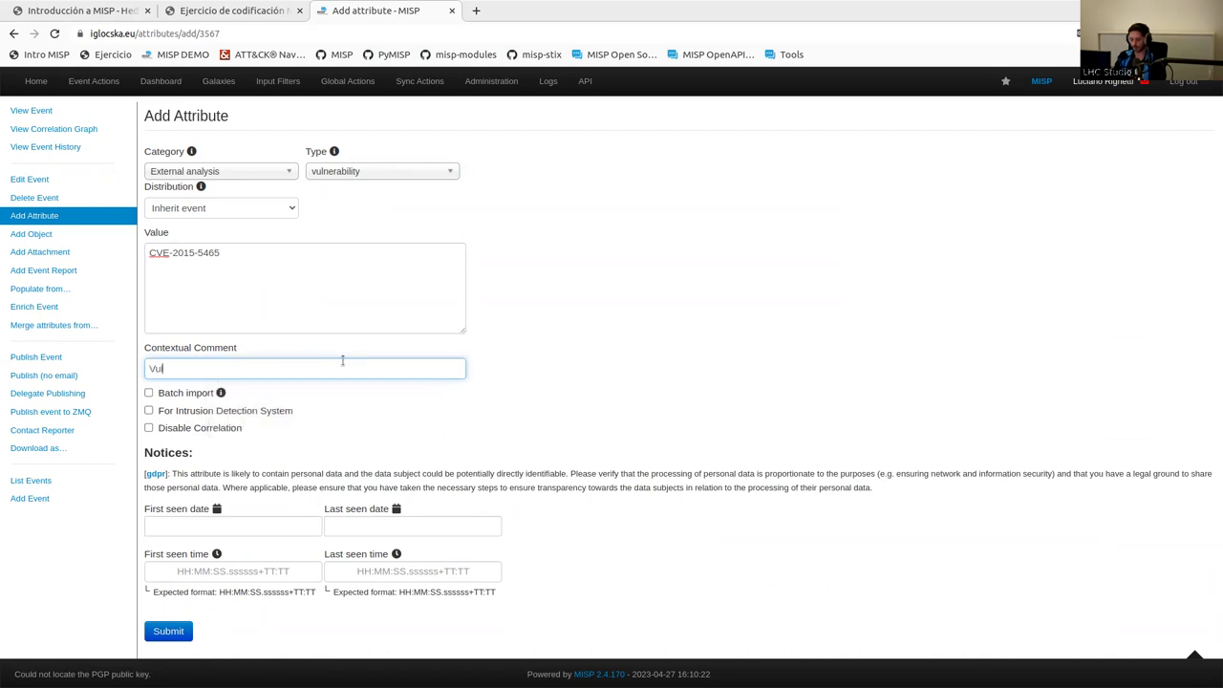
text(nerabilidad que intentó explotar e)
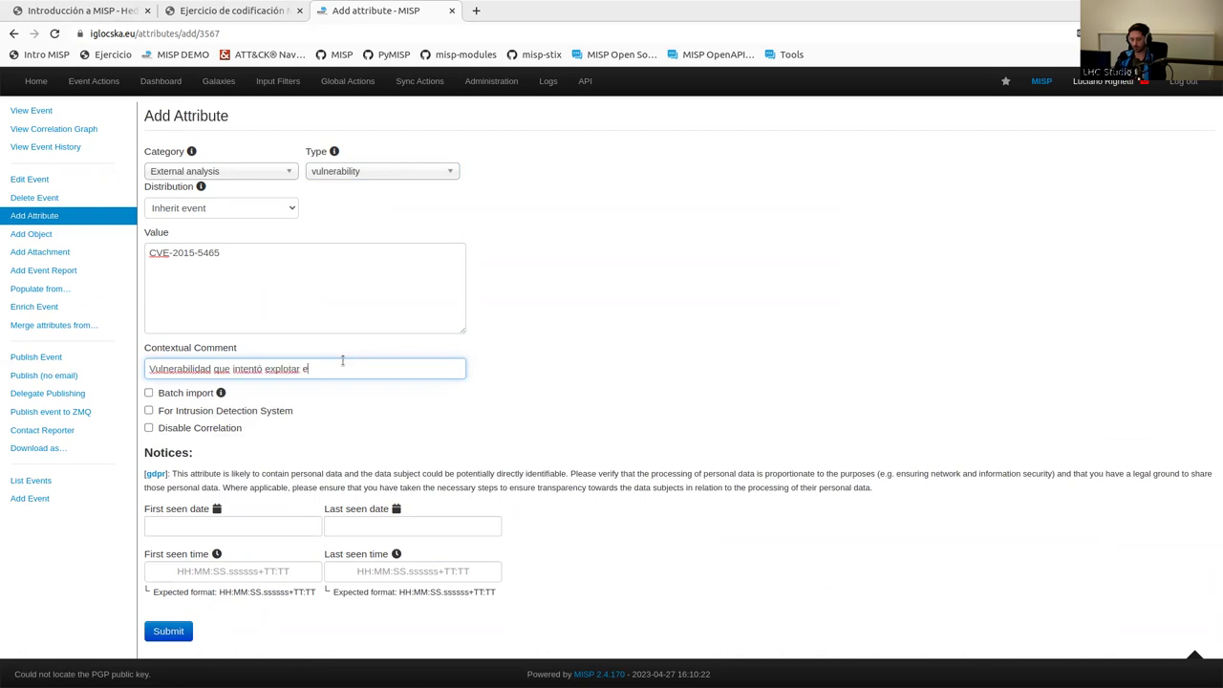
text(l malware)
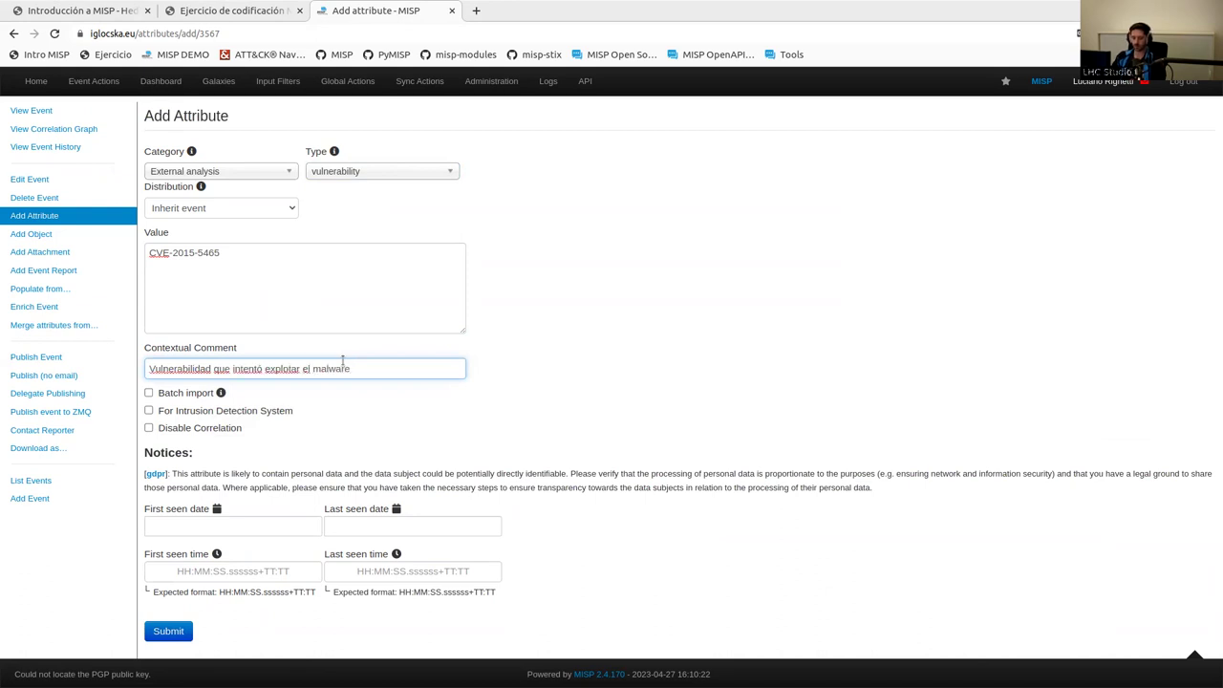
click(175, 635)
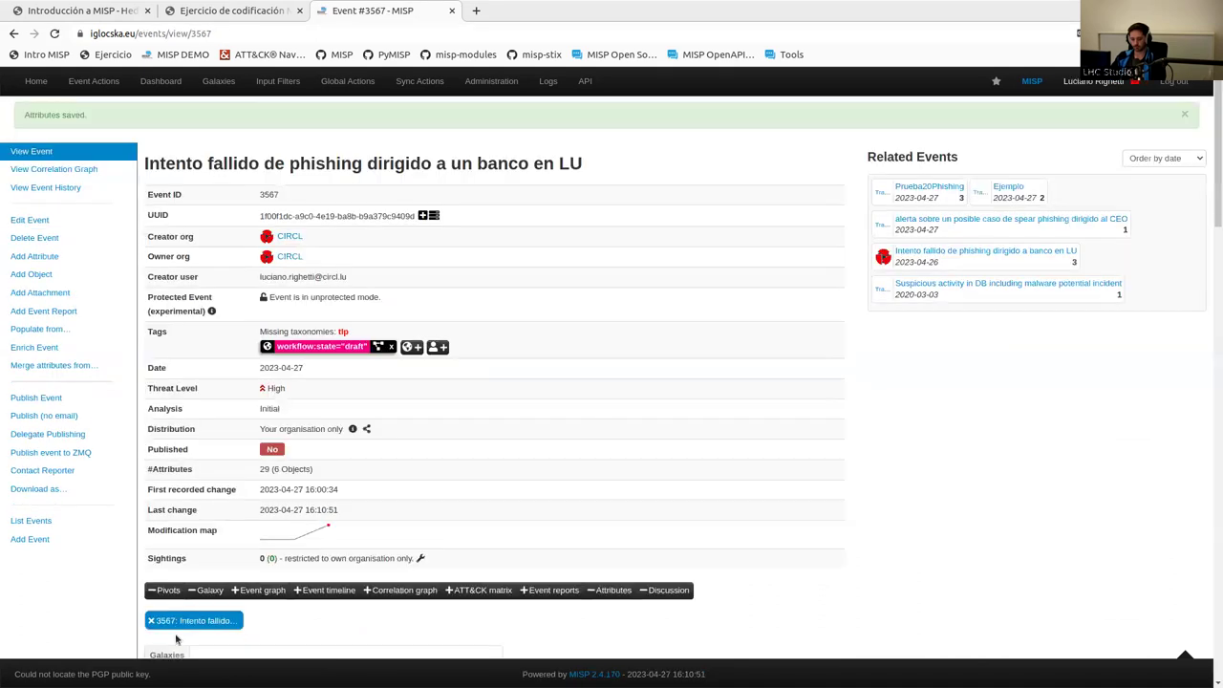
- Show the event graph and expand its Unreferenced Objects node into the individual objects
scroll(577, 399, down, 5)
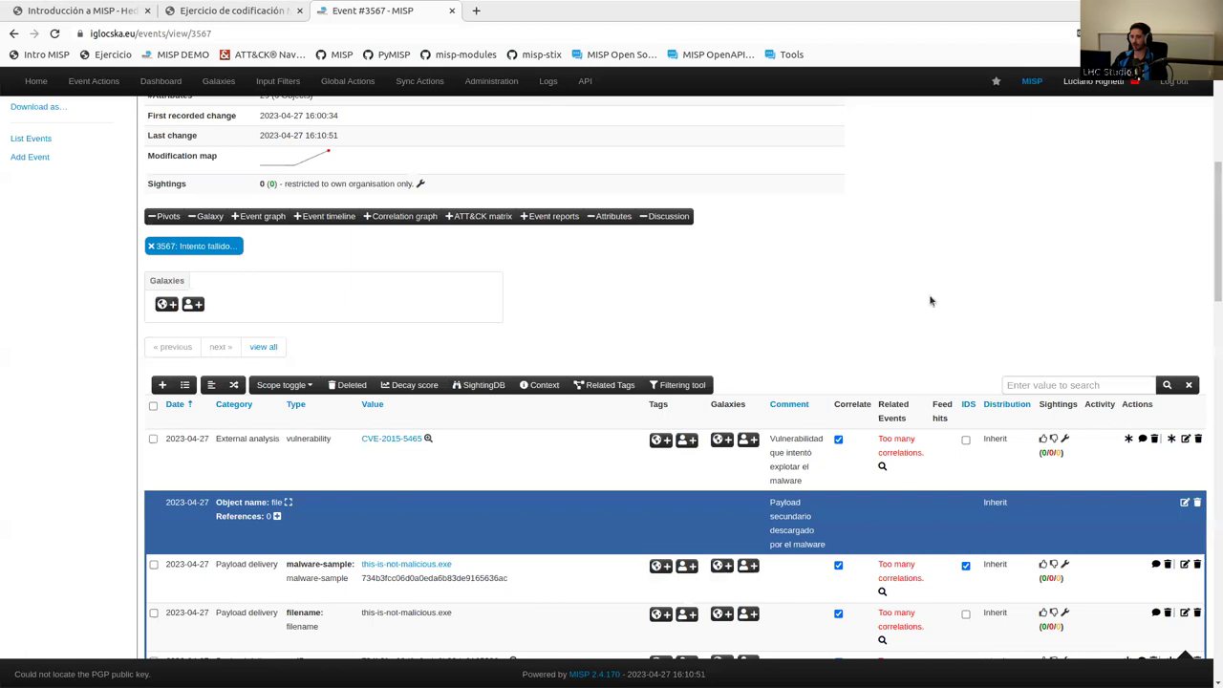
scroll(935, 315, up, 2)
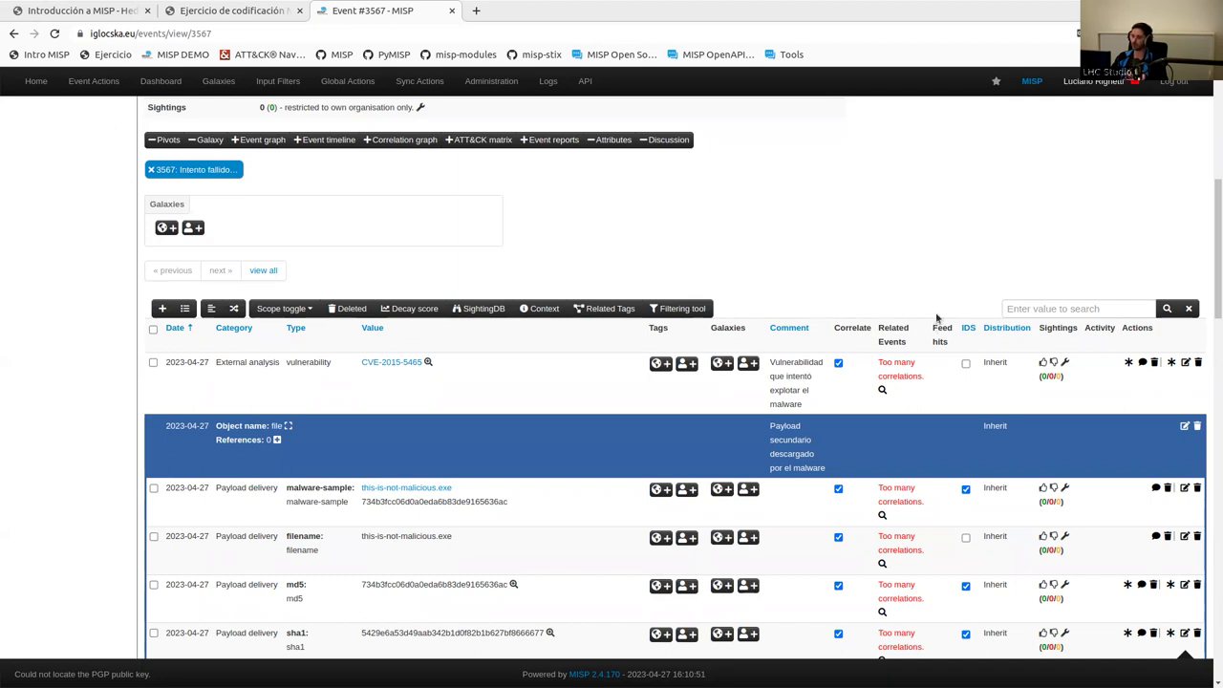
scroll(936, 318, up, 3)
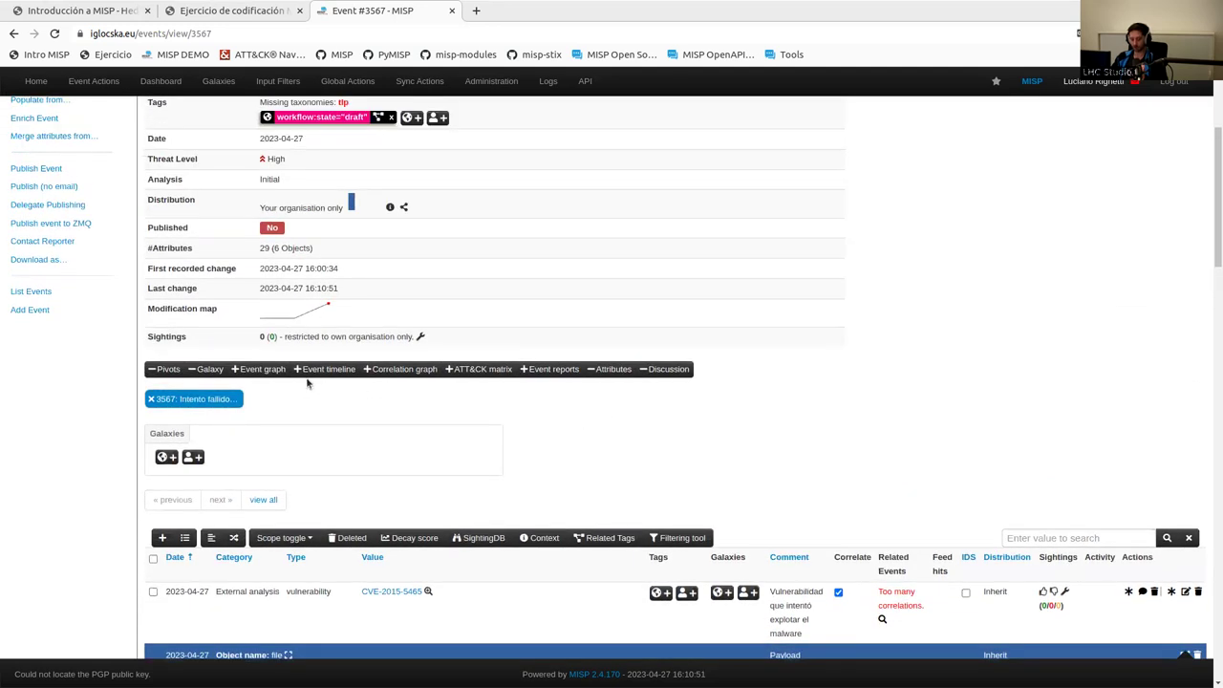
click(261, 369)
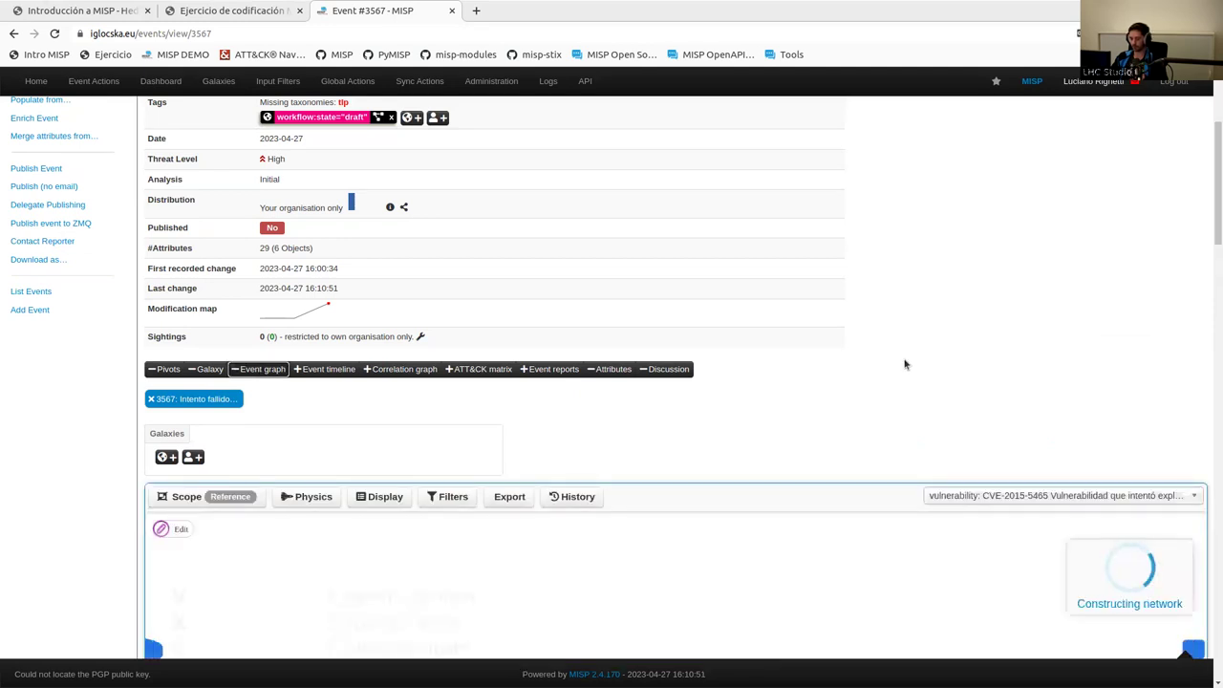
scroll(905, 364, down, 2)
drag(1051, 511, 753, 507)
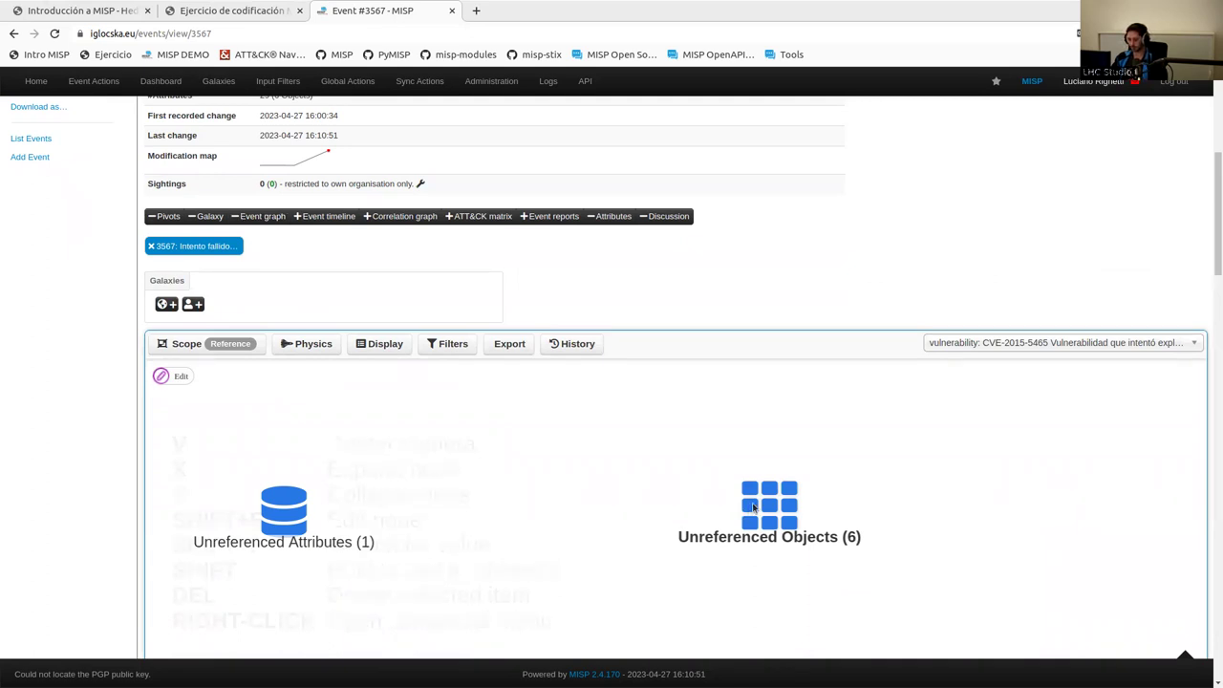
right_click(759, 501)
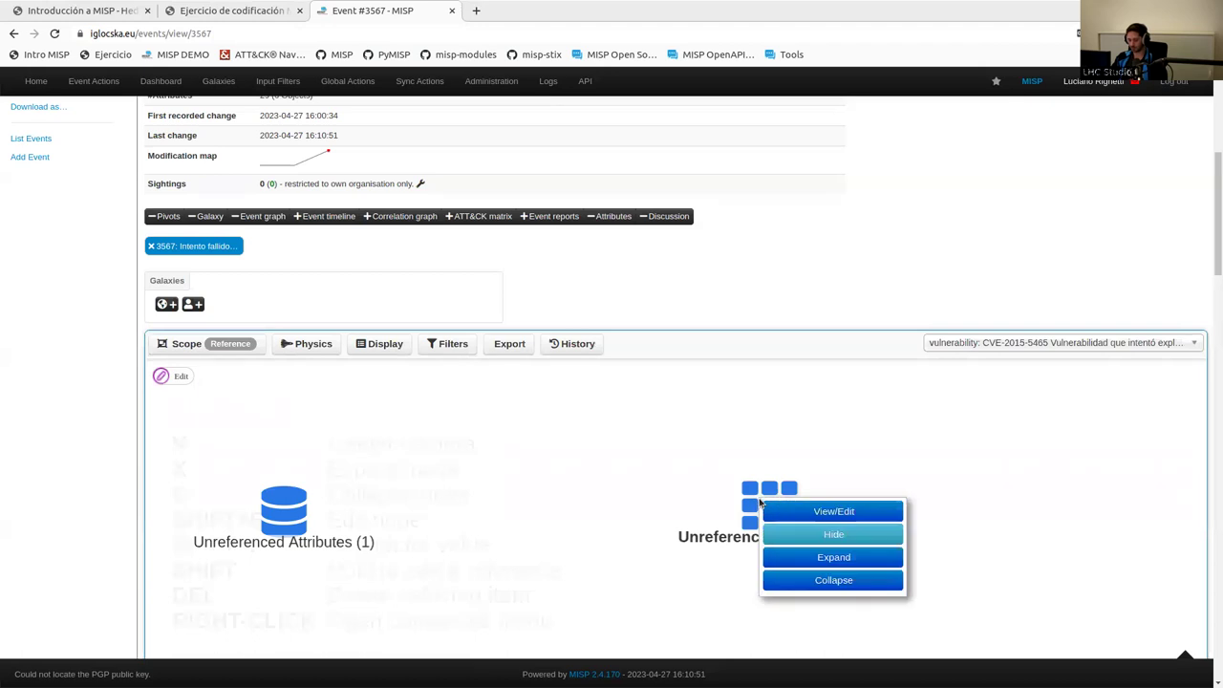
click(833, 557)
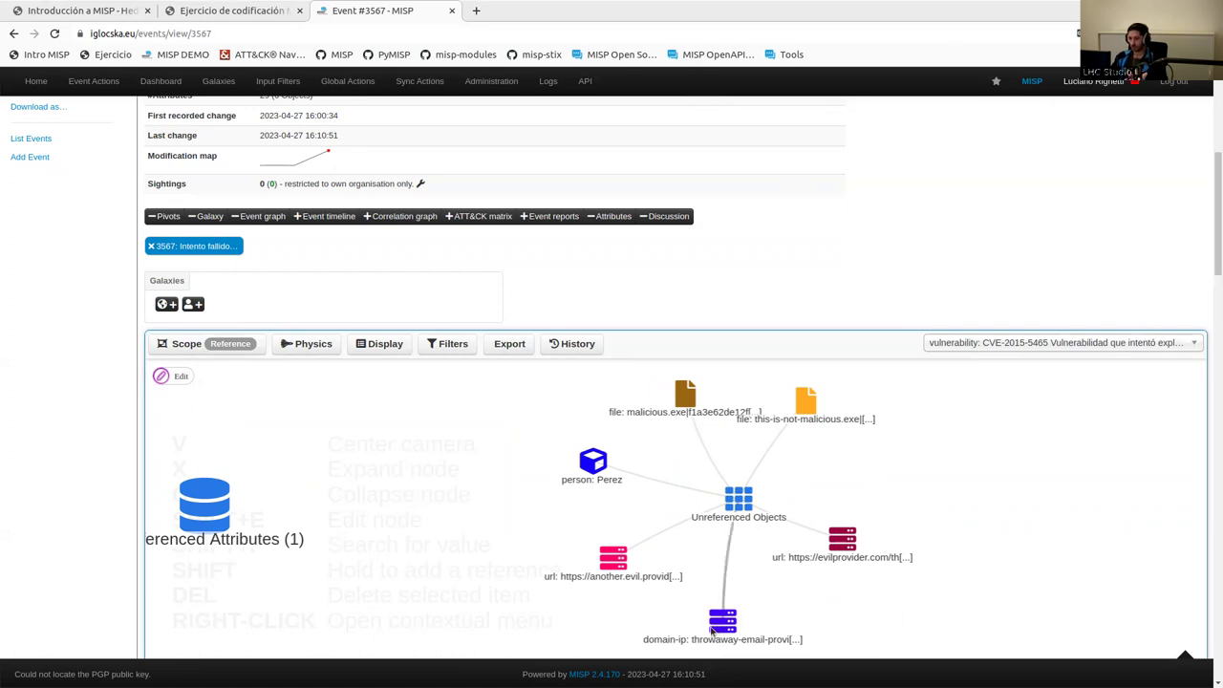
- Place the throwaway-email-provider.com domain-ip and malicious.exe nodes near each other and draw a reference from the domain-ip to the file
drag(711, 630, 450, 494)
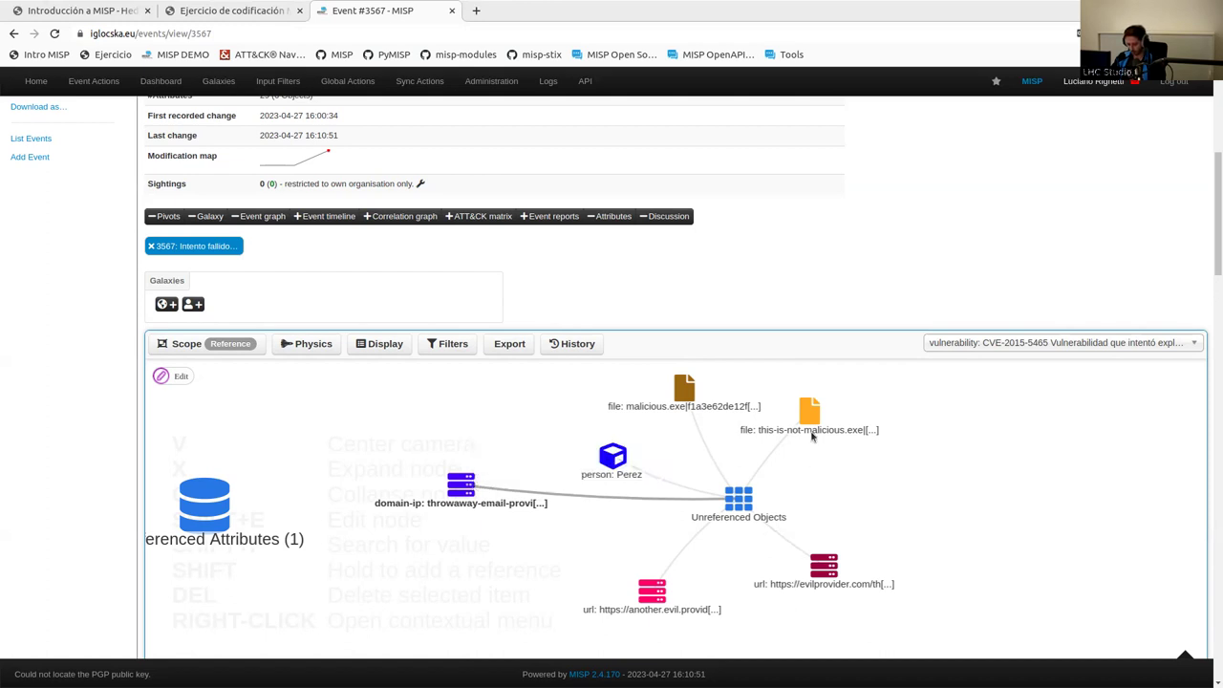
drag(679, 385, 538, 408)
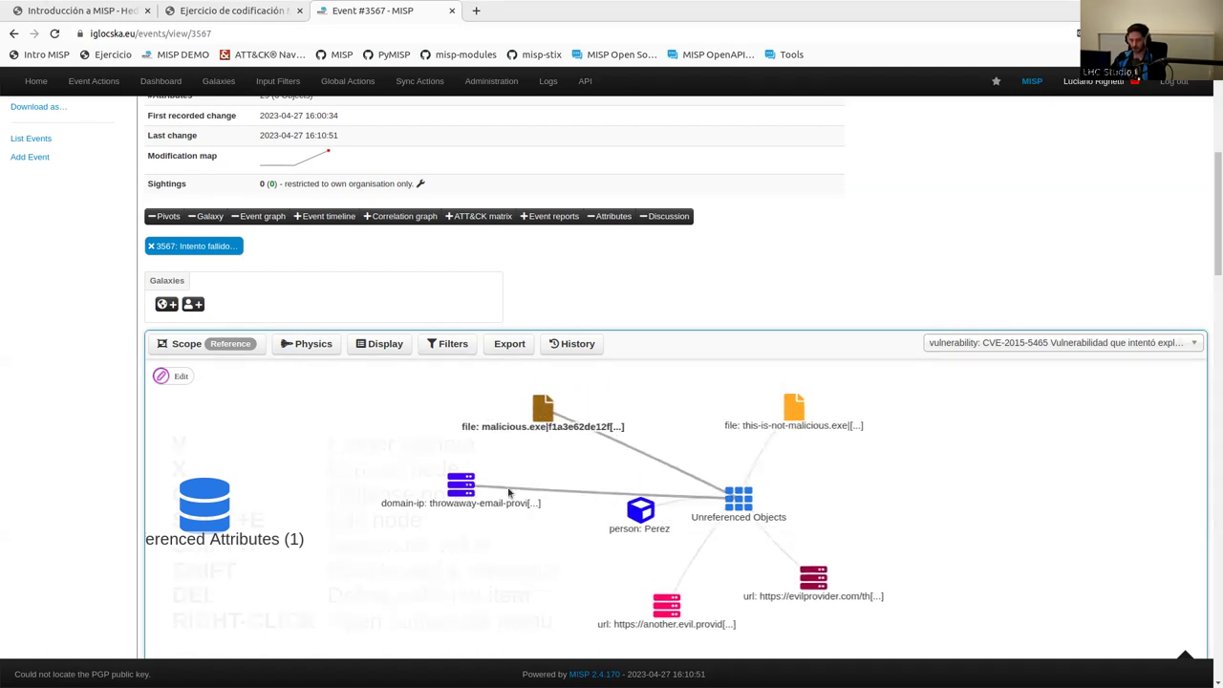
mouse_move(470, 487)
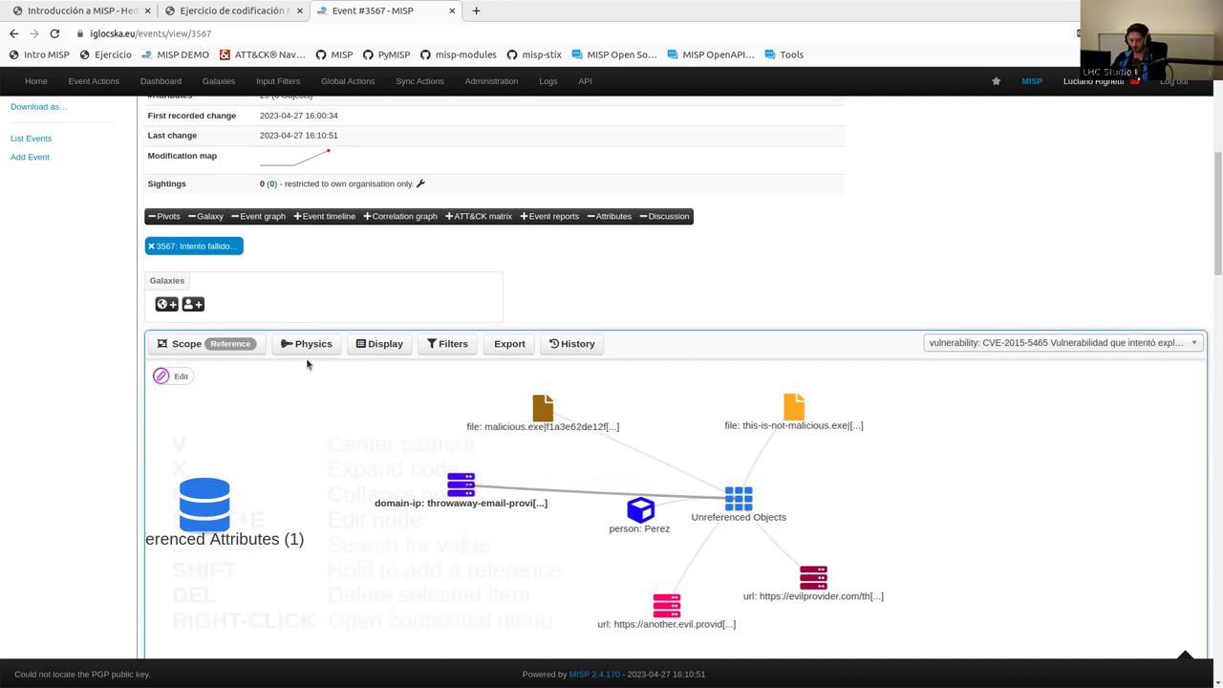
click(187, 378)
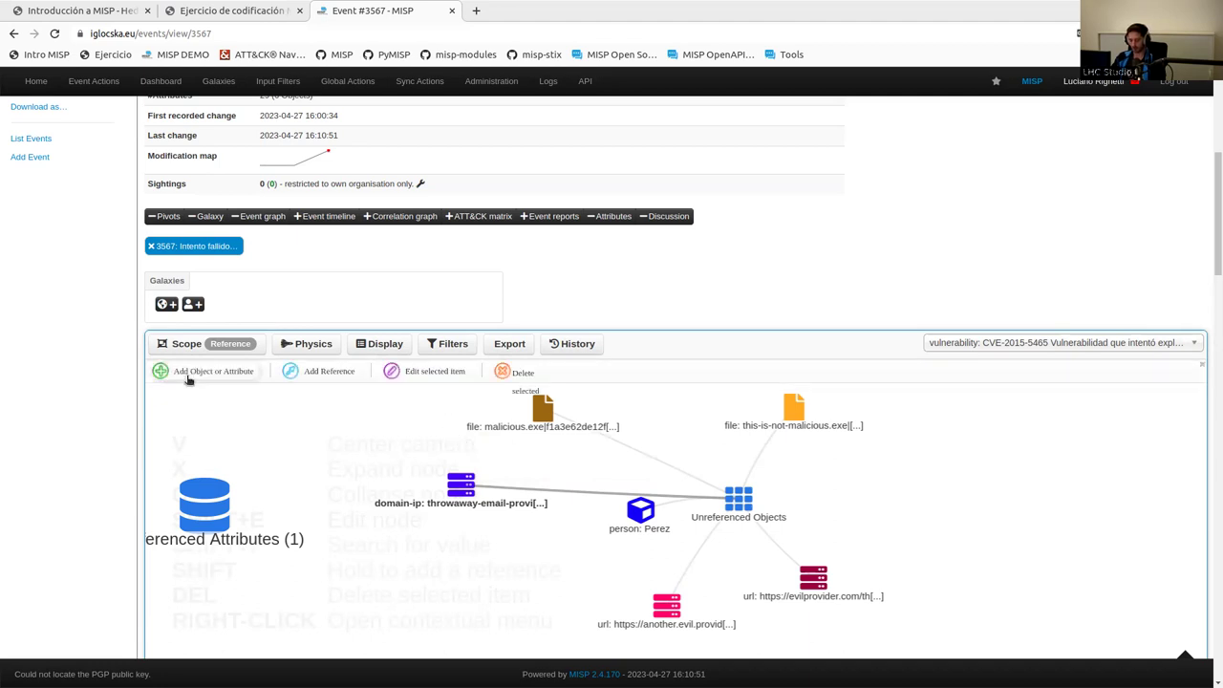
click(325, 380)
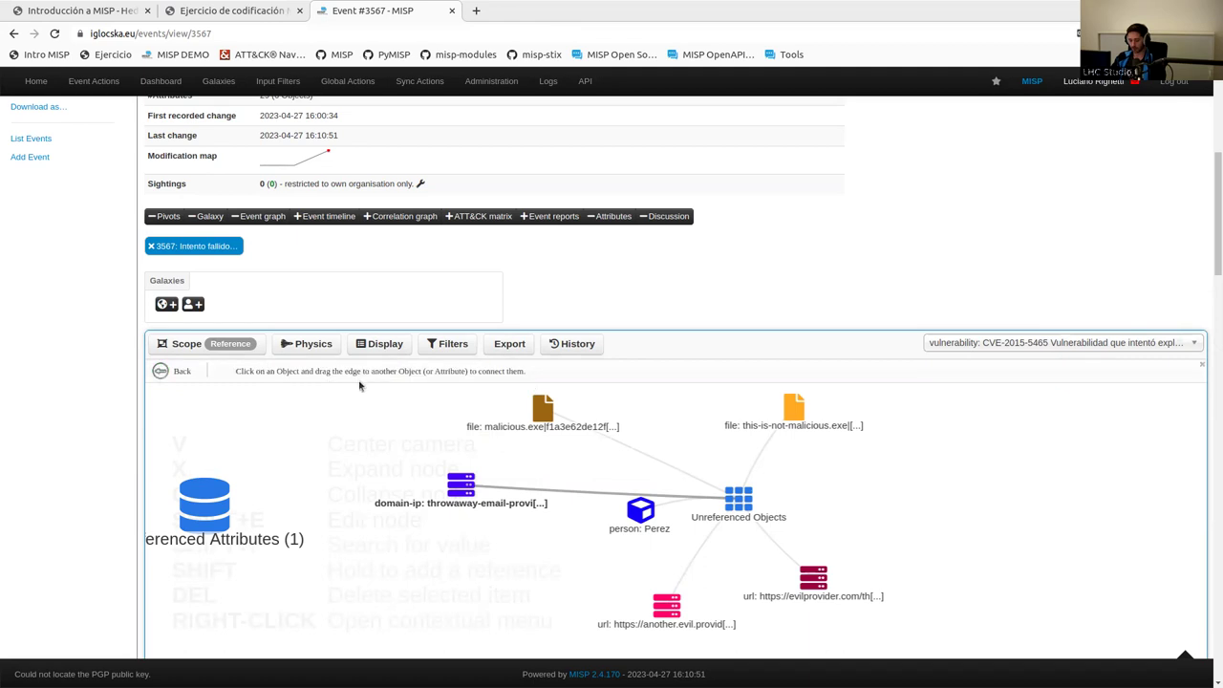
drag(466, 489, 540, 413)
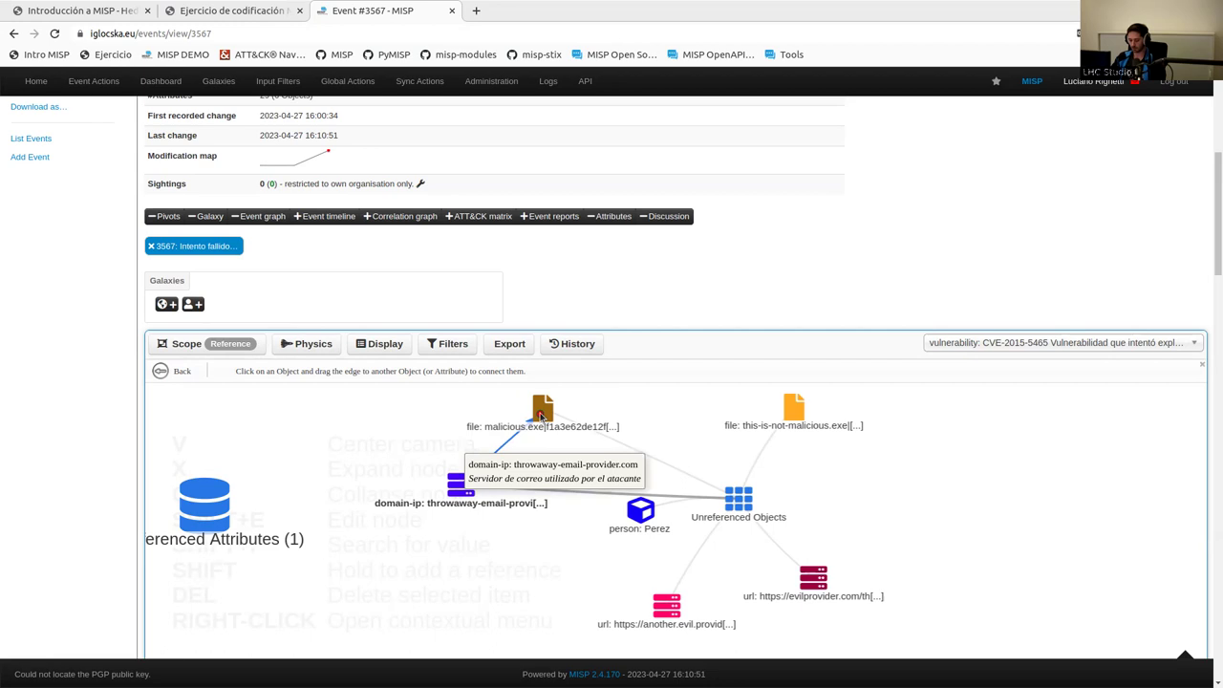
drag(540, 412, 539, 415)
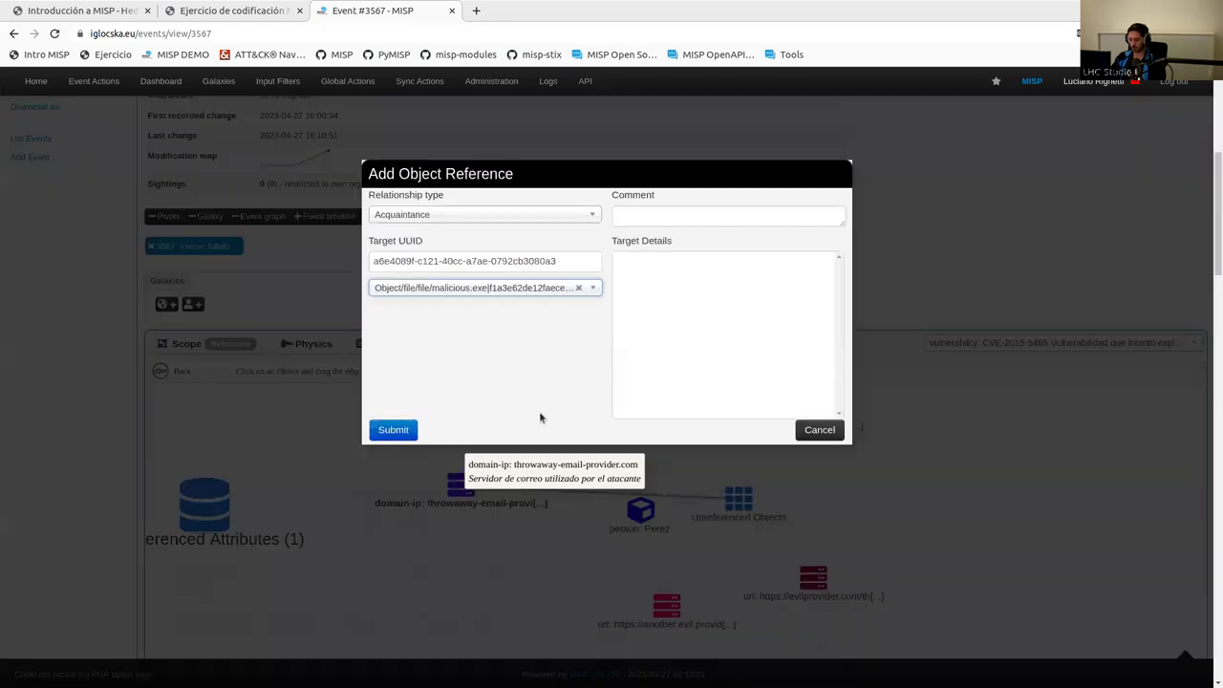
click(518, 217)
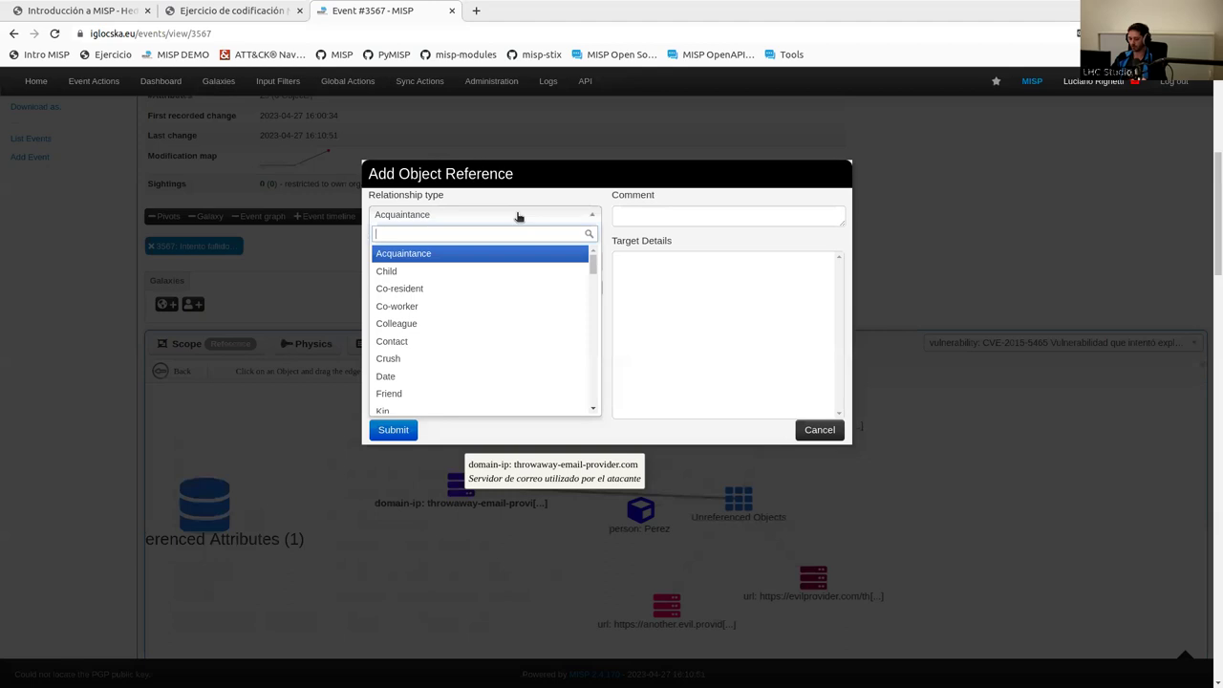
scroll(528, 305, down, 1)
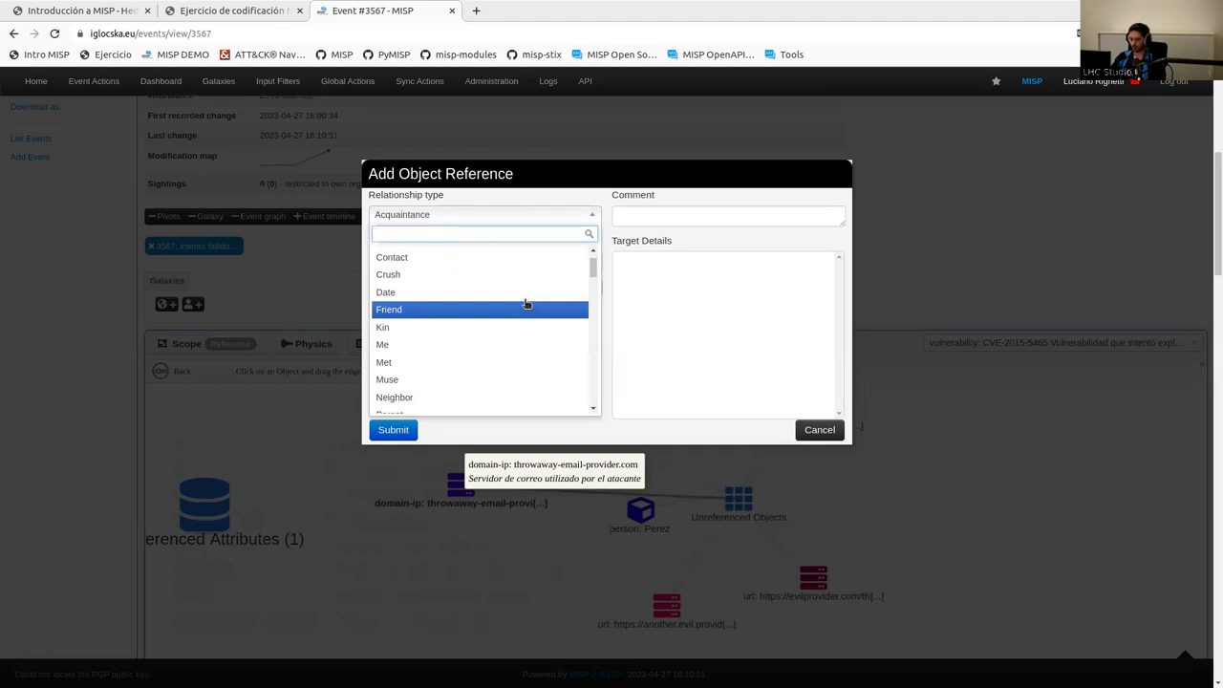
text(cus)
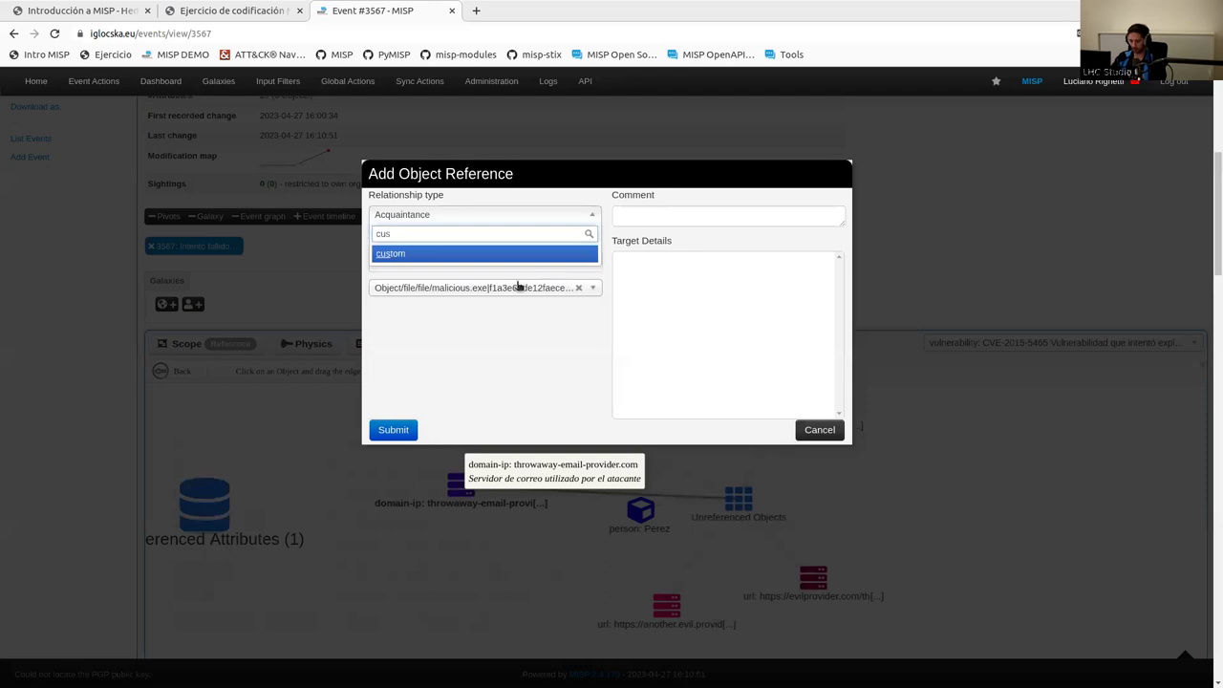
click(487, 255)
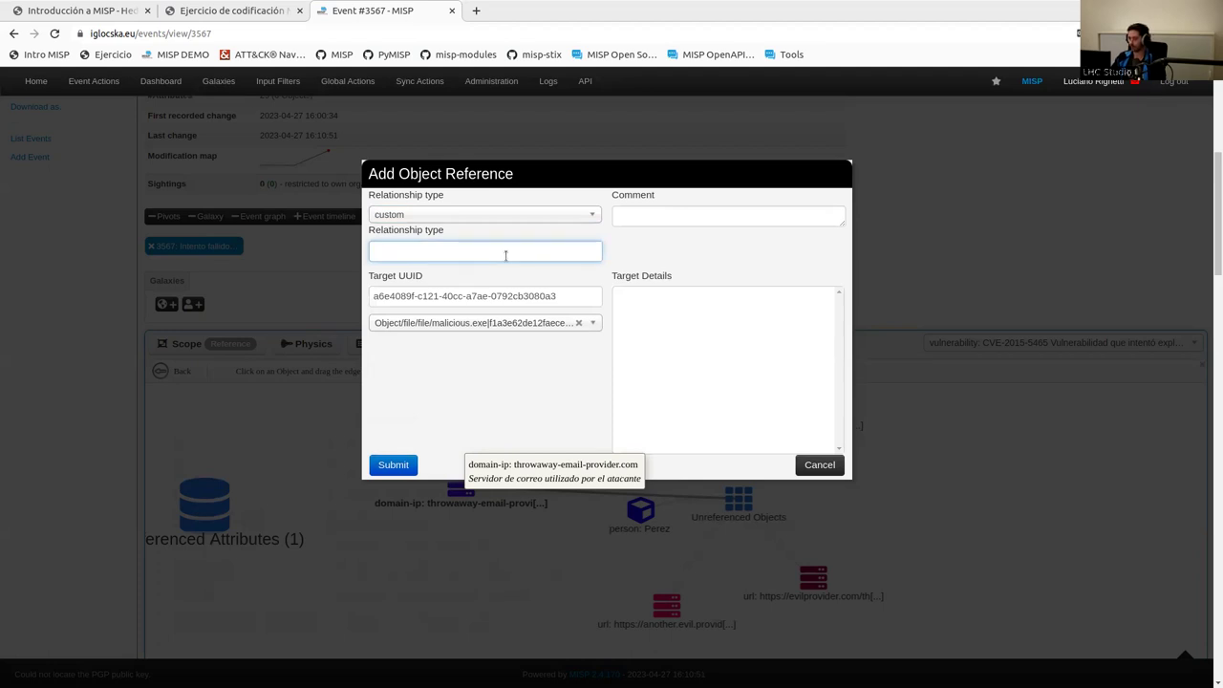
text(descarga)
key(ctrl+a)
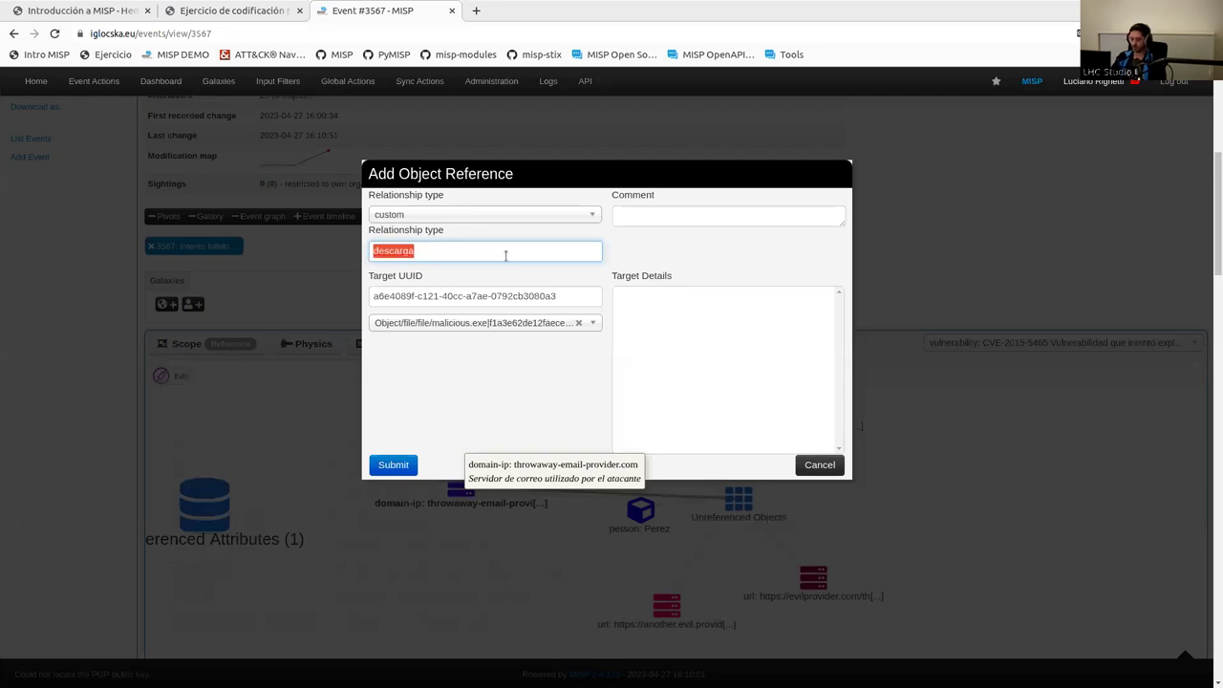
key(BackSpace)
- Set the relationship type of the reference from the domain-ip object to malicious.exe to delivered-by and save it
click(503, 214)
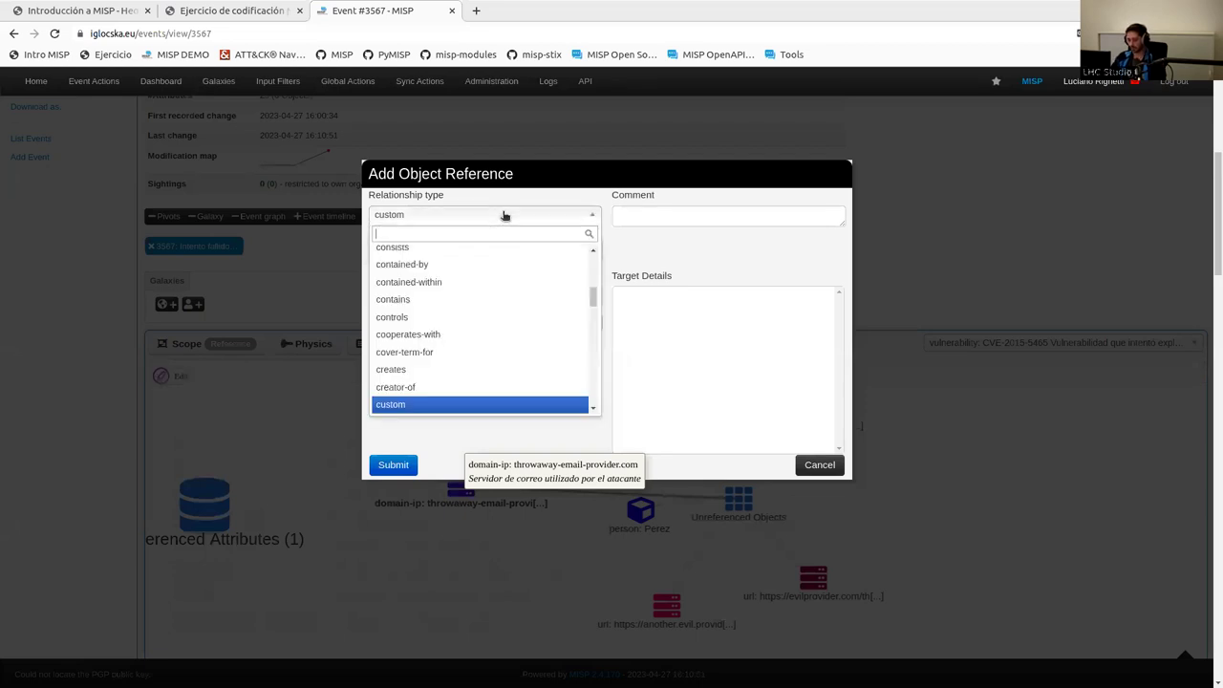
scroll(502, 262, up, 5)
scroll(503, 267, up, 3)
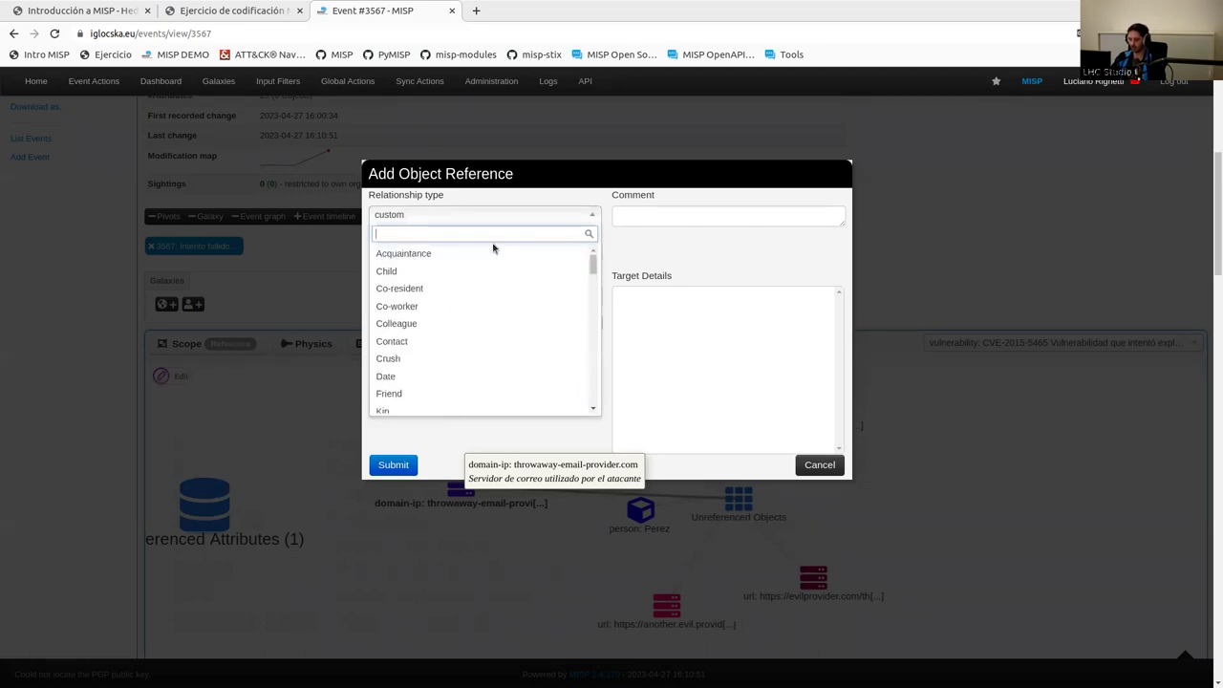
text(d)
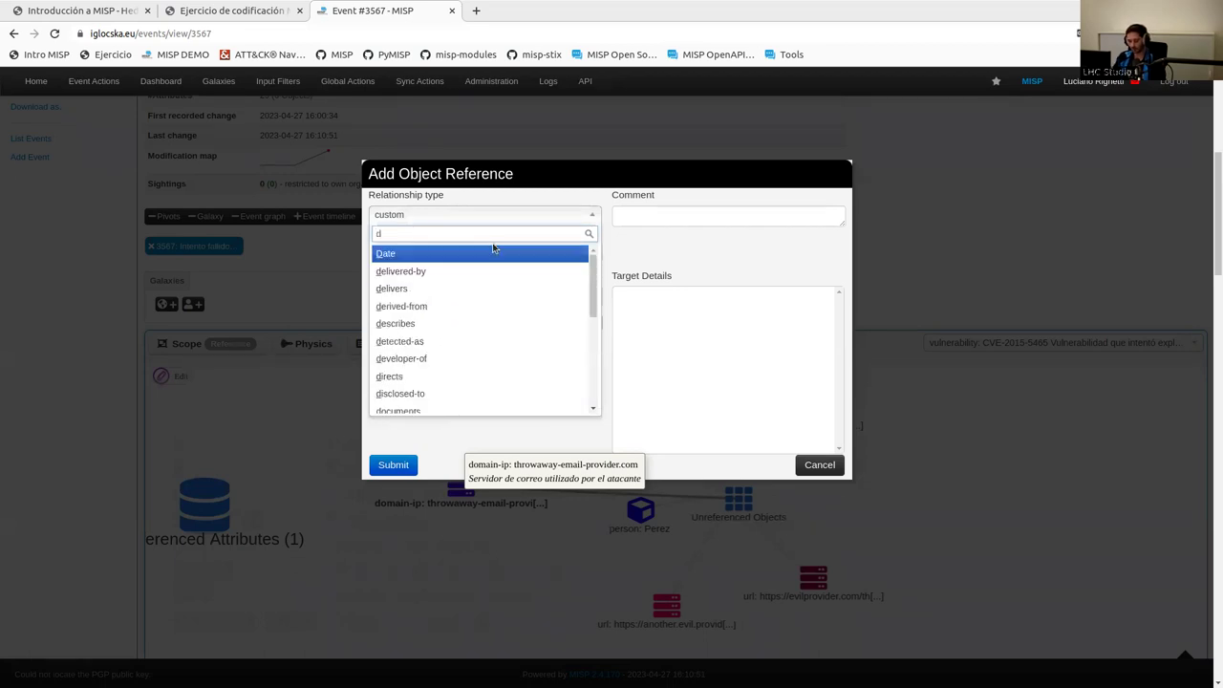
key(BackSpace)
text(g)
key(BackSpace)
text(de)
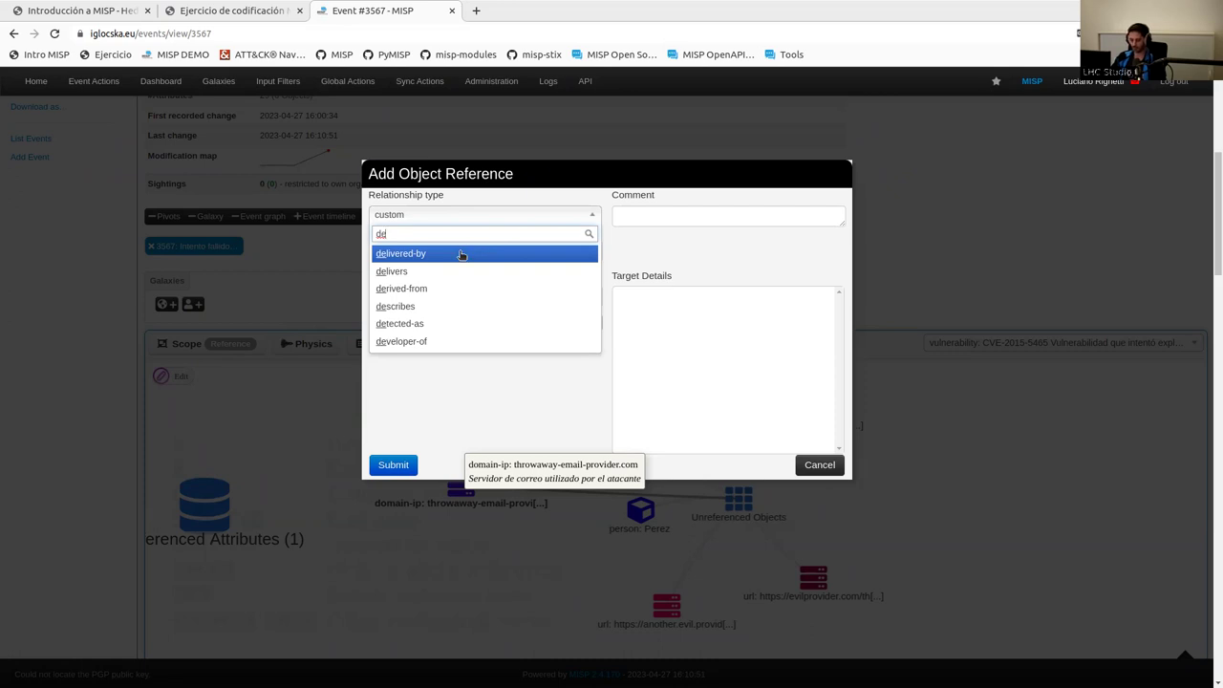
key(BackSpace)
key(BackSpace)
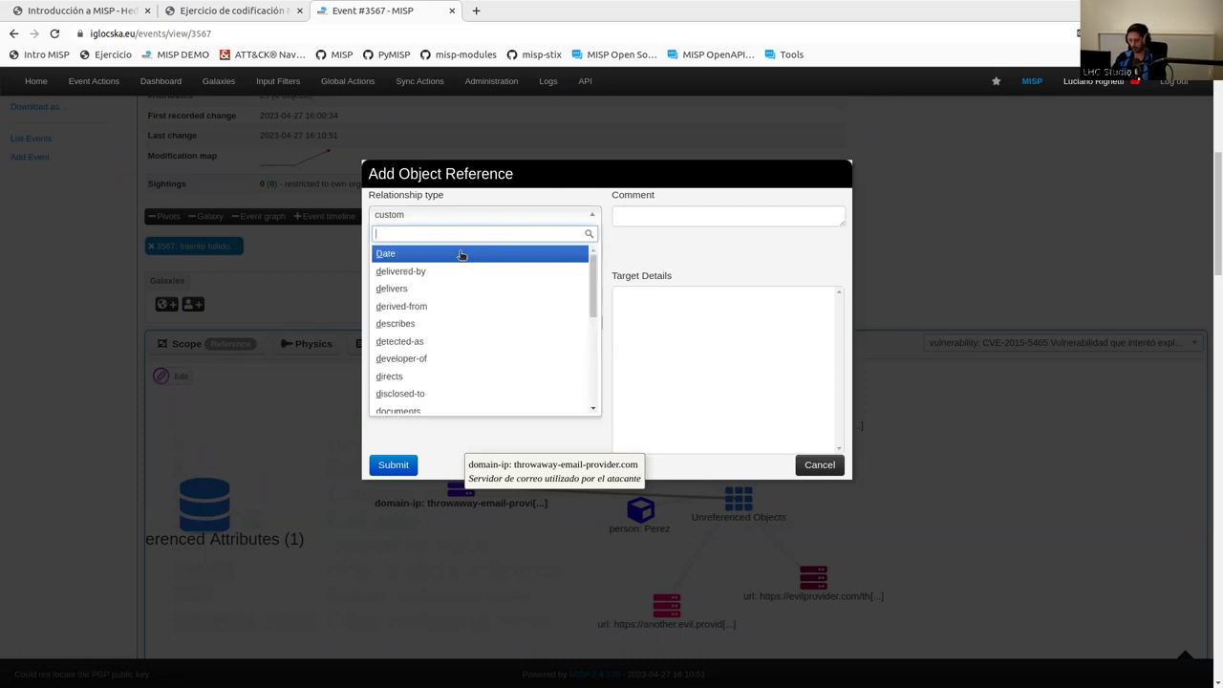
text(send)
key(BackSpace)
key(BackSpace)
key(BackSpace)
text(del)
click(460, 254)
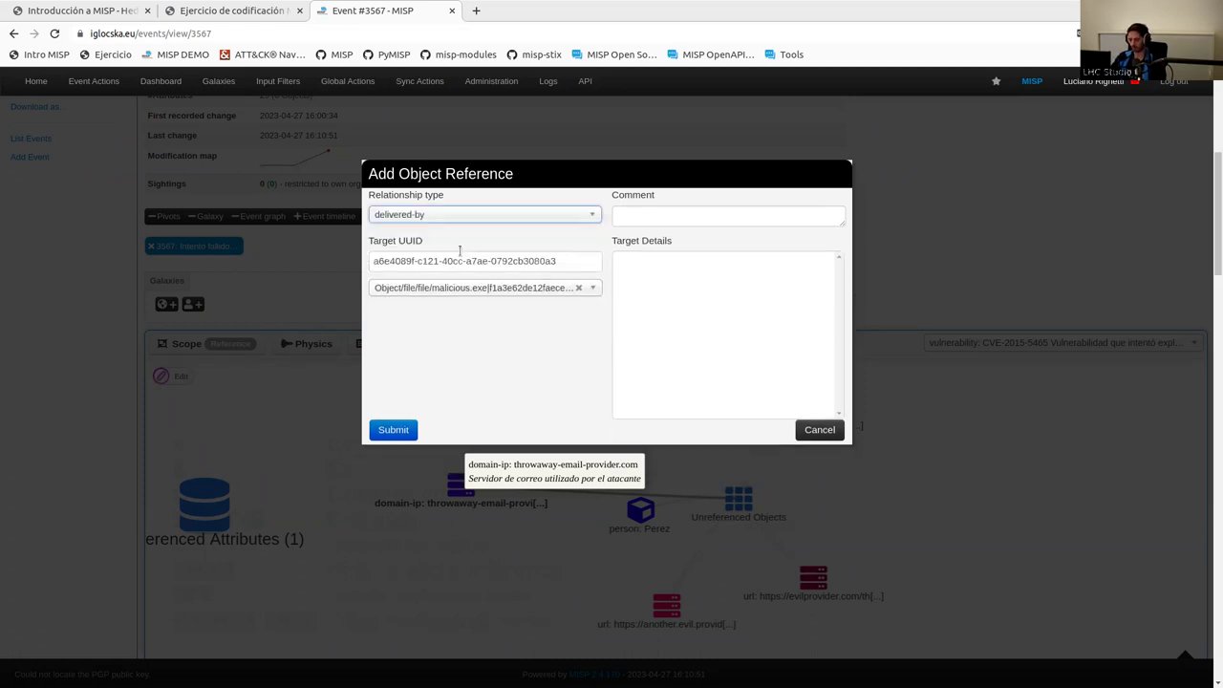
click(392, 430)
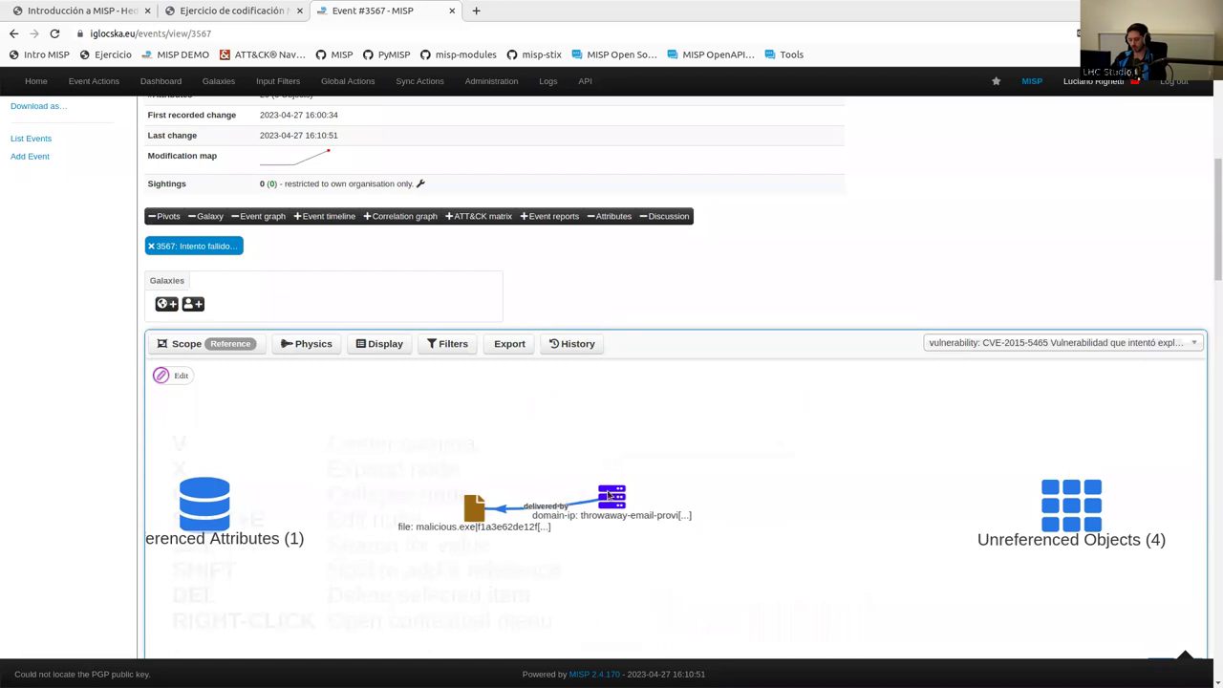
scroll(607, 483, up, 5)
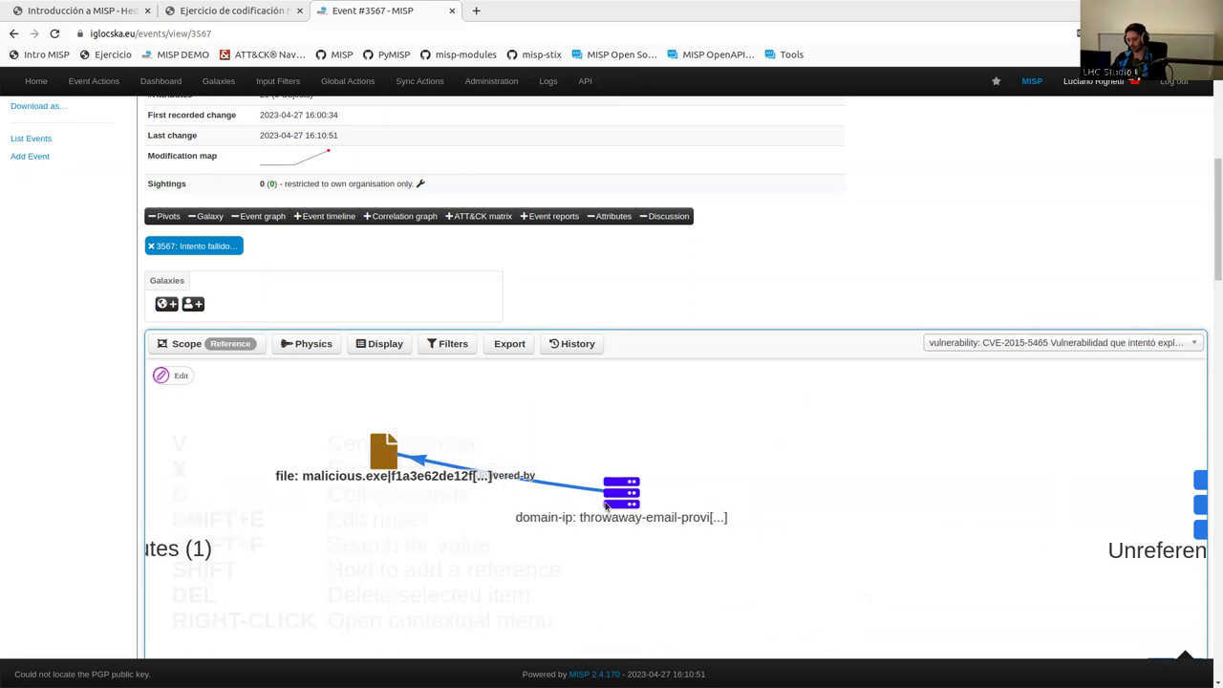
scroll(563, 492, up, 3)
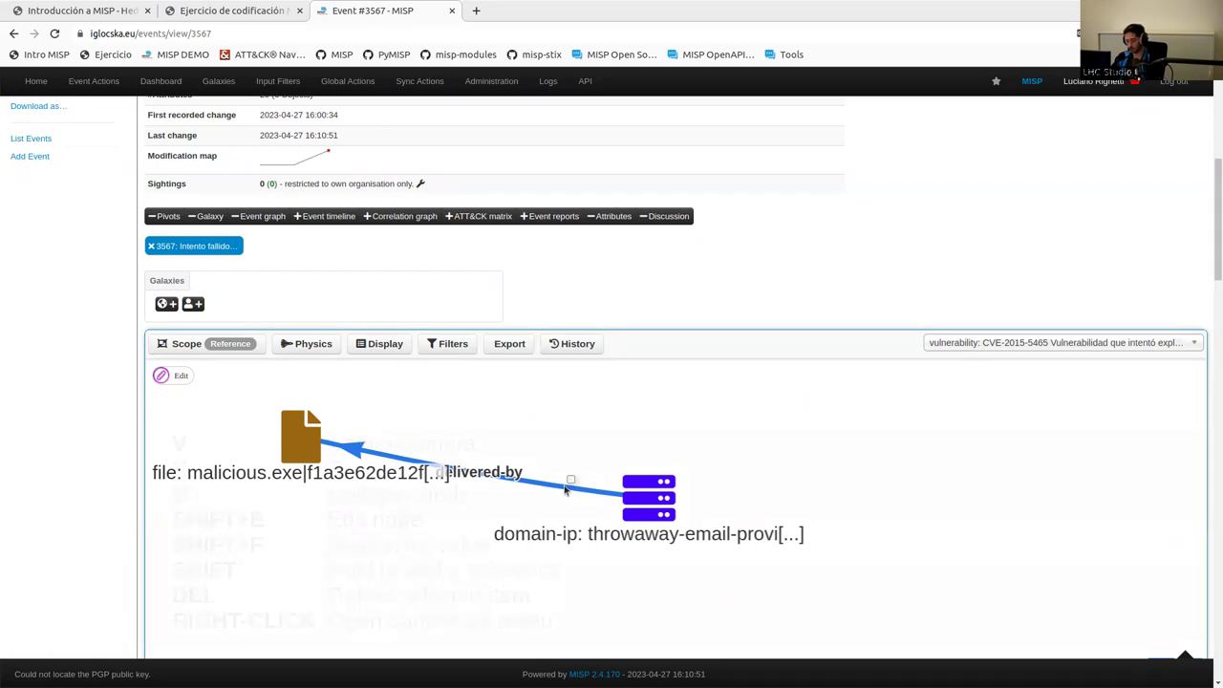
- Delete the delivered-by reference from the domain-ip object and draw a new one from malicious.exe to the throwaway-email-provider.com domain-ip
key(Delete)
key(Return)
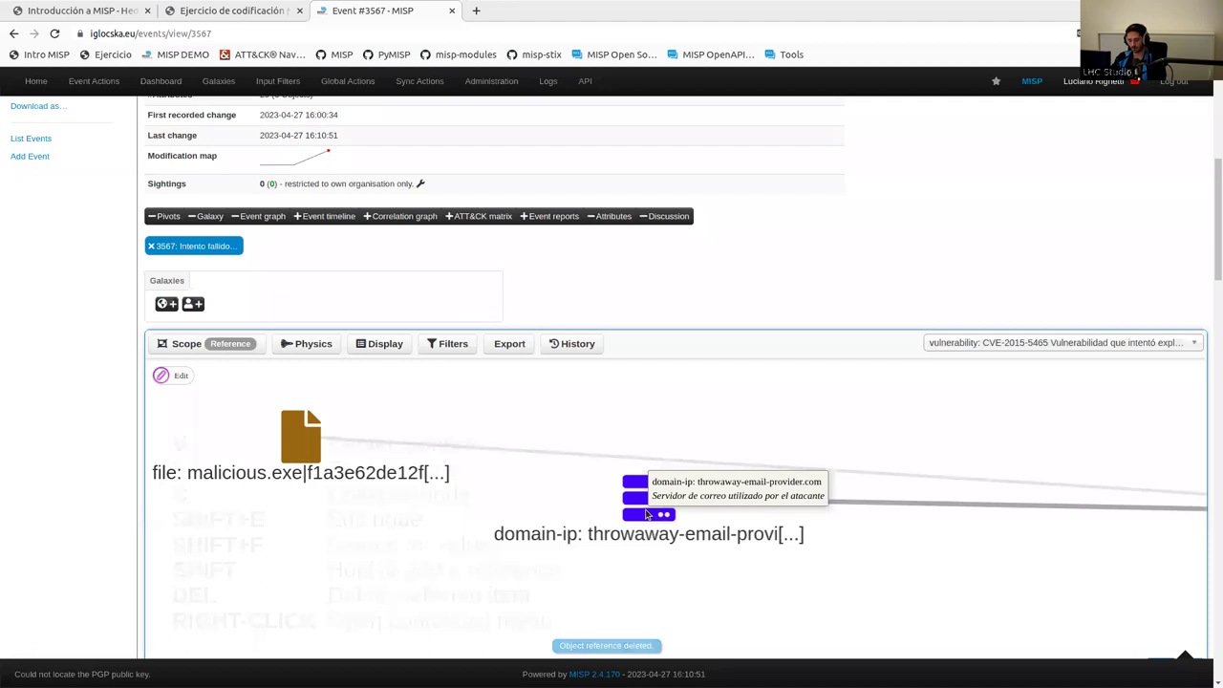
click(303, 433)
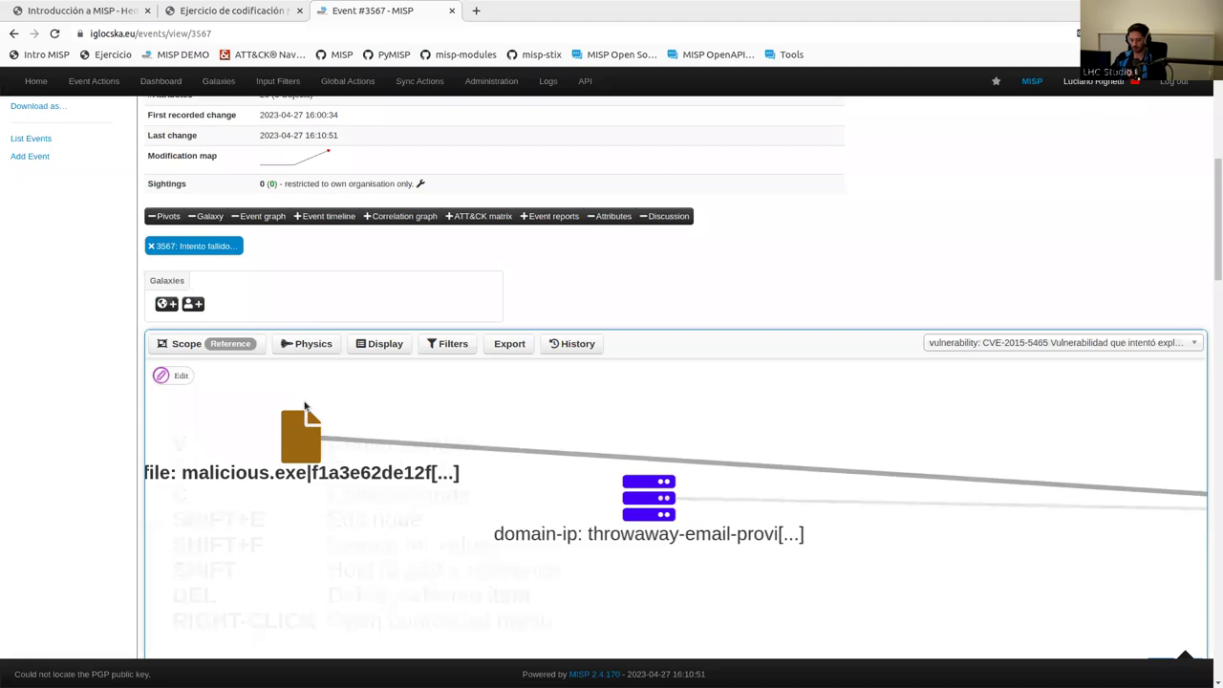
click(186, 376)
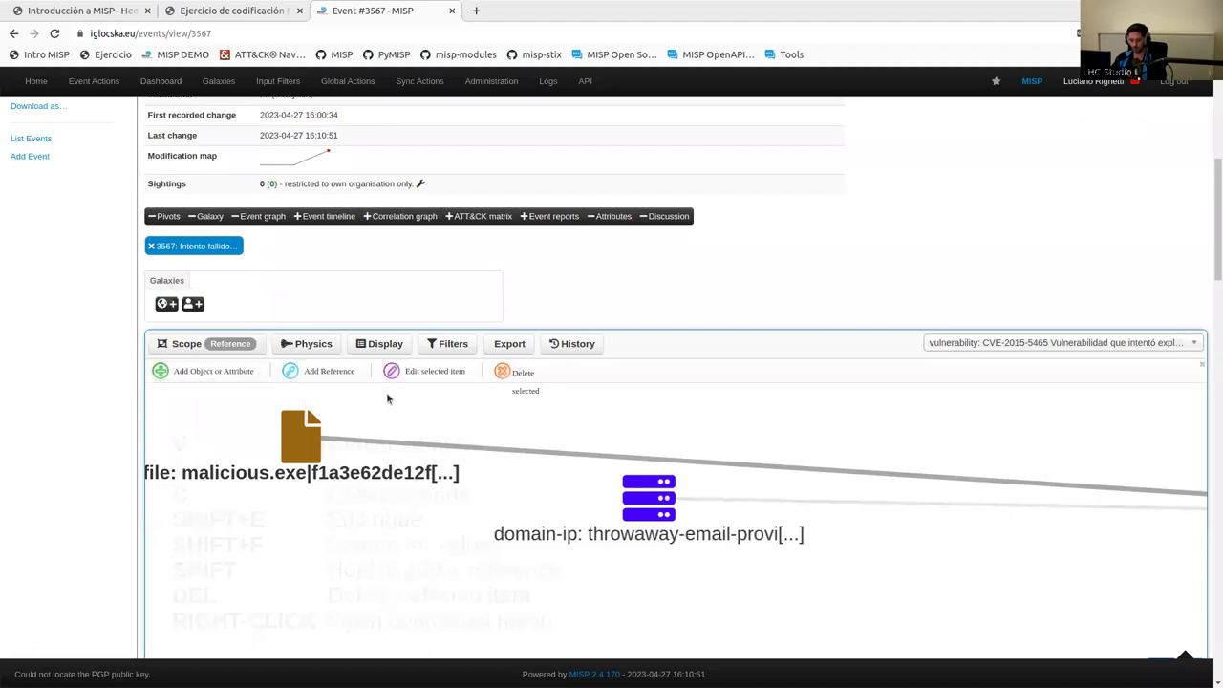
click(330, 374)
drag(324, 448, 649, 509)
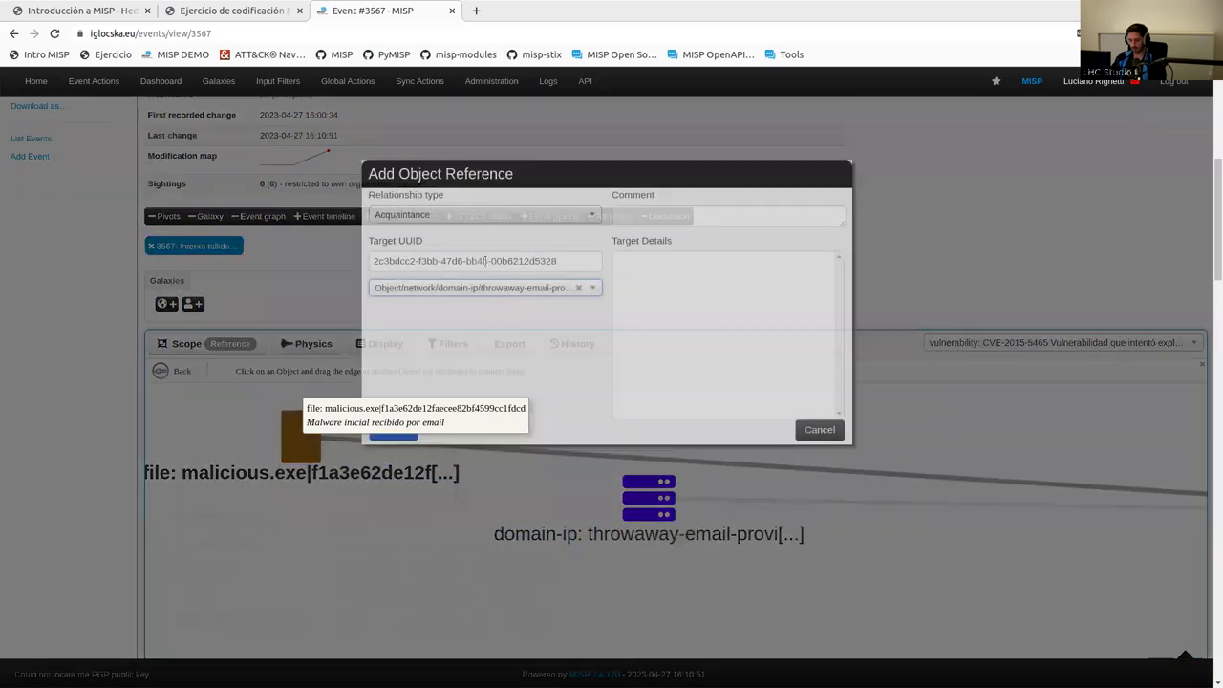
- Set the relationship type of the reference from malicious.exe to the domain-ip object to delivered-by and save it
click(465, 216)
text(delive)
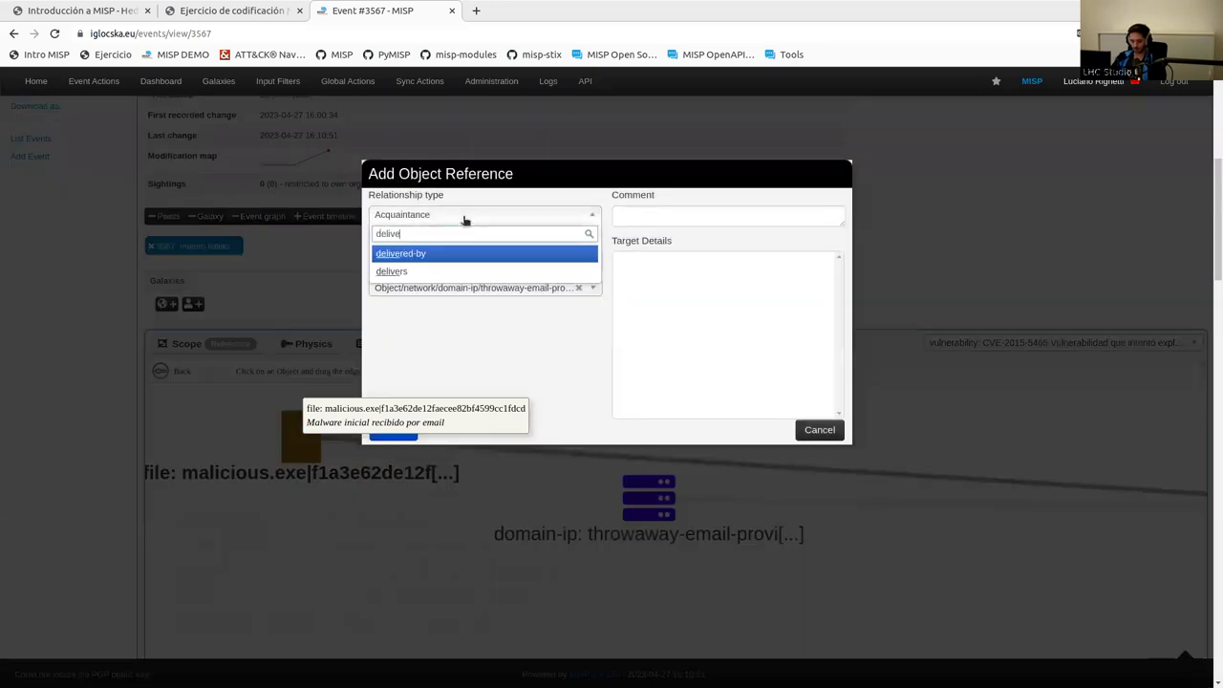
click(458, 255)
click(387, 438)
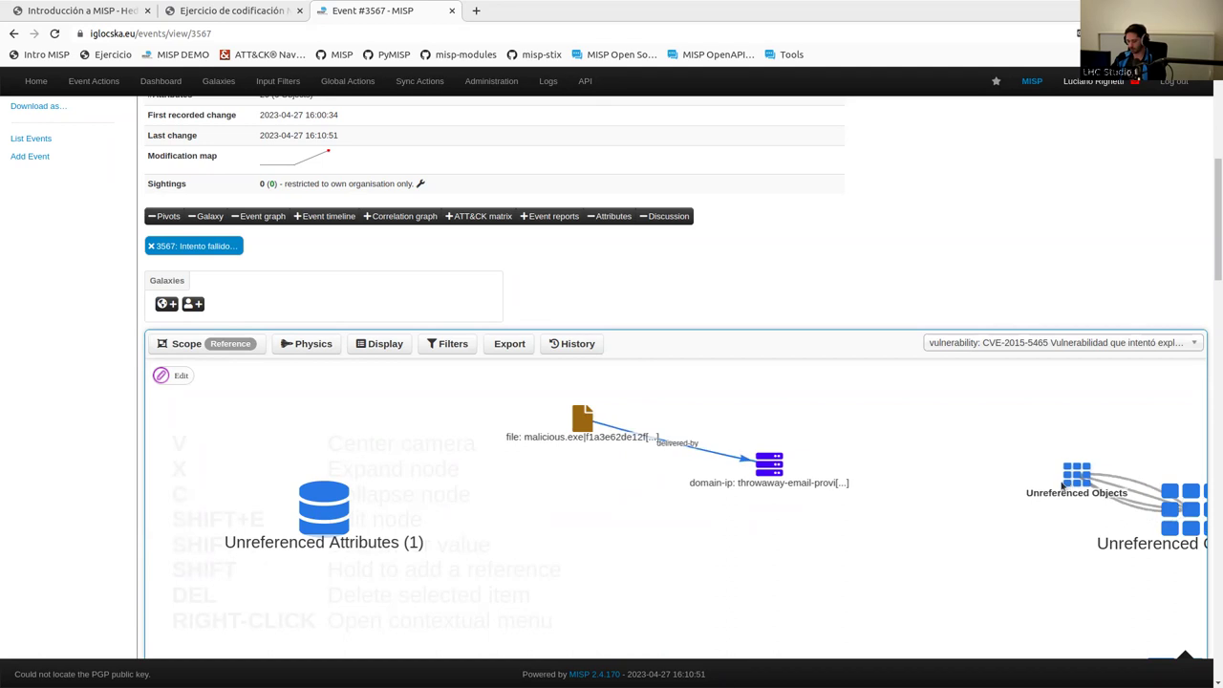
- Reload the event page, show the event graph and expand its Unreferenced Objects node into the individual objects
key(F5)
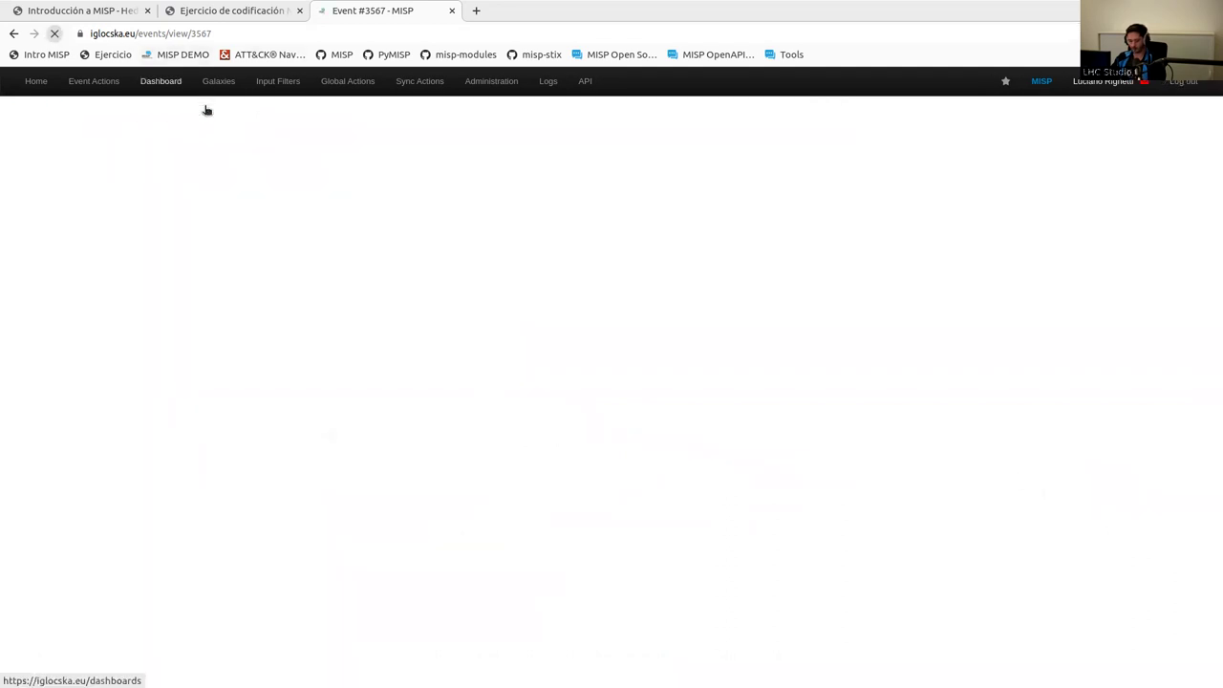
click(262, 230)
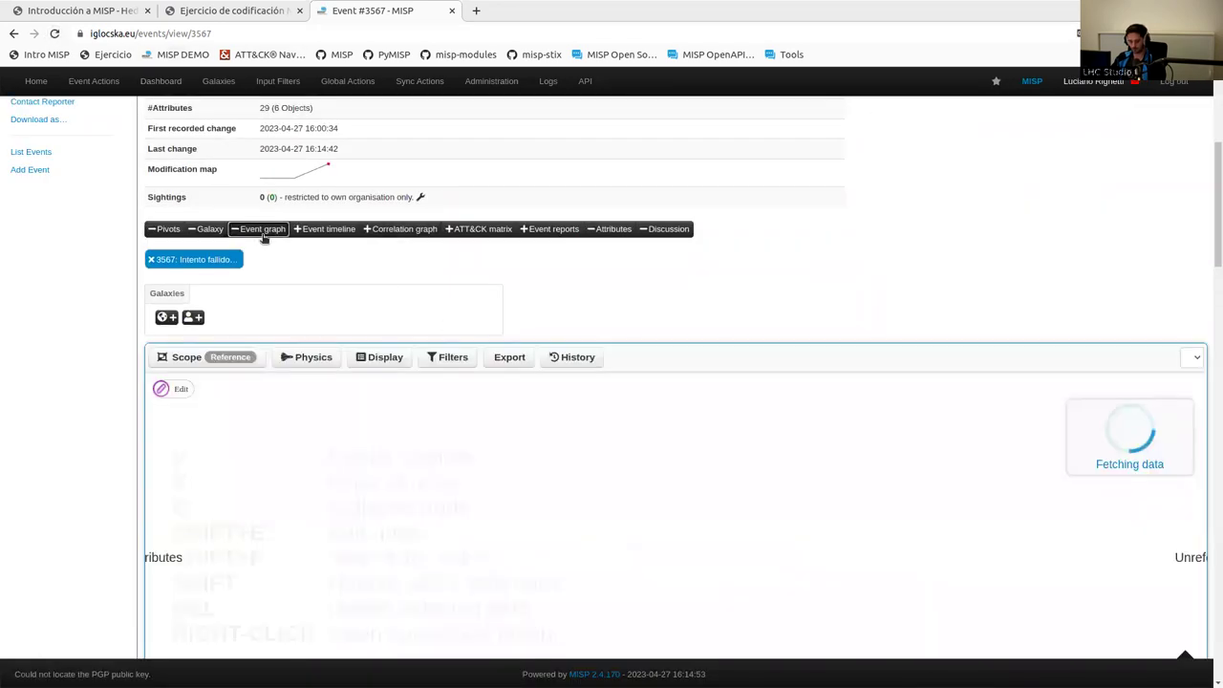
right_click(1070, 522)
click(1108, 583)
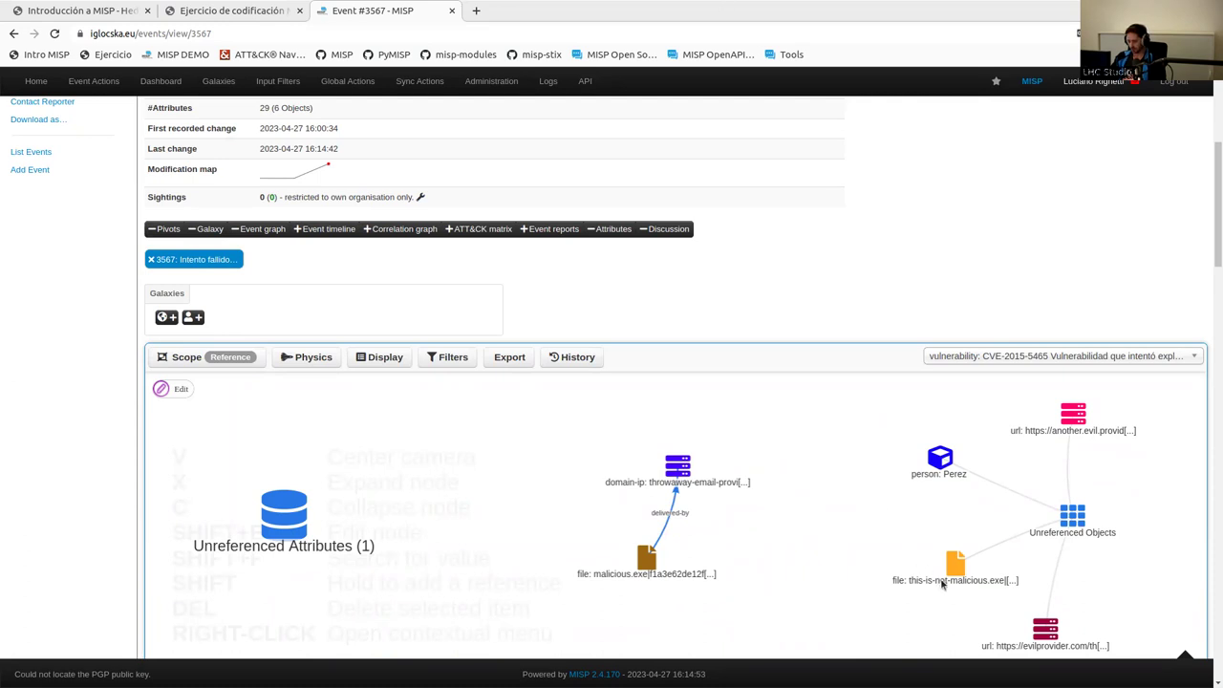
- Move the this-is-not-malicious.exe and malicious.exe nodes clear of the others and draw a reference from malicious.exe to this-is-not-malicious.exe
mouse_move(954, 573)
drag(954, 572, 862, 522)
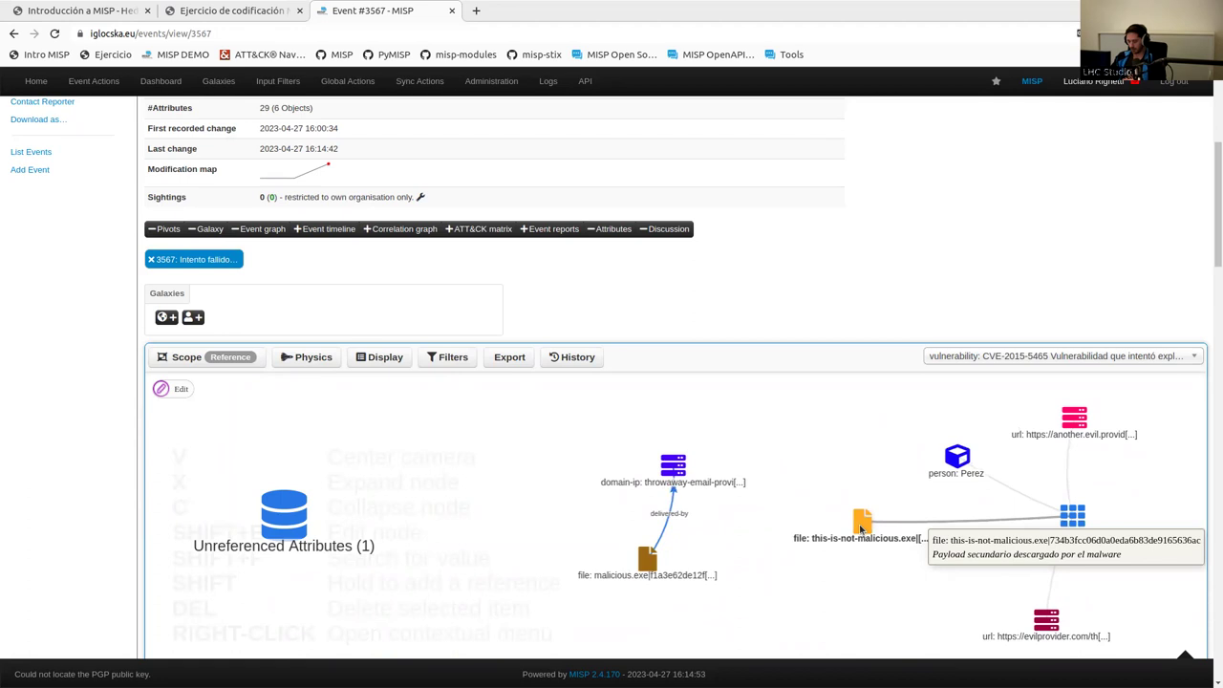
drag(652, 565, 603, 554)
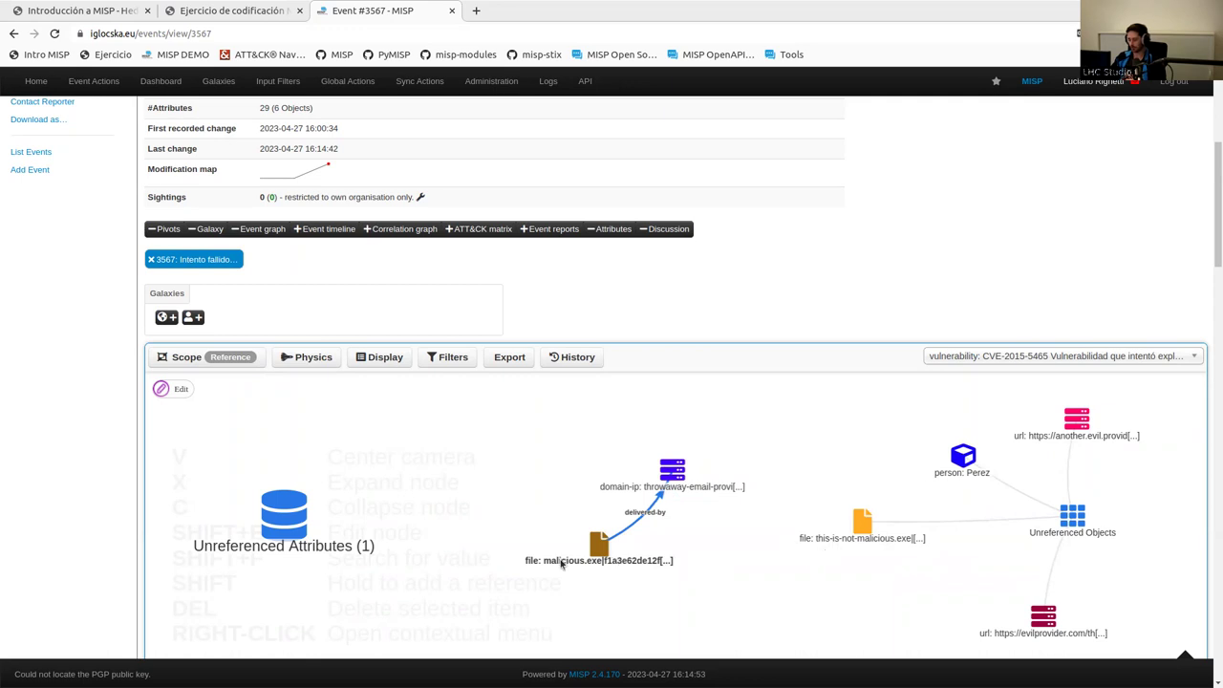
mouse_move(591, 559)
key(shift)
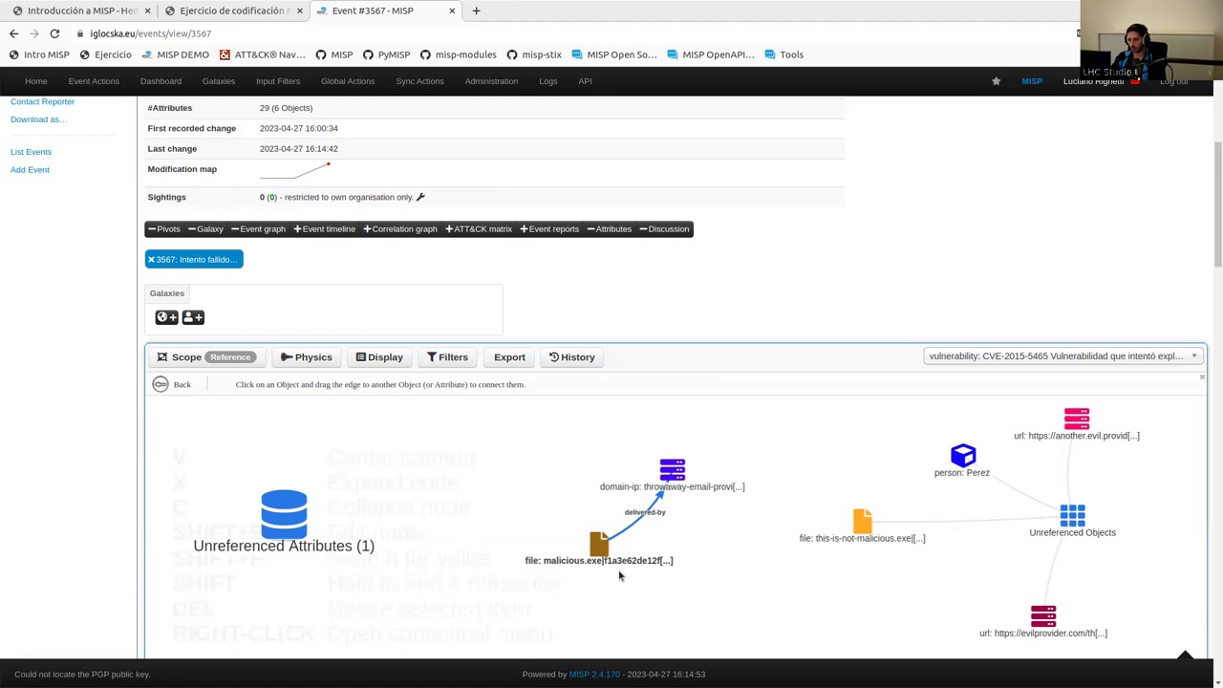
drag(604, 546, 863, 530)
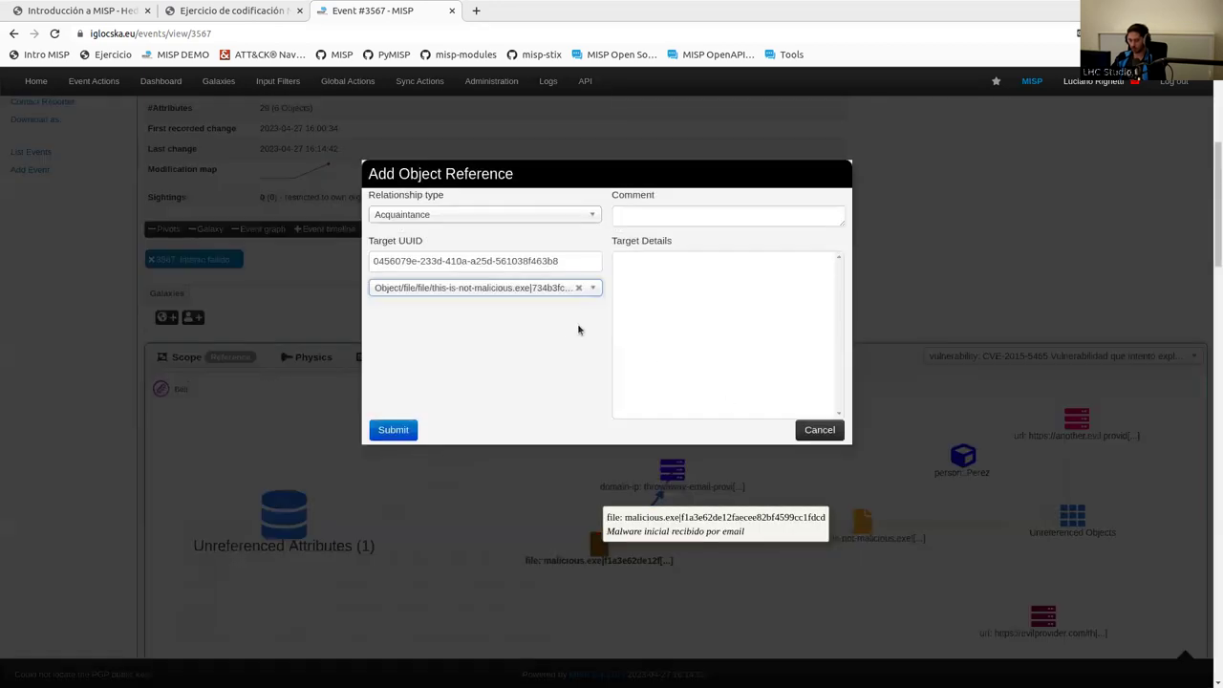
- Set the relationship type of the reference from malicious.exe to this-is-not-malicious.exe to downloads and save it
click(478, 219)
text(down)
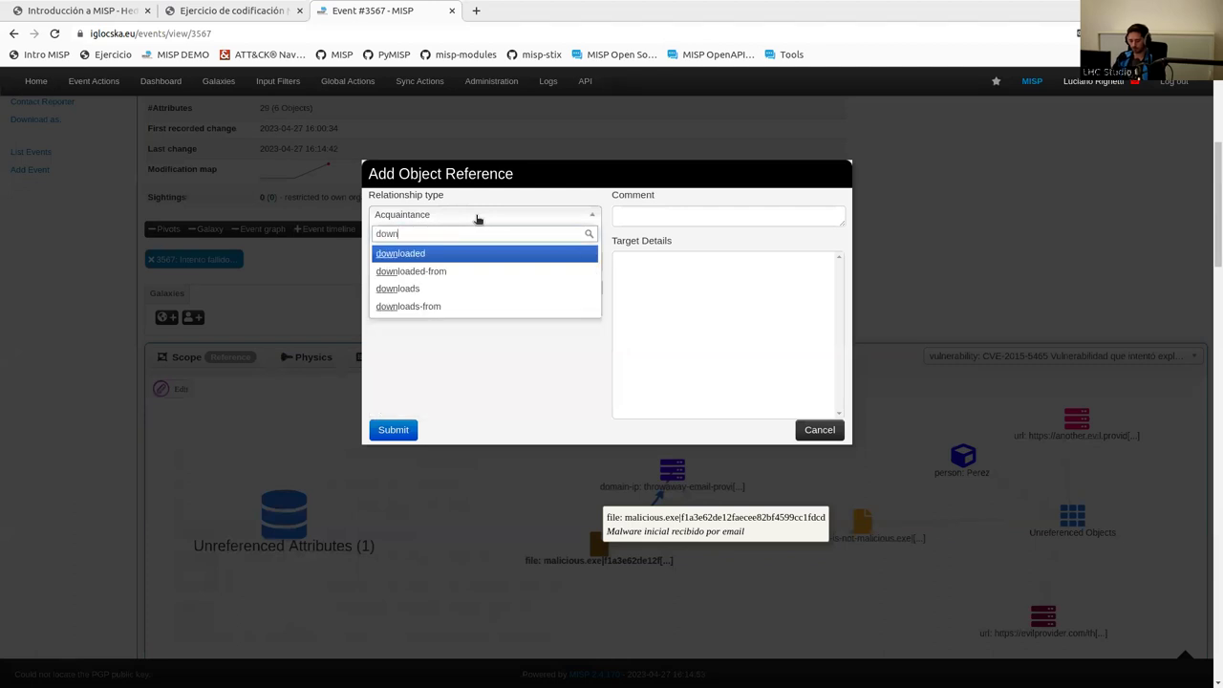
click(445, 288)
click(417, 432)
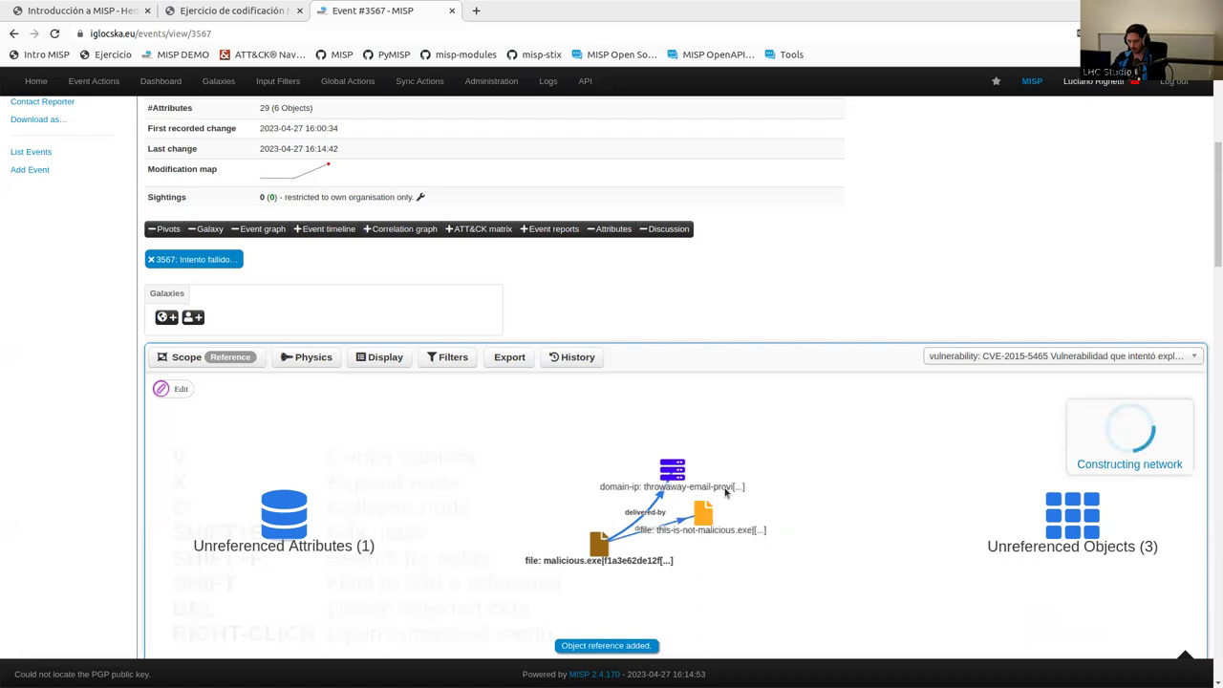
right_click(1074, 524)
click(1094, 571)
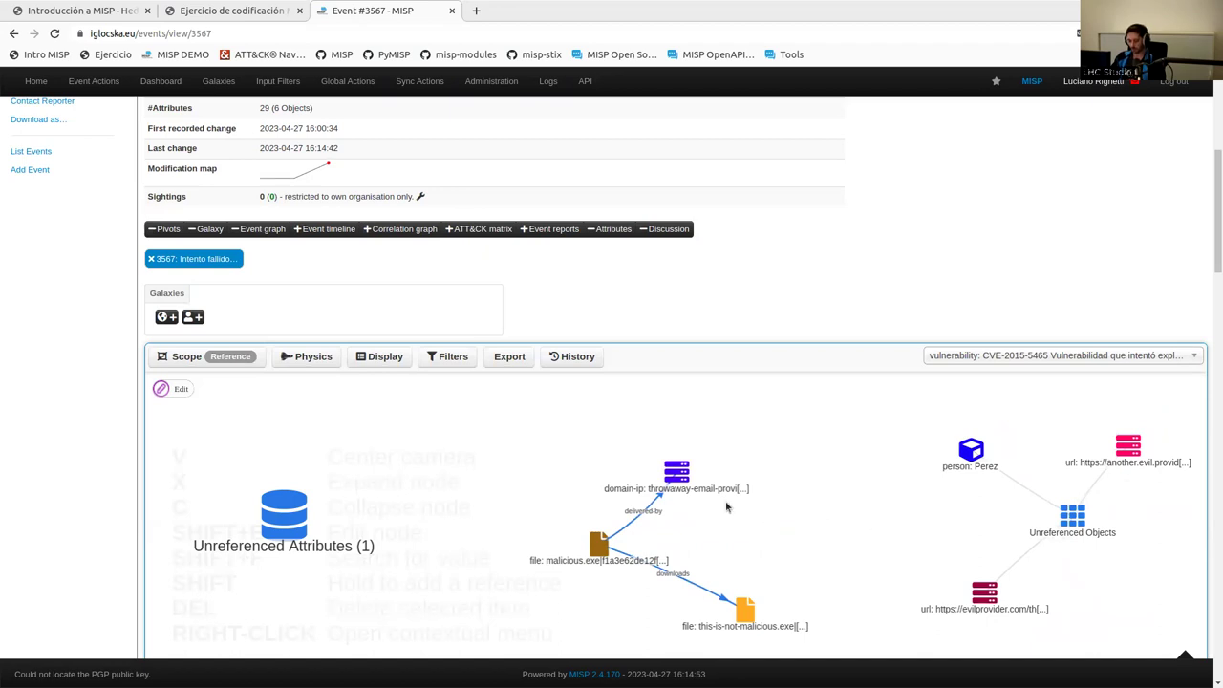
mouse_move(750, 612)
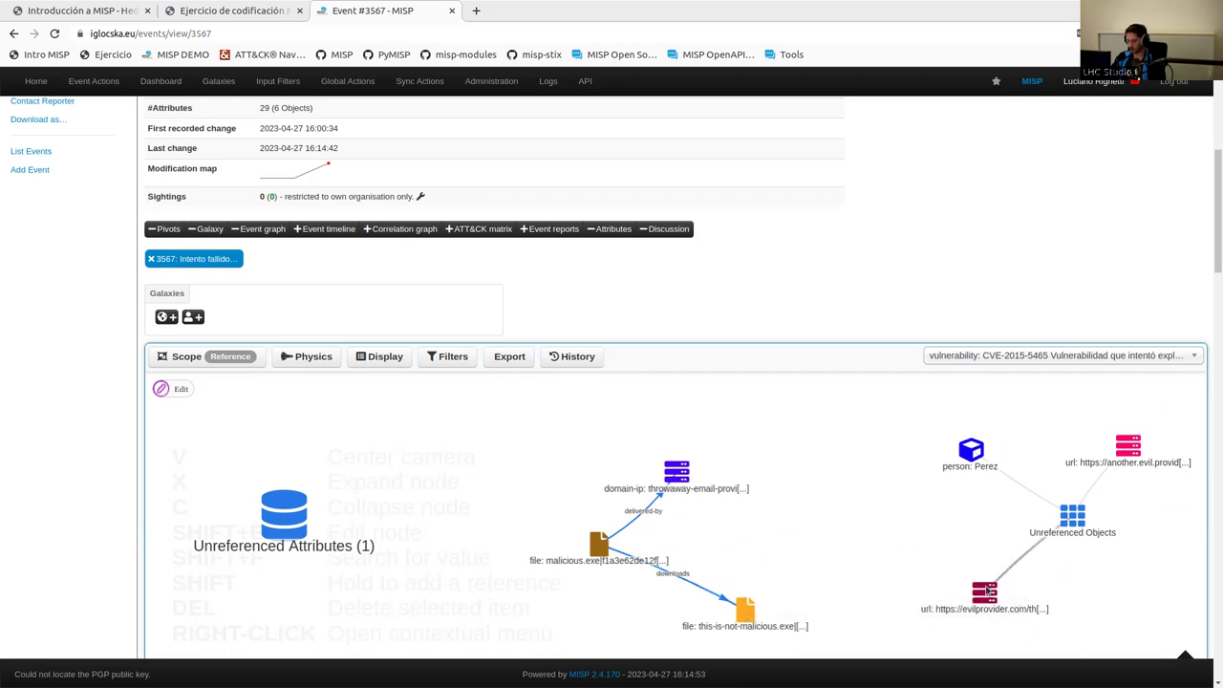
mouse_move(987, 590)
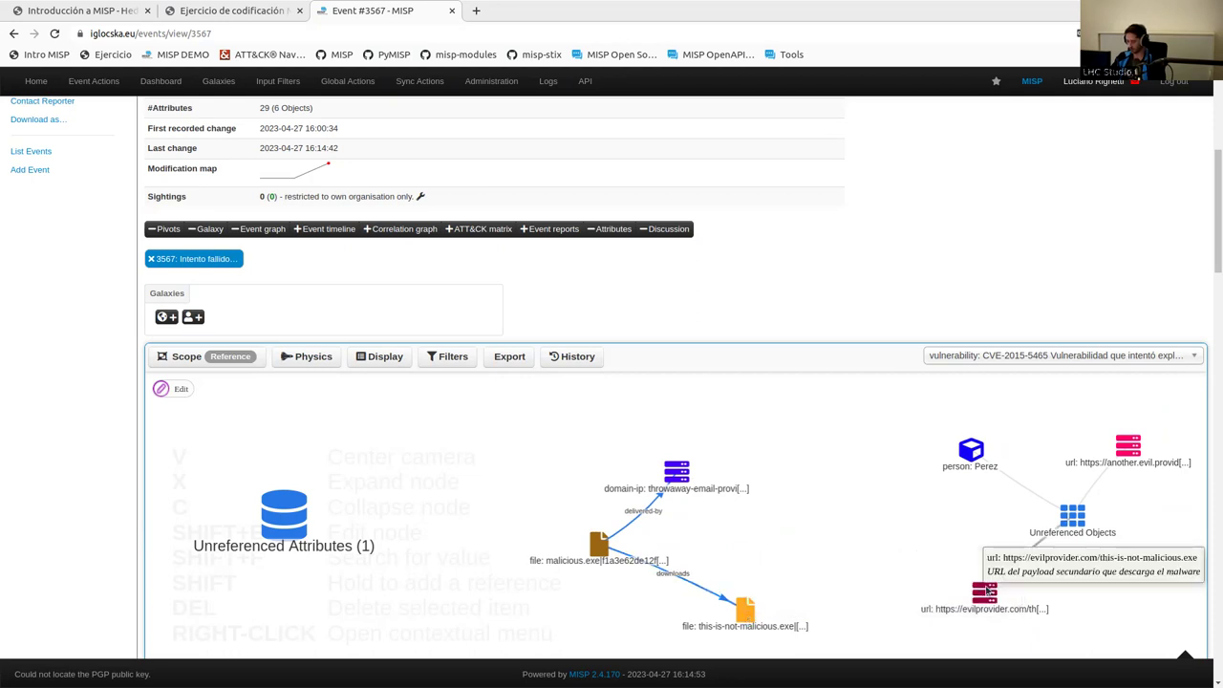
drag(987, 590, 919, 536)
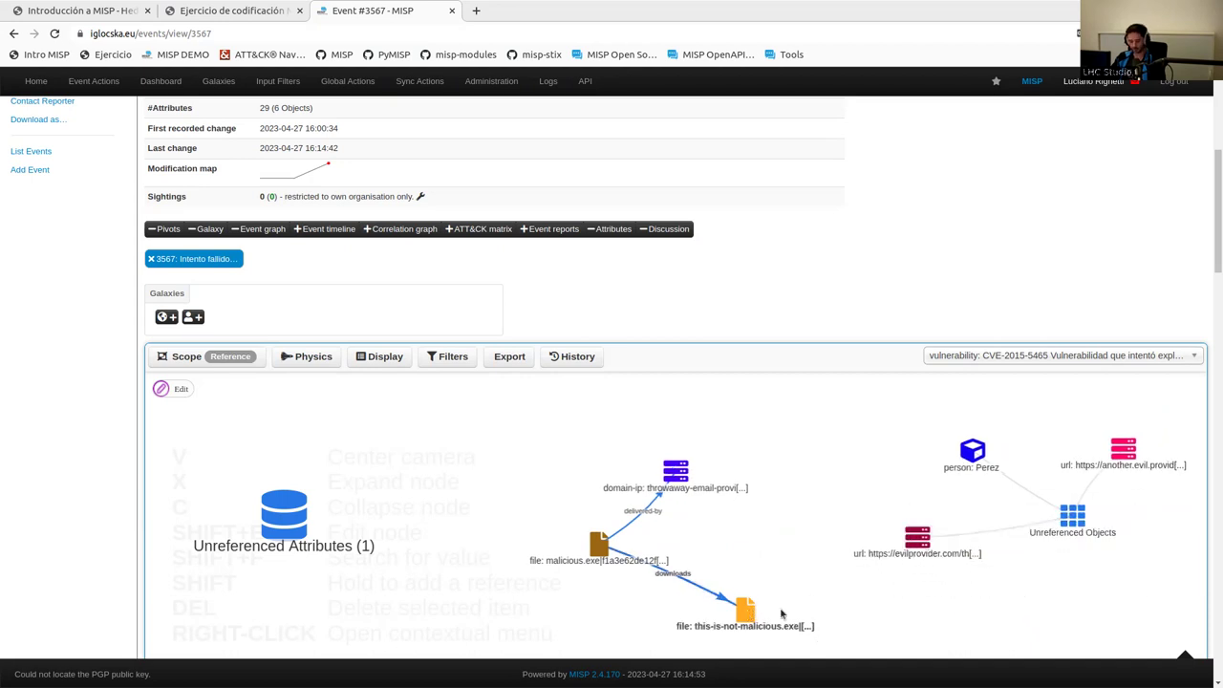
key(shift)
drag(745, 609, 919, 540)
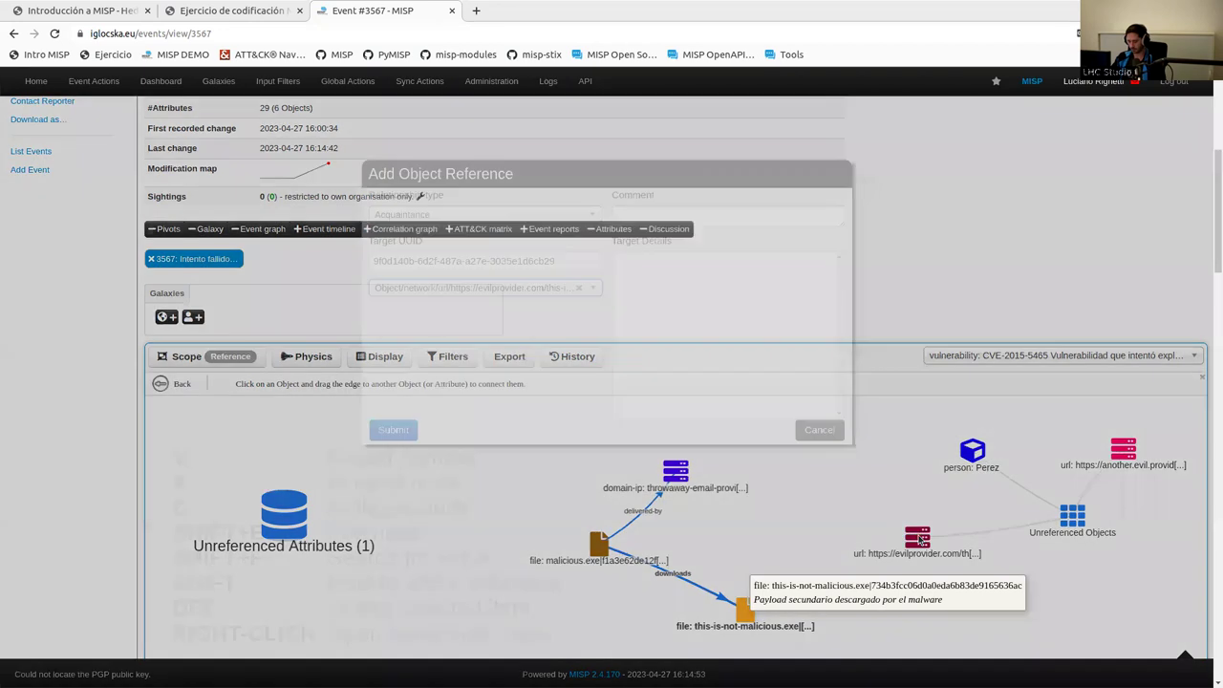
- Set the relationship type of the reference from this-is-not-malicious.exe to the evilprovider.com URL to downloaded-from and save it
click(486, 218)
text(dow)
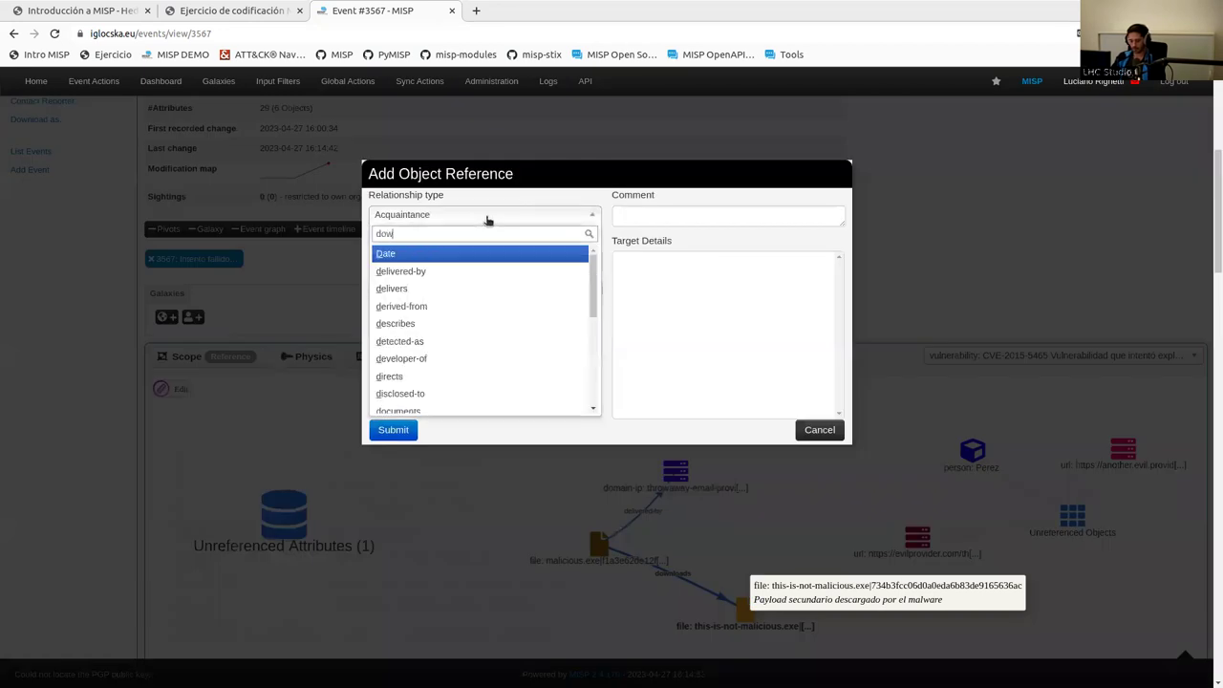
text(nload)
click(469, 271)
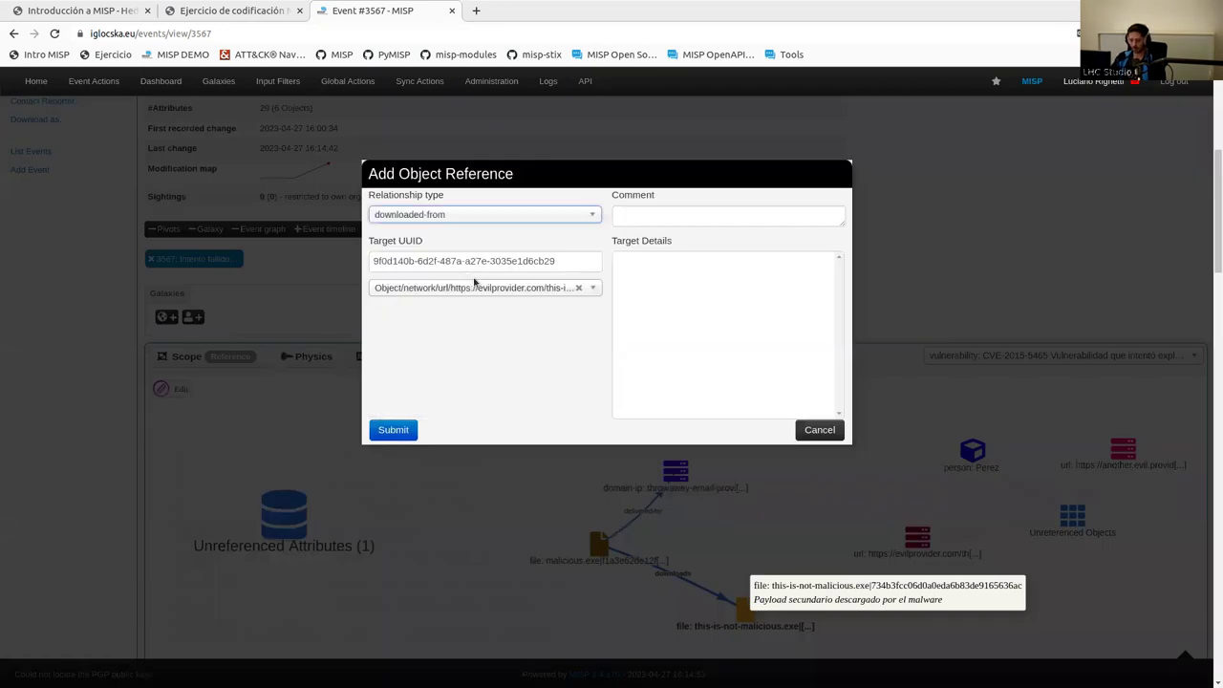
click(395, 429)
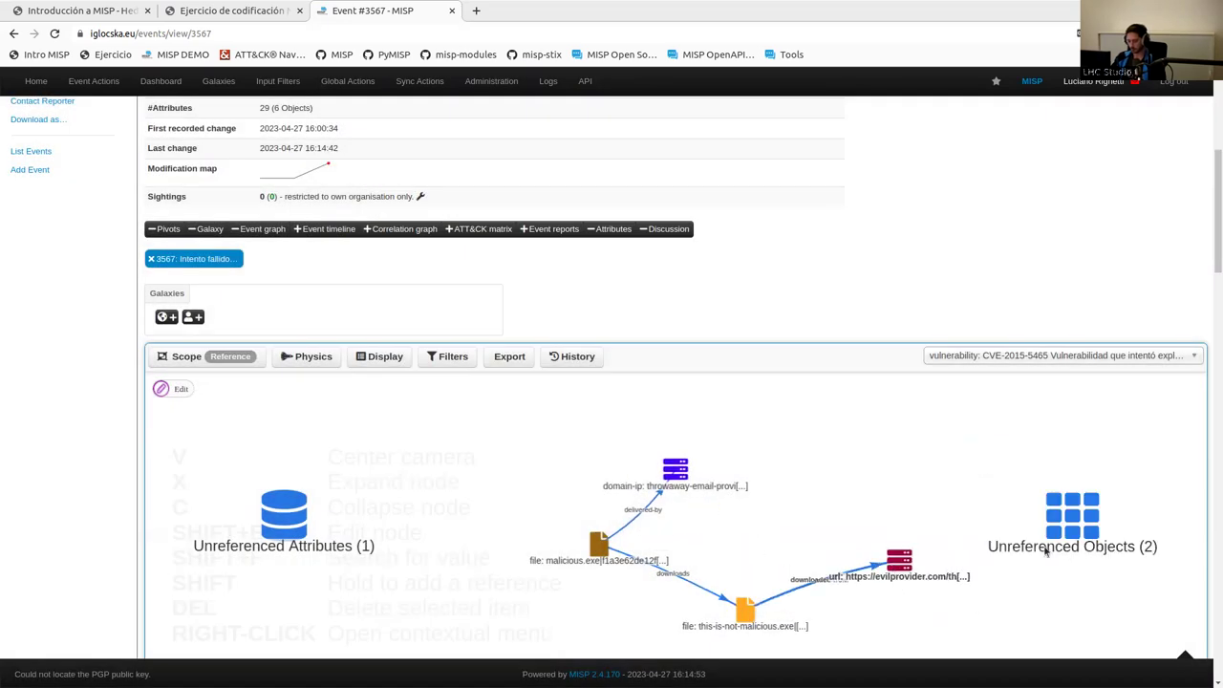
- Expand the Unreferenced Objects node to show the remaining person and URL objects beside the linked ones
right_click(1069, 527)
click(1111, 582)
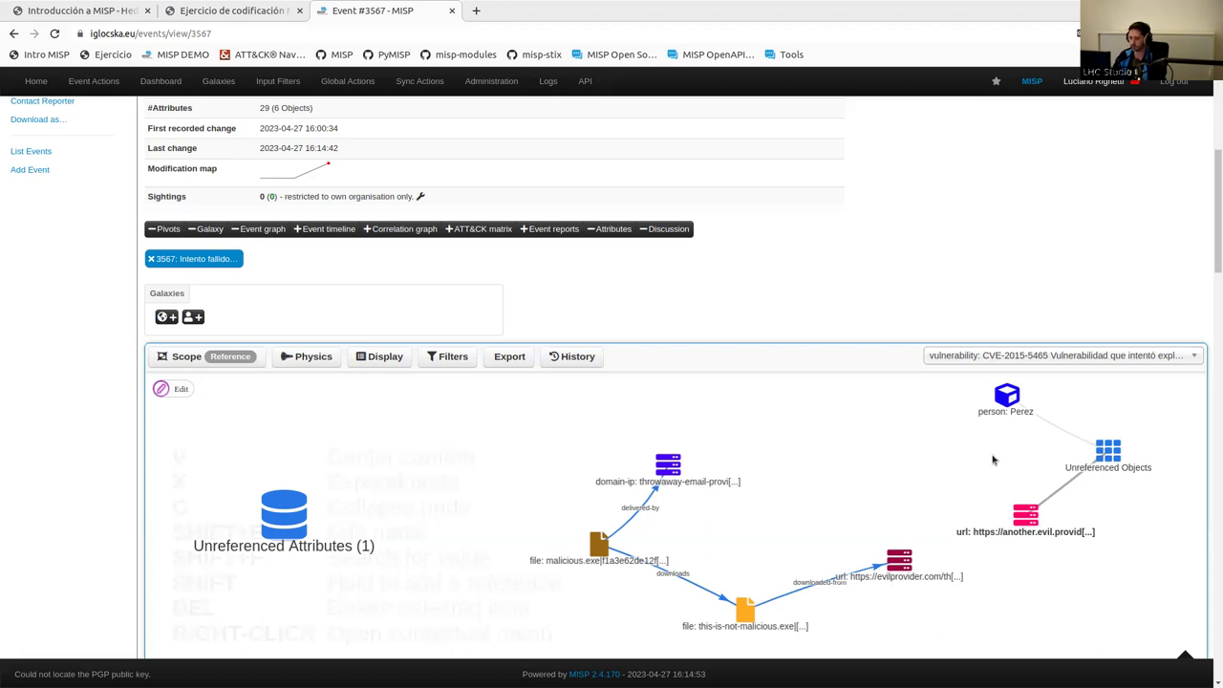
scroll(1210, 286, down, 3)
scroll(1211, 277, up, 1)
scroll(961, 399, up, 2)
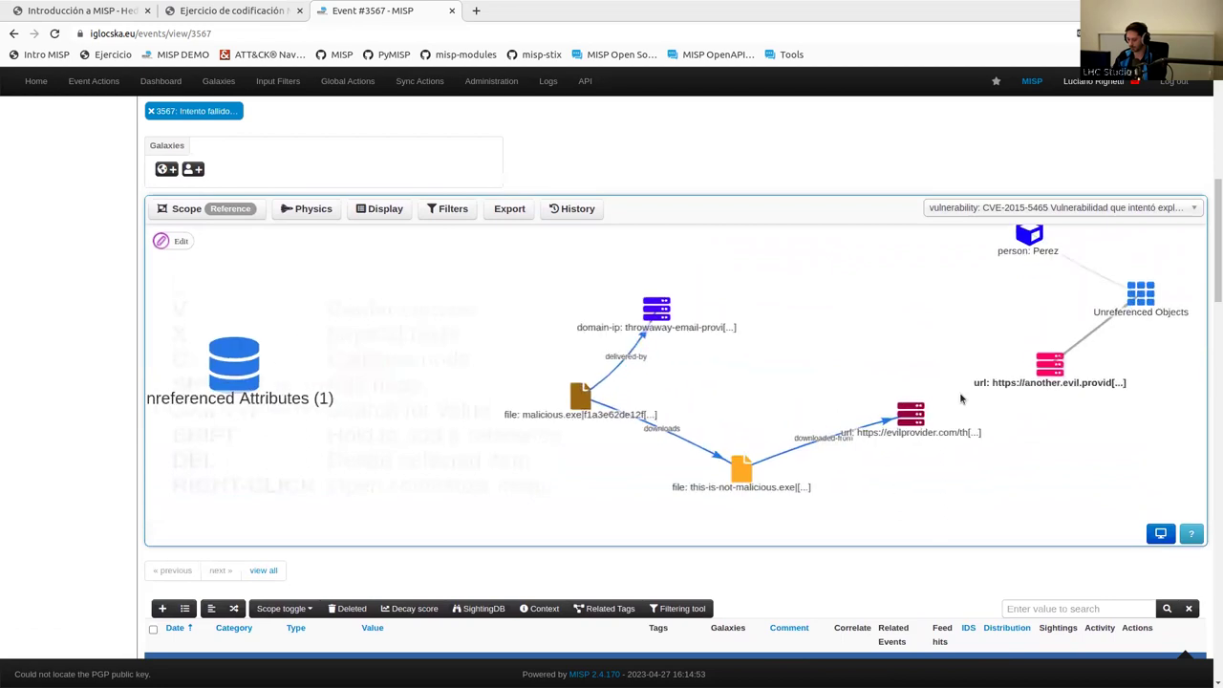
scroll(961, 399, up, 1)
scroll(1040, 377, up, 1)
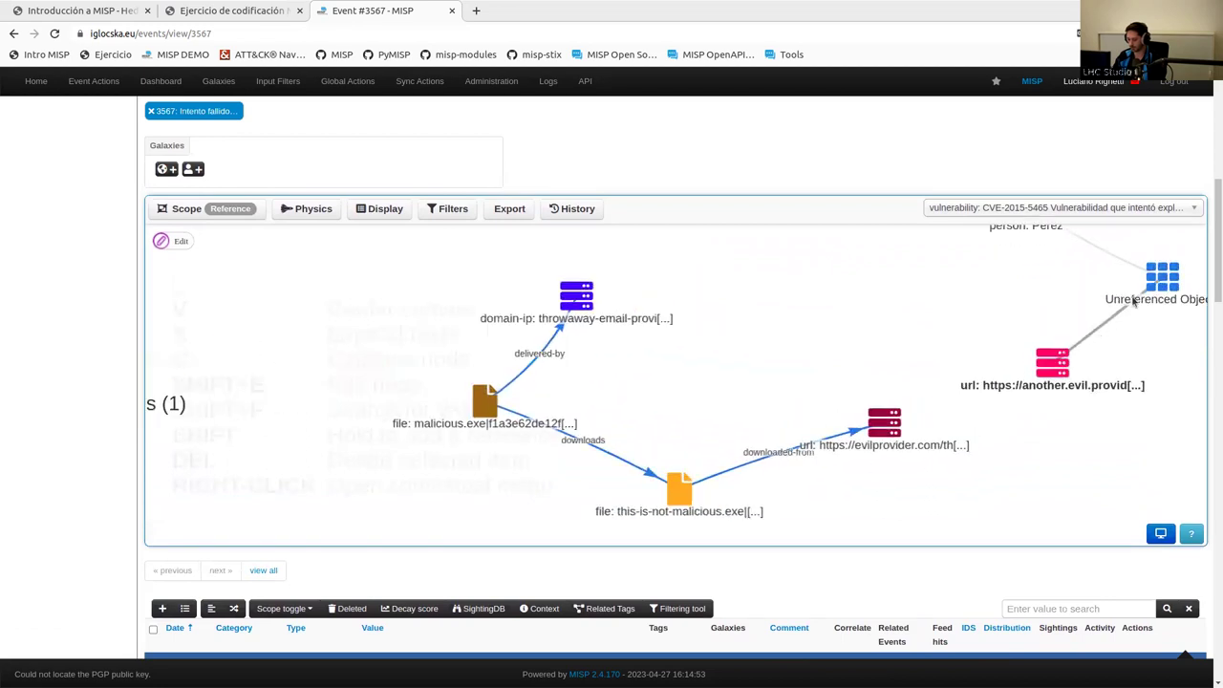
- Add an exfiltrates-to reference from the this-is-not-malicious.exe file object to the another.evil.provider URL object in the event graph
scroll(1210, 253, up, 1)
scroll(1056, 327, down, 3)
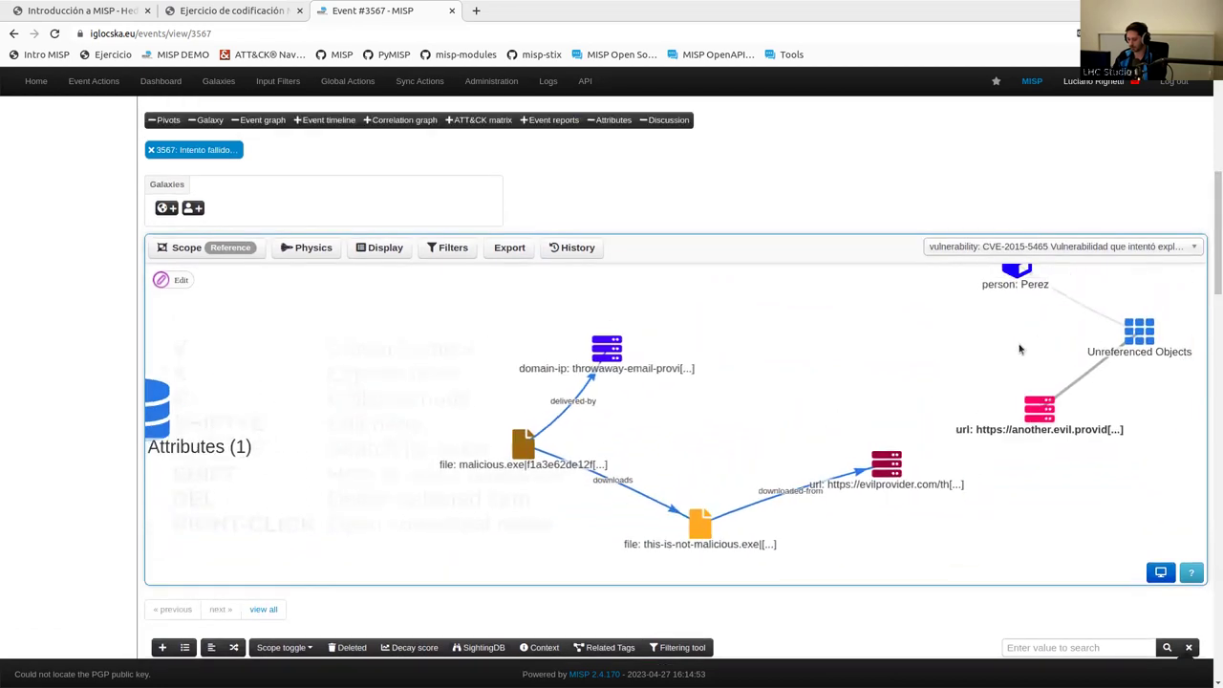
drag(971, 378, 889, 366)
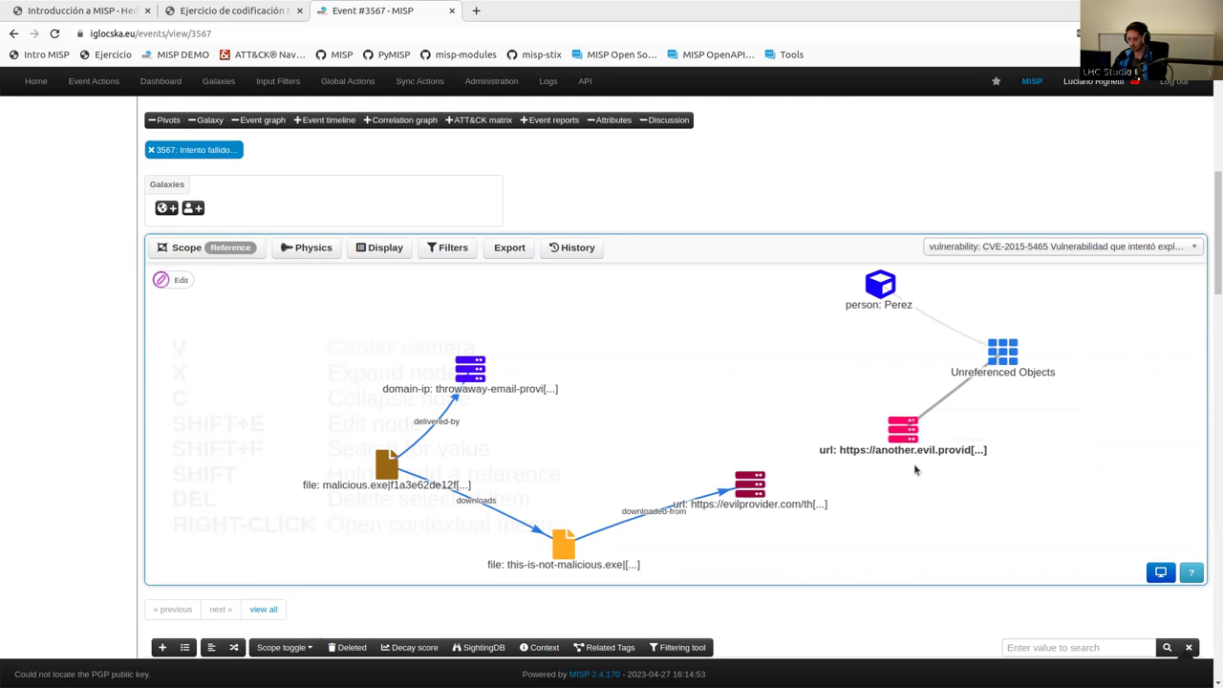
drag(760, 499, 741, 427)
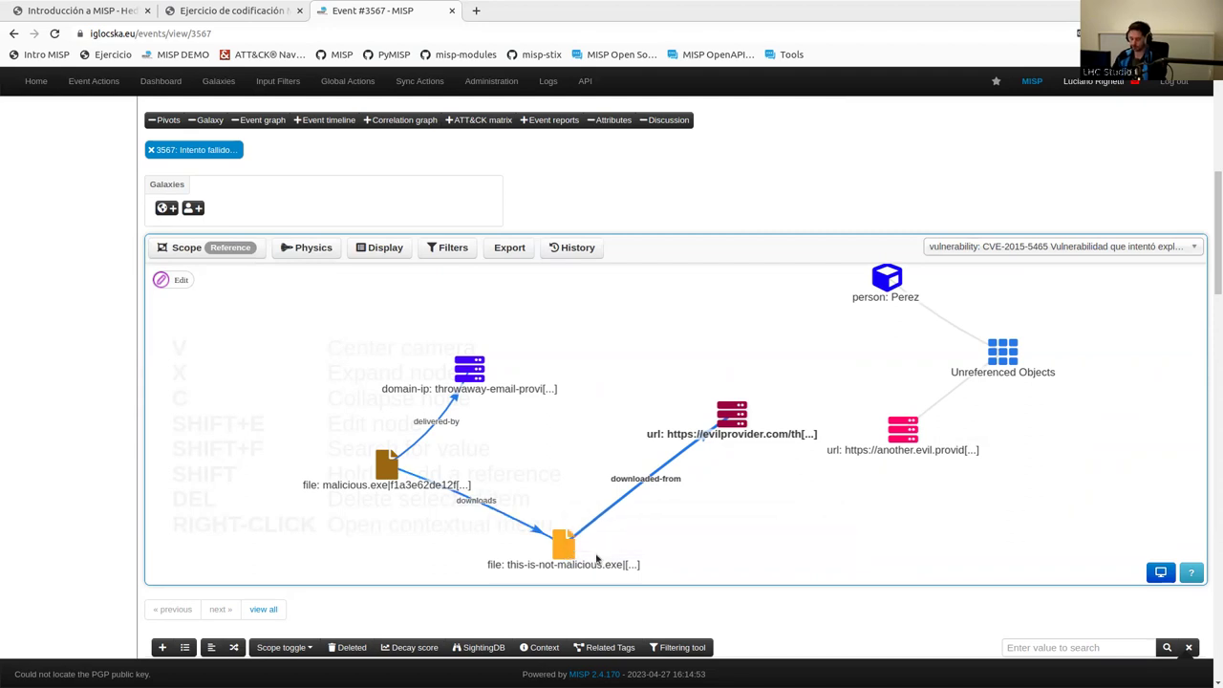
key(shift)
drag(567, 554, 902, 440)
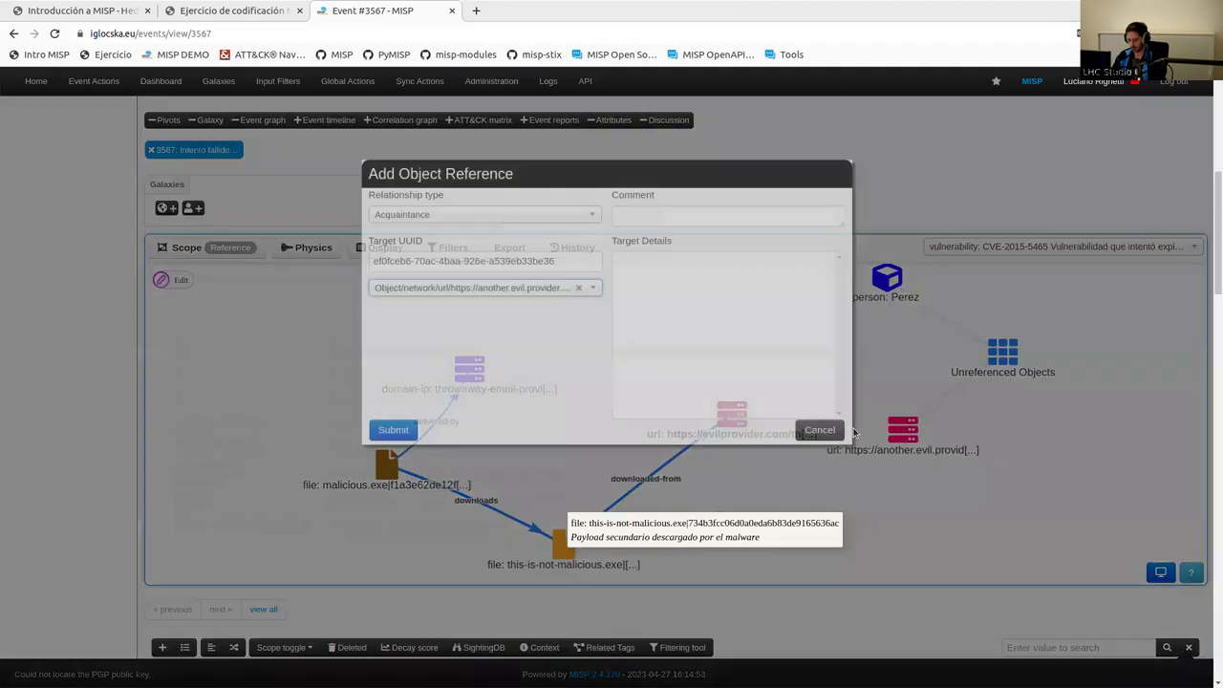
click(496, 218)
text(exfi)
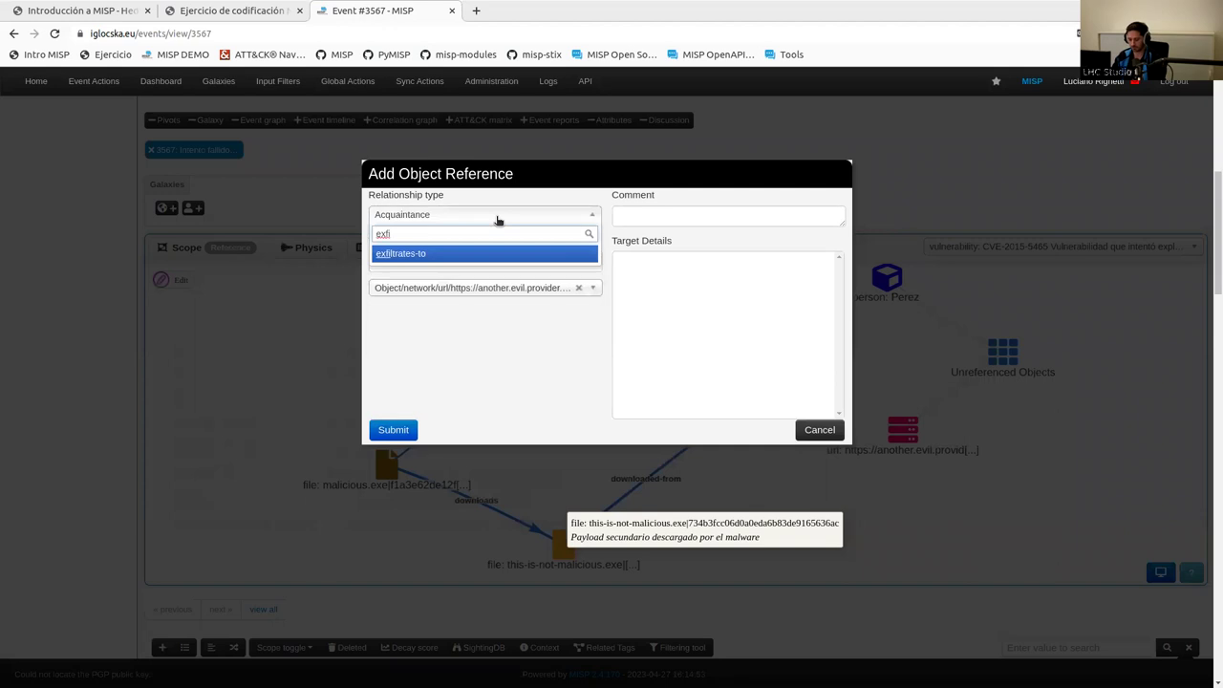
click(435, 254)
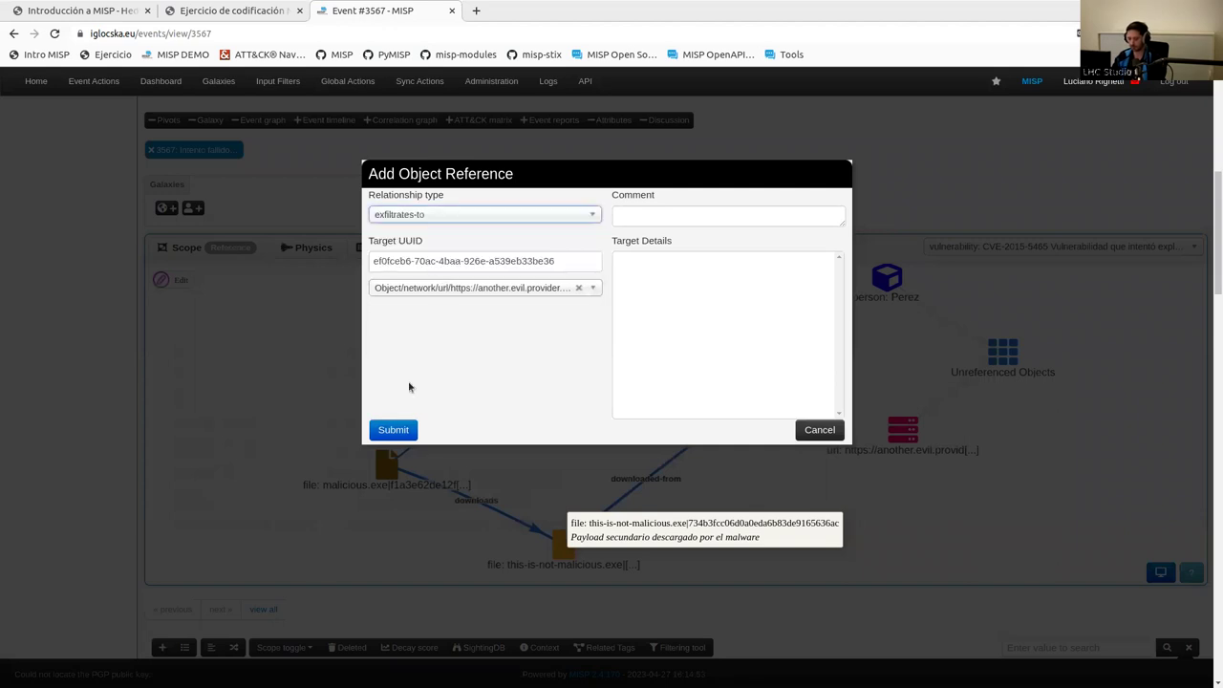
click(394, 429)
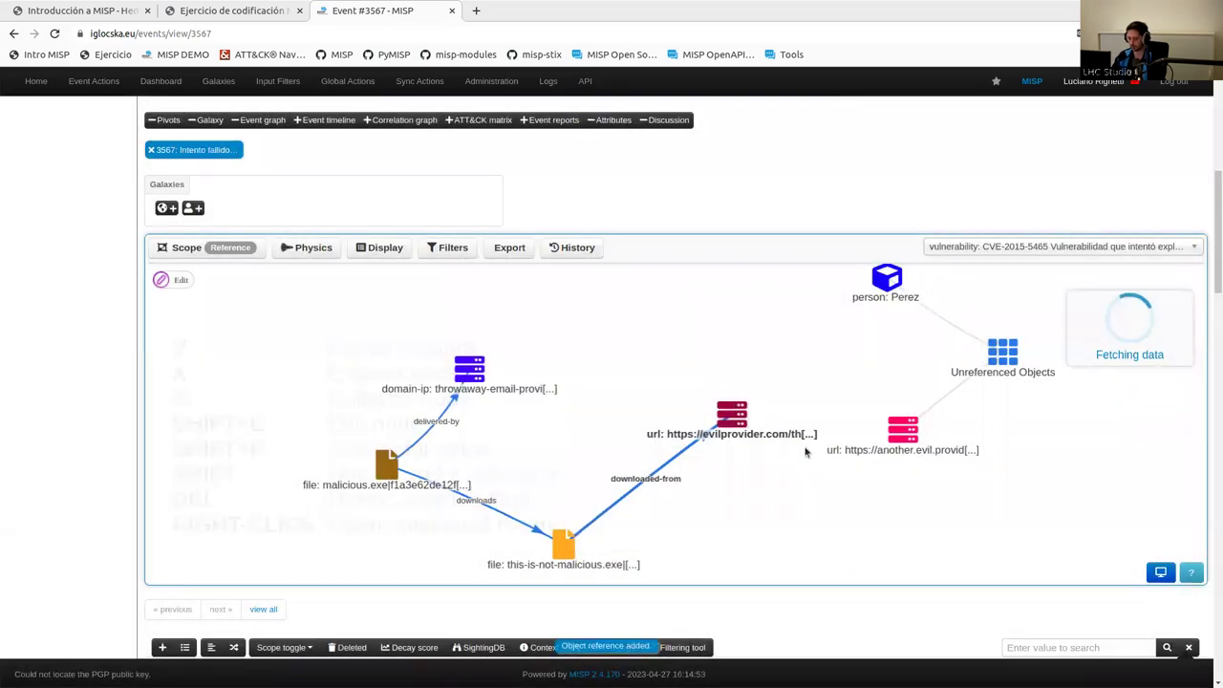
- Expand the unreferenced attributes node and spread out the CVE-2015-5465 vulnerability, file and URL nodes in the graph
drag(513, 427, 603, 330)
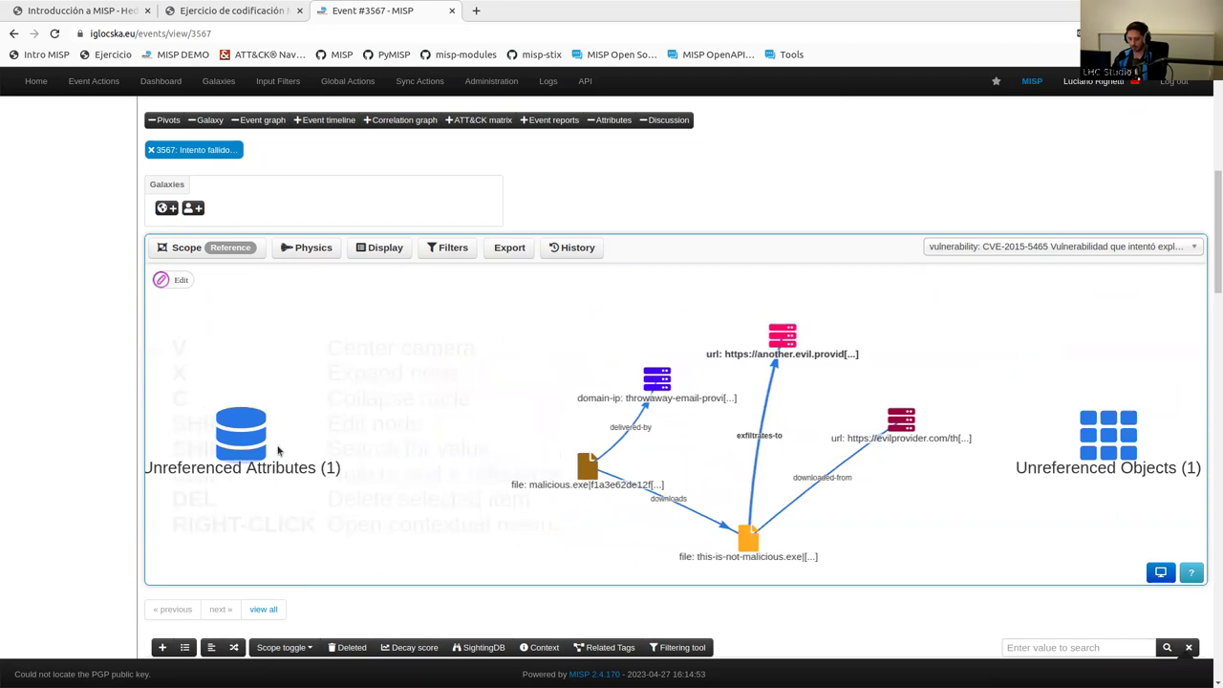
right_click(252, 442)
click(368, 501)
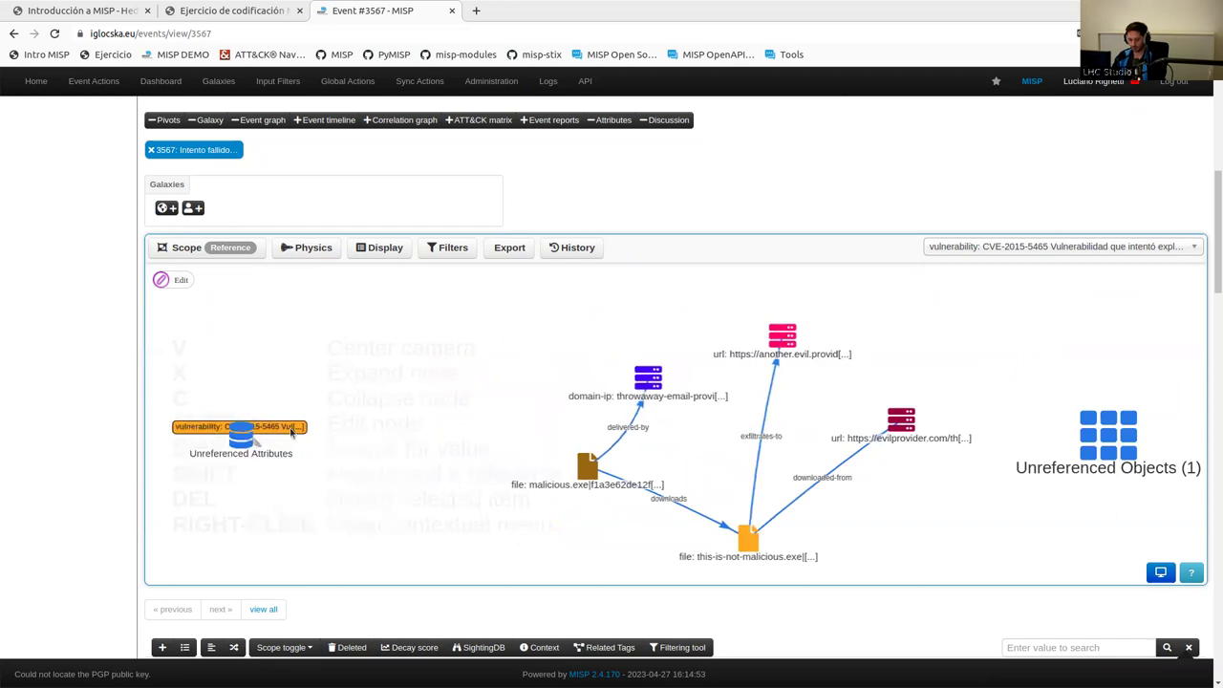
drag(291, 432, 517, 350)
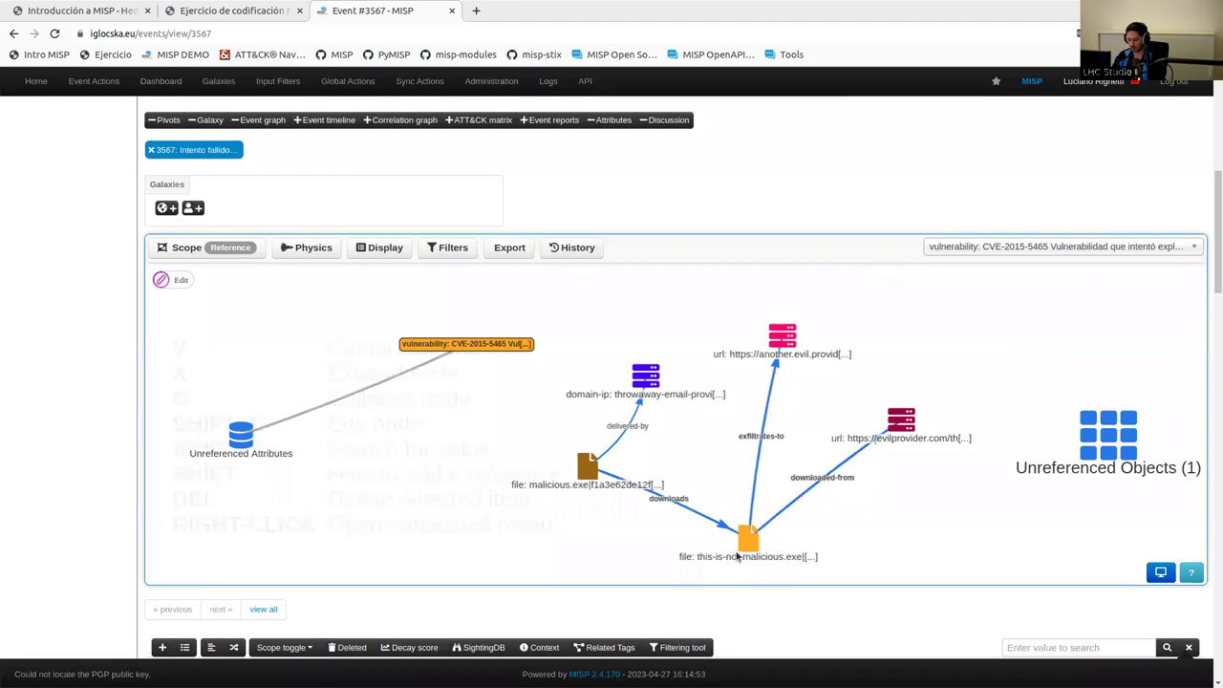
drag(743, 541, 741, 522)
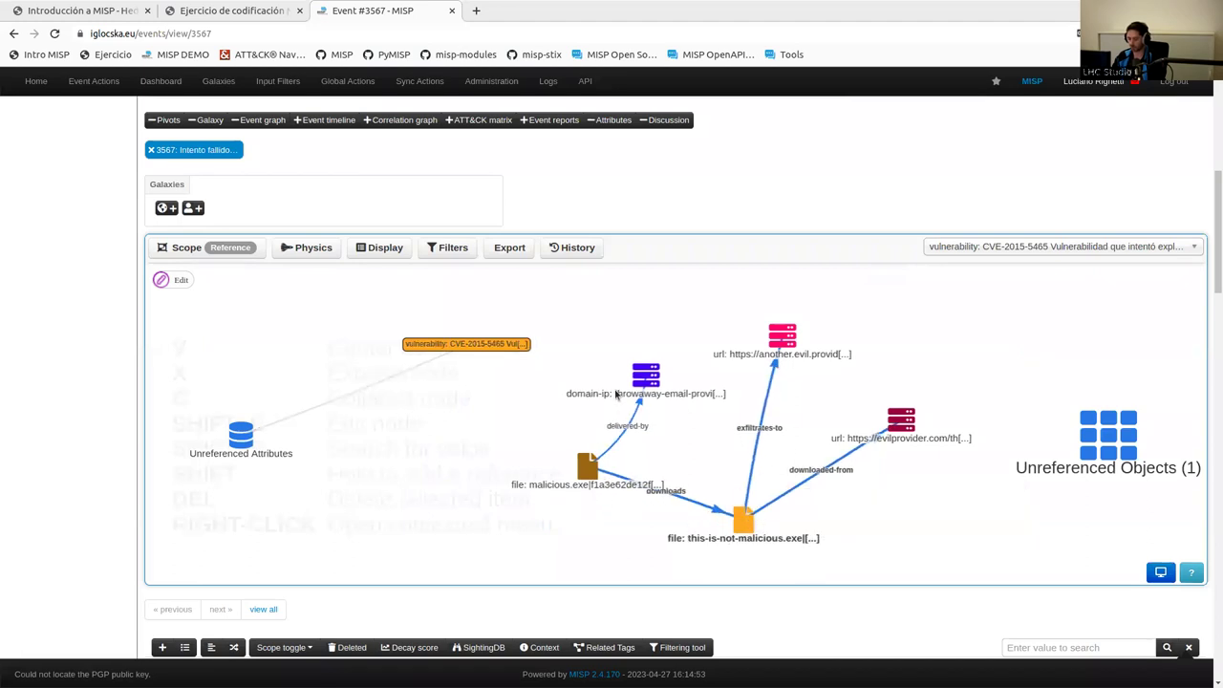
drag(589, 473, 614, 408)
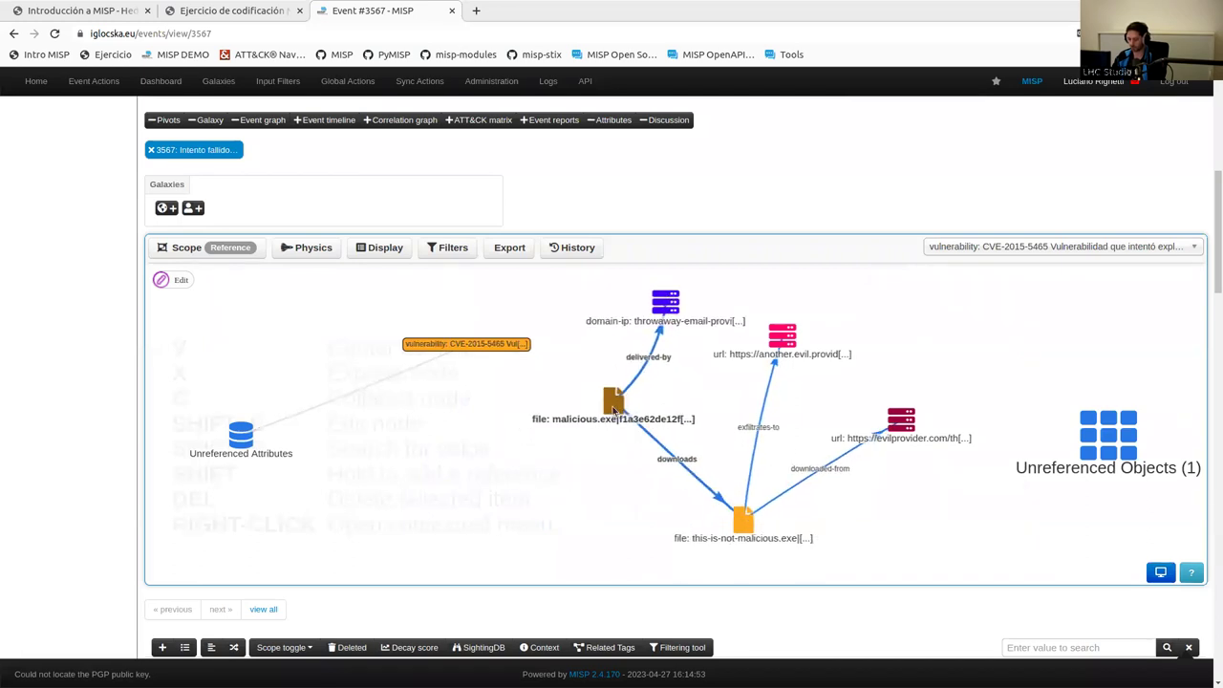
- Add an exploits reference from the this-is-not-malicious.exe file object to the CVE-2015-5465 vulnerability attribute
key(shift)
drag(745, 511, 457, 346)
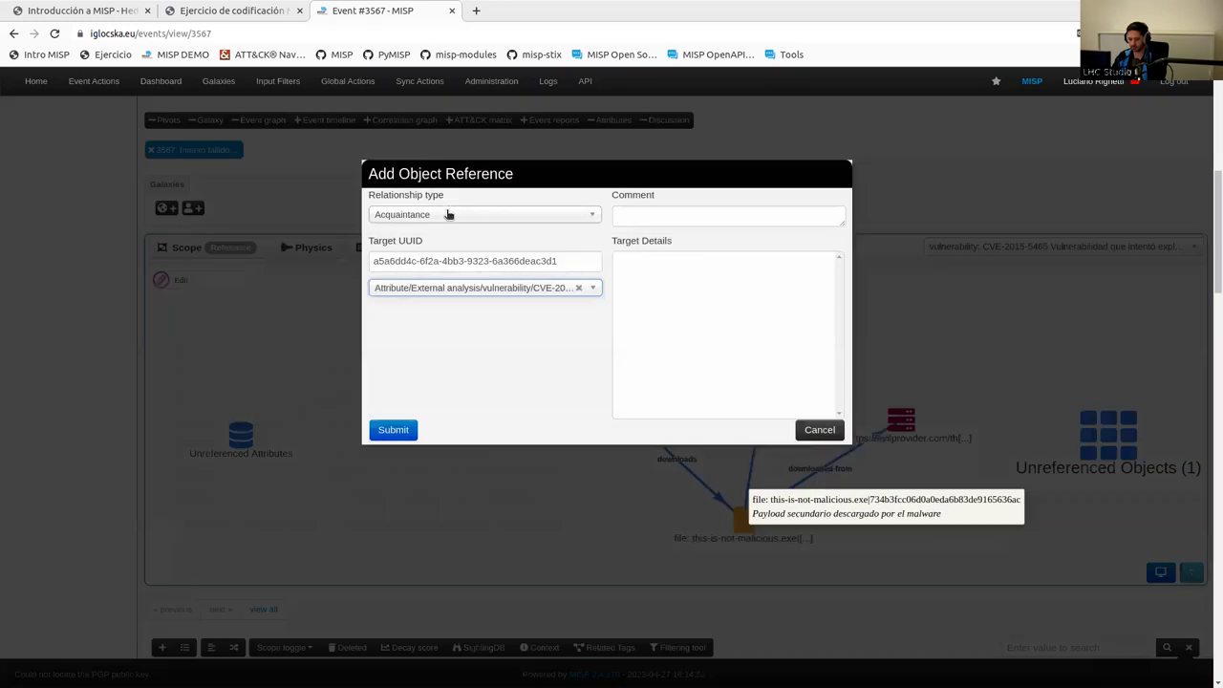
click(449, 214)
text(explo)
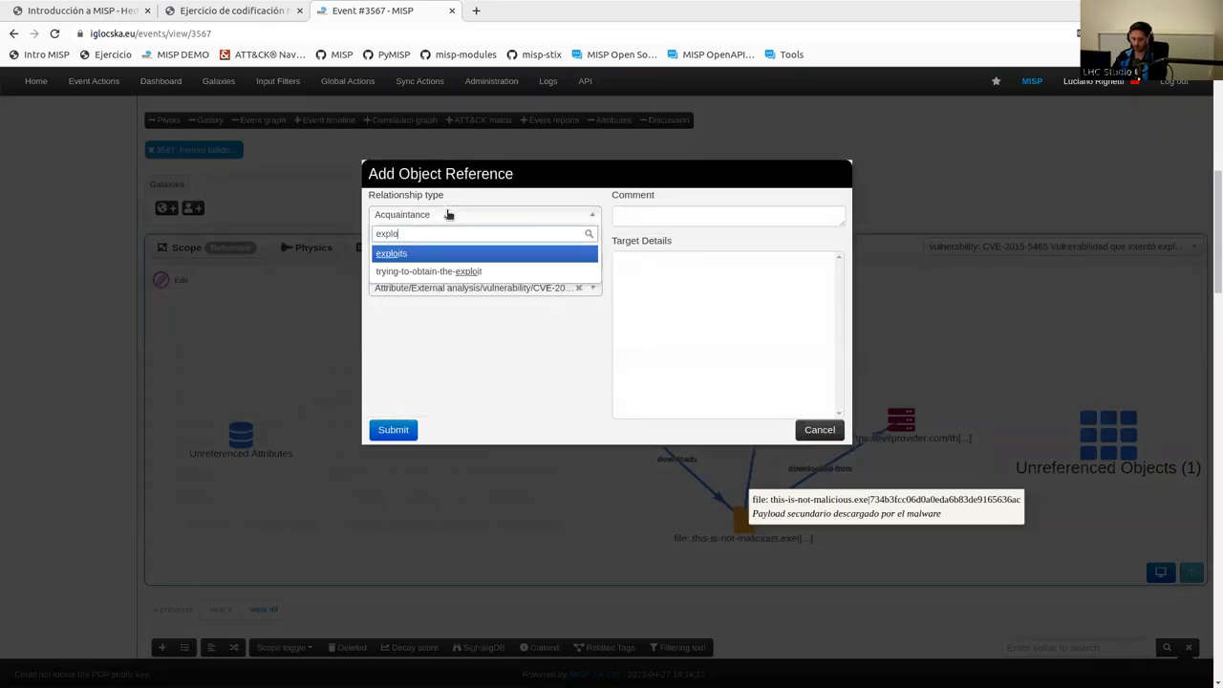
click(409, 253)
click(393, 430)
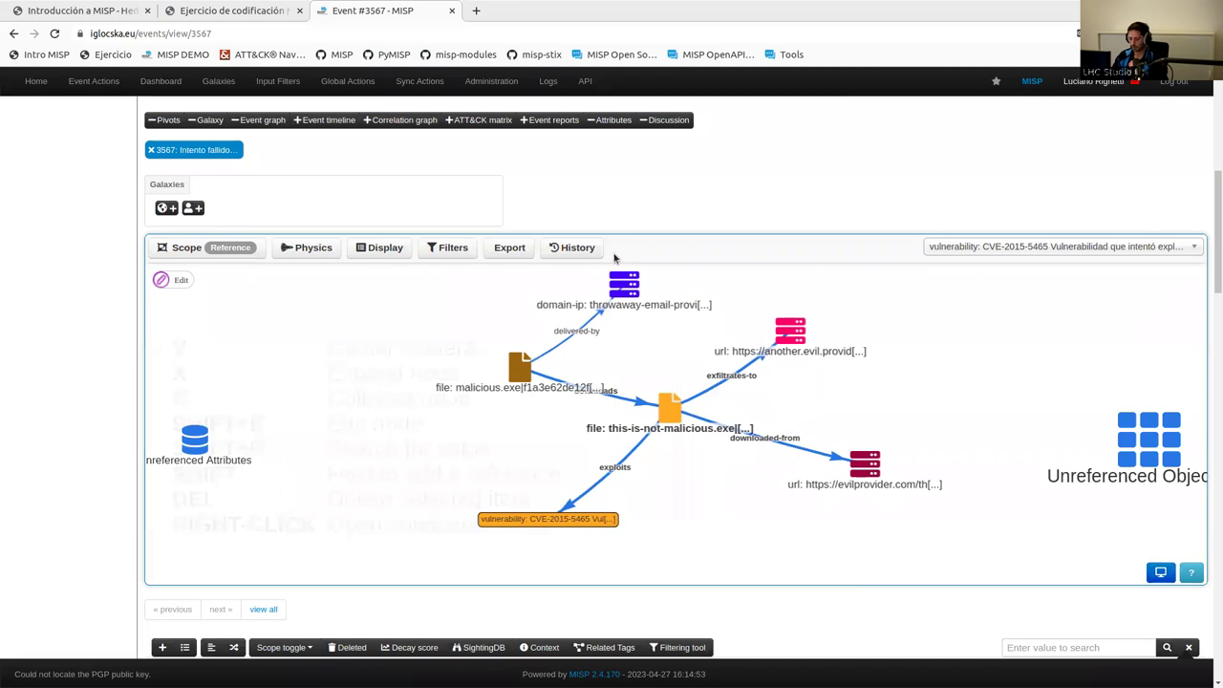
- Adjust the this-is-not-malicious.exe node's position and save the graph to the network history as "estado inicial"
drag(669, 409, 669, 416)
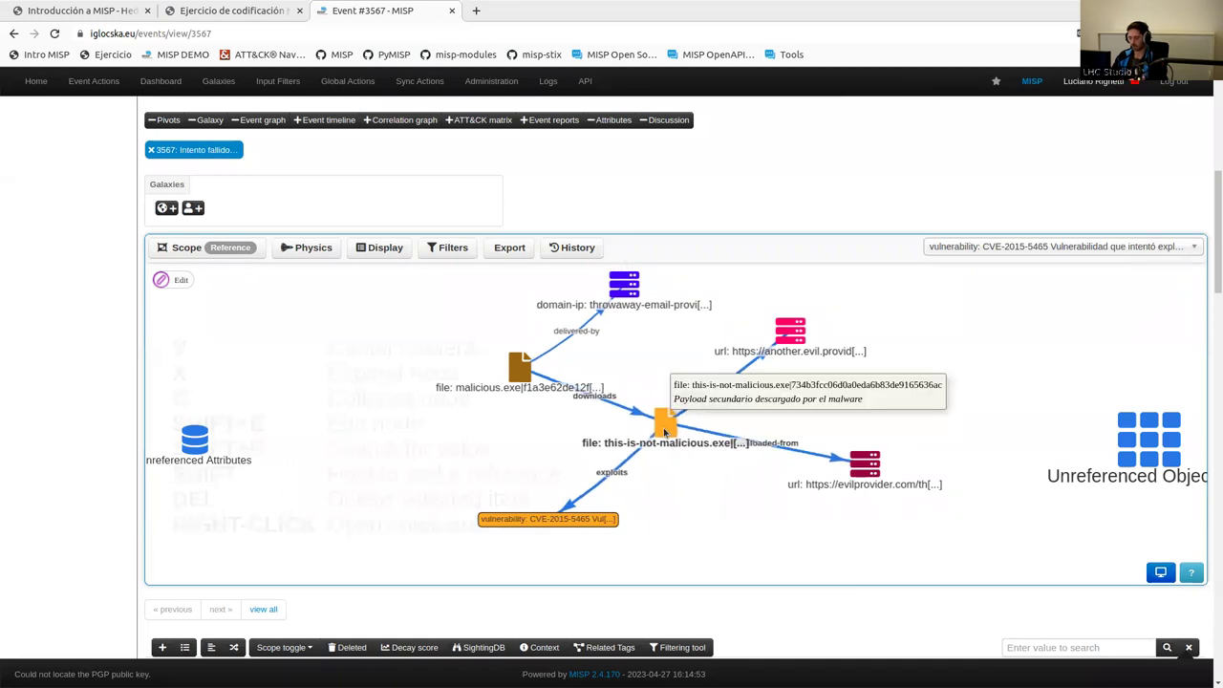
click(578, 248)
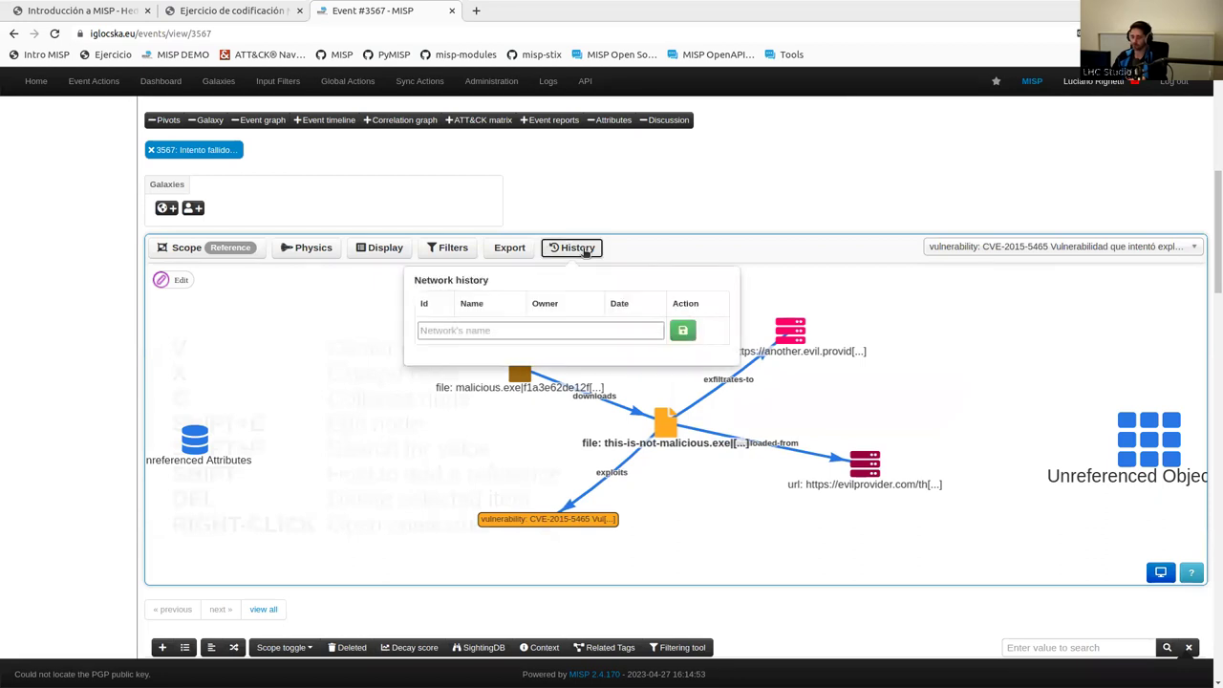
click(580, 327)
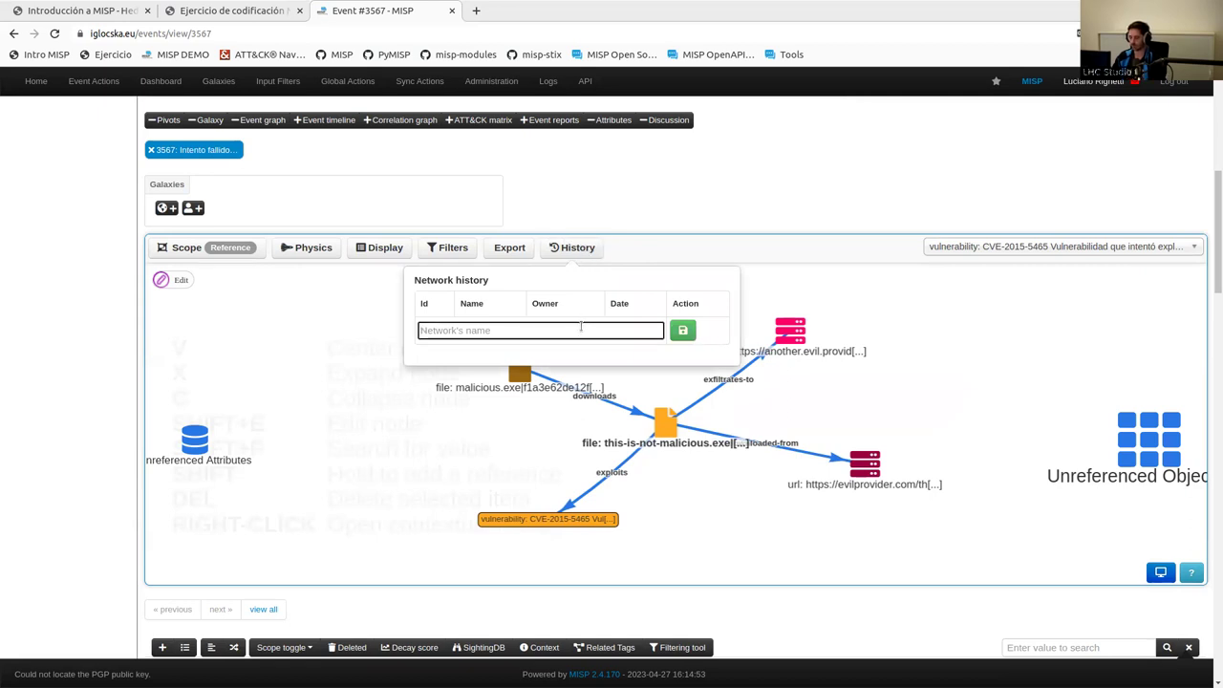
text(estado inicial)
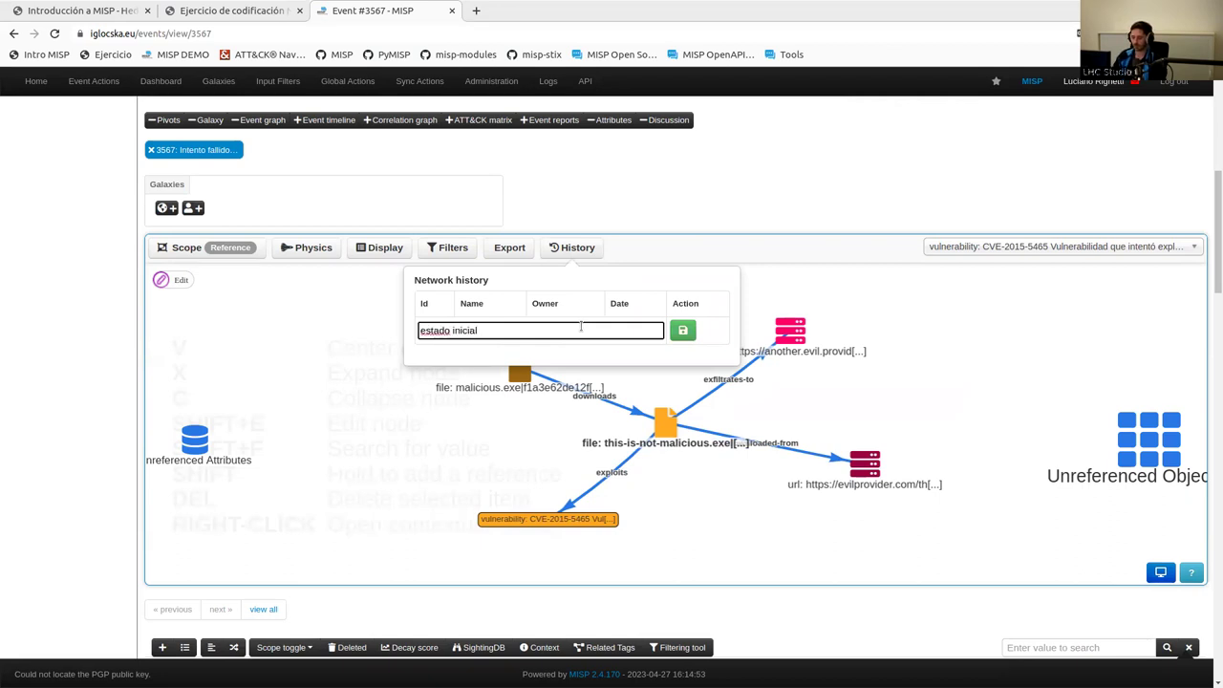
click(688, 332)
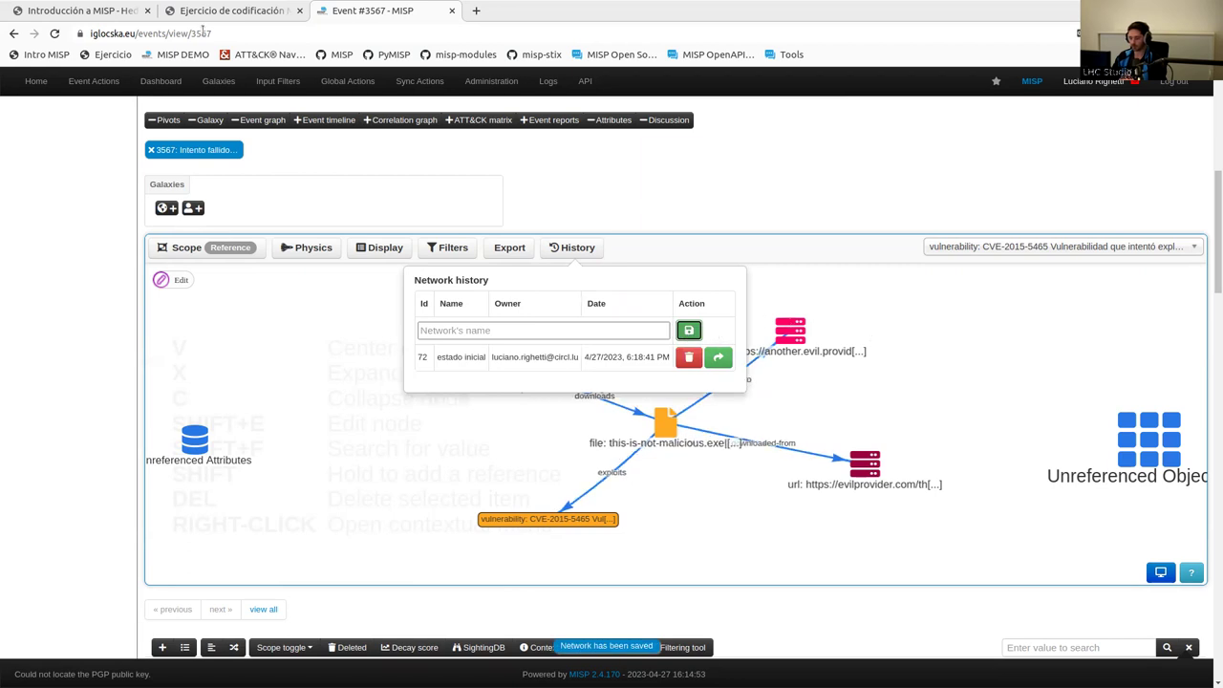
- Reload the event page, reopen the event graph and restore the saved "estado inicial" network from its history
click(54, 33)
scroll(557, 244, up, 1)
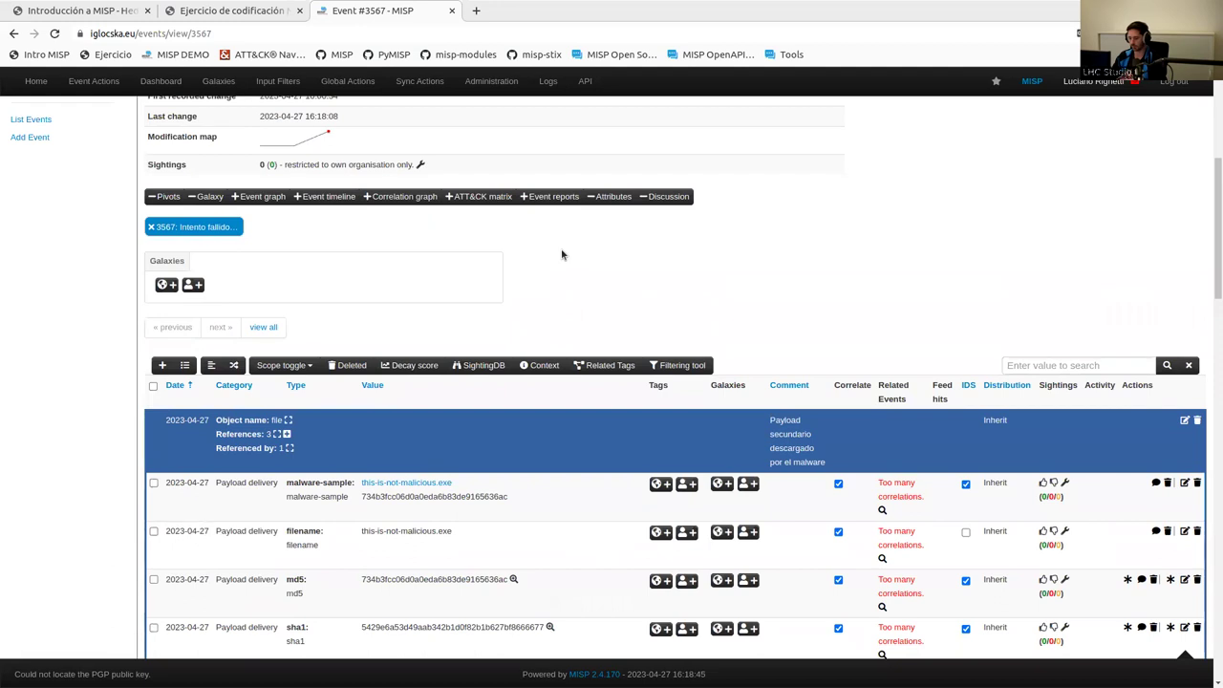
click(261, 197)
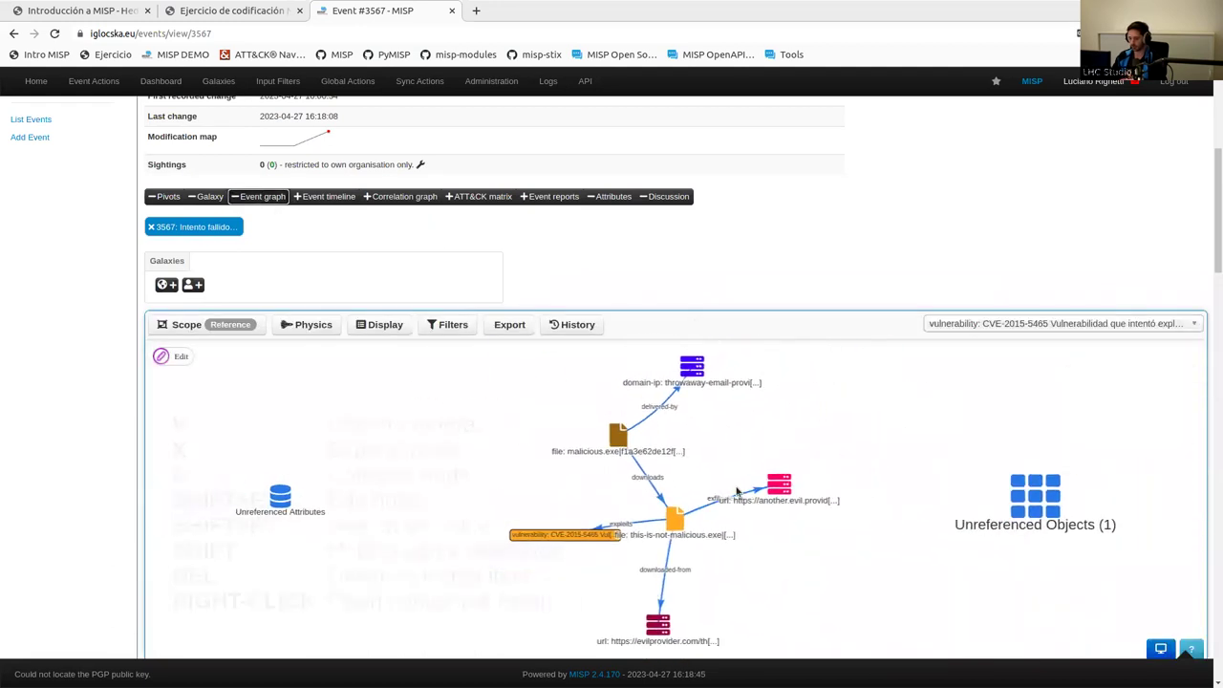
click(586, 331)
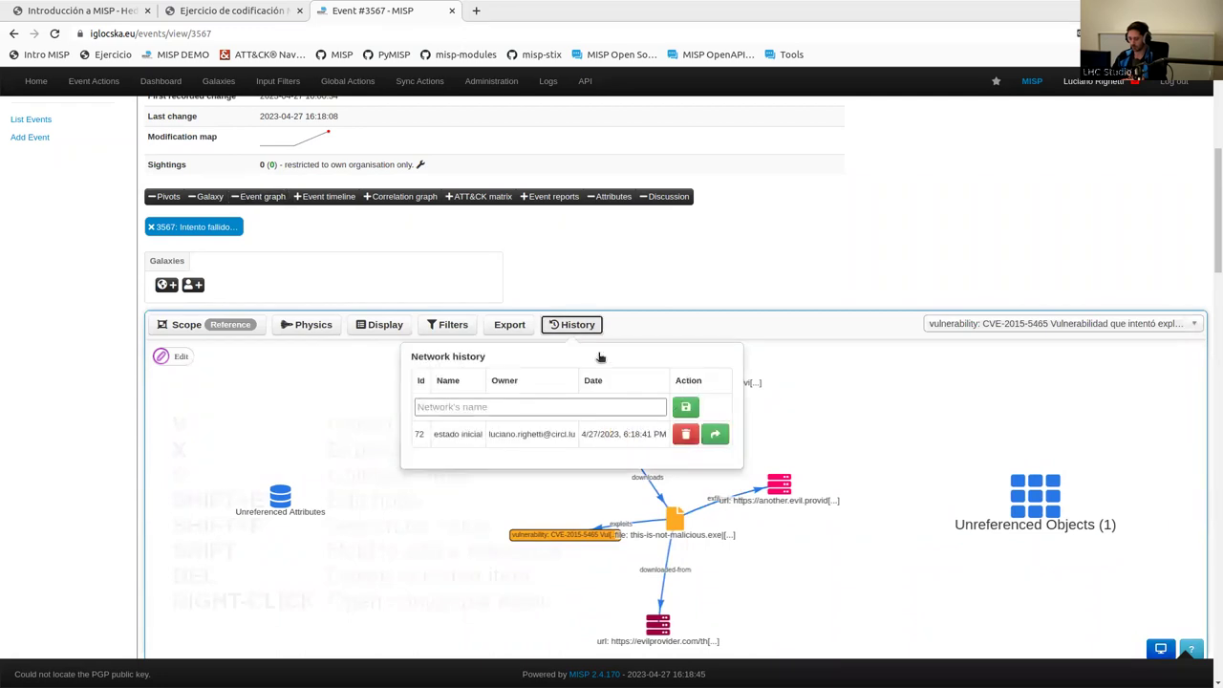
click(714, 435)
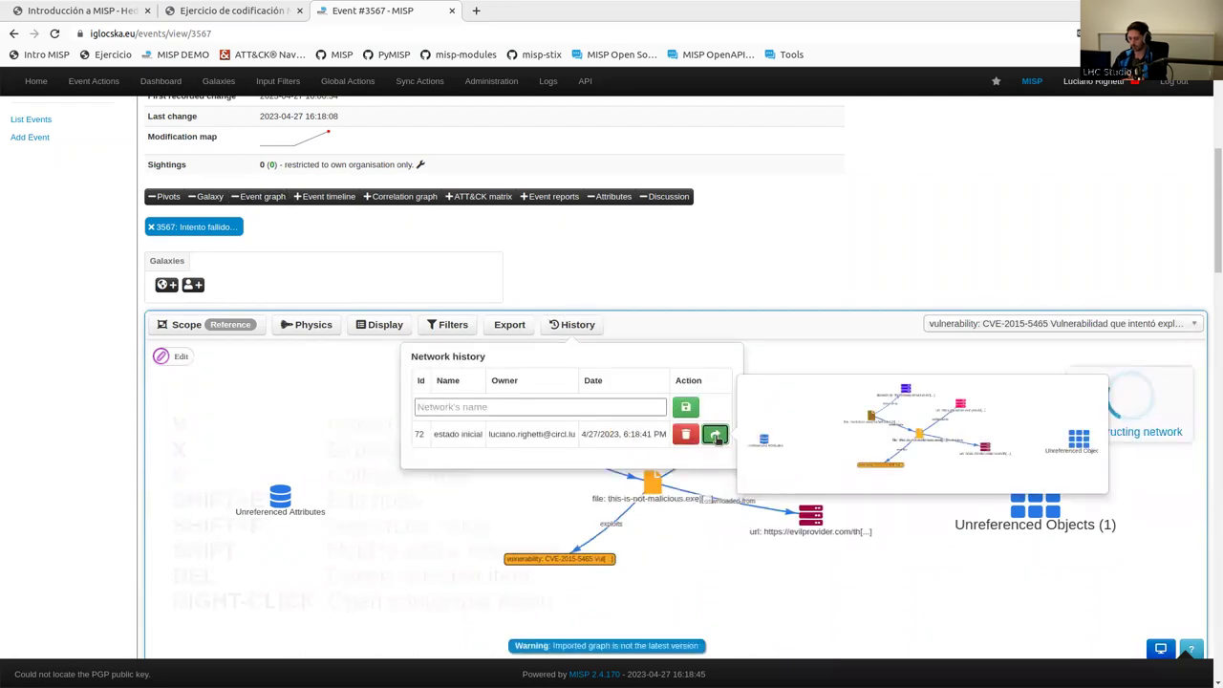
click(582, 328)
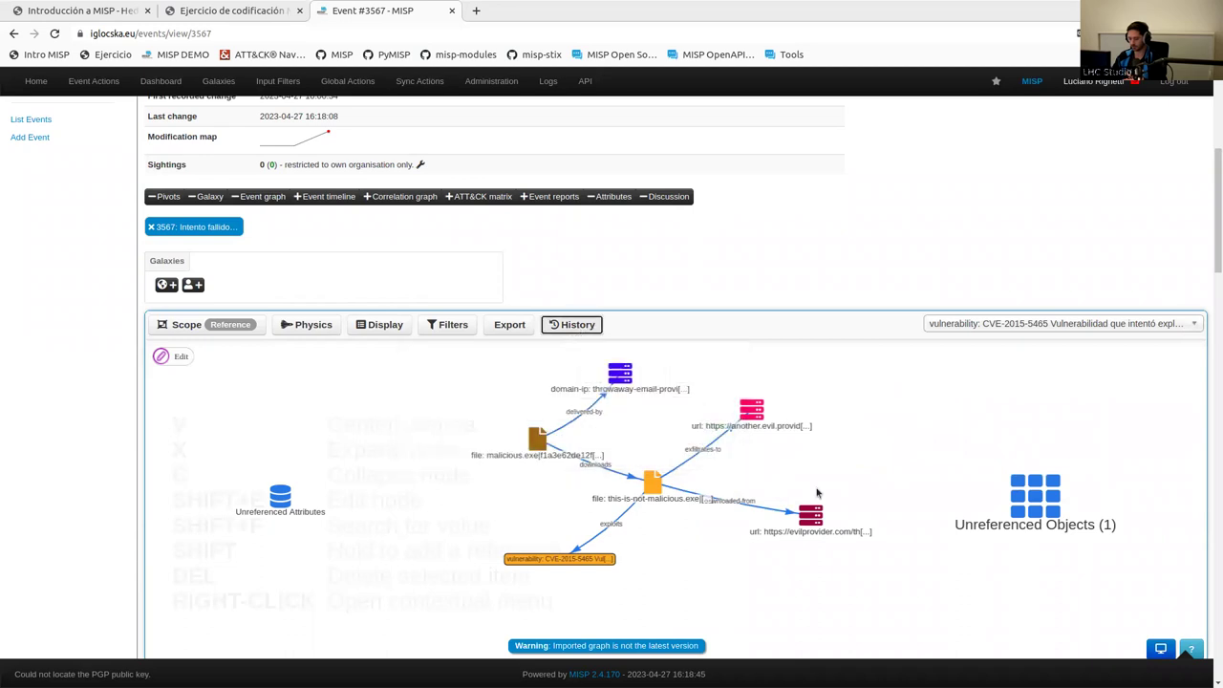
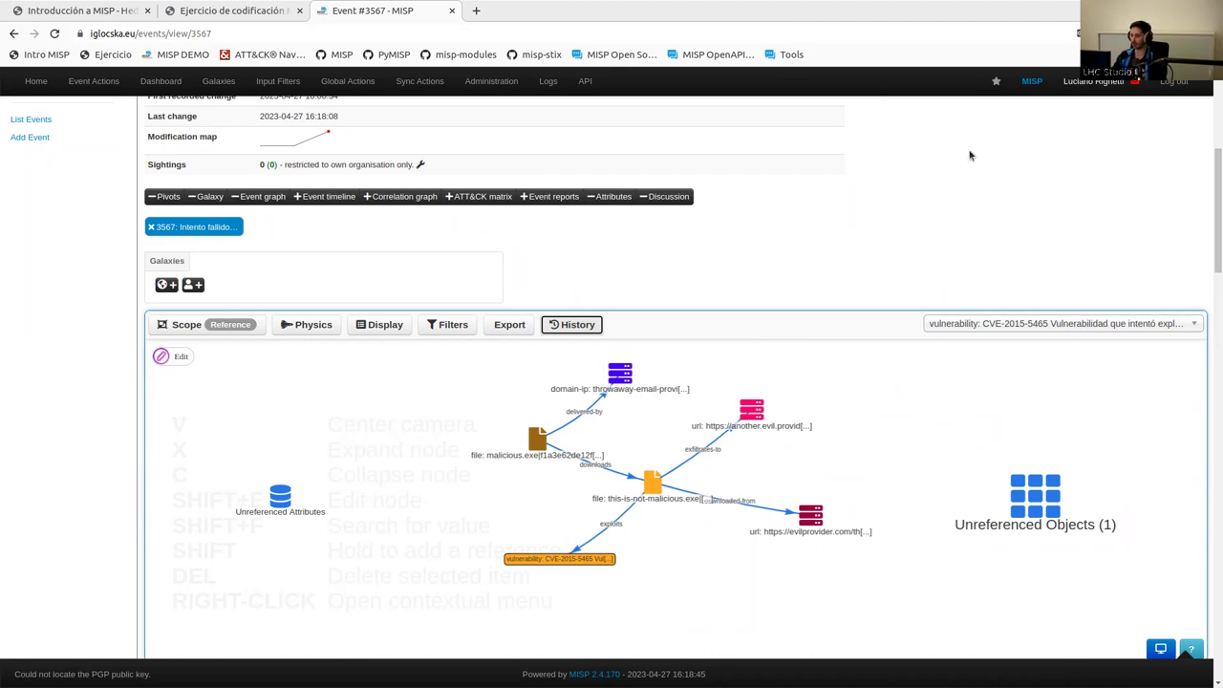
- Collapse the event graph and return to the event's general details
scroll(1009, 226, up, 5)
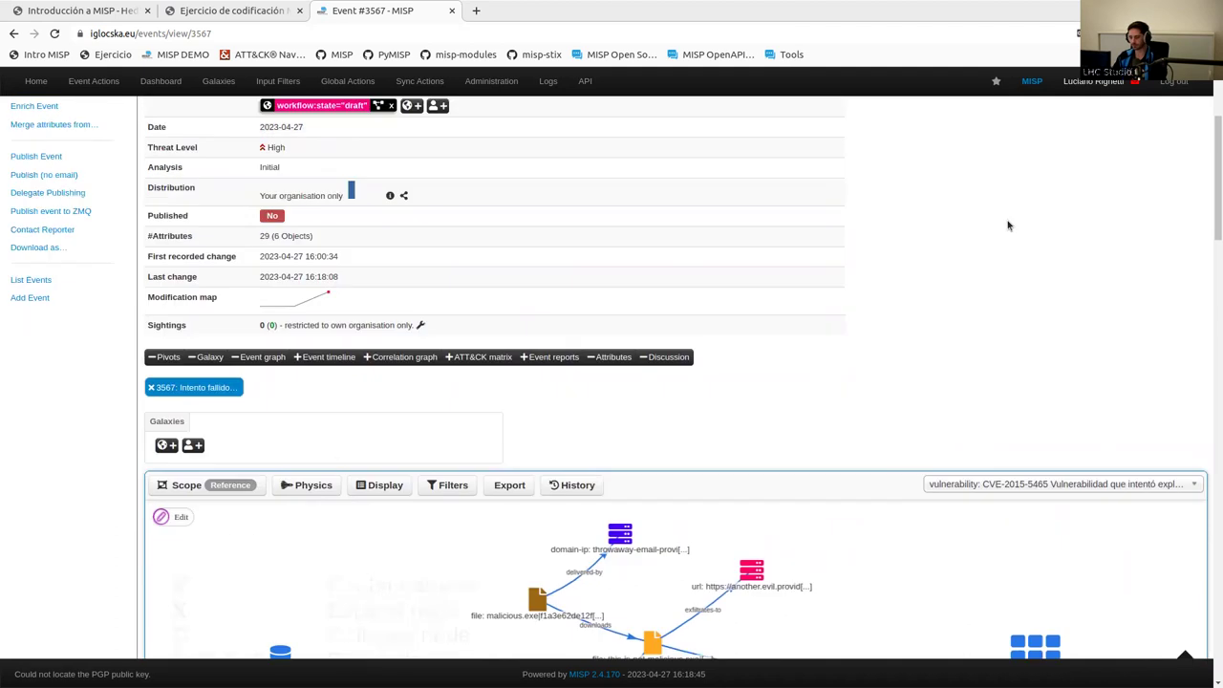
click(272, 426)
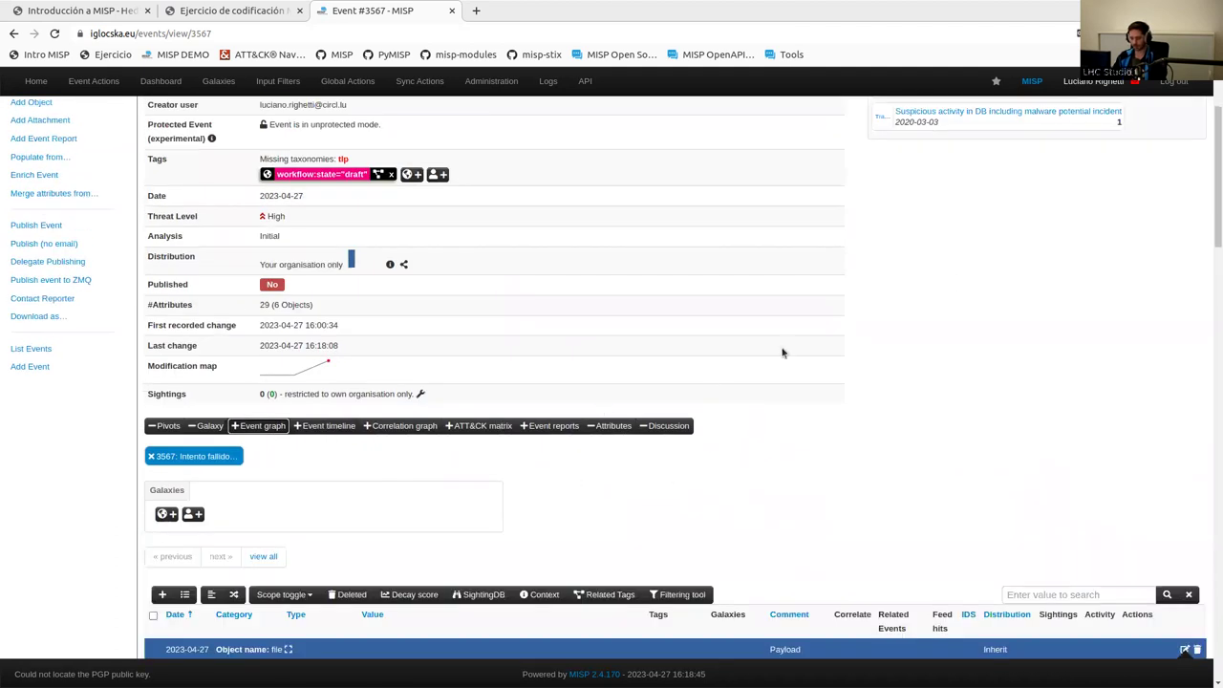
scroll(784, 351, up, 3)
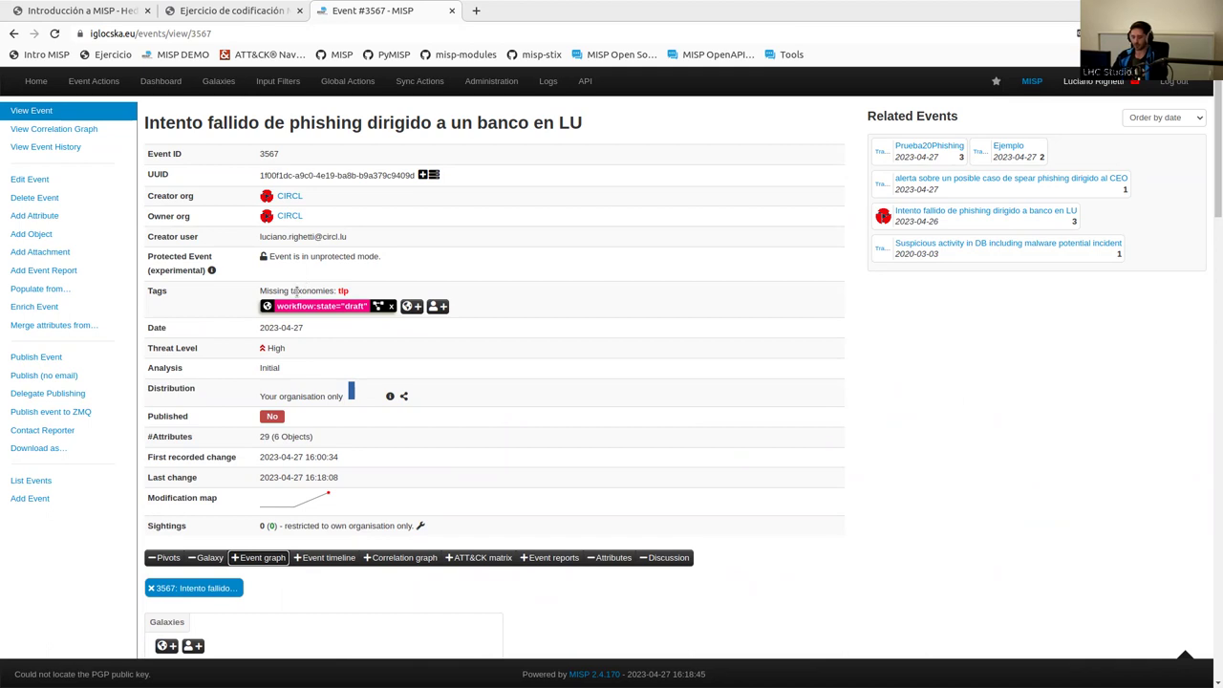
click(407, 306)
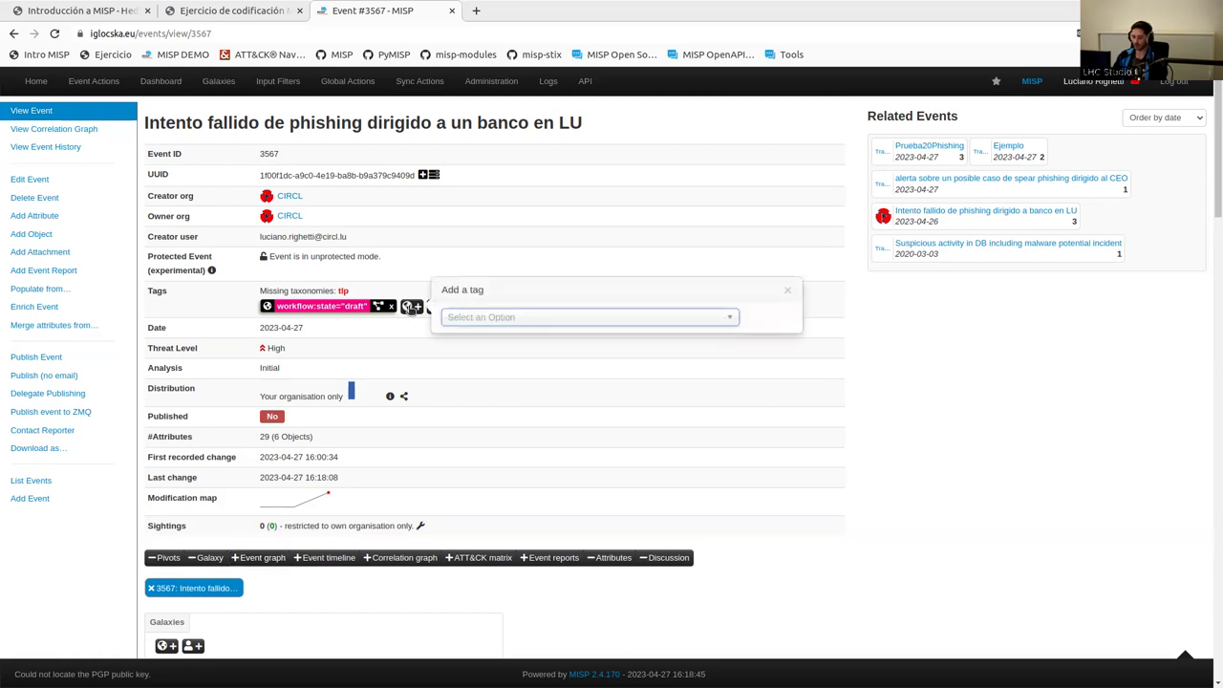
click(496, 320)
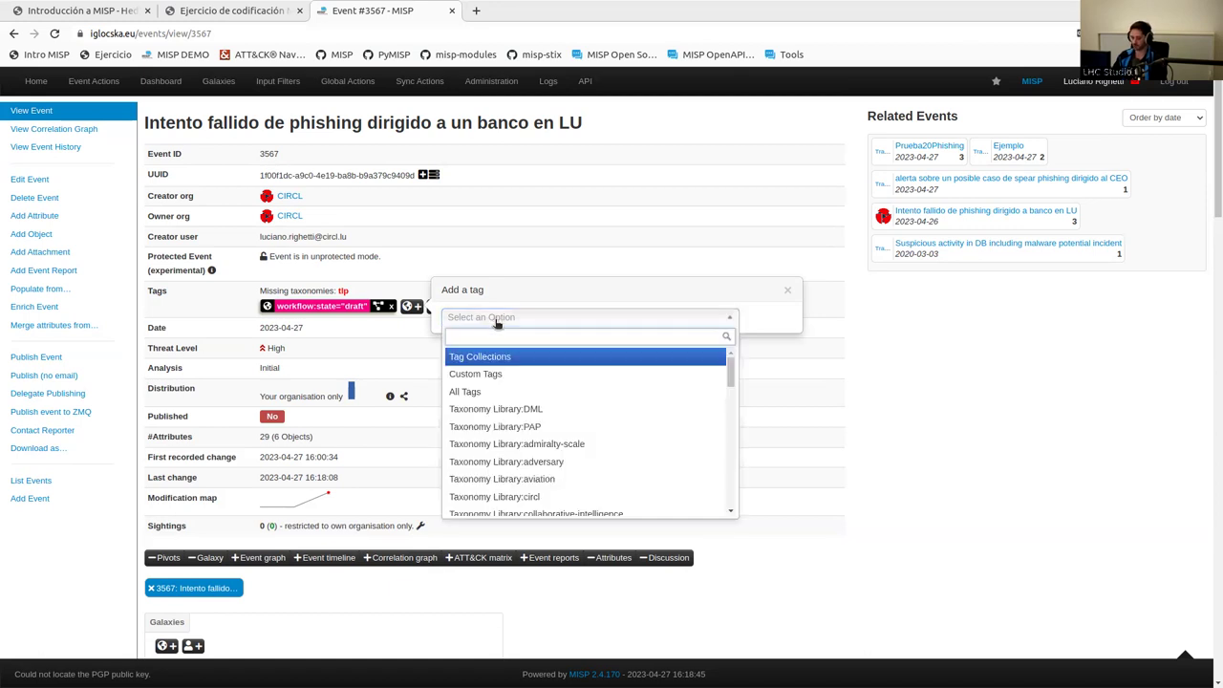
text(tlp)
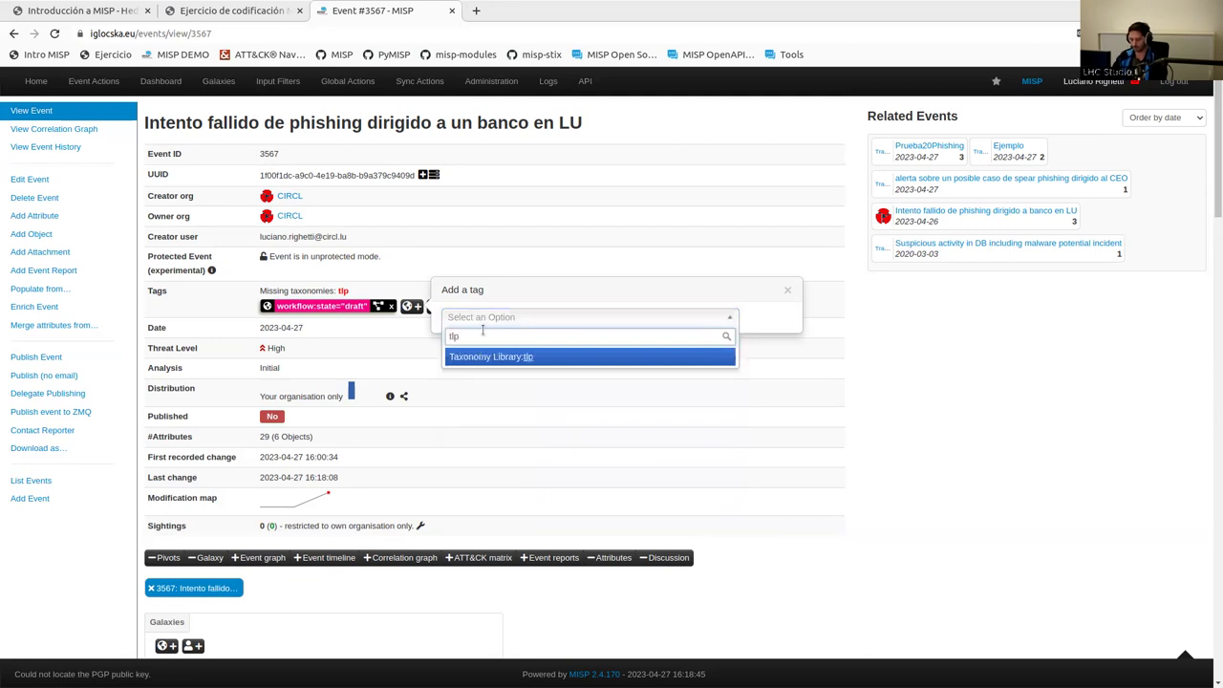
click(527, 357)
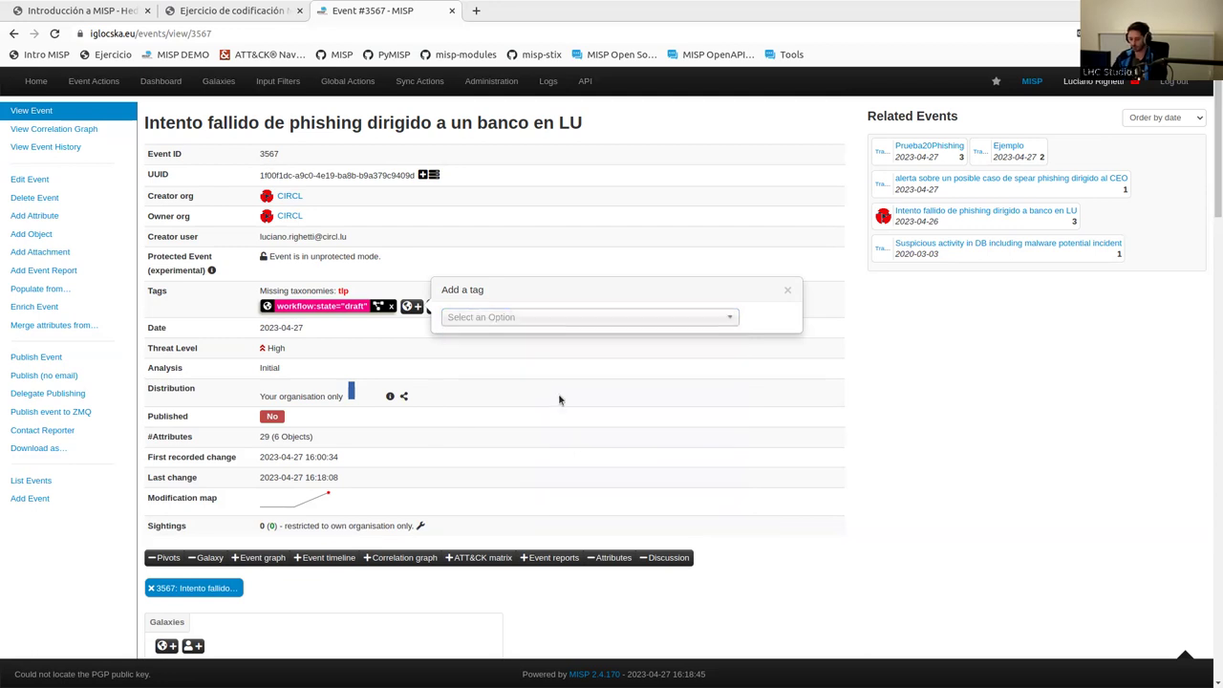
click(787, 291)
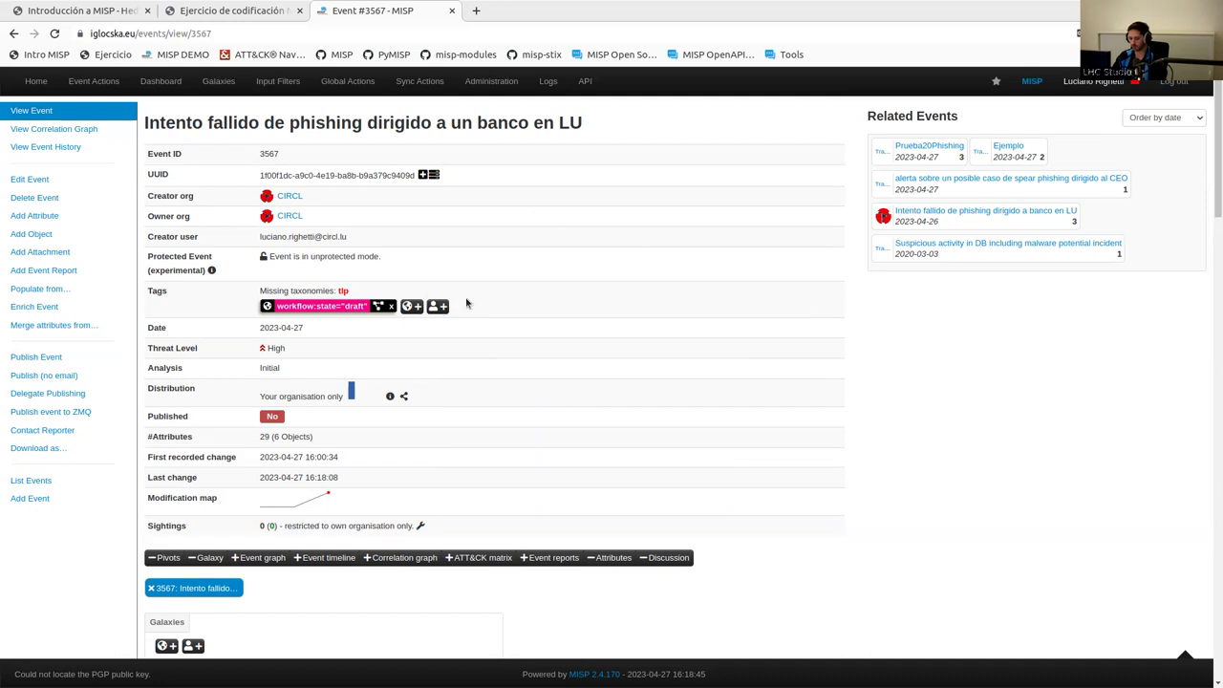
- Add the tlp:amber tag from the tlp taxonomy library to the event as a global tag
click(412, 307)
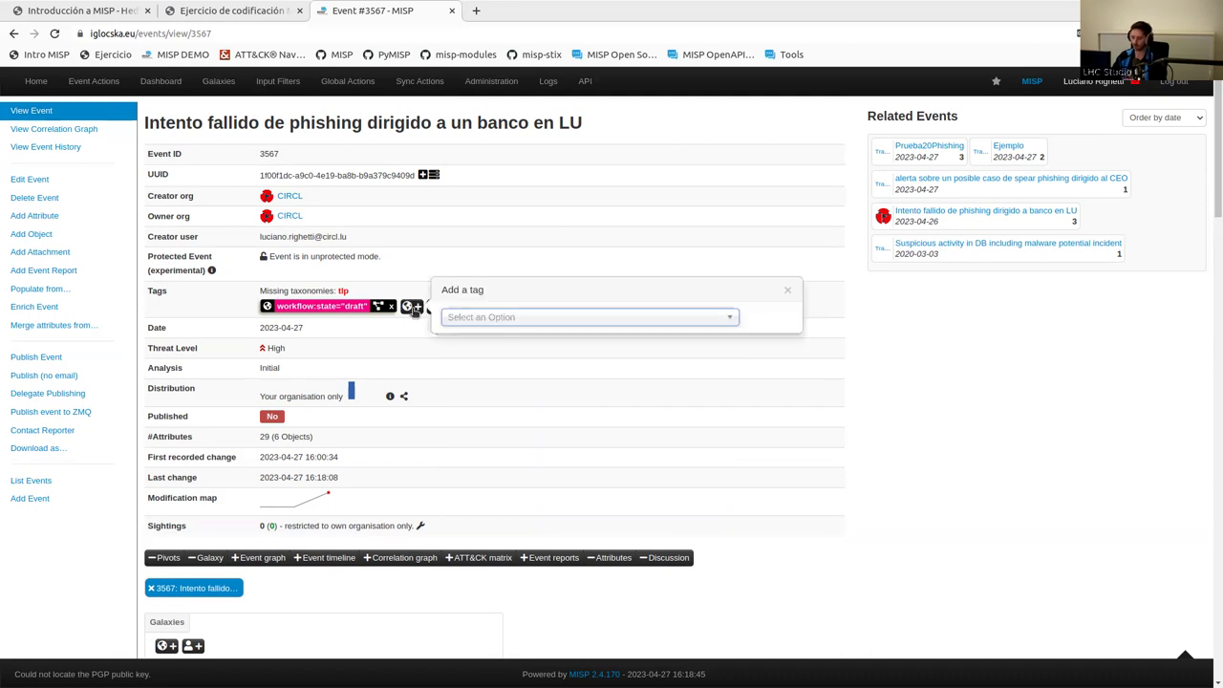
click(483, 319)
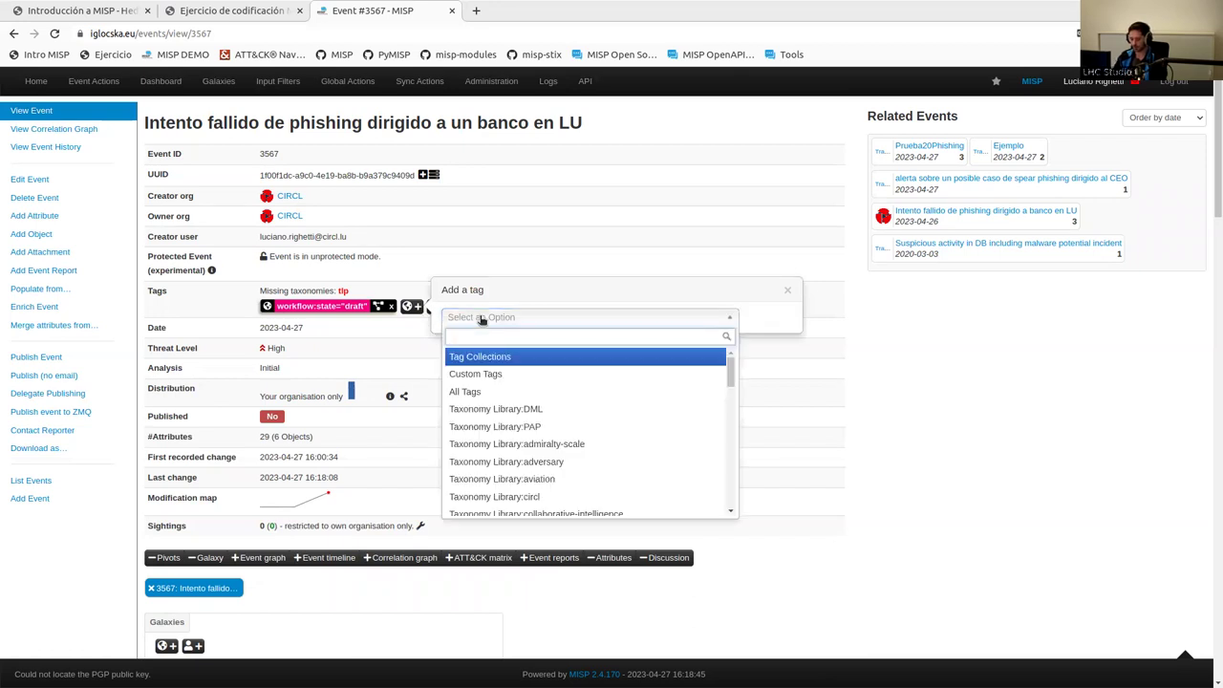
text(tlp)
key(BackSpace)
key(BackSpace)
key(BackSpace)
scroll(592, 382, down, 5)
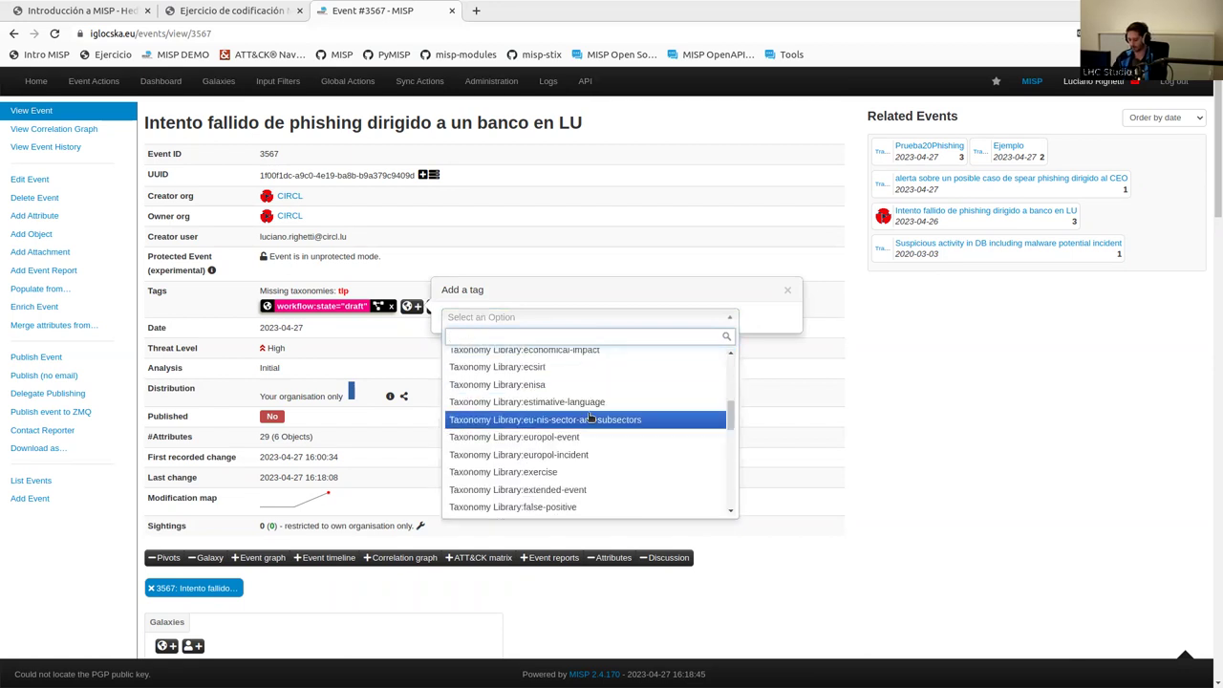
scroll(589, 418, up, 5)
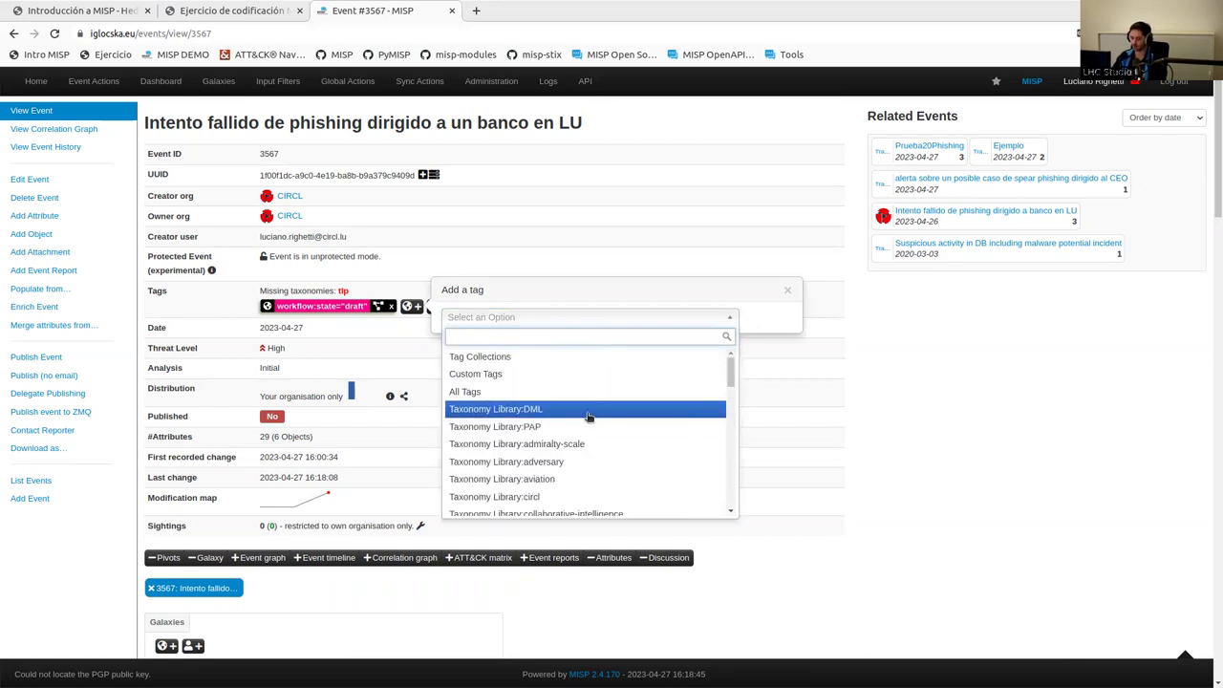
text(tlp)
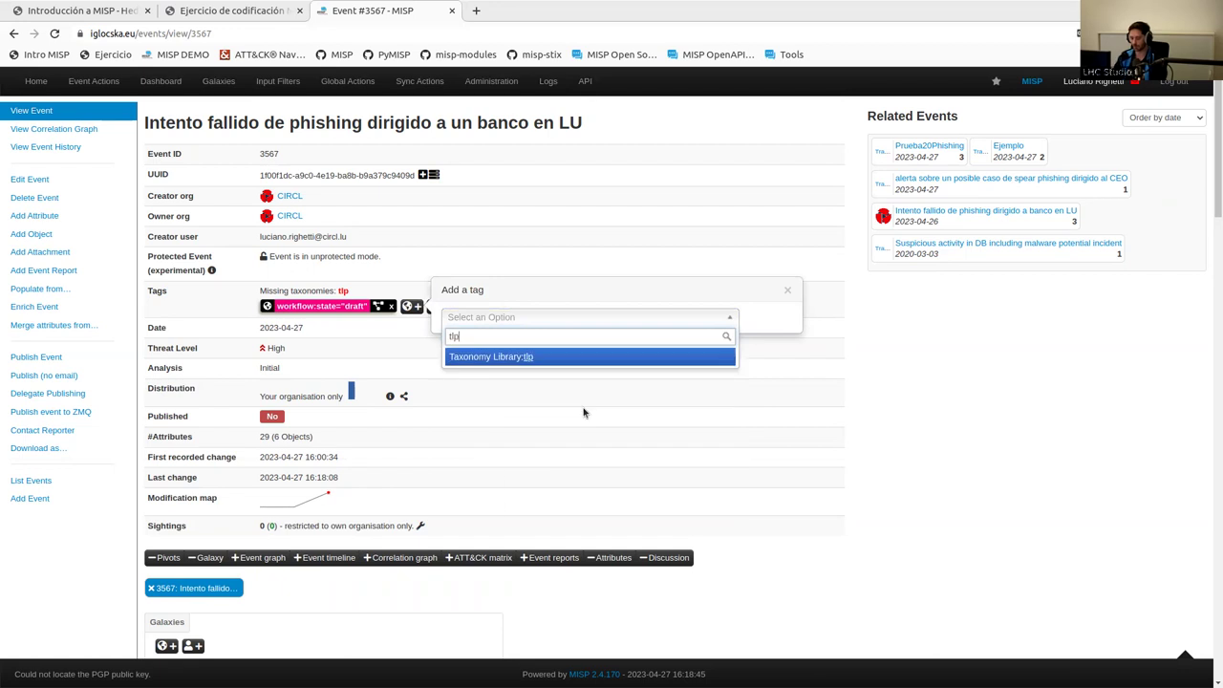
click(532, 357)
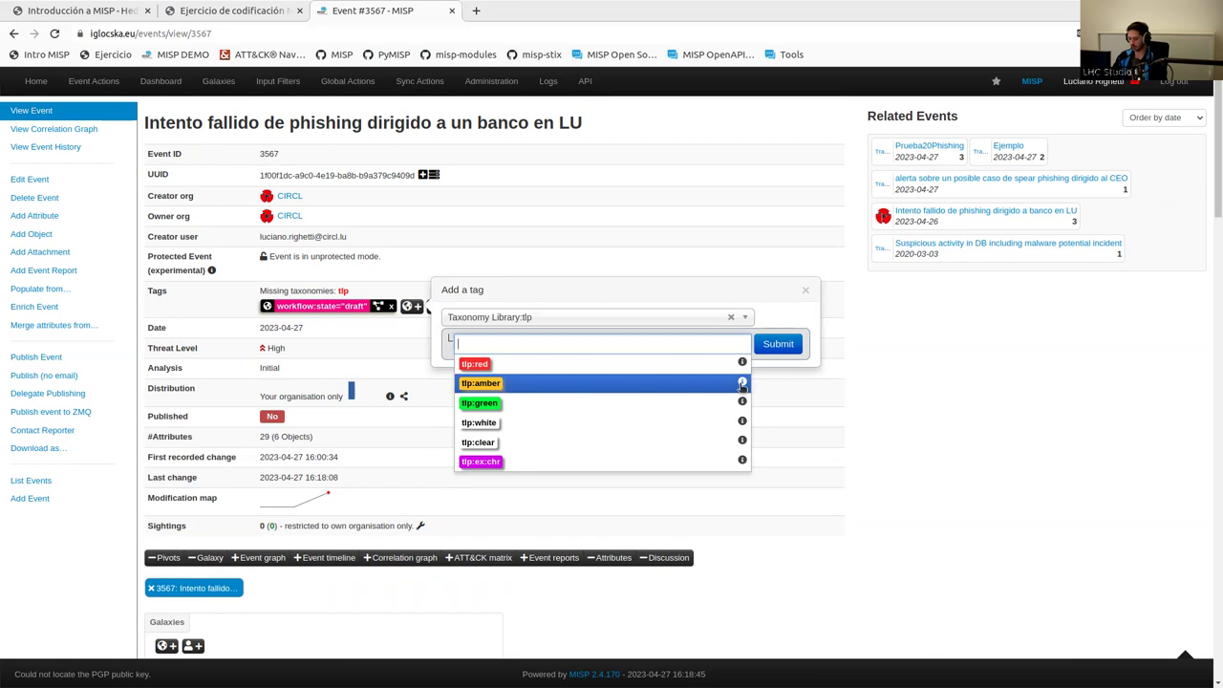
mouse_move(742, 385)
click(707, 389)
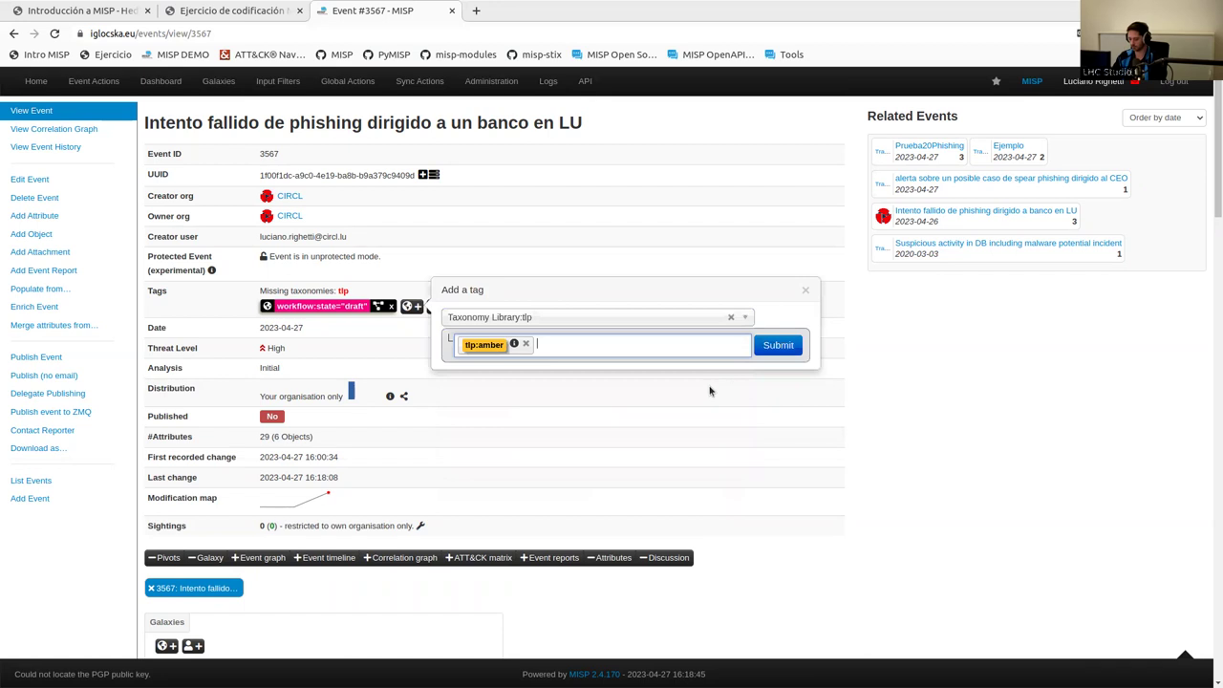
click(778, 343)
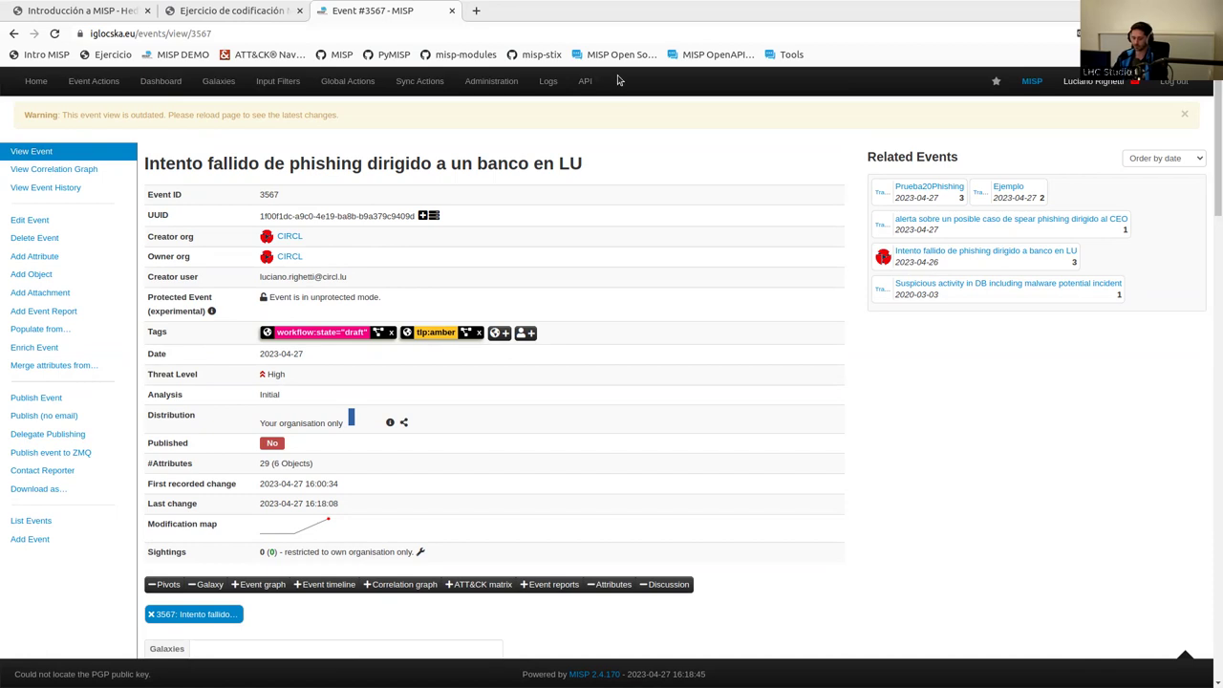
- Tag the event globally with phishing:techniques="email-spoofing" and phishing:distribution="spear-phishing" from the phishing taxonomy
click(494, 332)
click(561, 343)
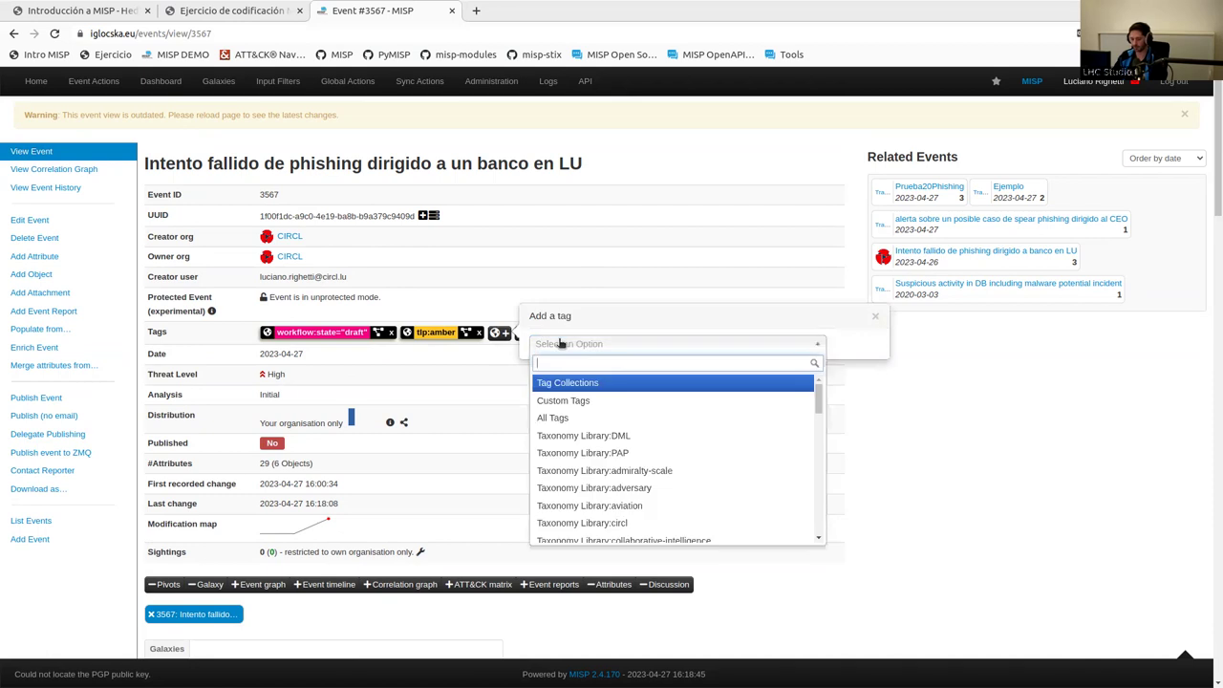
text(phi)
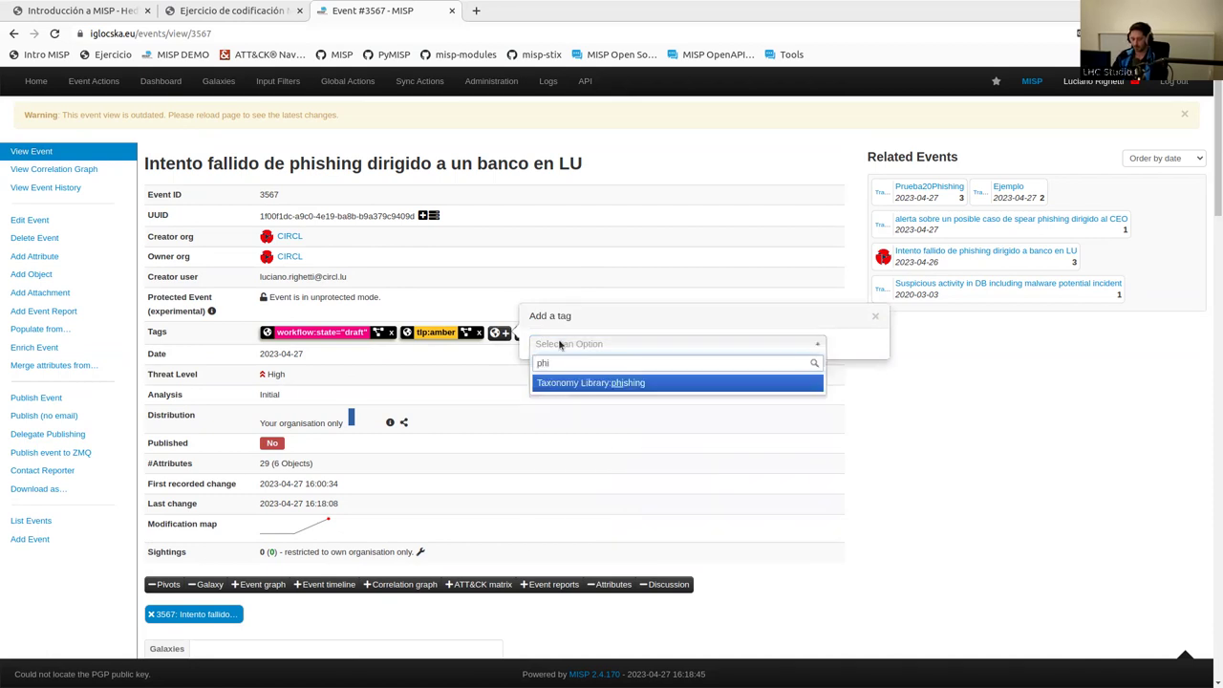
click(649, 383)
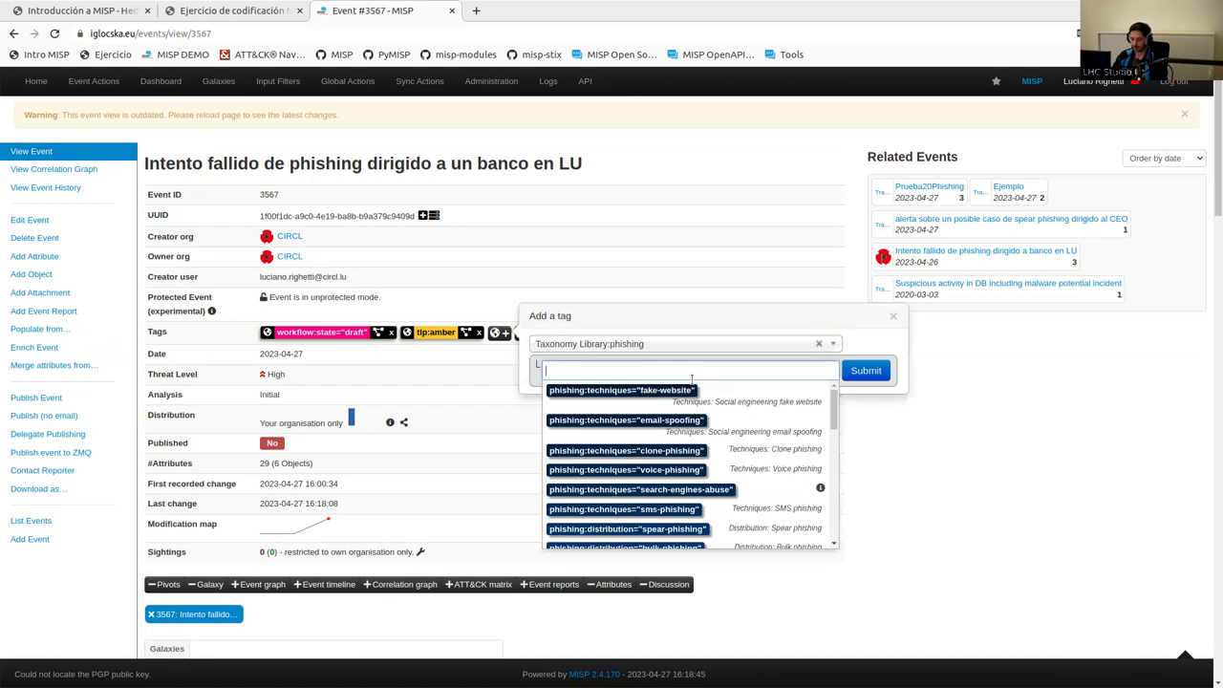
click(725, 430)
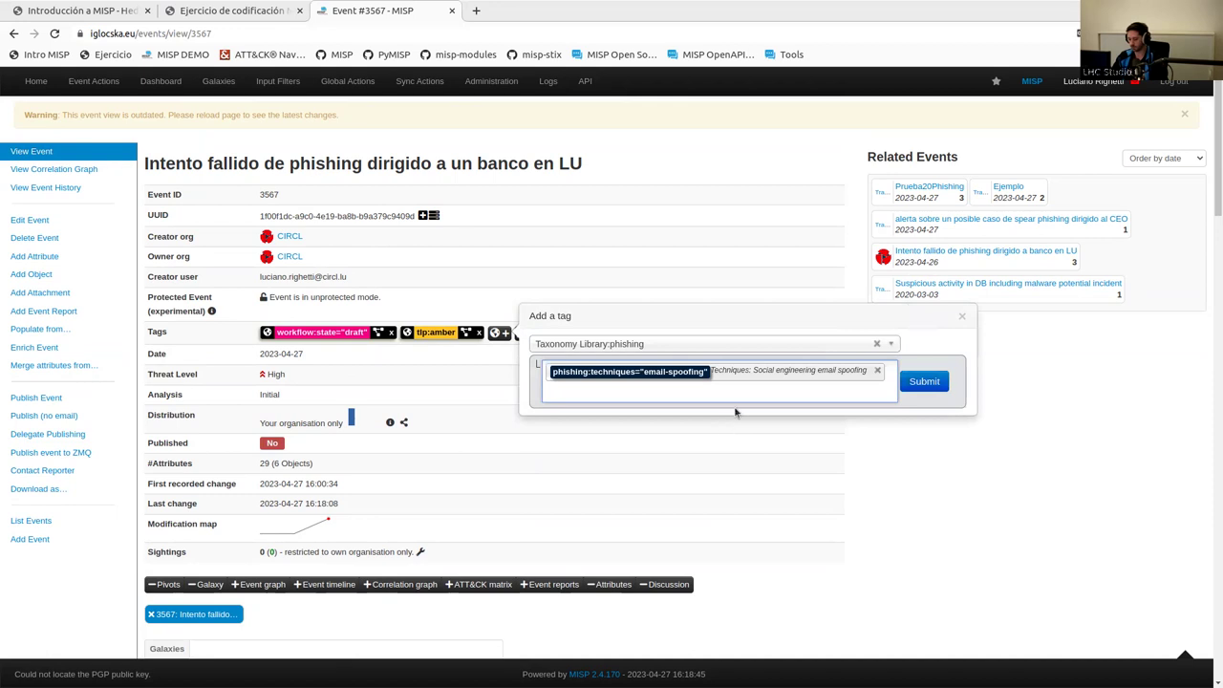
click(759, 394)
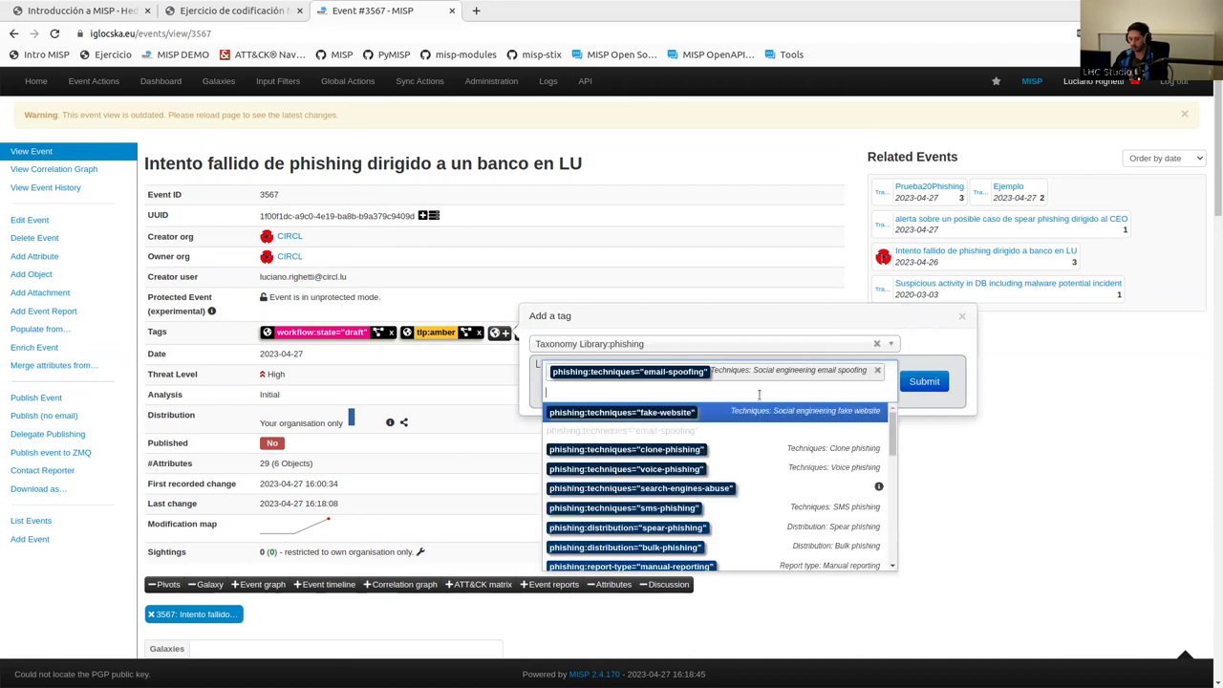
click(745, 529)
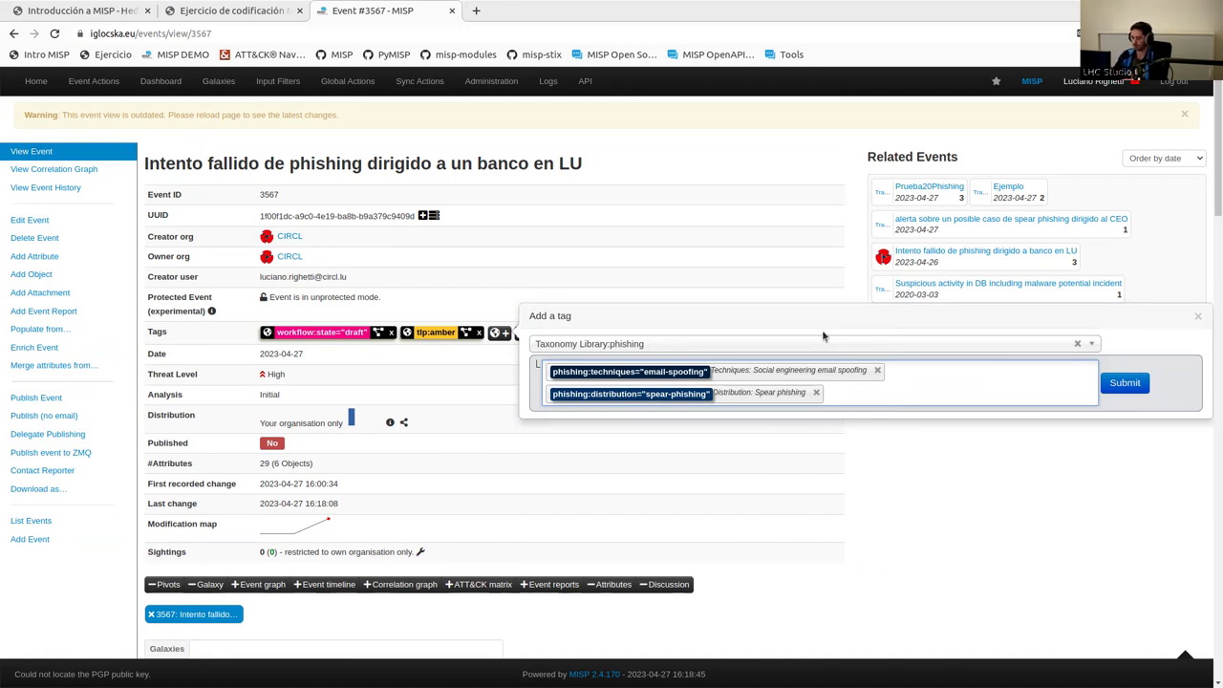
click(1122, 386)
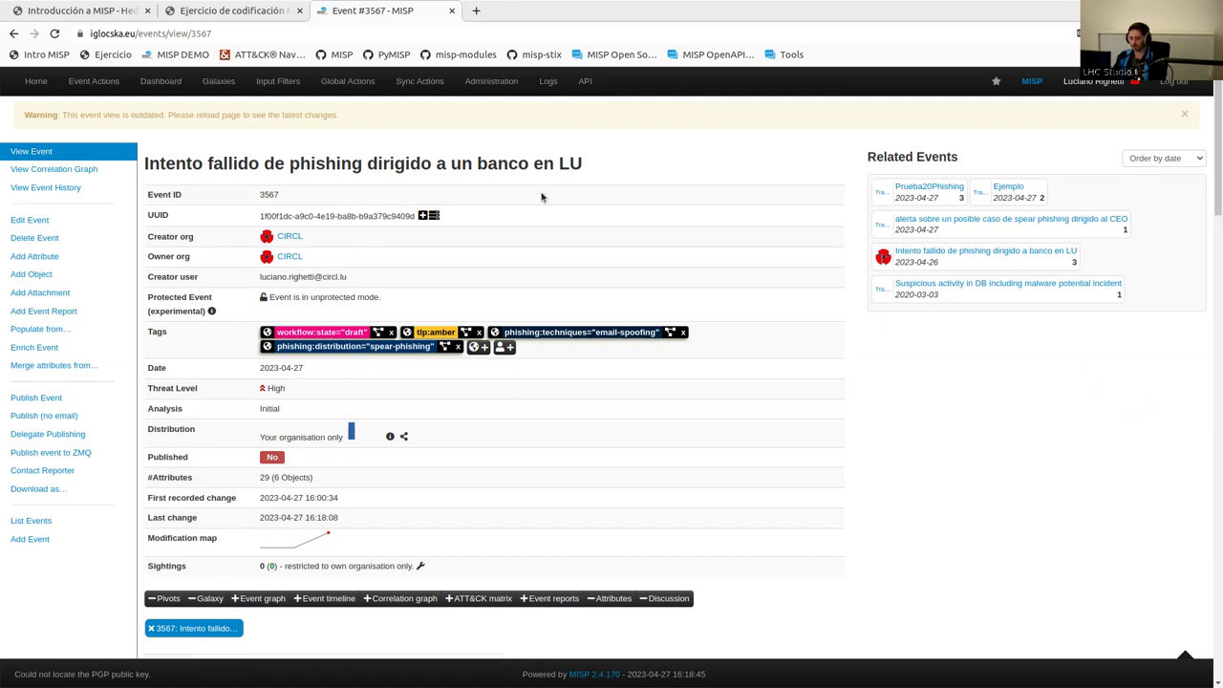
- Add the PAP:RED tag from the PAP taxonomy library to the event as a global tag
click(479, 346)
click(533, 361)
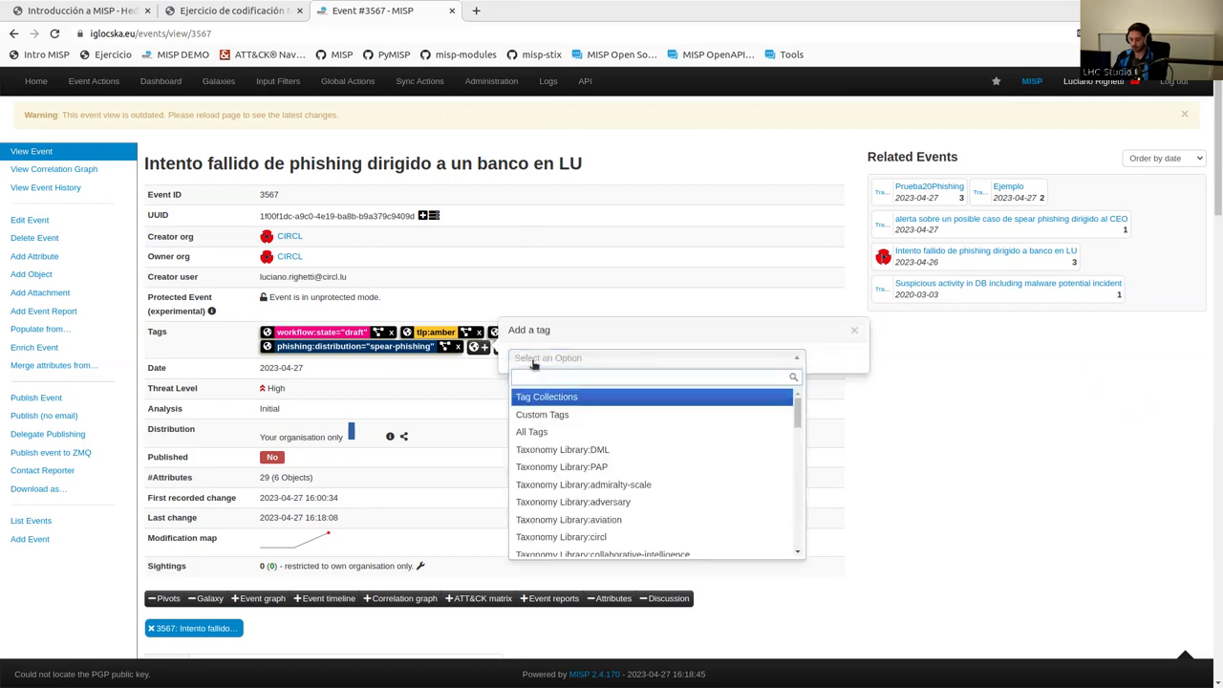
text(pap)
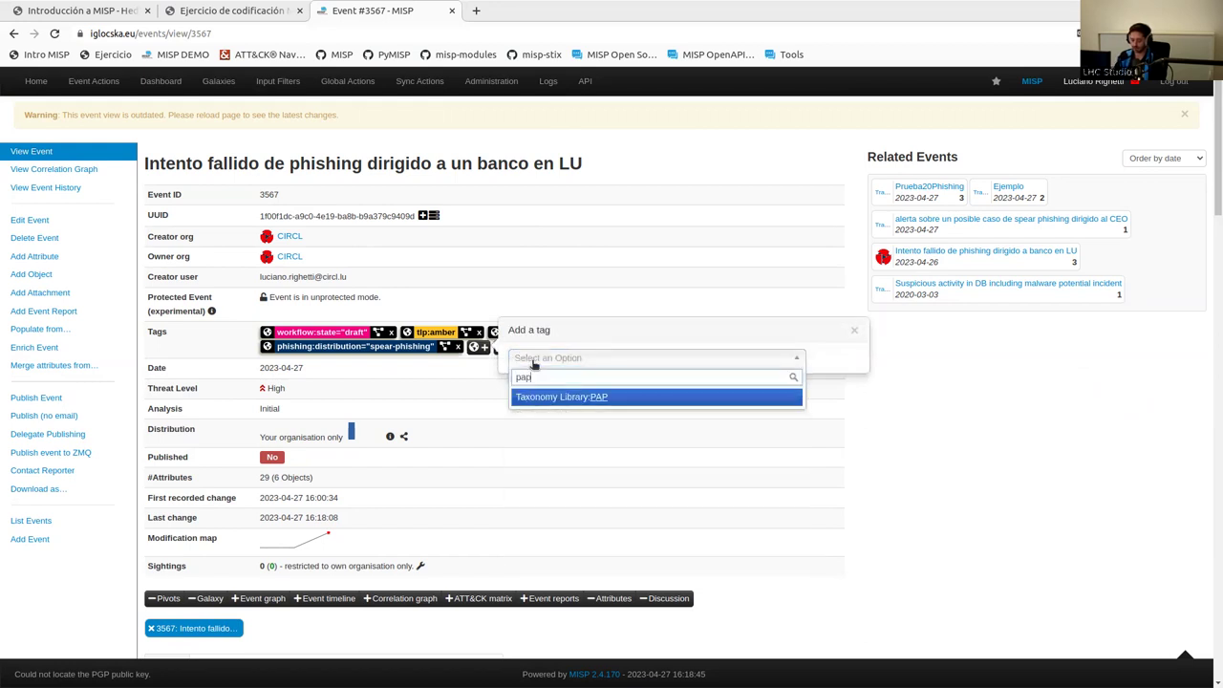
click(617, 400)
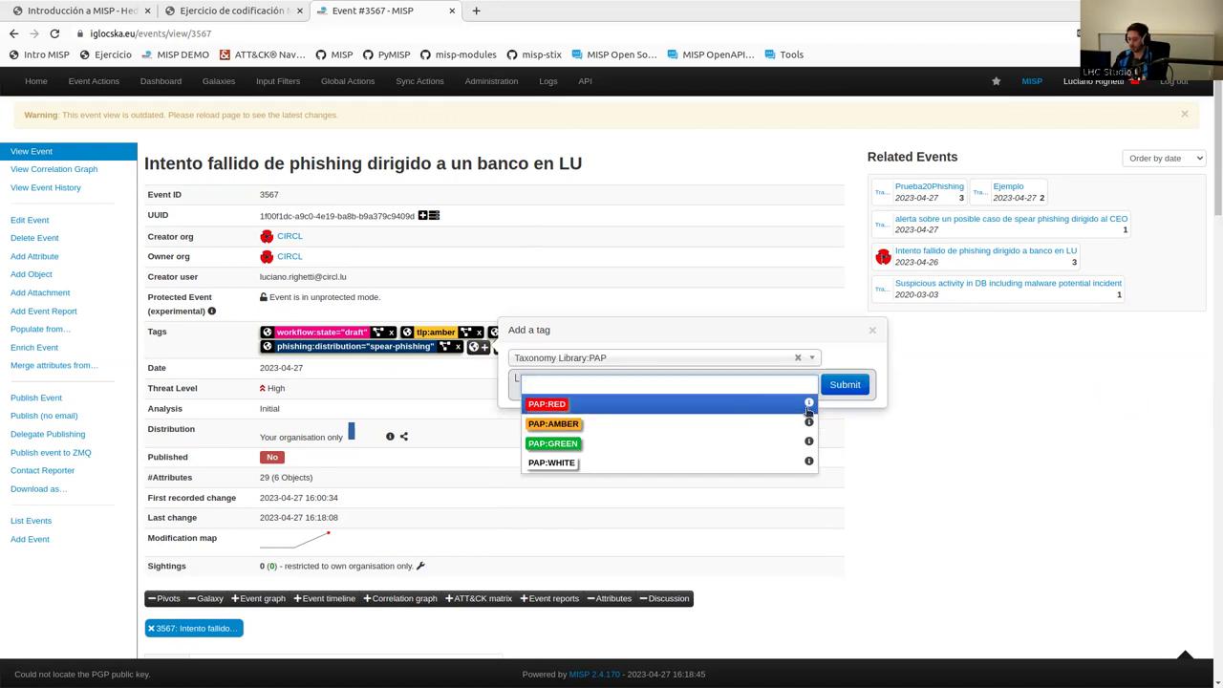
mouse_move(809, 406)
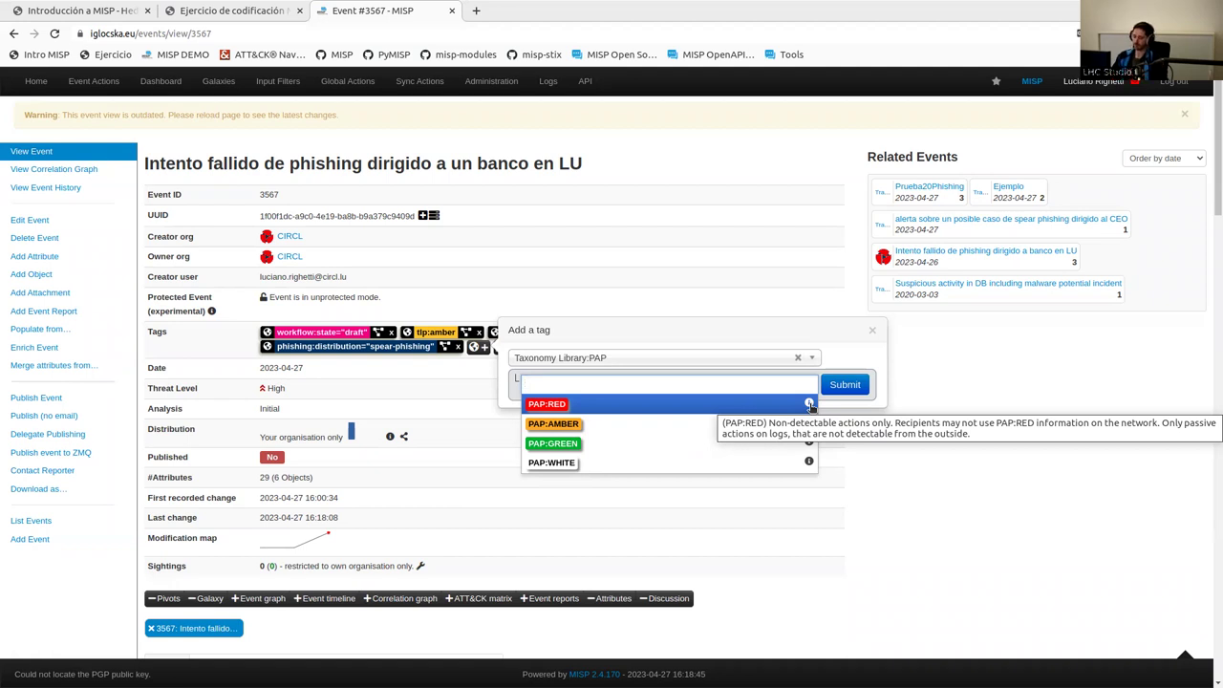
click(755, 404)
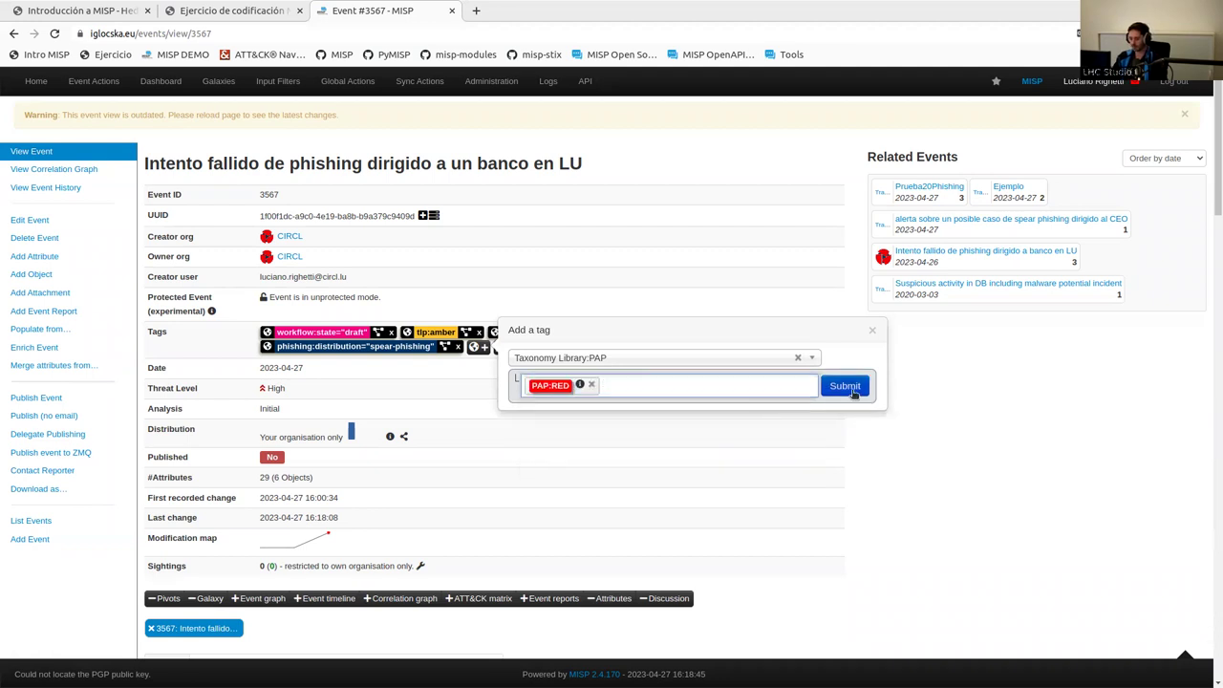
click(844, 388)
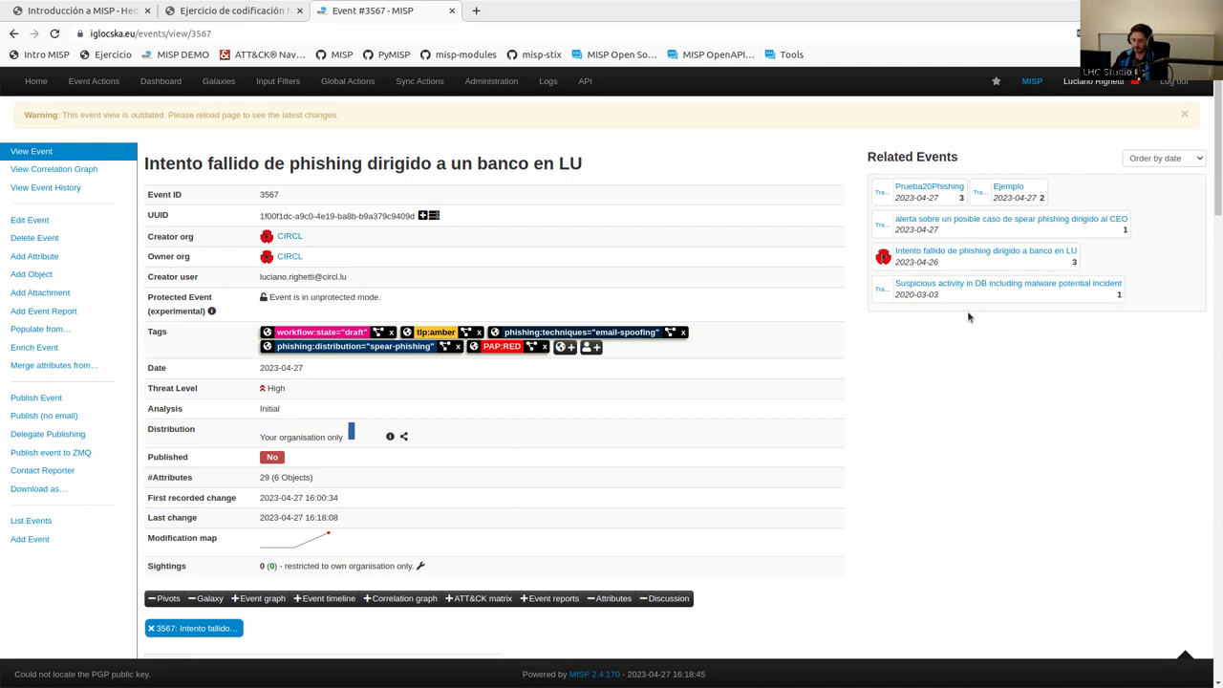
- Attach the luxembourg cluster of the Country galaxy to the event as a global cluster, searching all namespaces
scroll(751, 348, down, 3)
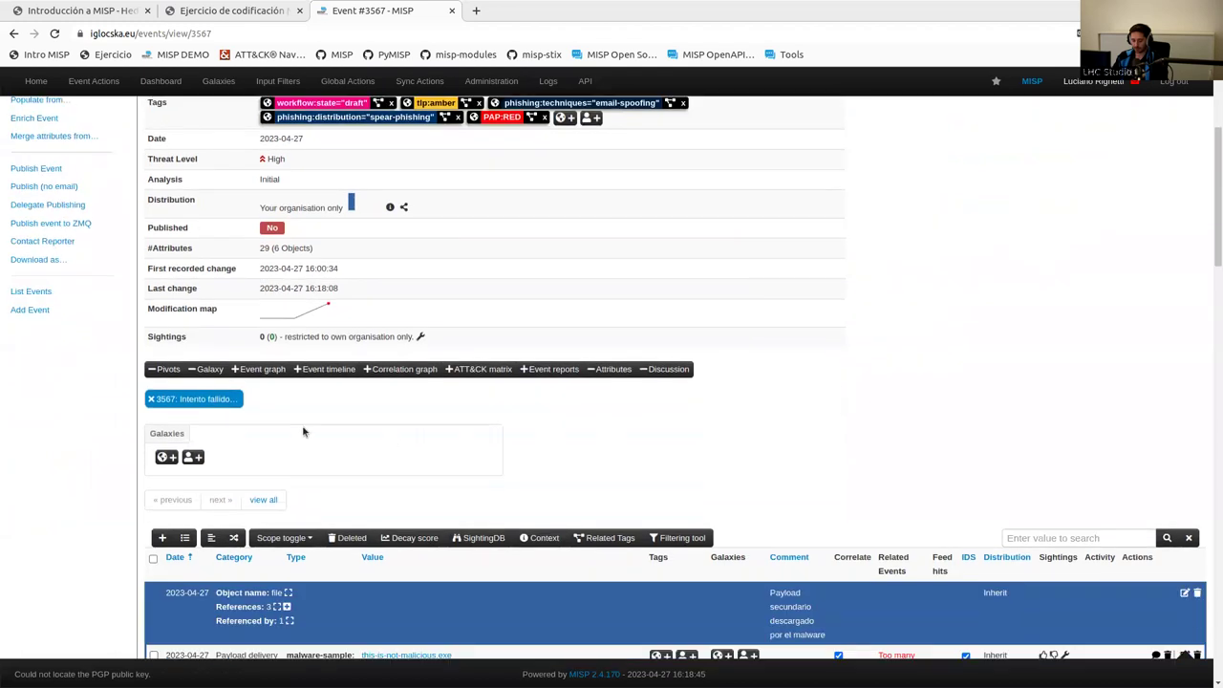
scroll(229, 457, down, 1)
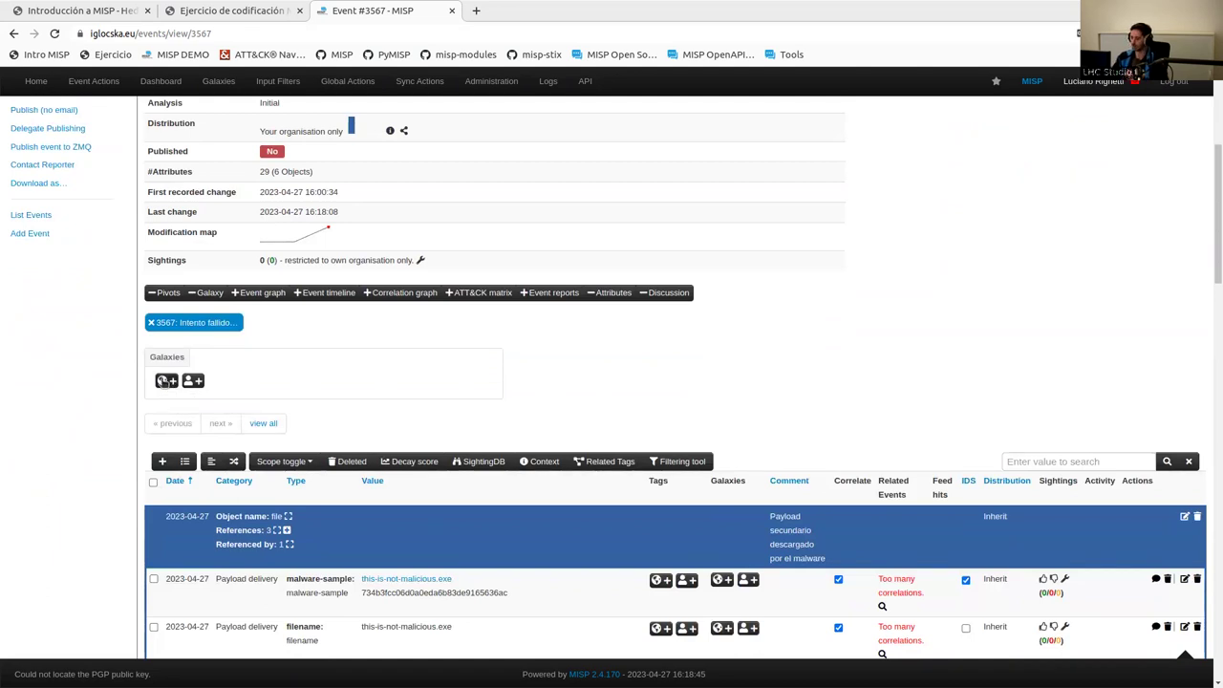
click(165, 381)
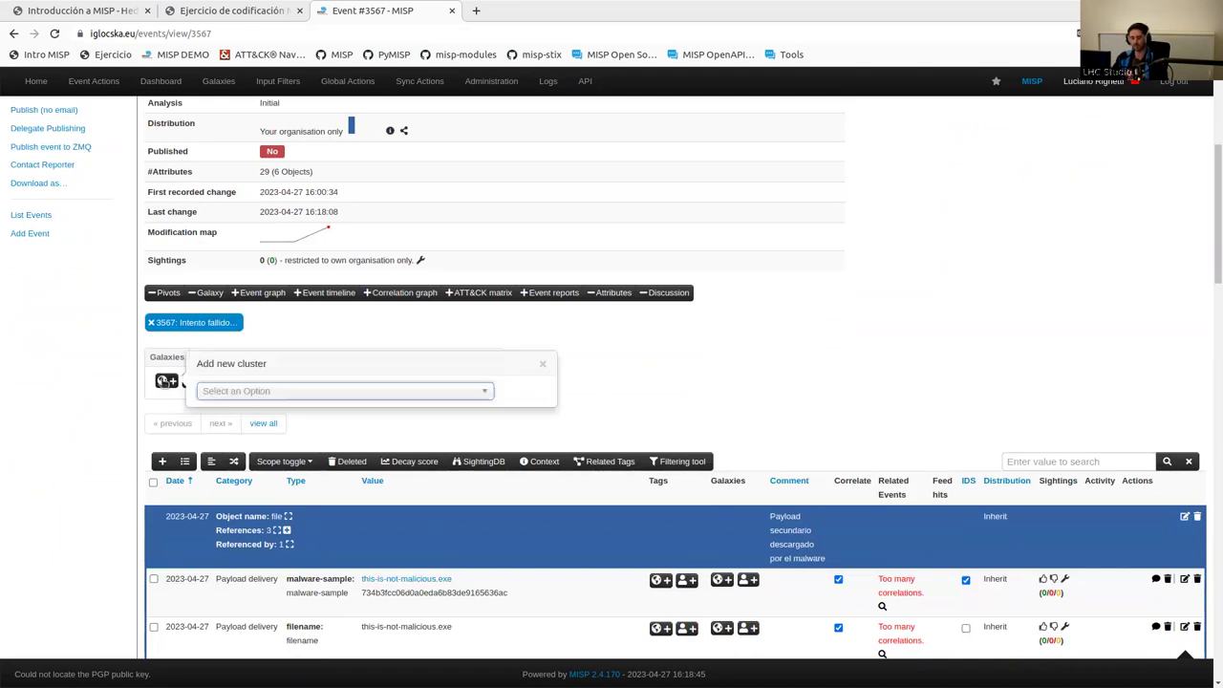
click(297, 392)
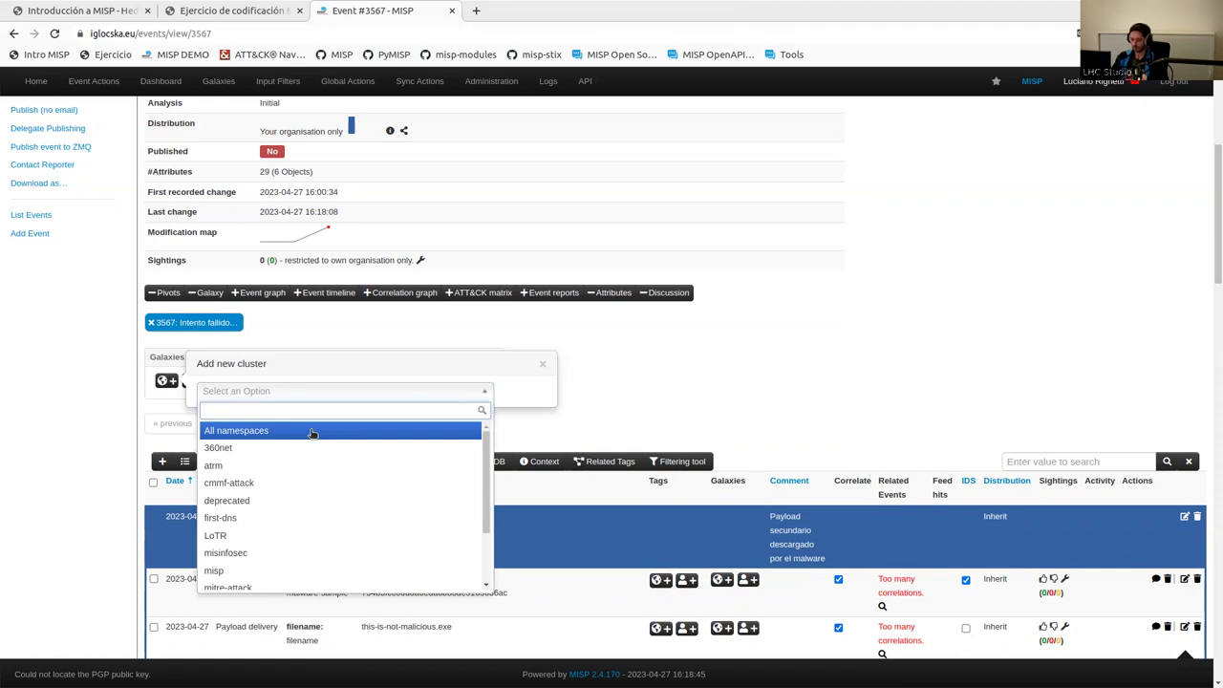
click(312, 432)
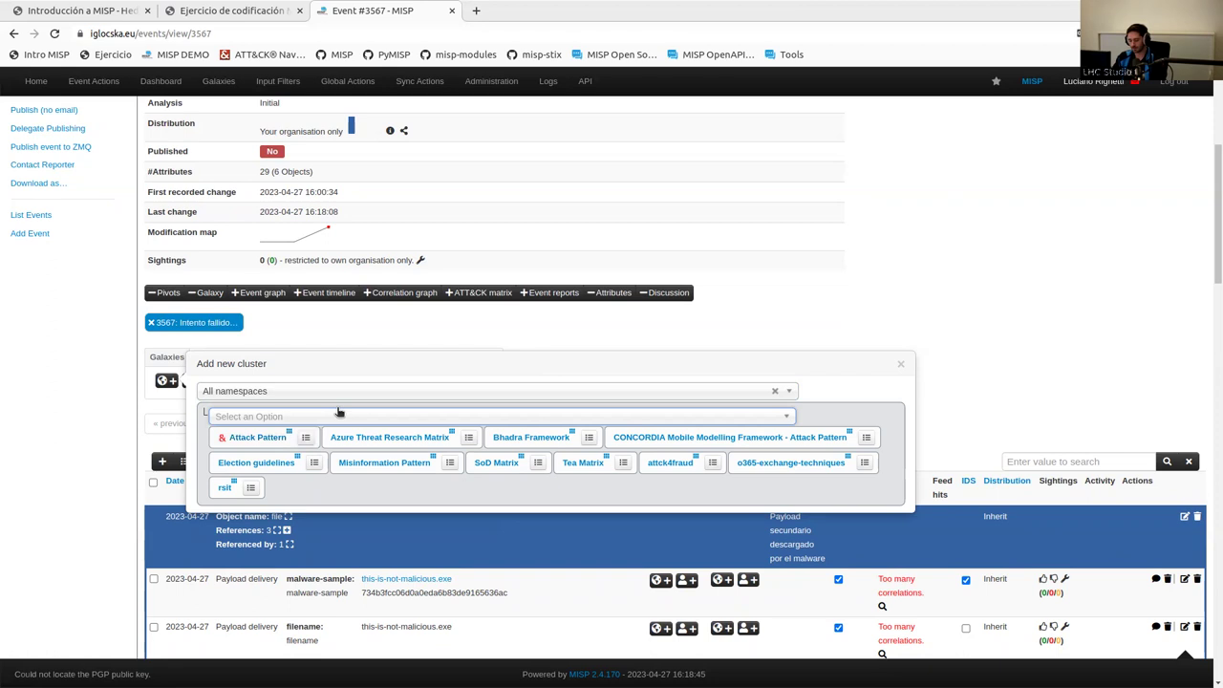
click(341, 415)
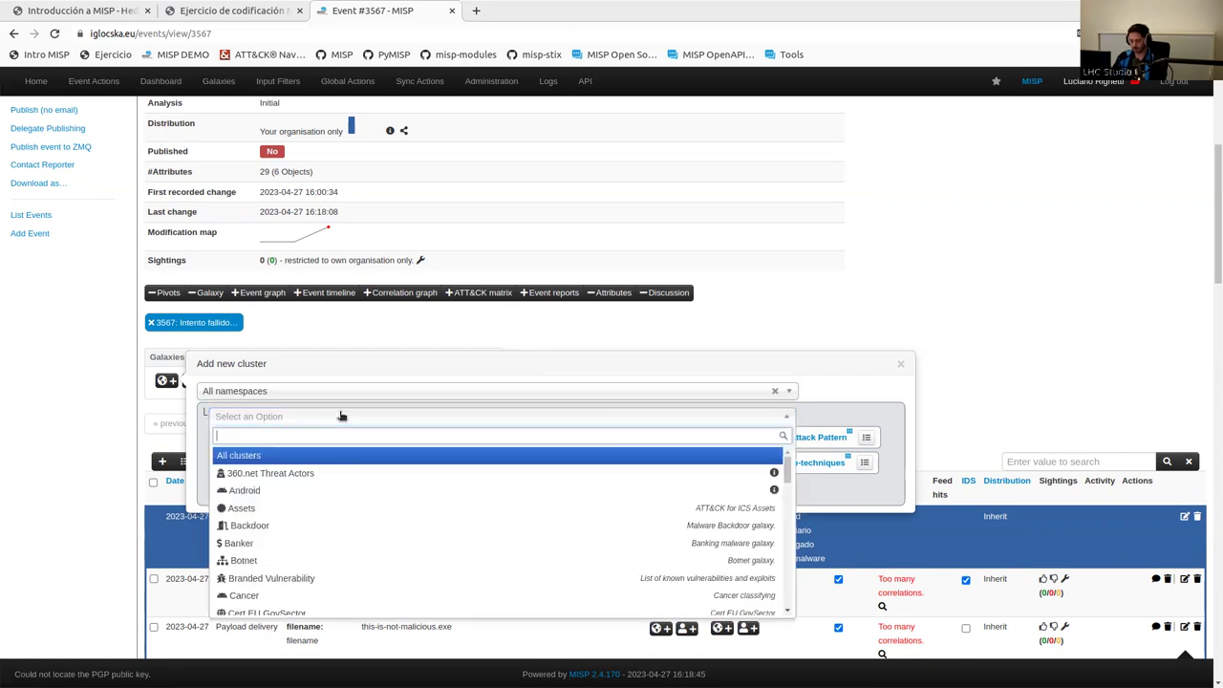
text(coun)
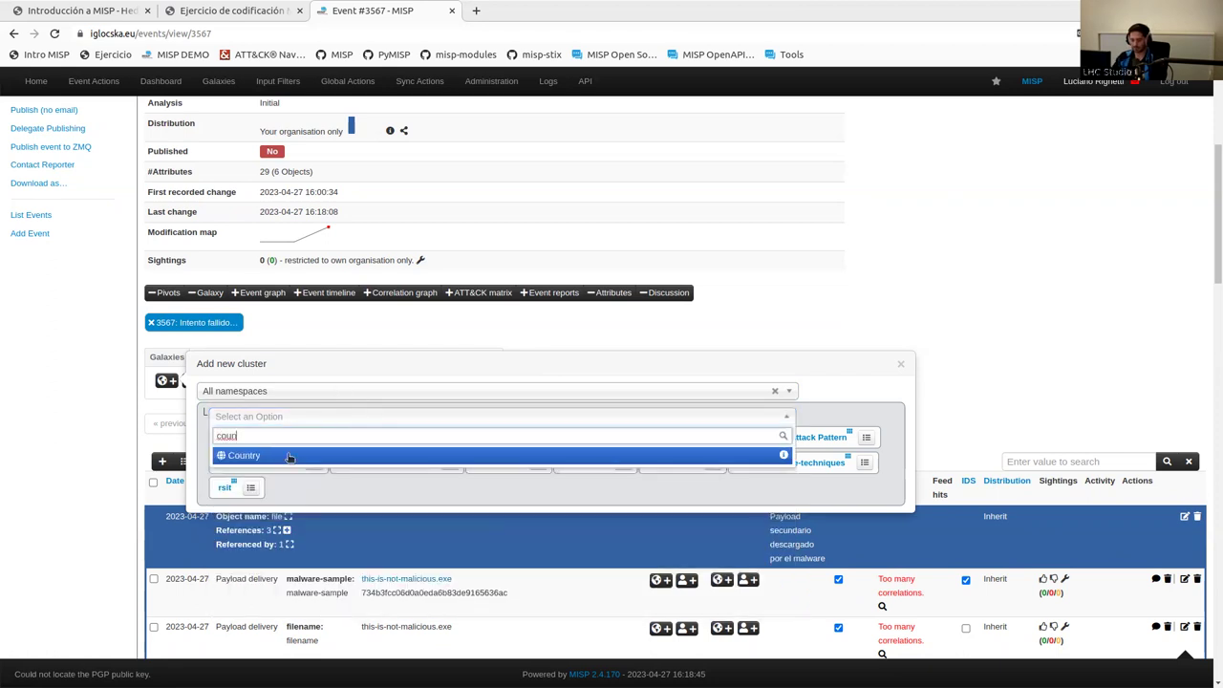
key(Return)
text(luxem)
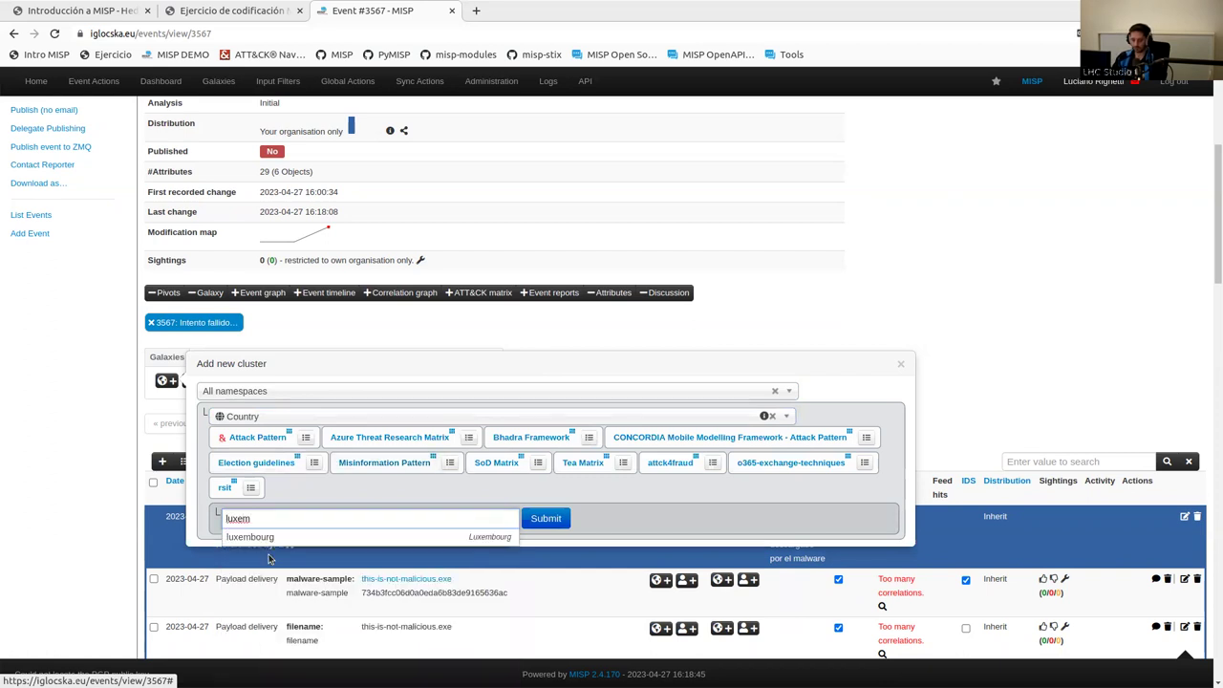
key(Return)
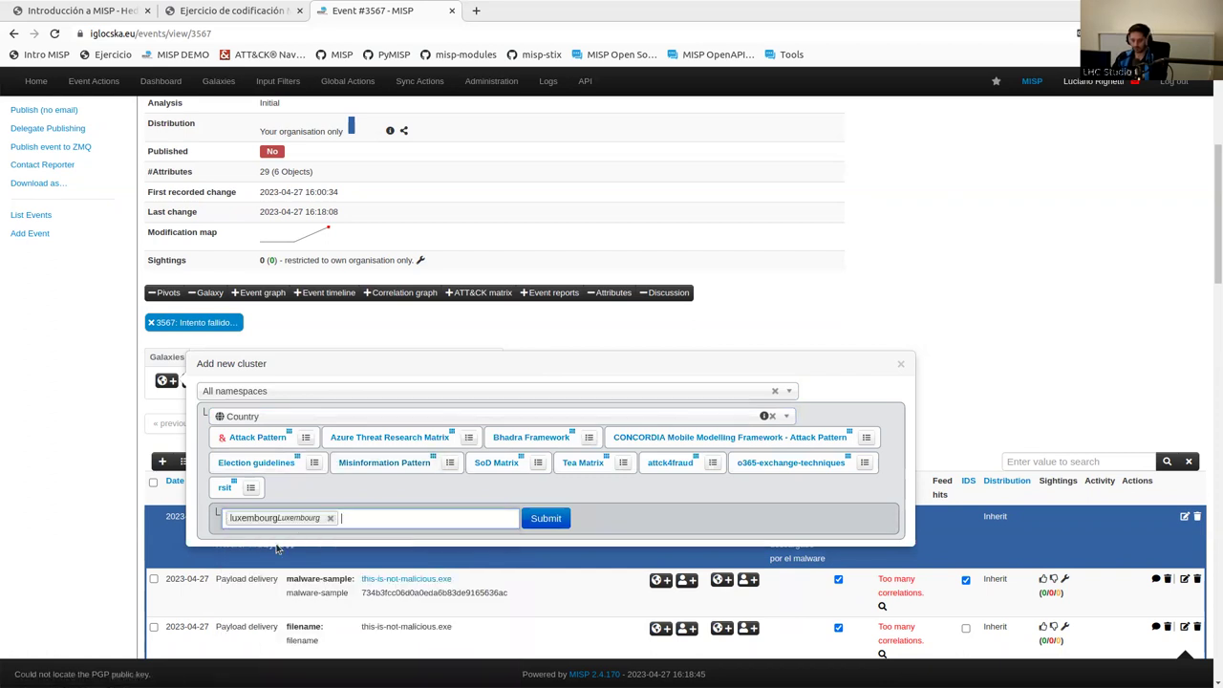
click(545, 519)
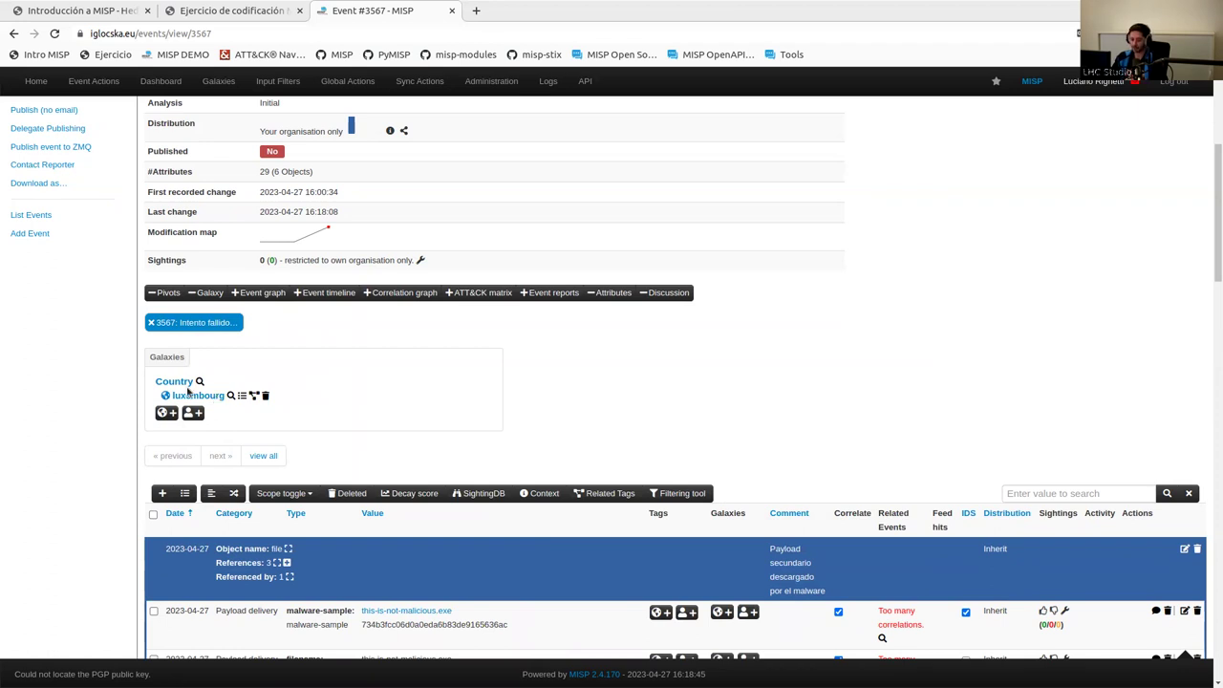
- Attach the Bank cluster of the Sector galaxy to the event as a global cluster, searching all namespaces
mouse_move(173, 381)
scroll(285, 395, down, 1)
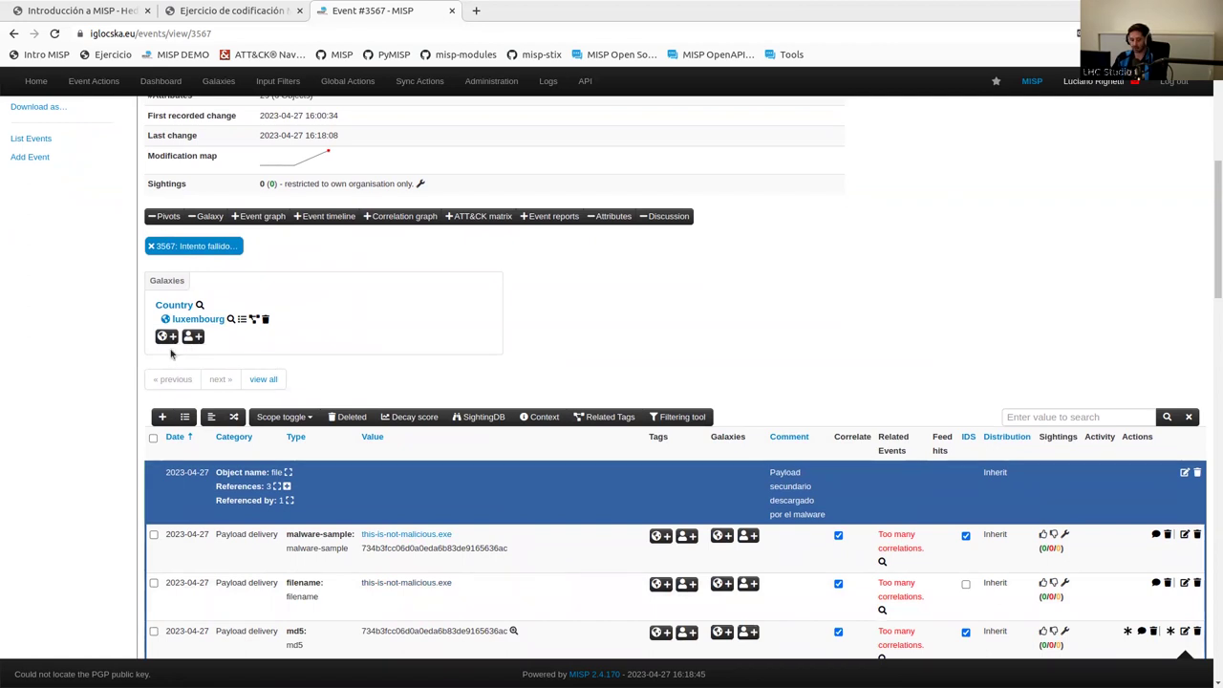
click(168, 336)
click(242, 347)
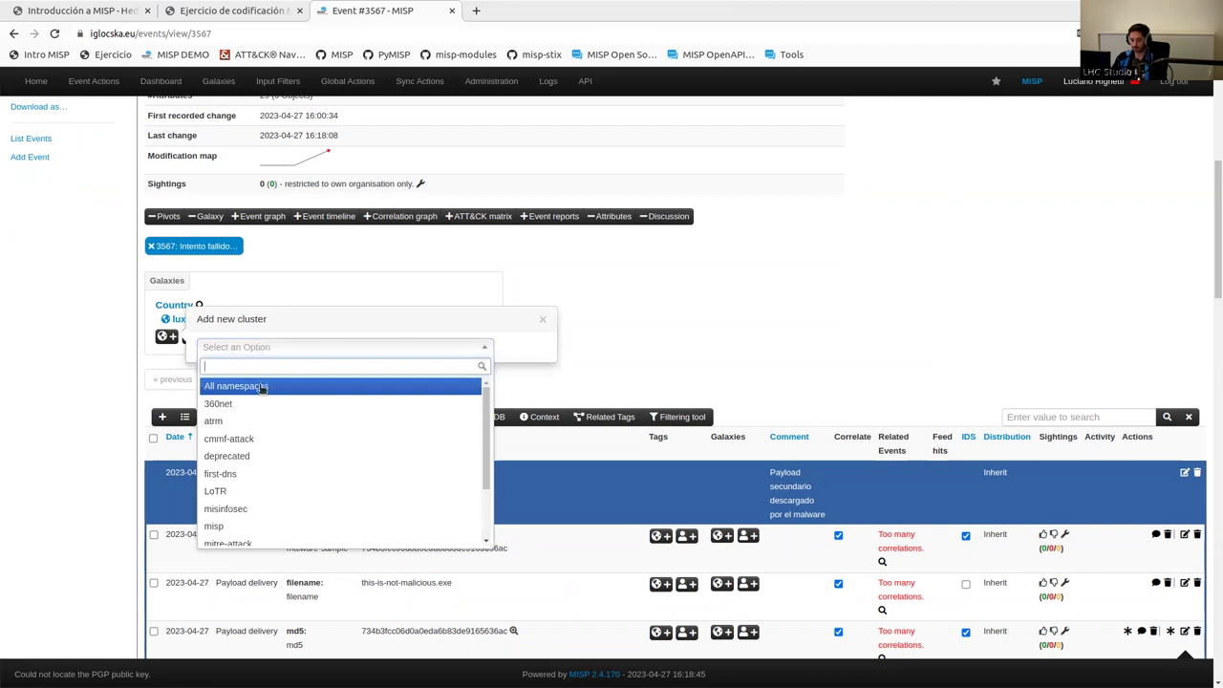
click(257, 386)
click(286, 373)
text(sec)
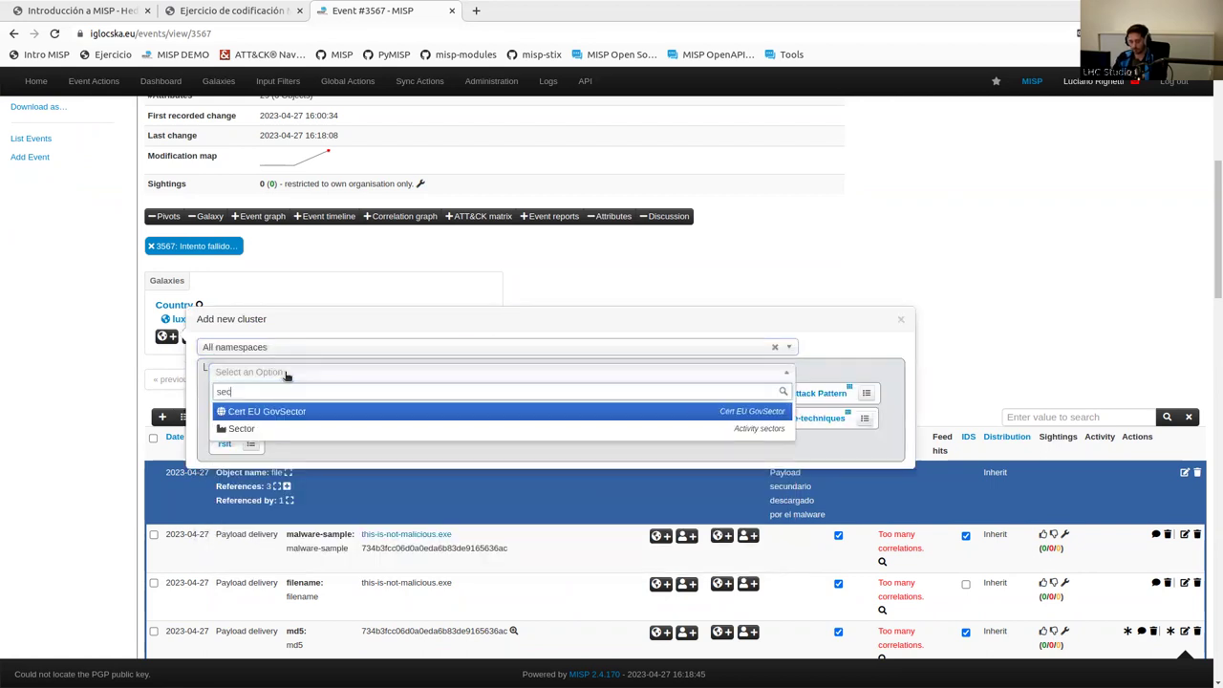
click(267, 429)
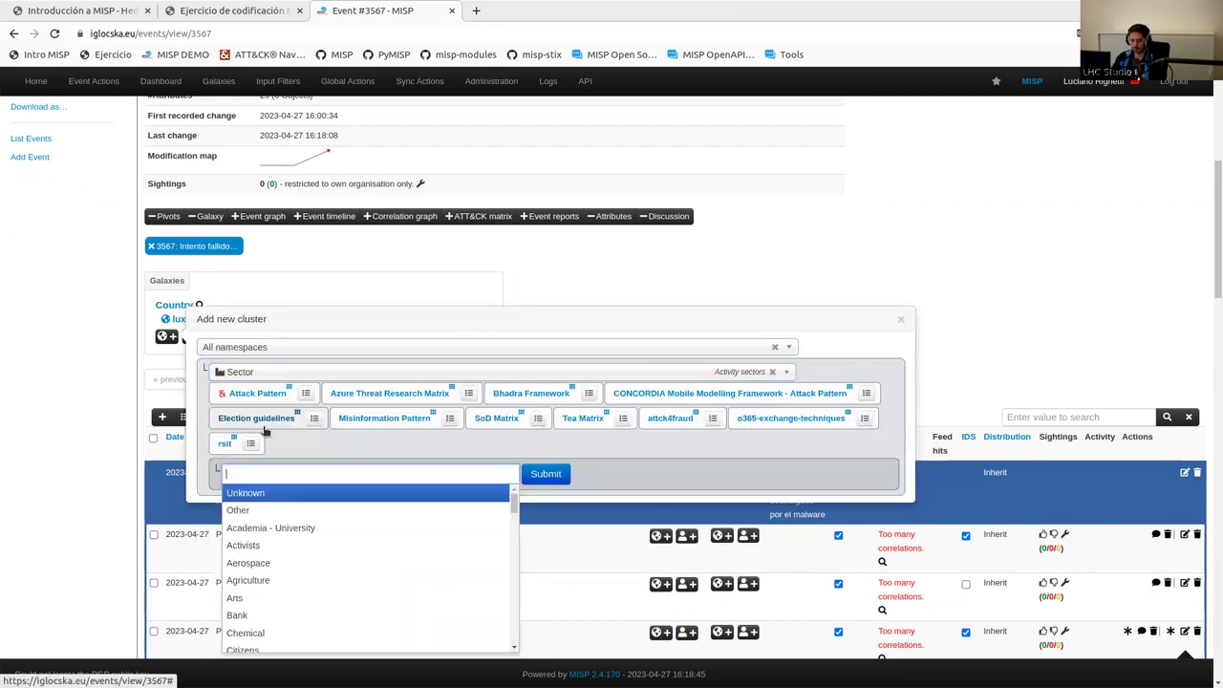
text(bank)
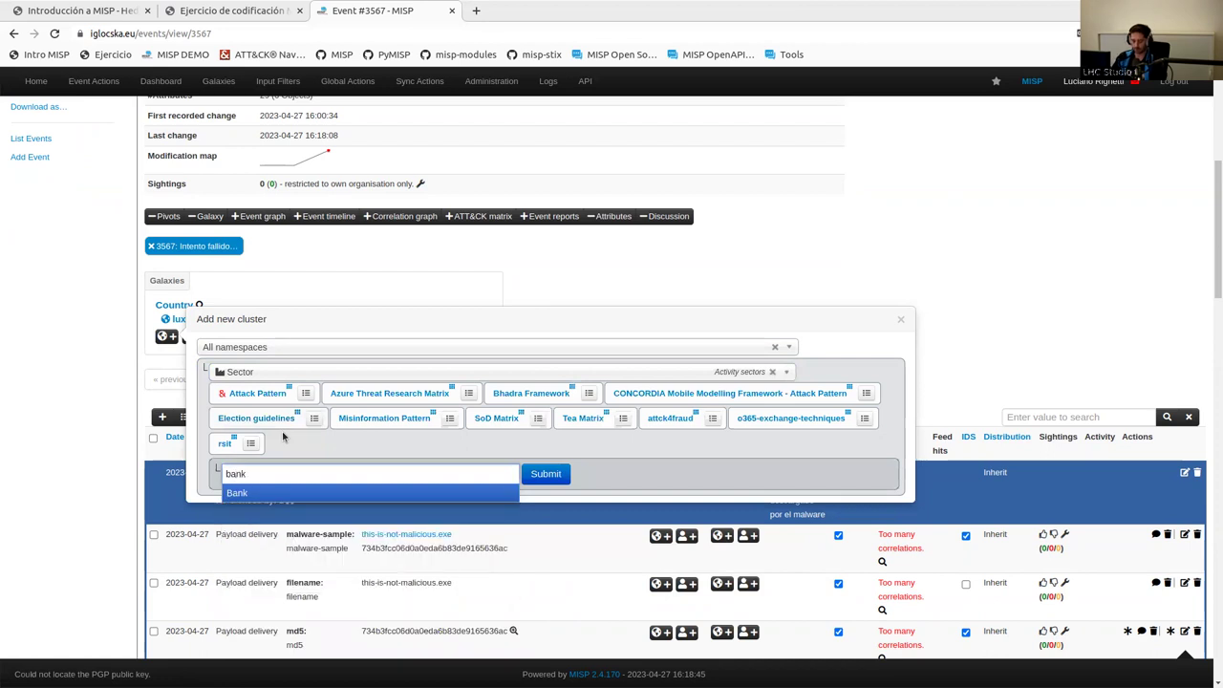
click(261, 493)
click(545, 474)
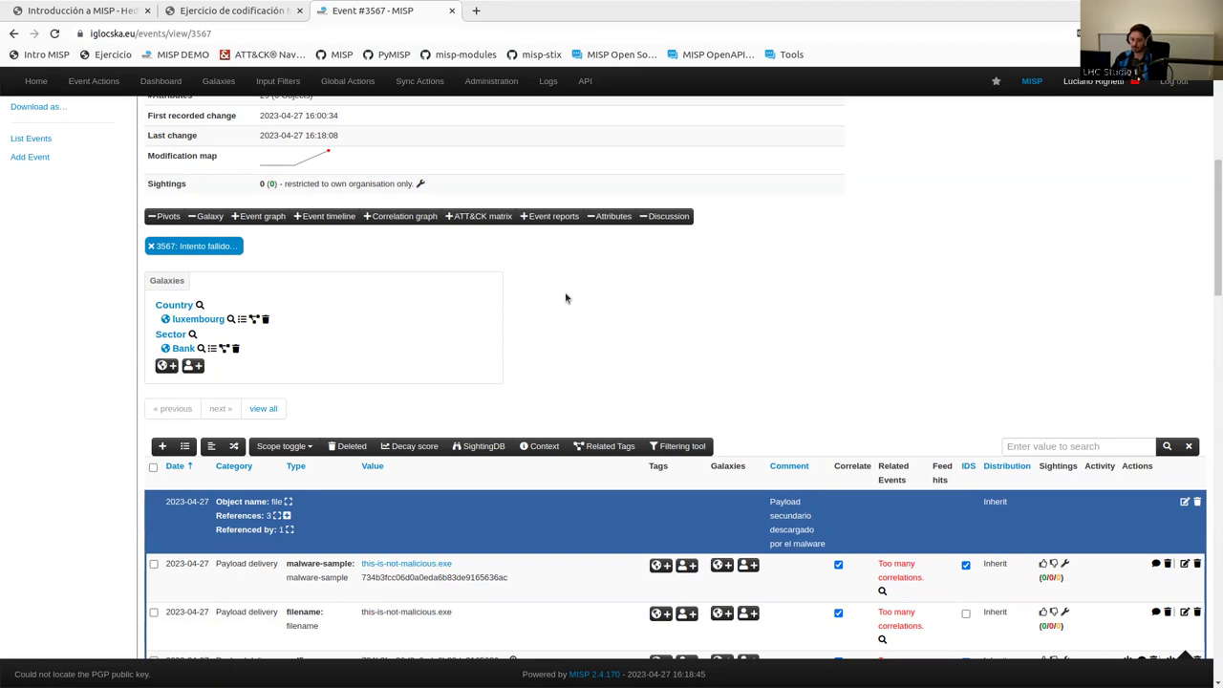
- Open the MITRE ATT&CK Navigator in a separate browser tab and create a new Enterprise layer to view its technique matrix
click(477, 12)
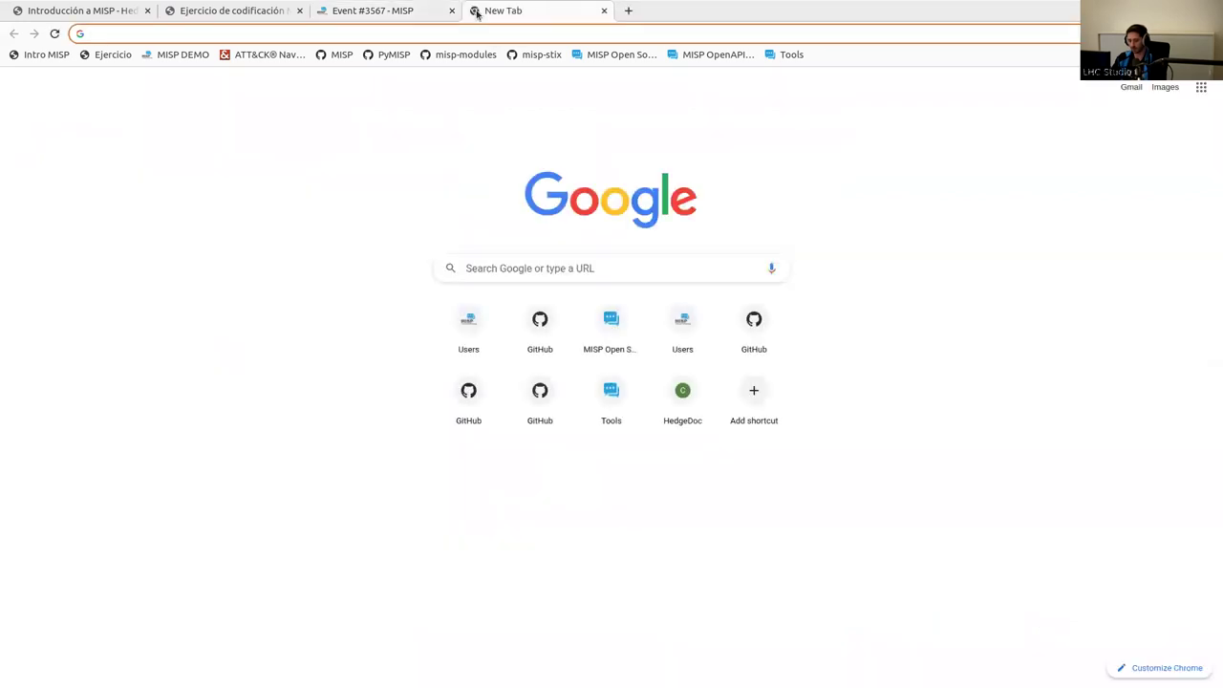
click(282, 55)
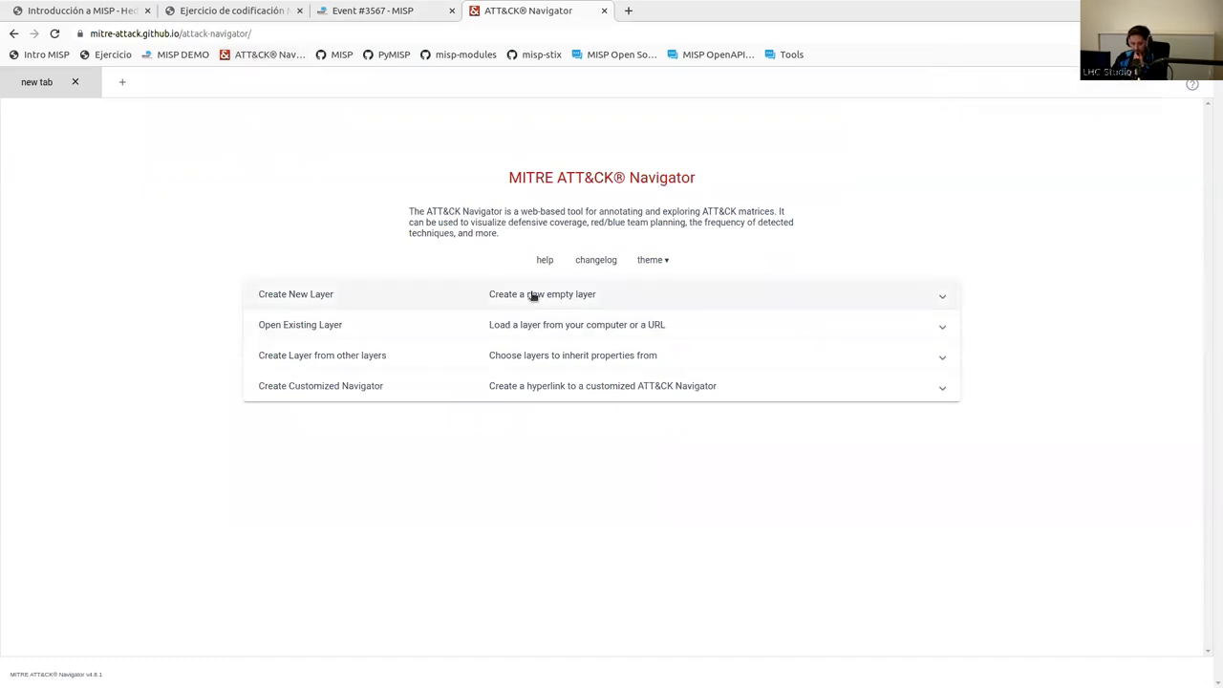
click(533, 295)
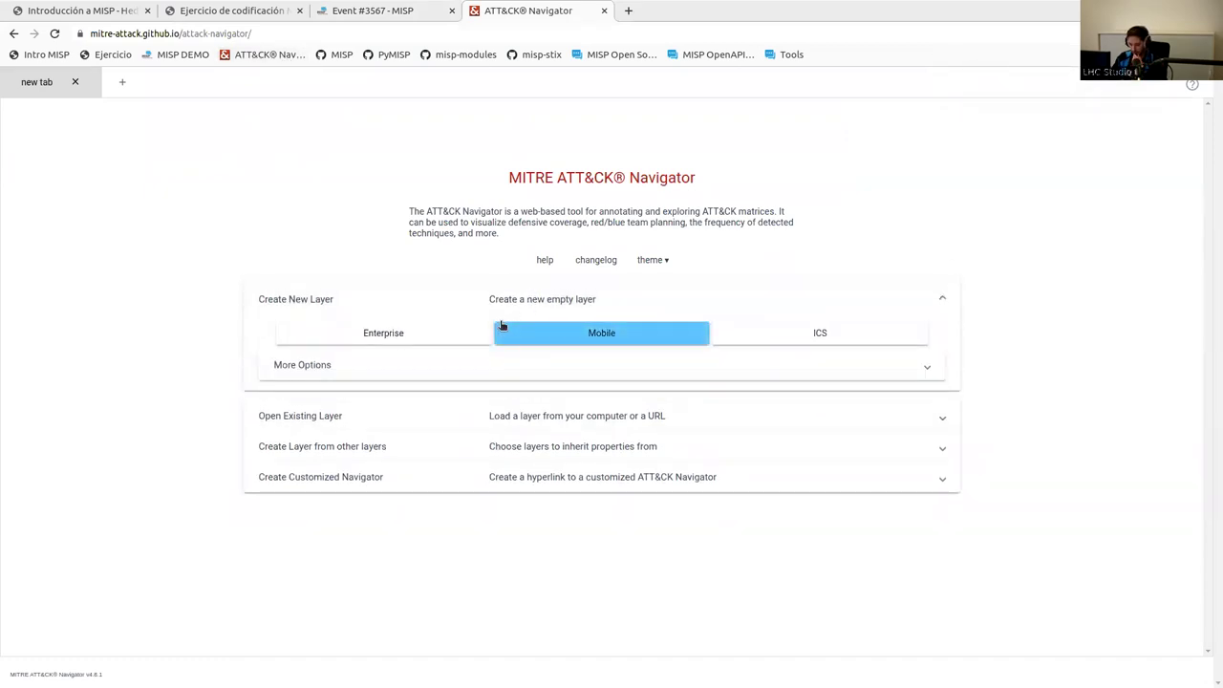
click(464, 331)
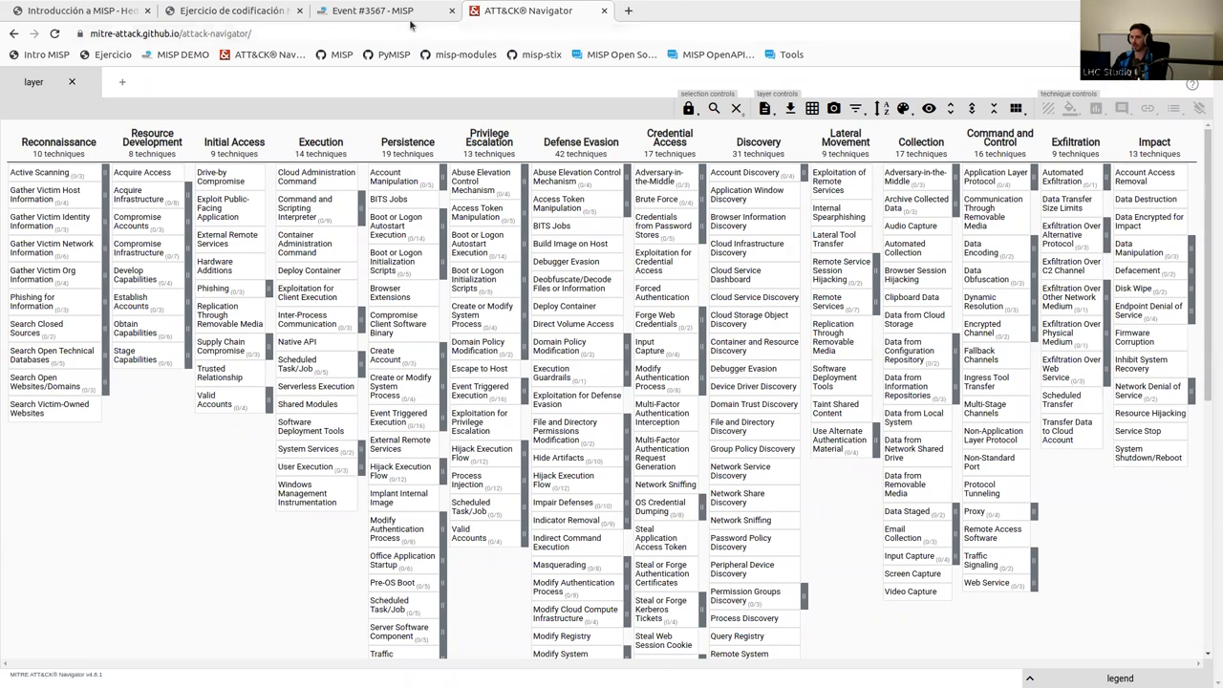
- Return to the MISP event, open the Attack Pattern matrix for a global cluster from all namespaces, and select Phishing (T1566)
click(418, 10)
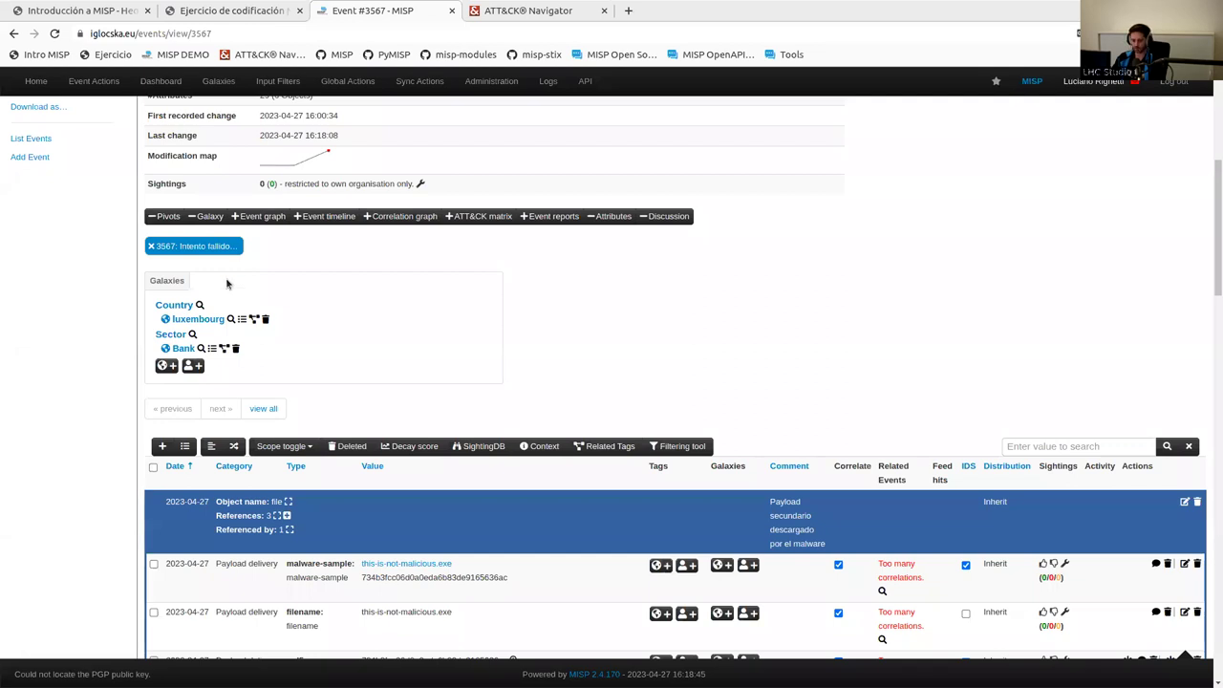
scroll(581, 375, down, 1)
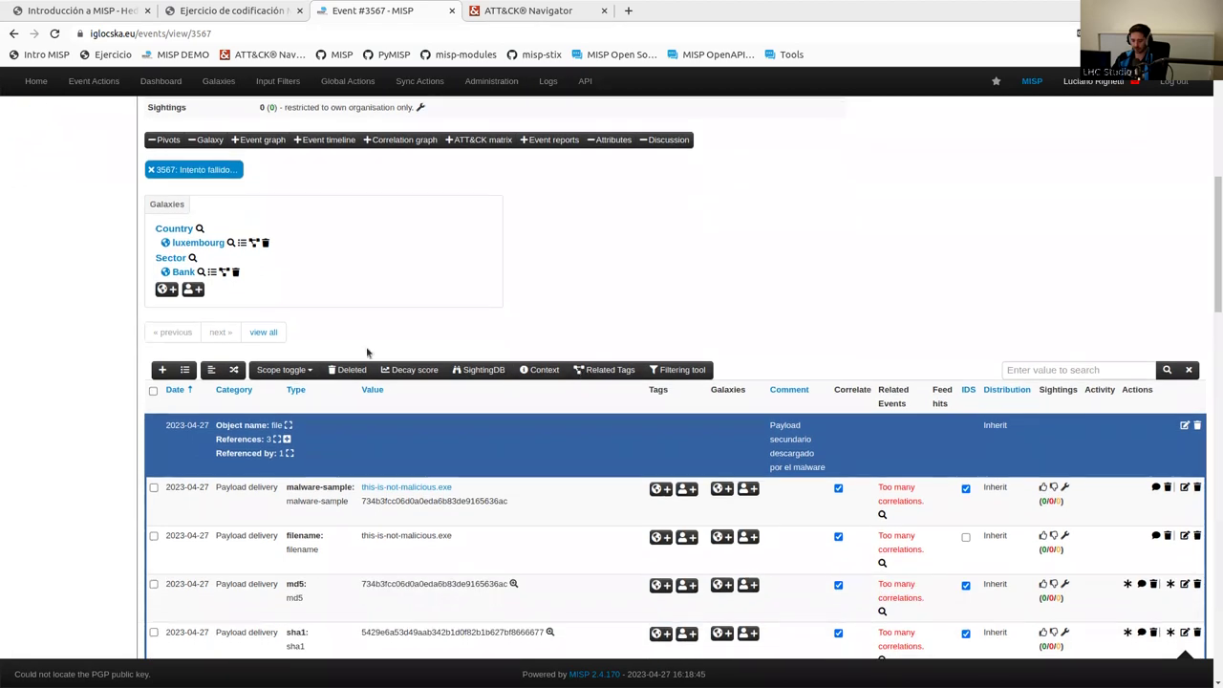
click(166, 289)
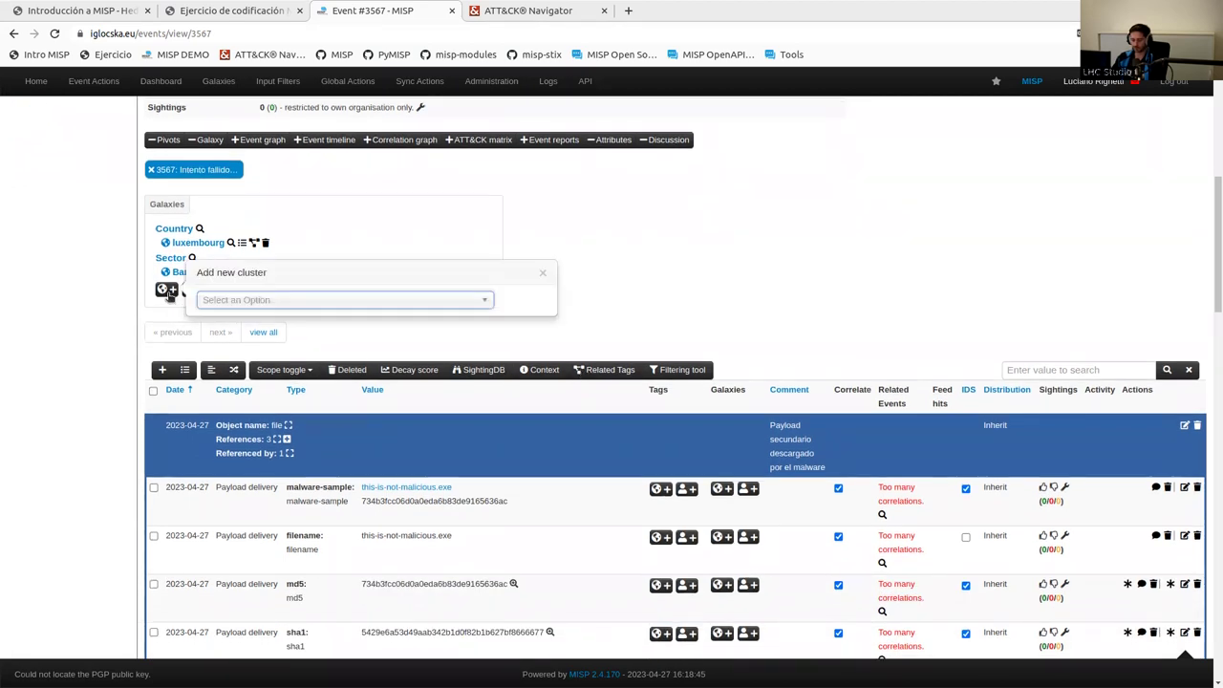
click(253, 302)
click(256, 341)
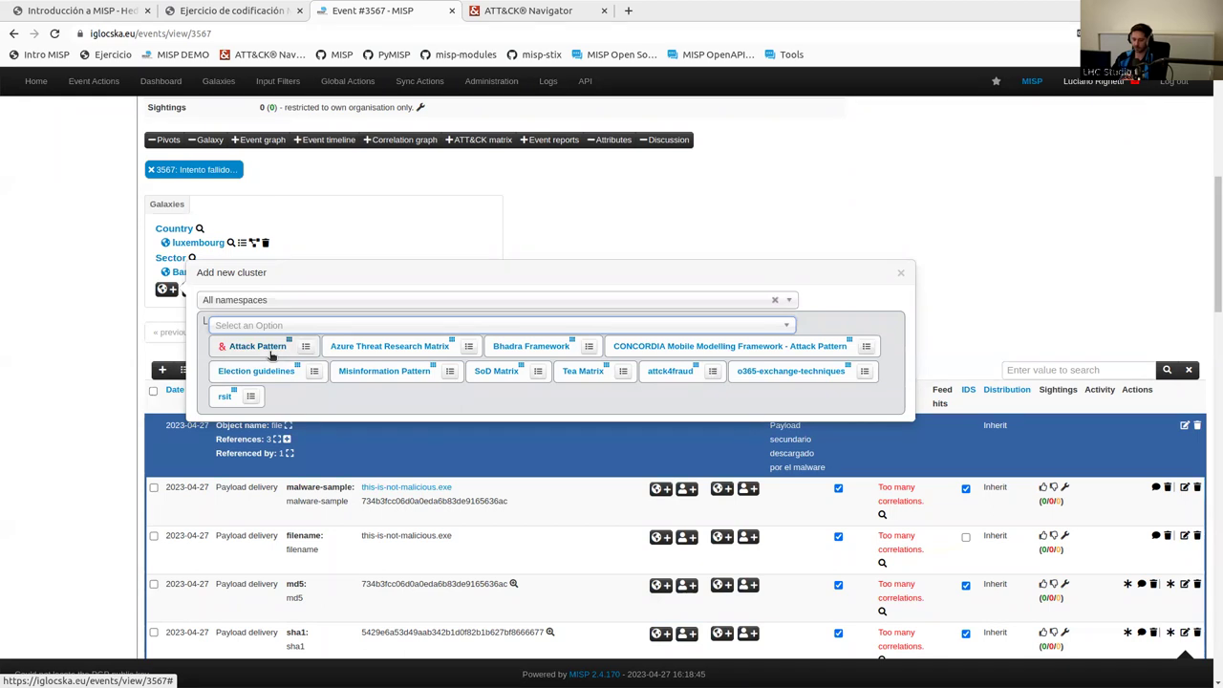
click(270, 352)
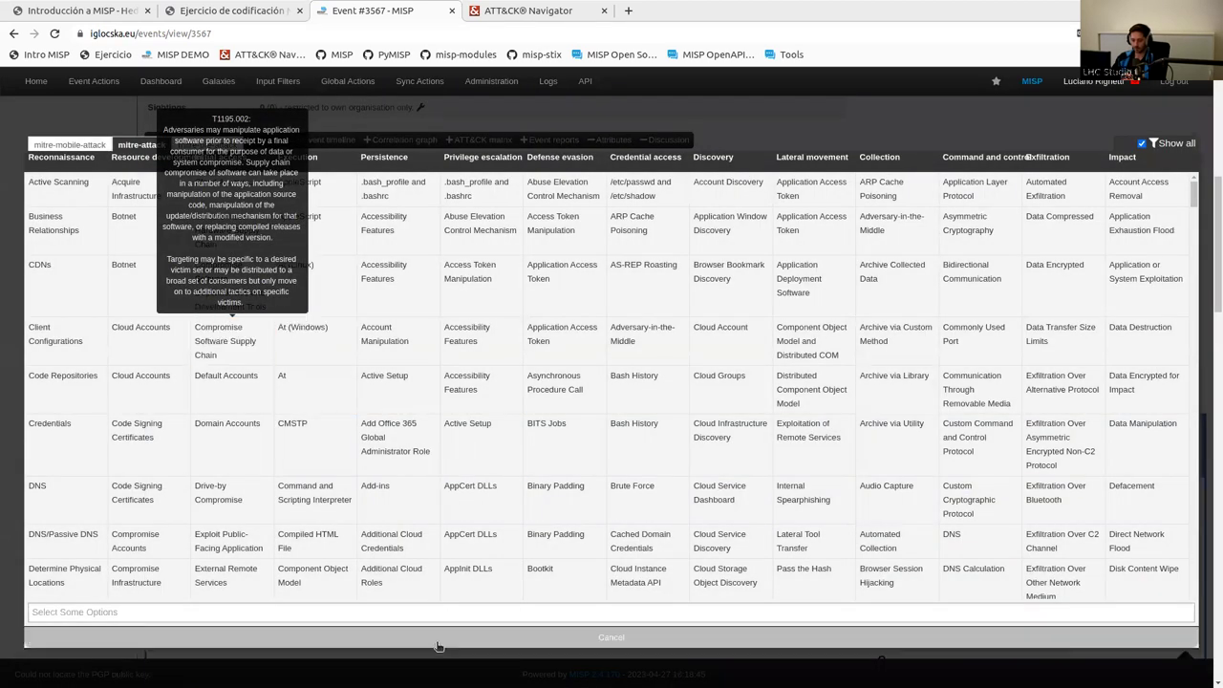
click(310, 612)
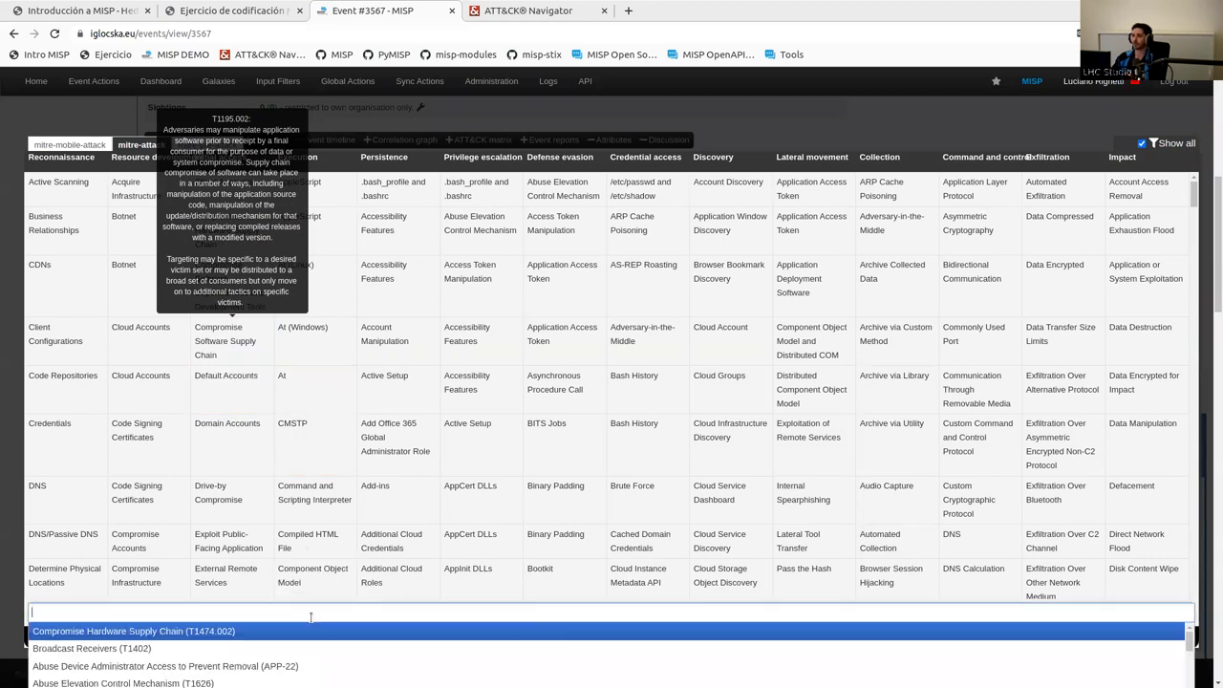
text(phishi)
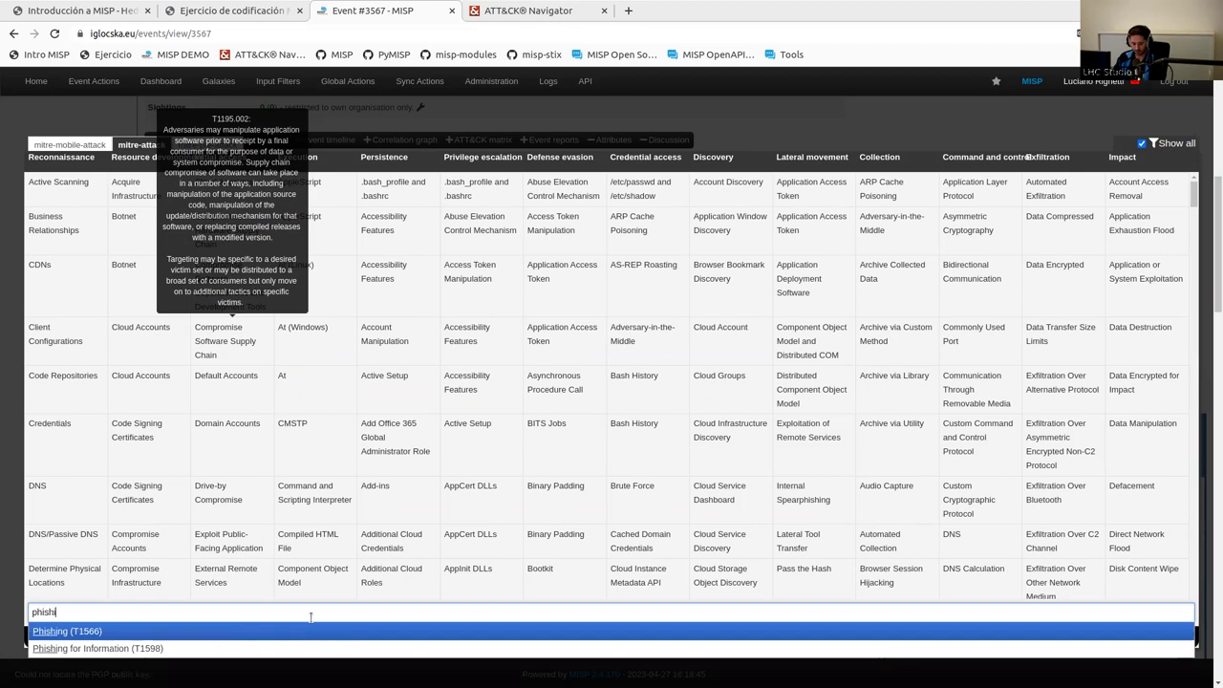
click(304, 630)
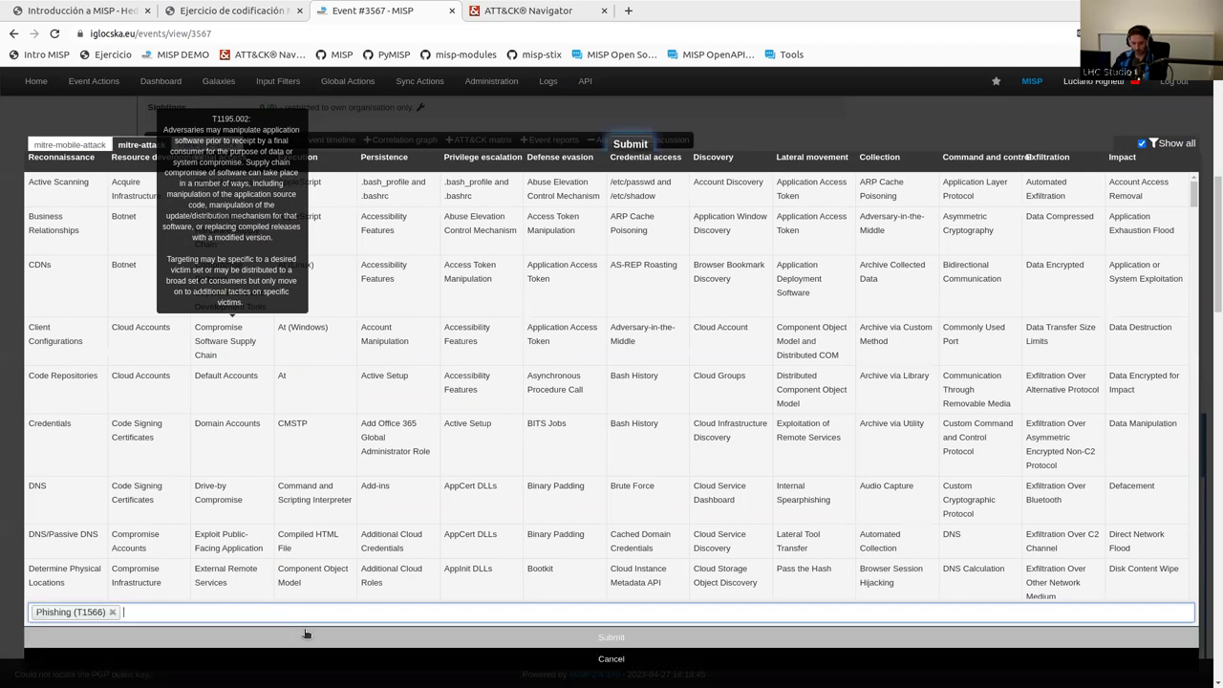
- Add Spearphishing Attachment (T1193) to the selected techniques and attach both Attack Pattern clusters to the event
text(speark)
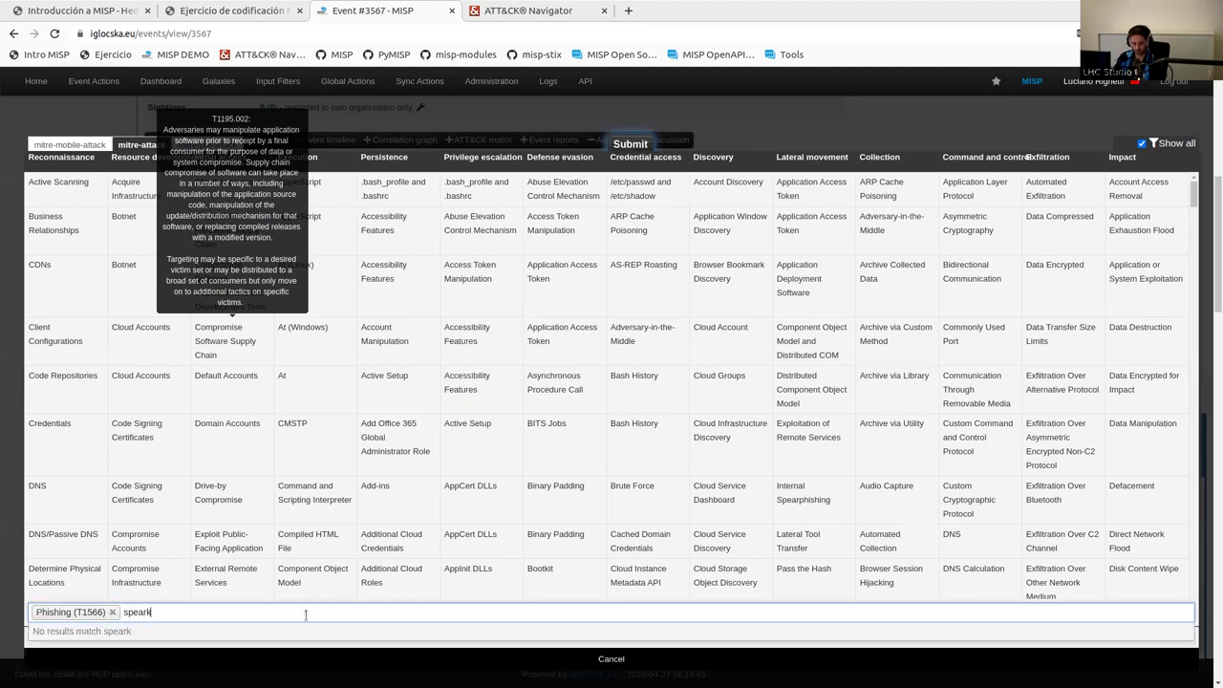
key(BackSpace)
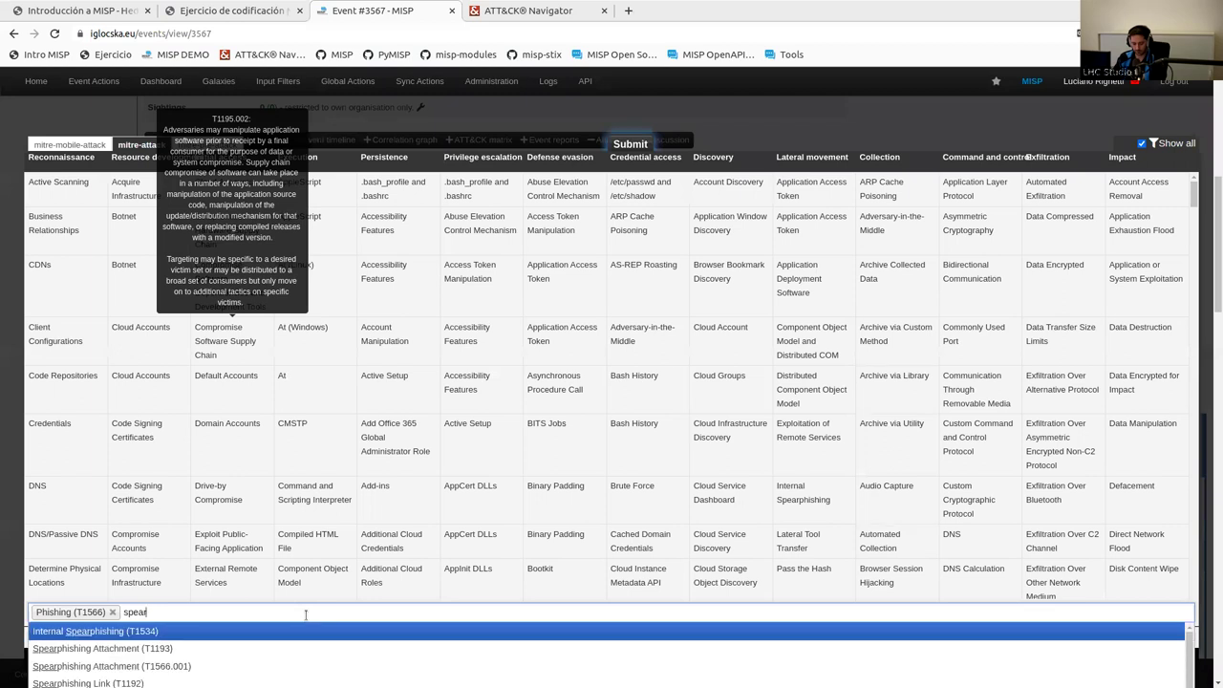
click(271, 649)
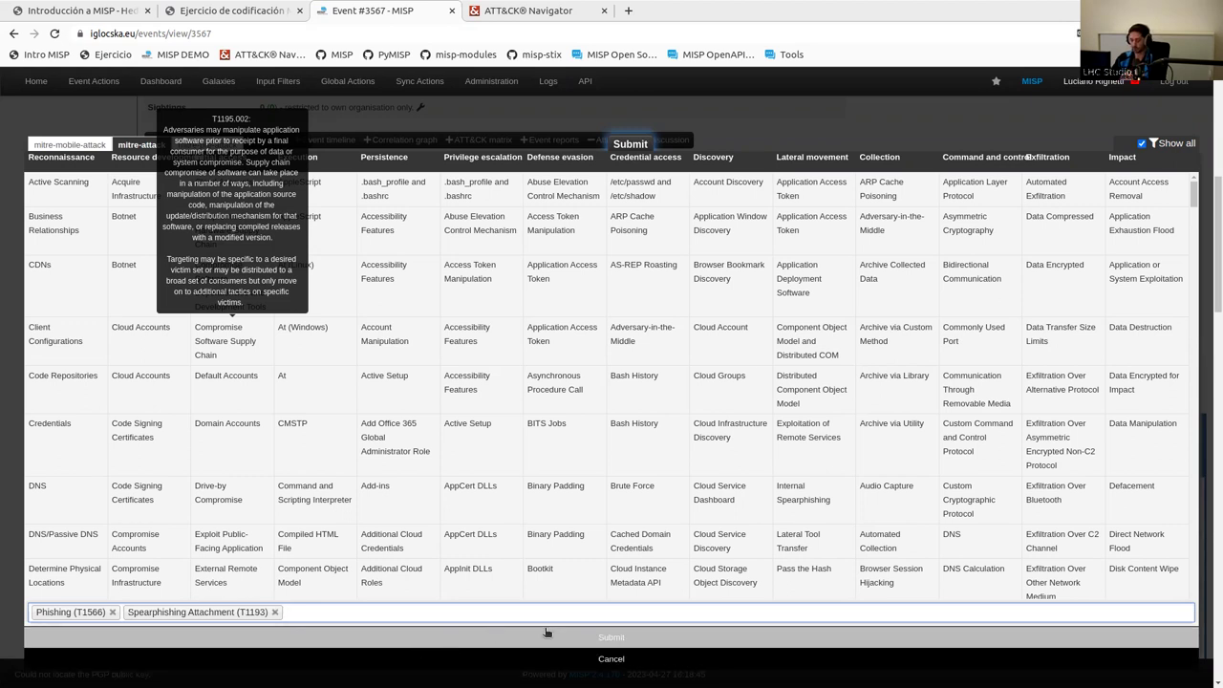
click(611, 637)
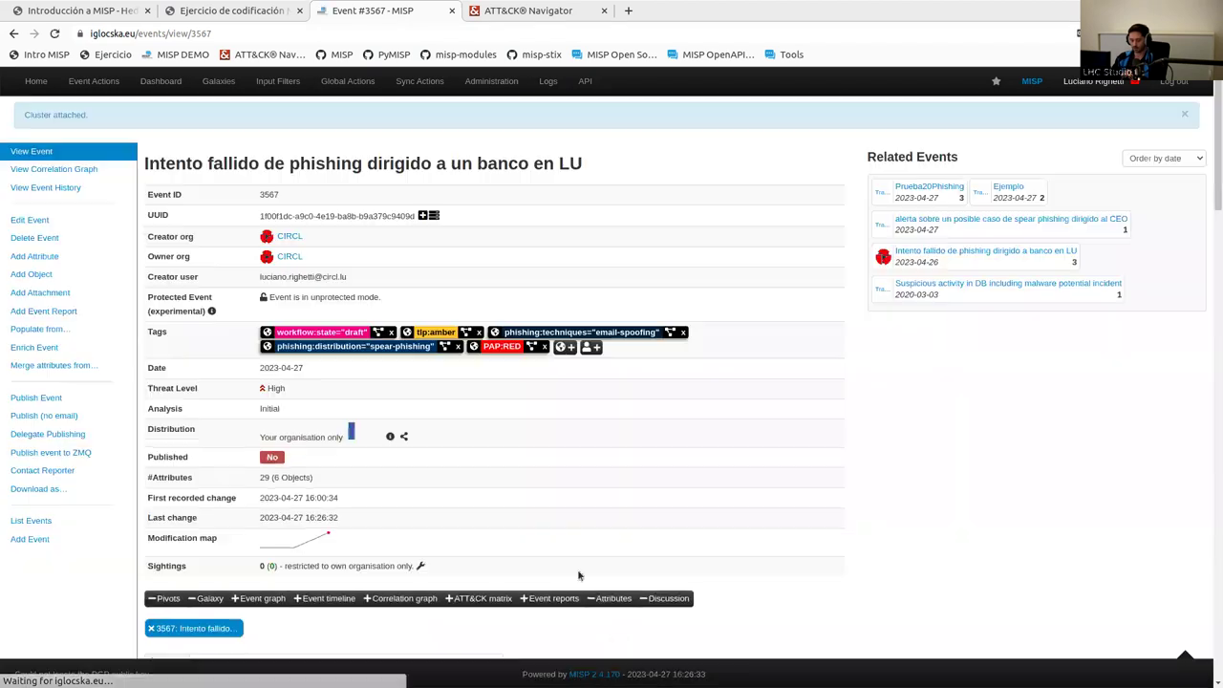
scroll(573, 510, down, 3)
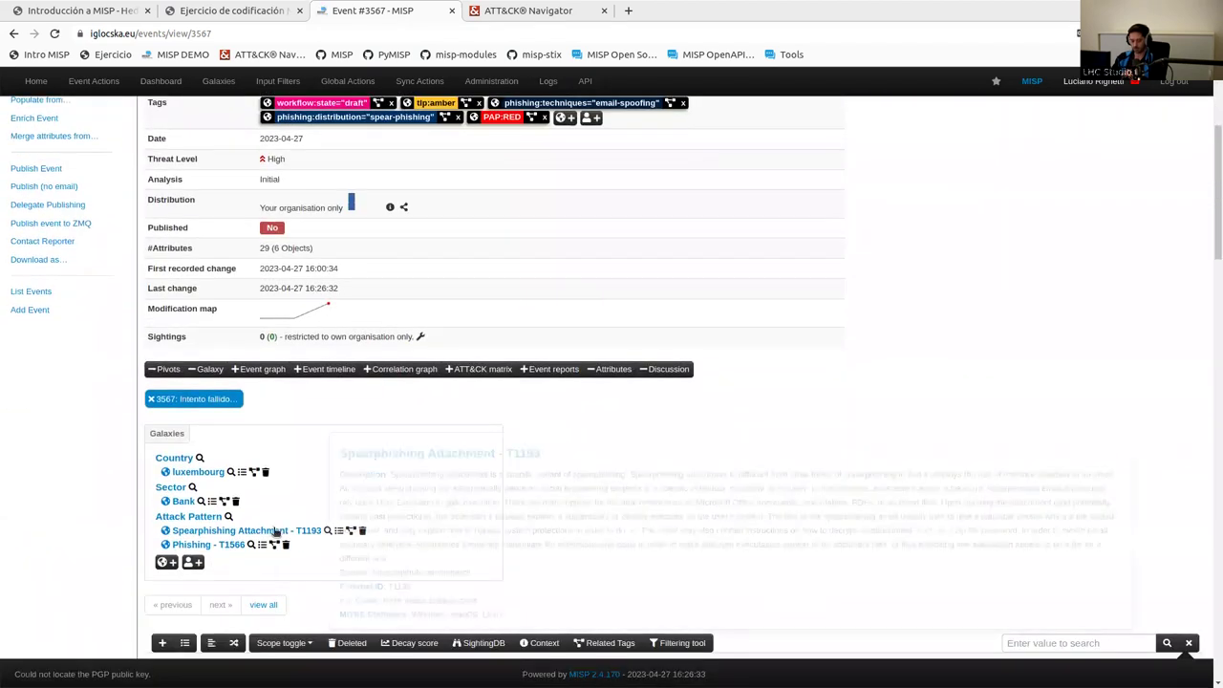
mouse_move(216, 544)
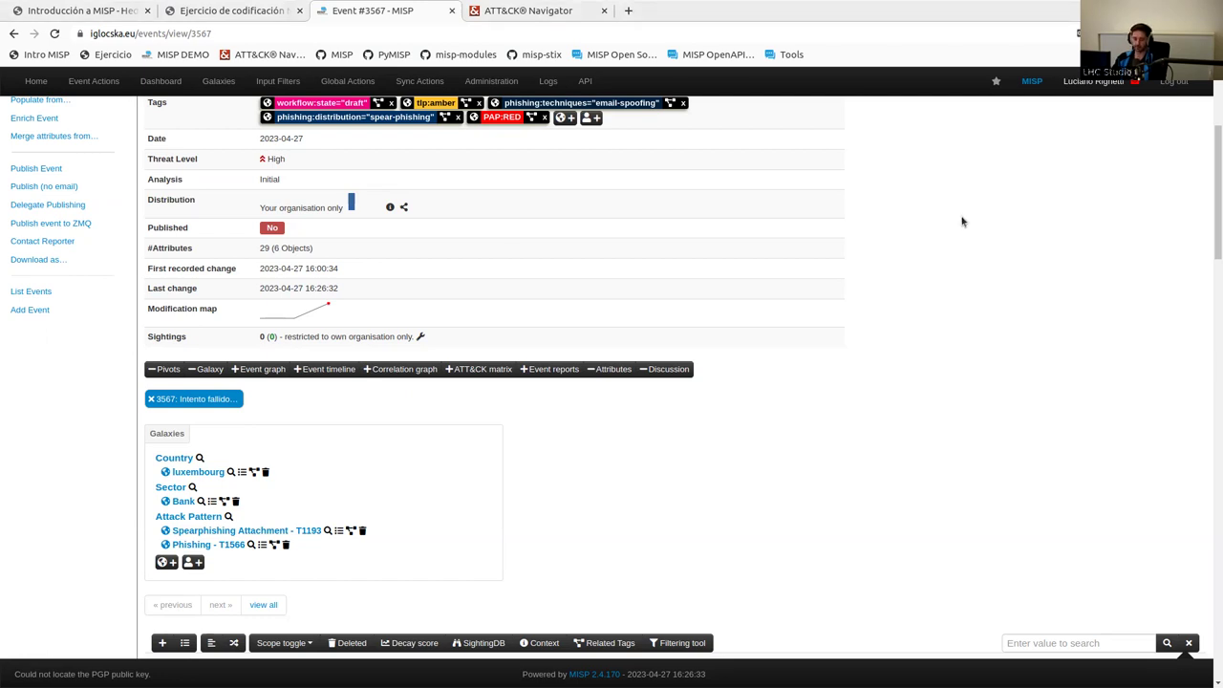
- Add an event report named "Analisis del SOC" with empty content and distribution inherited from the event
scroll(962, 222, down, 1)
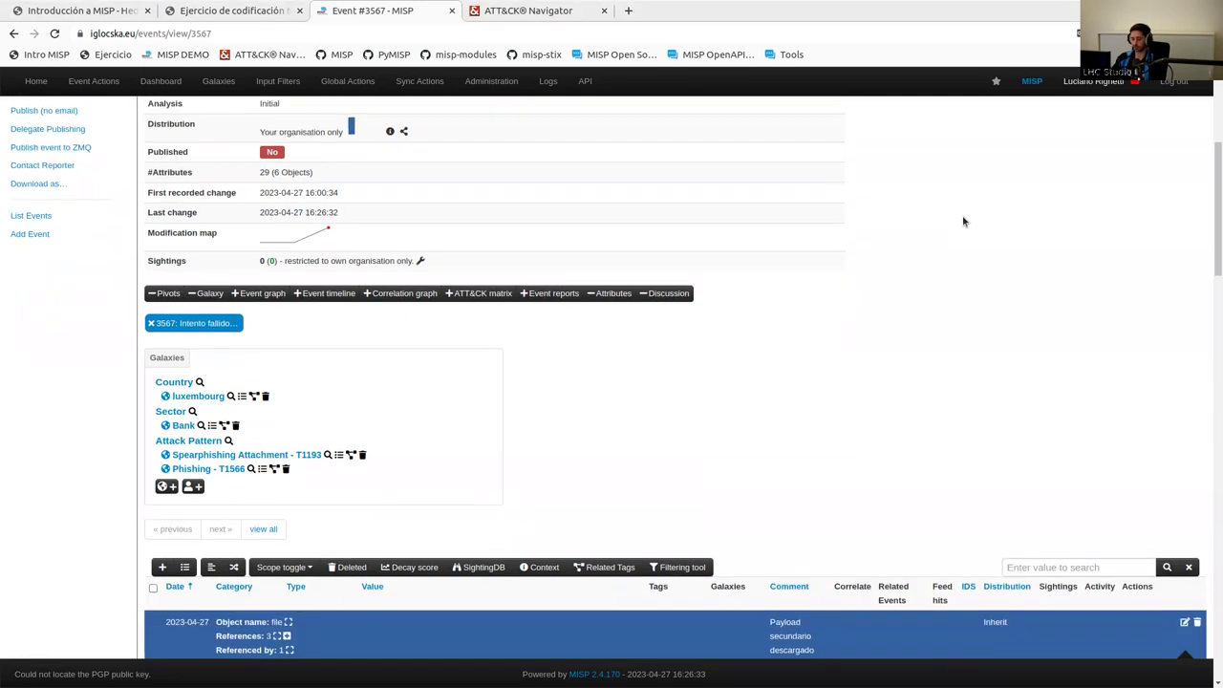
click(560, 296)
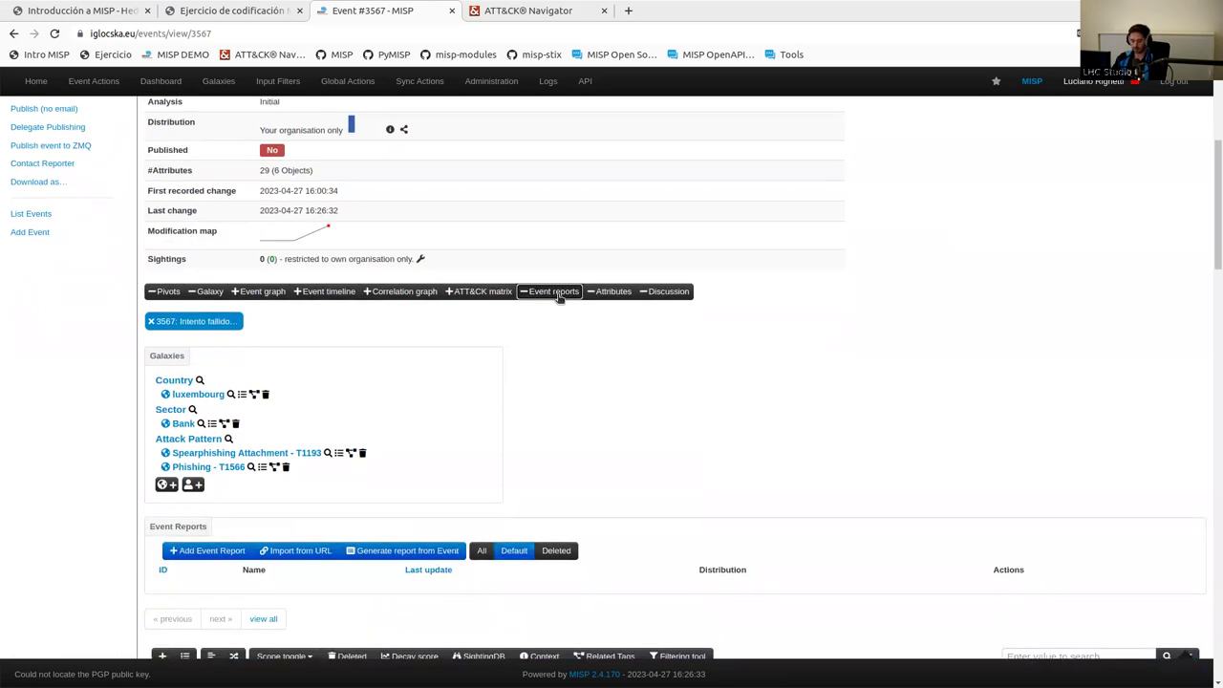
scroll(581, 306, down, 2)
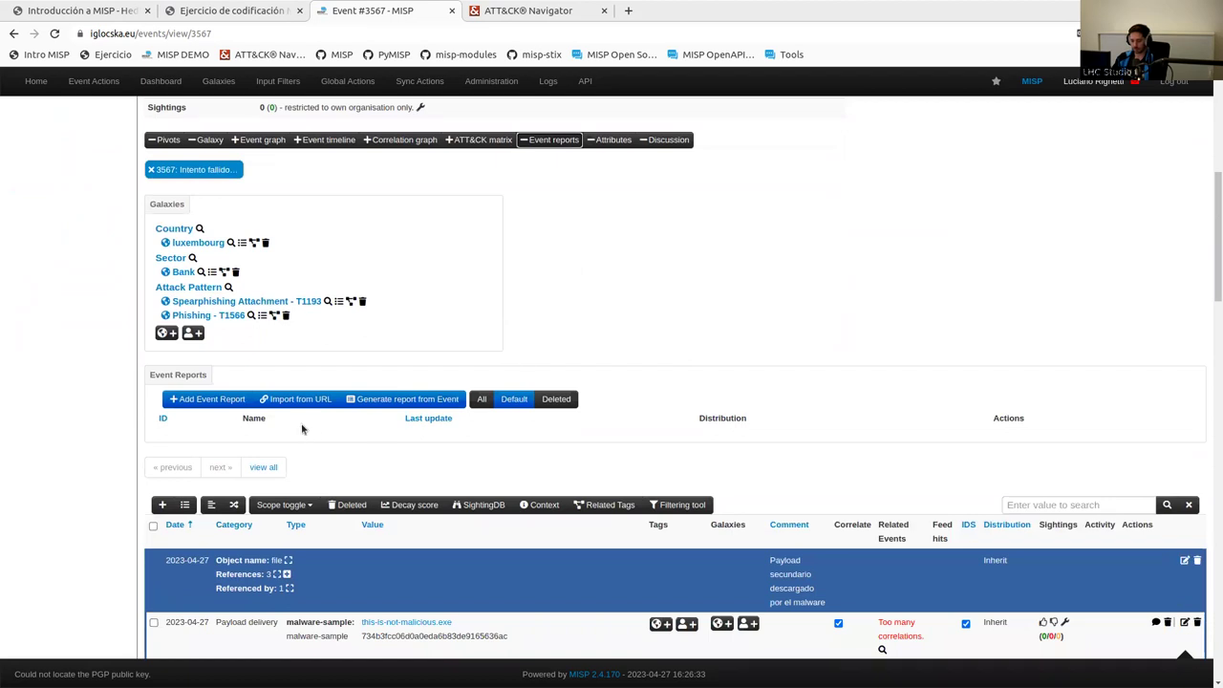
click(222, 402)
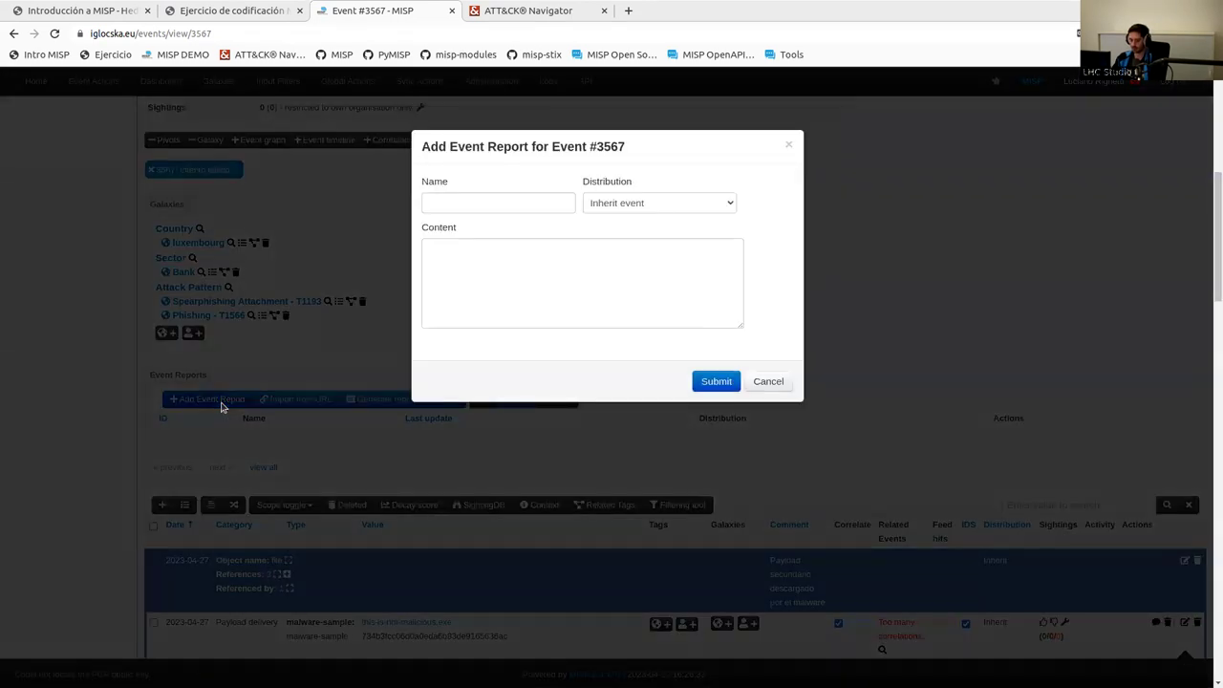
click(493, 196)
text(Analis del)
key(BackSpace)
key(BackSpace)
key(BackSpace)
text(sis del SOC)
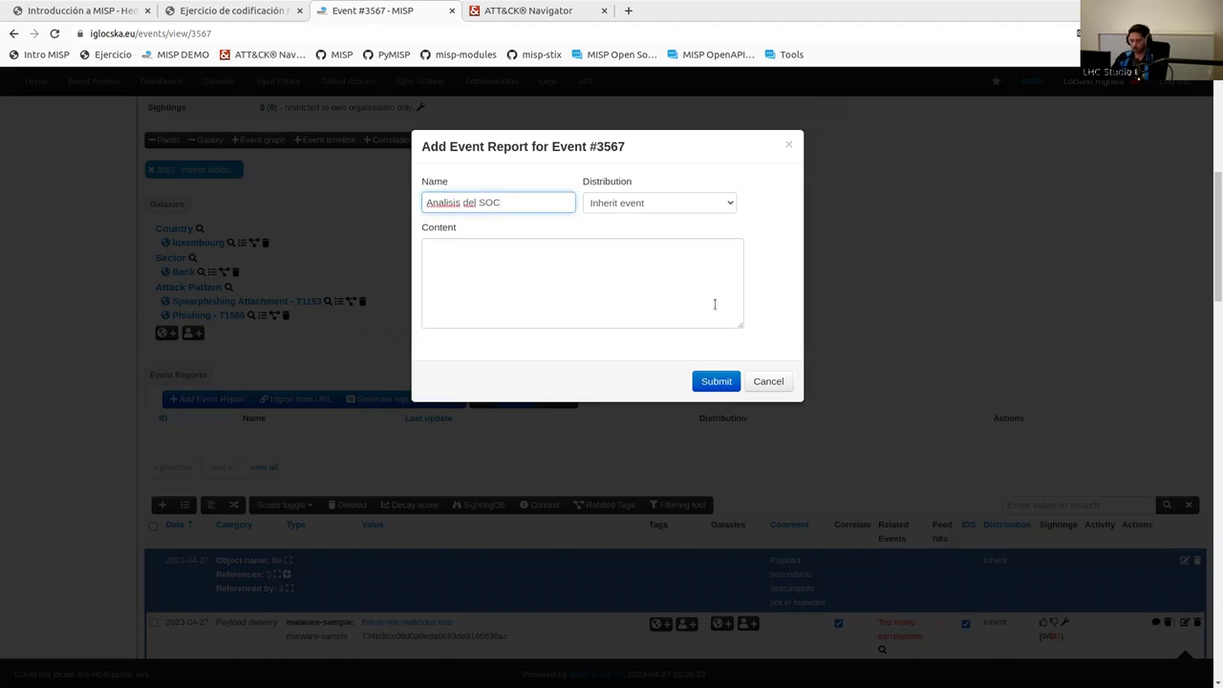
click(716, 382)
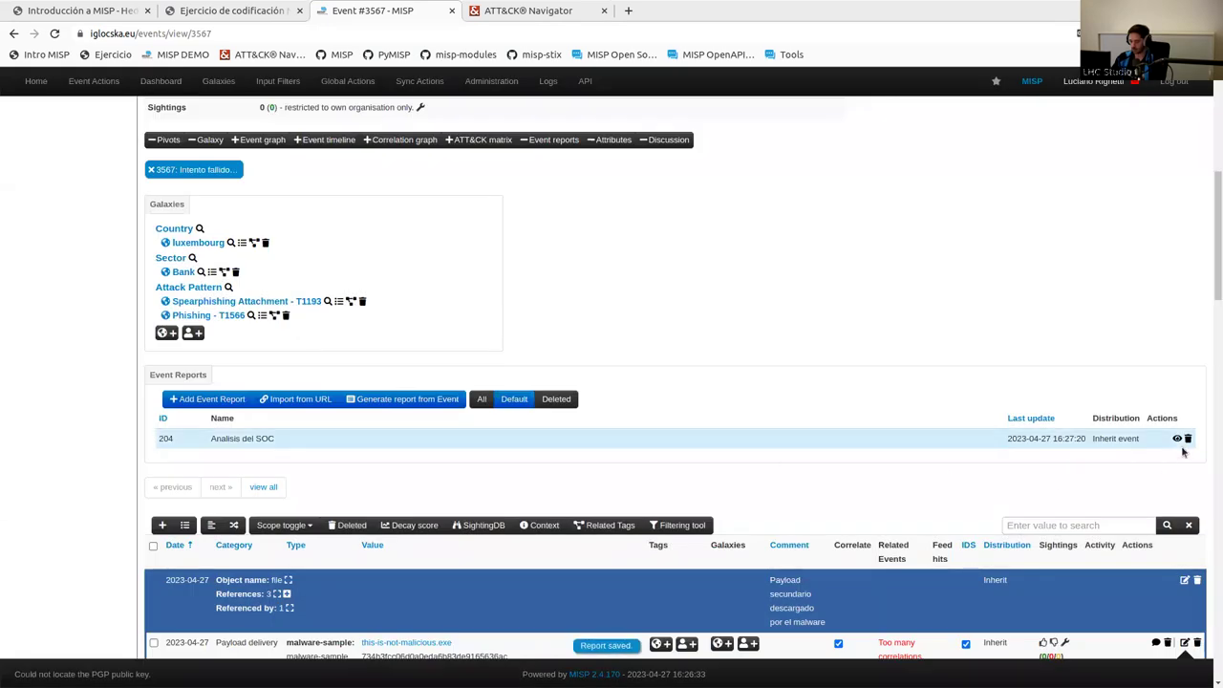
- Fill the Analisis del SOC report with the HedgeDoc exercise text from "Según la información recopilada" to the end of the quoted assignment
click(1176, 438)
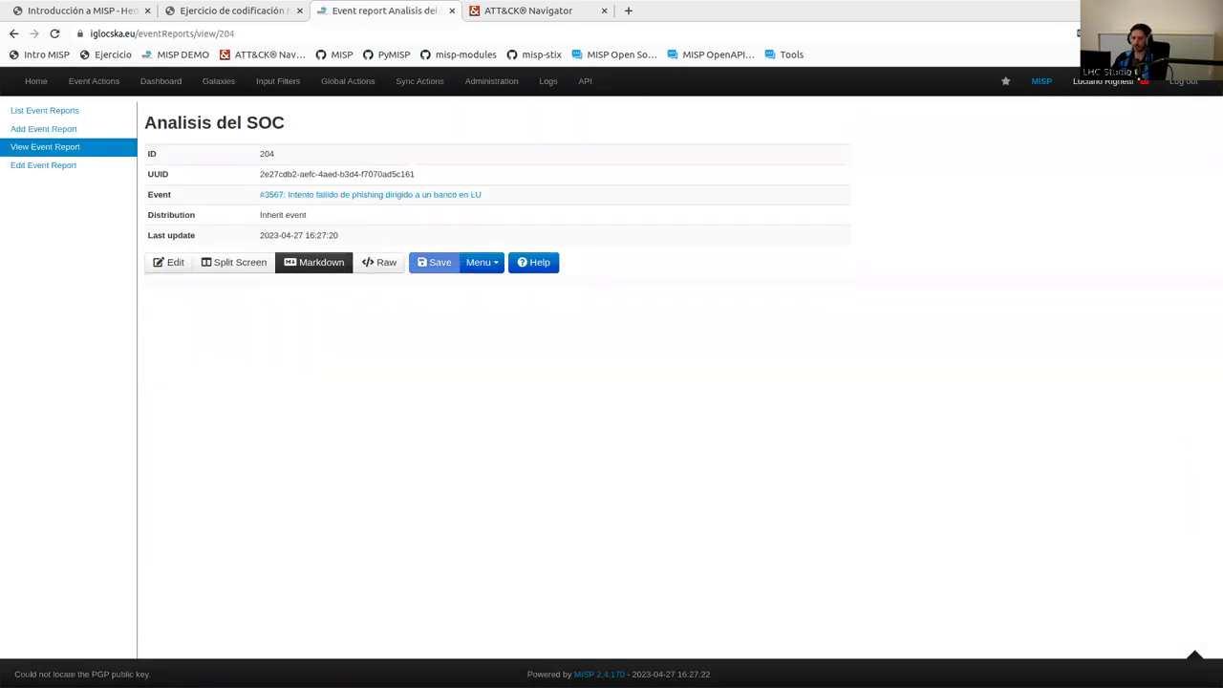
click(246, 11)
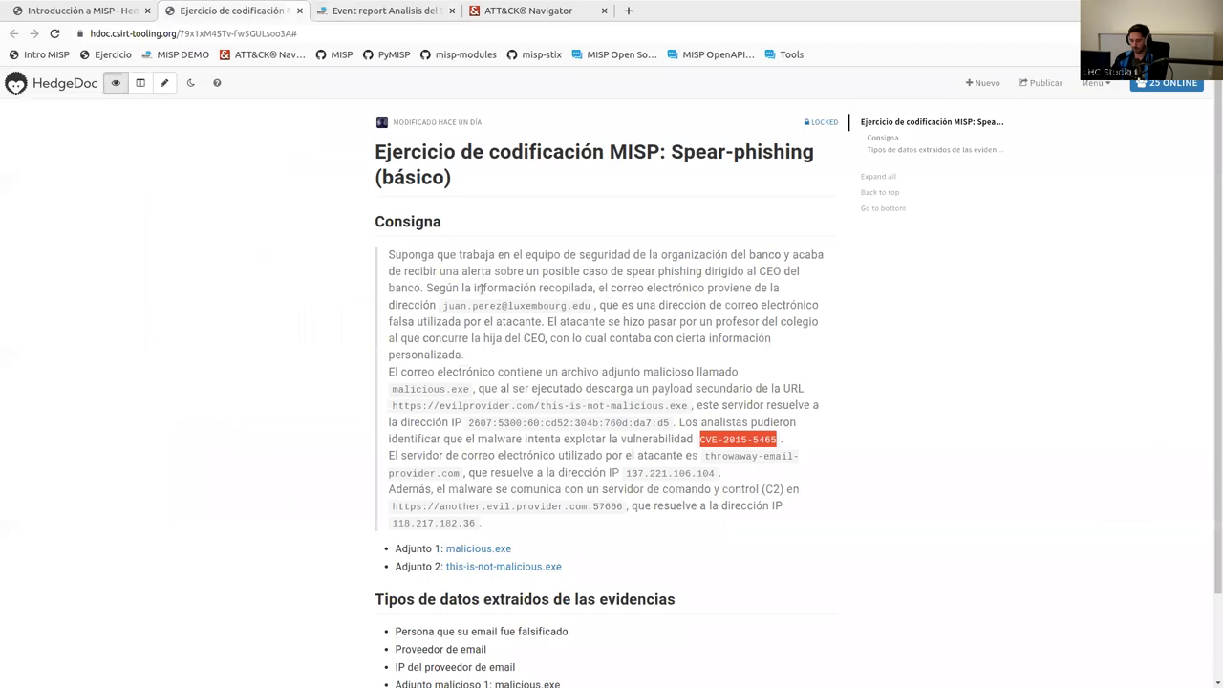
drag(425, 286, 610, 522)
key(ctrl+c)
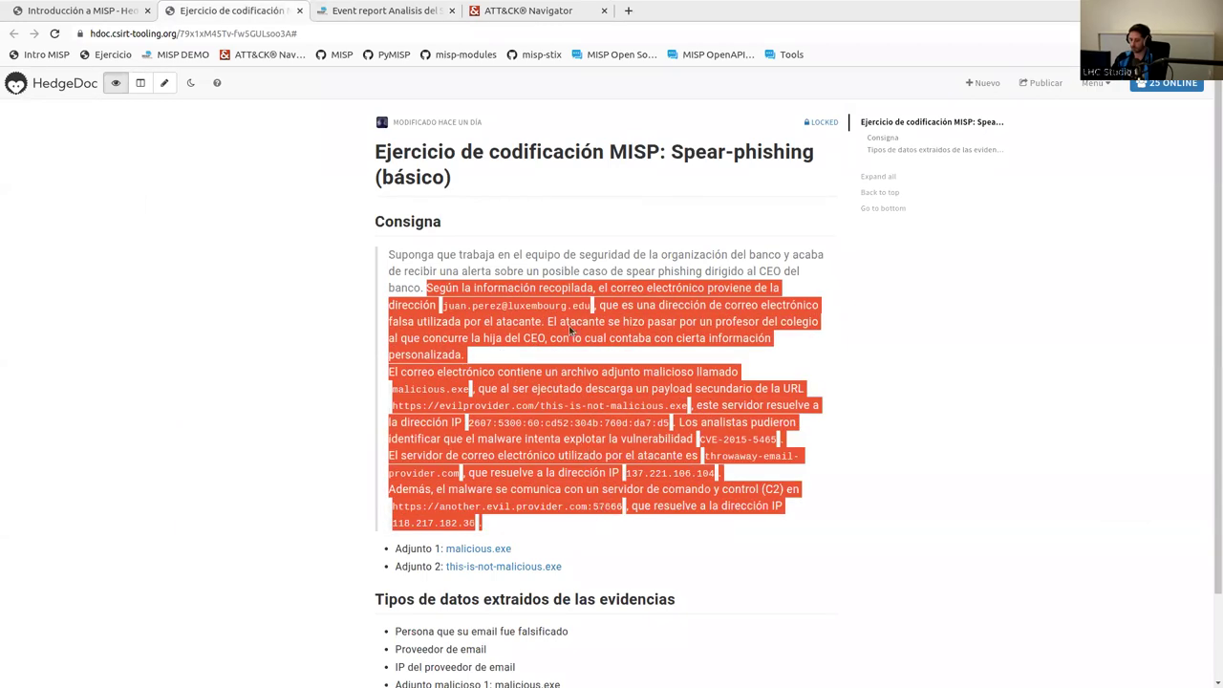
click(393, 12)
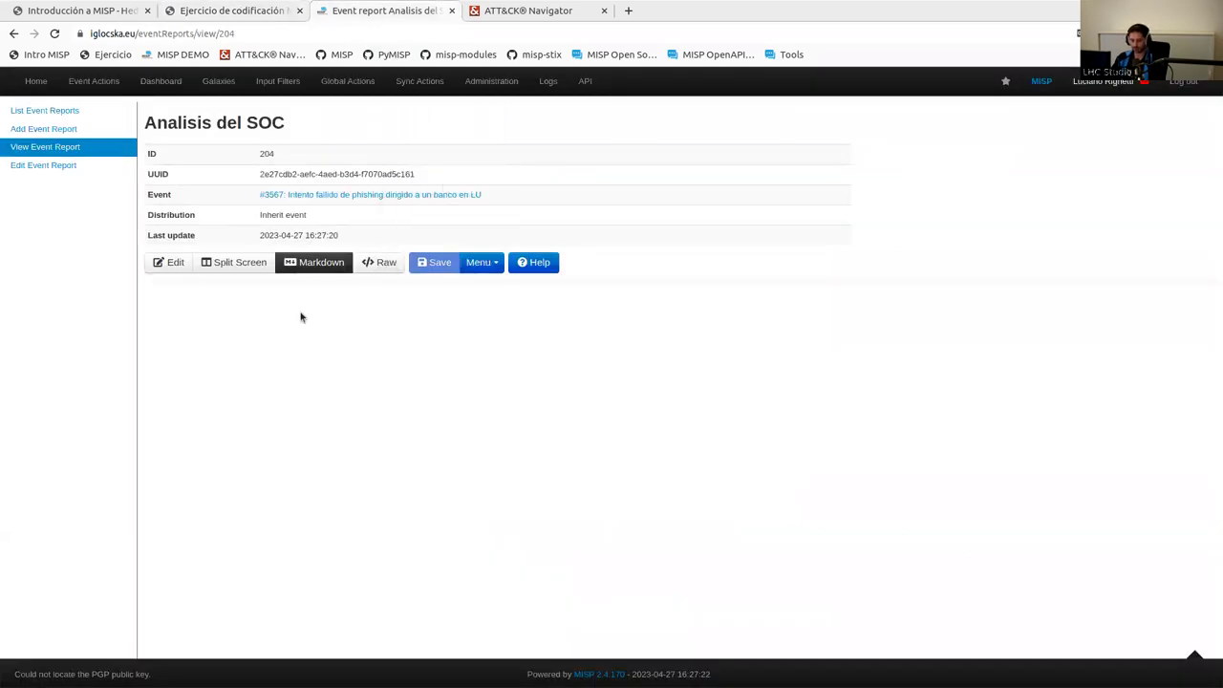
click(170, 267)
click(373, 392)
key(ctrl+v)
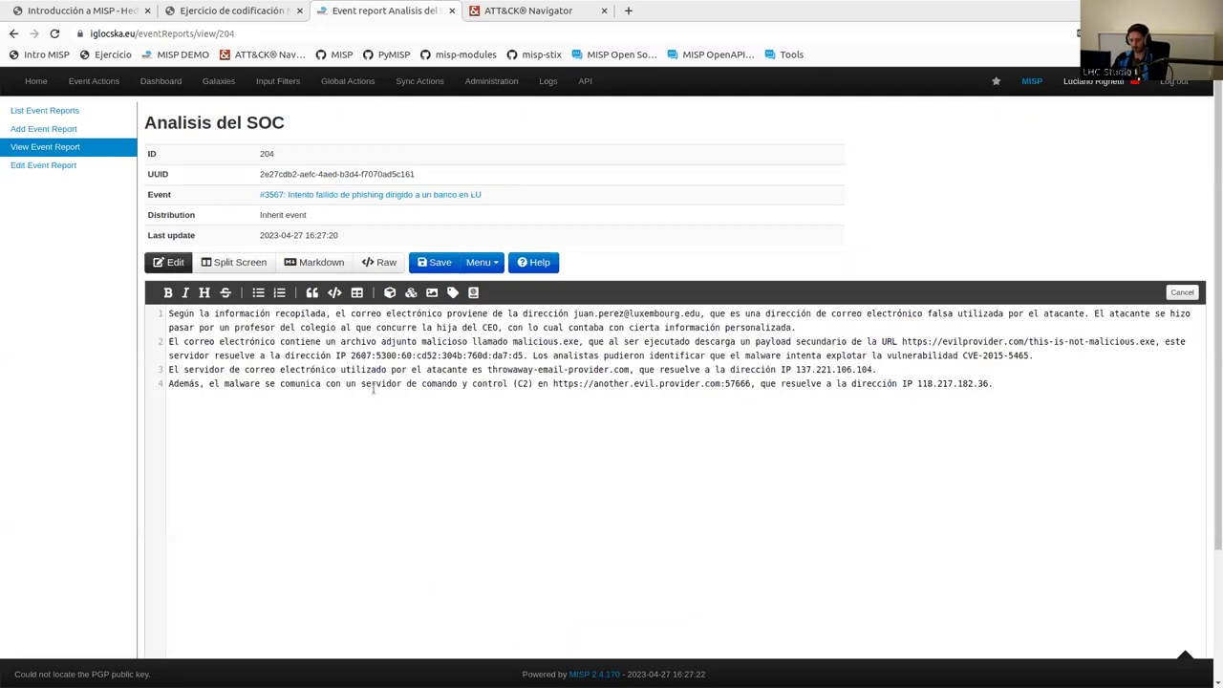
- Show the report source beside its preview and add the top-level heading "Analisis del caso de Phishing al CEO" above the text
click(231, 263)
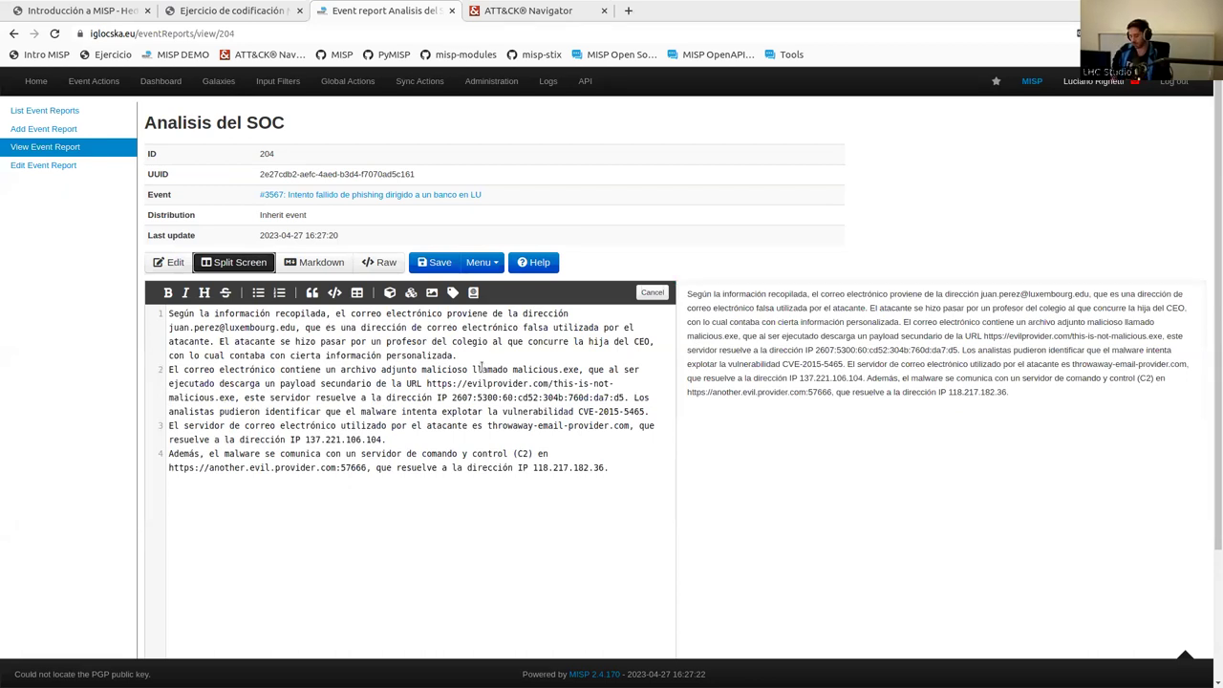
click(166, 315)
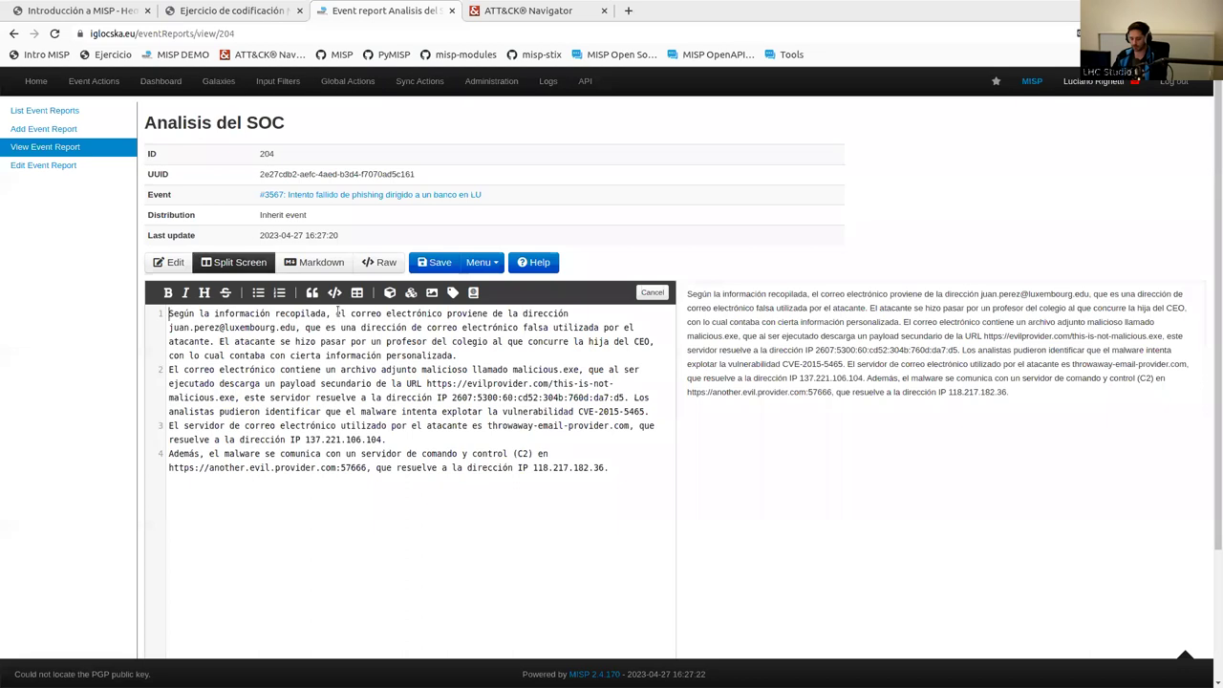
key(Return)
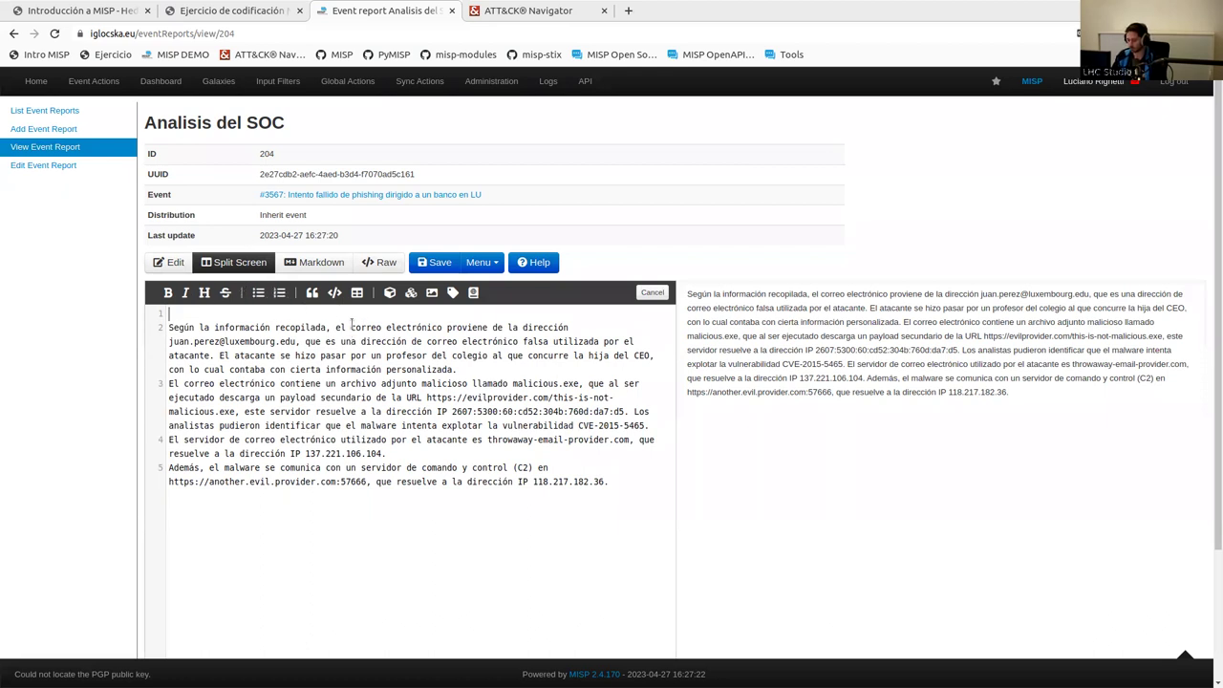
text(# )
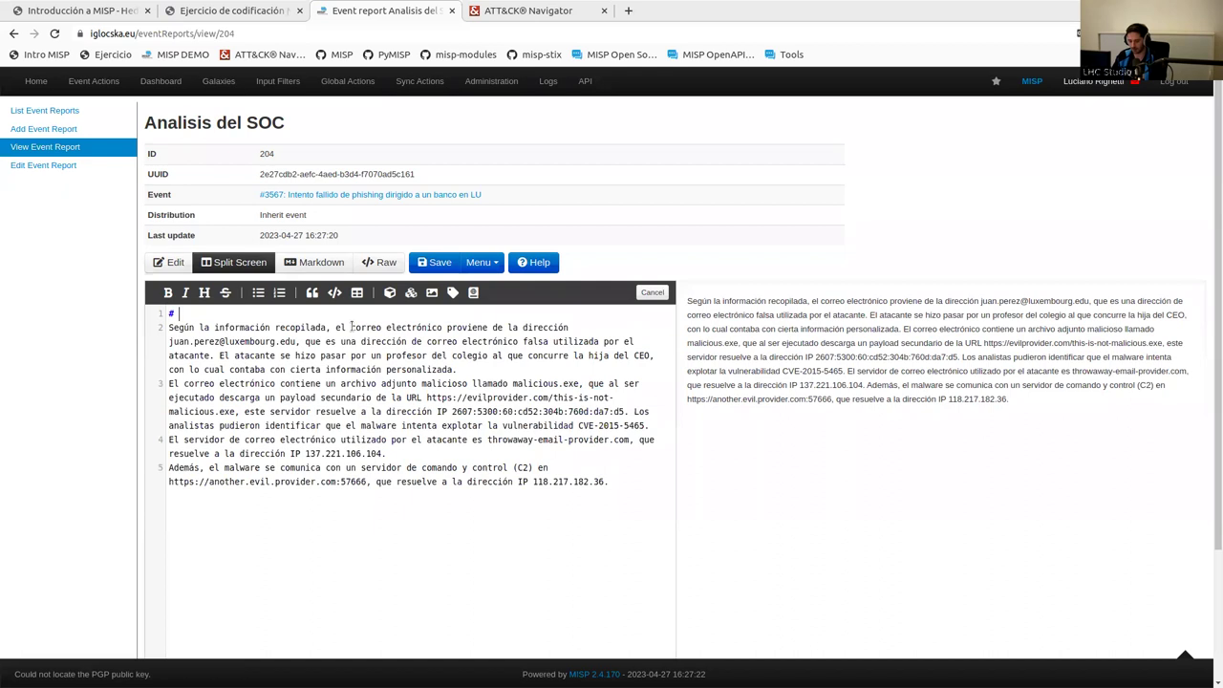
text(Analisis)
text( del caso d)
text(Phighi)
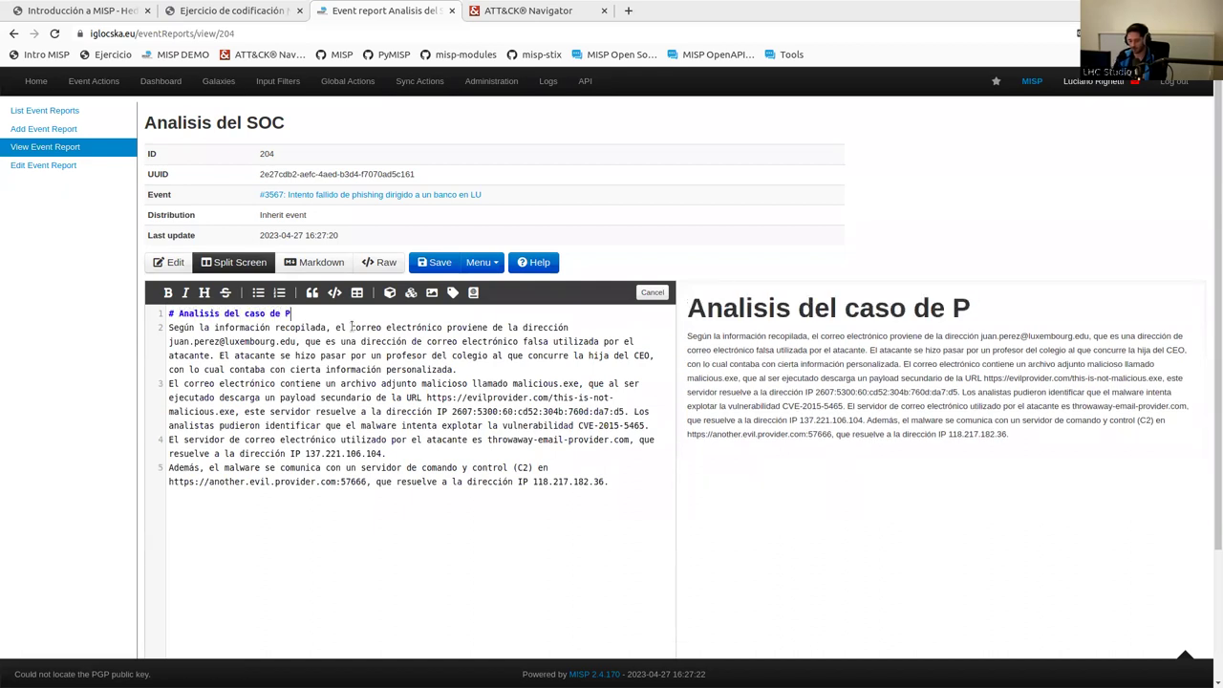
key(BackSpace)
key(BackSpace)
key(BackSpace)
text(shing al CEO)
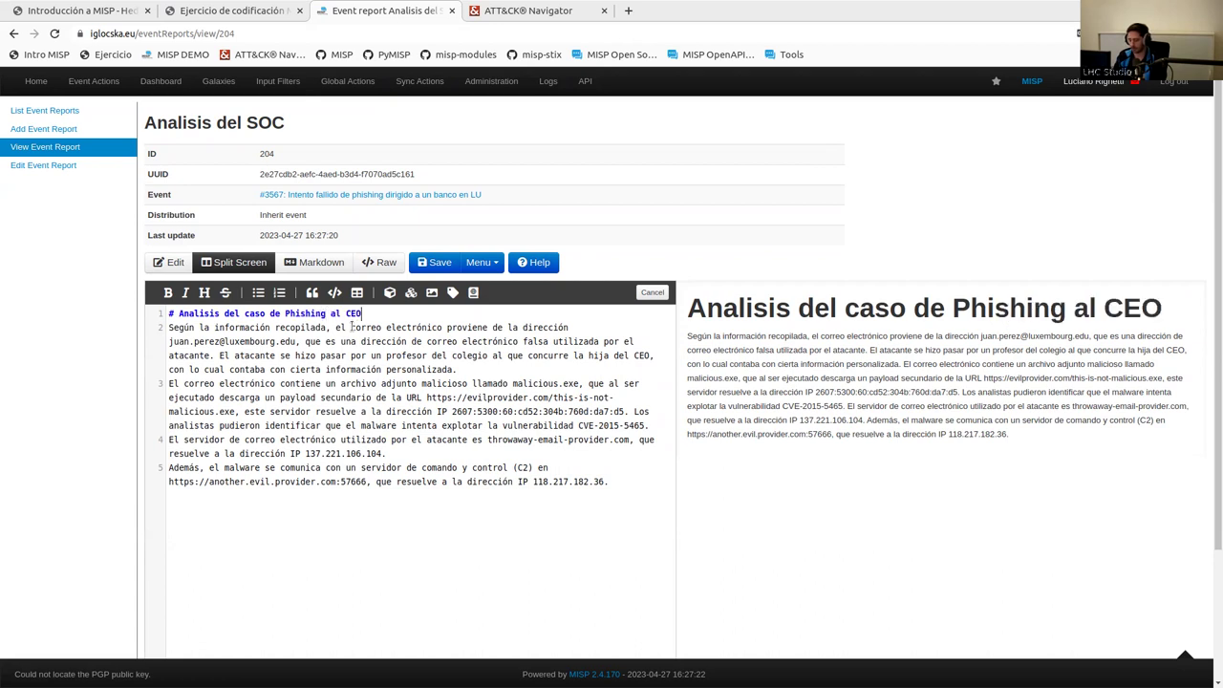
key(Return)
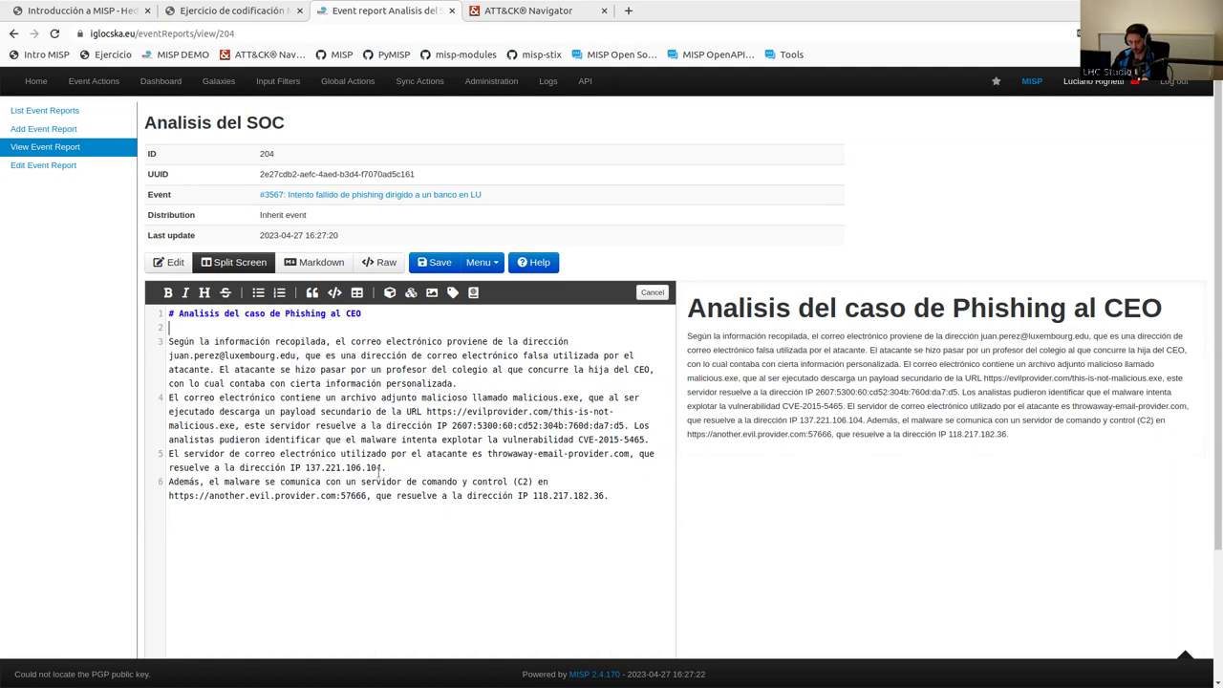
- Try to replace the sender's e-mail address in the report's first paragraph with an object reference
drag(383, 468, 306, 468)
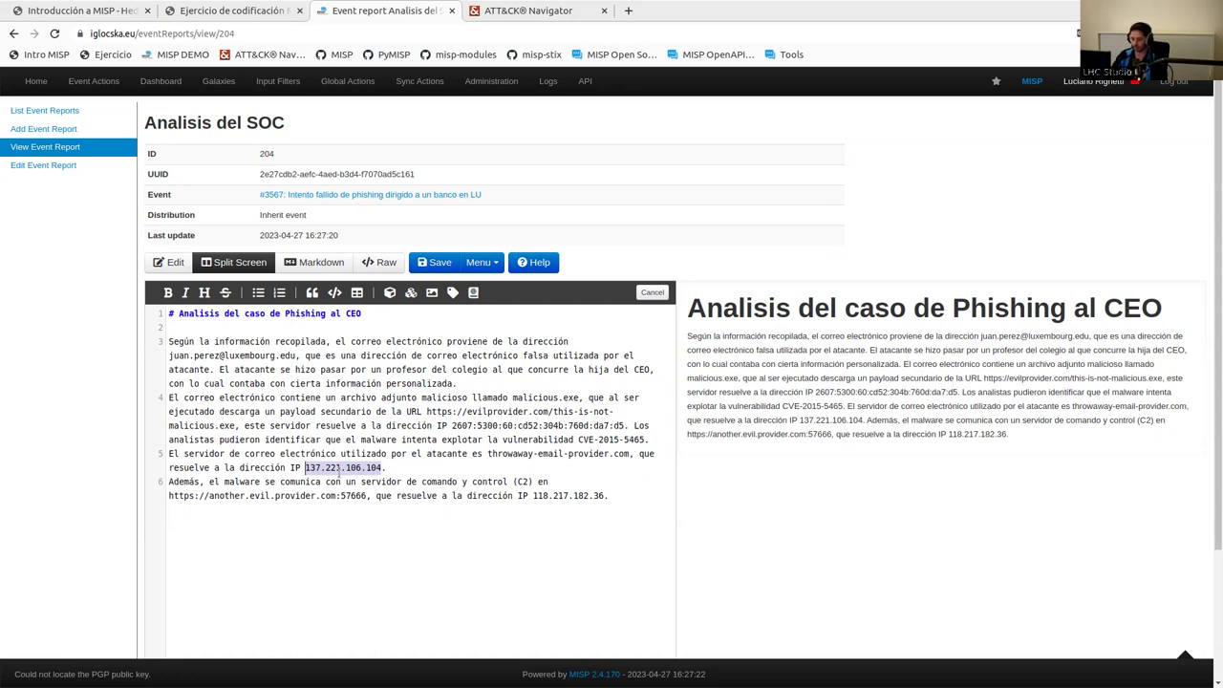
click(295, 355)
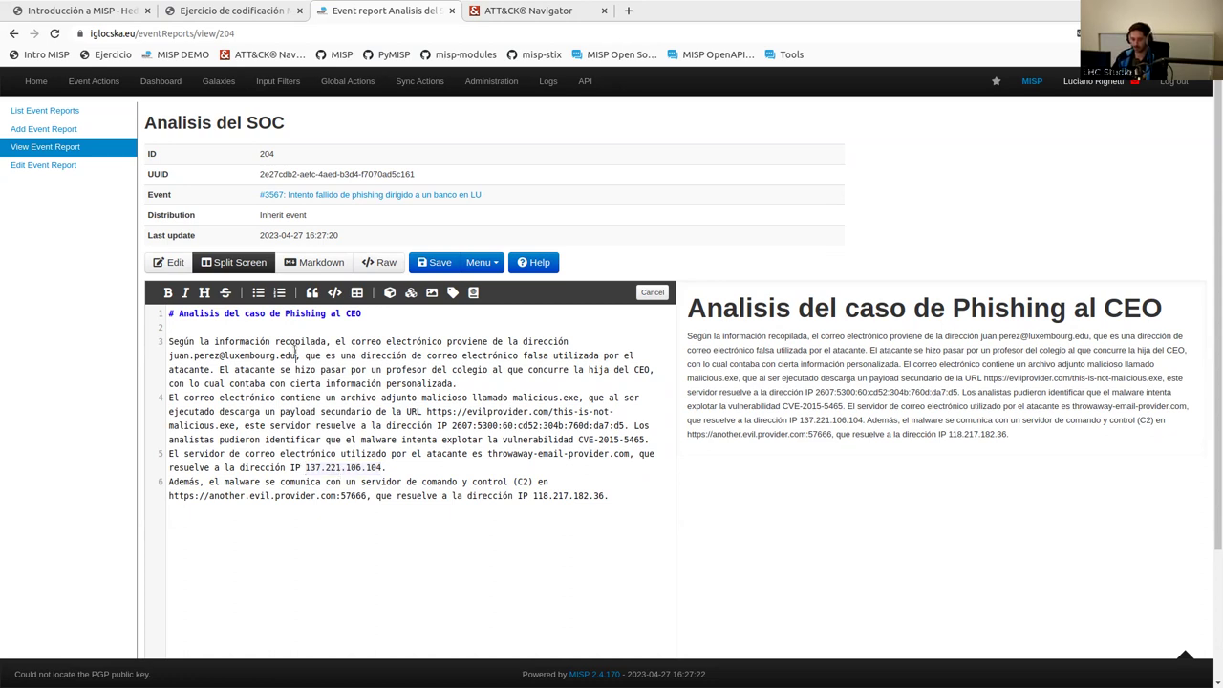
shift+click(167, 356)
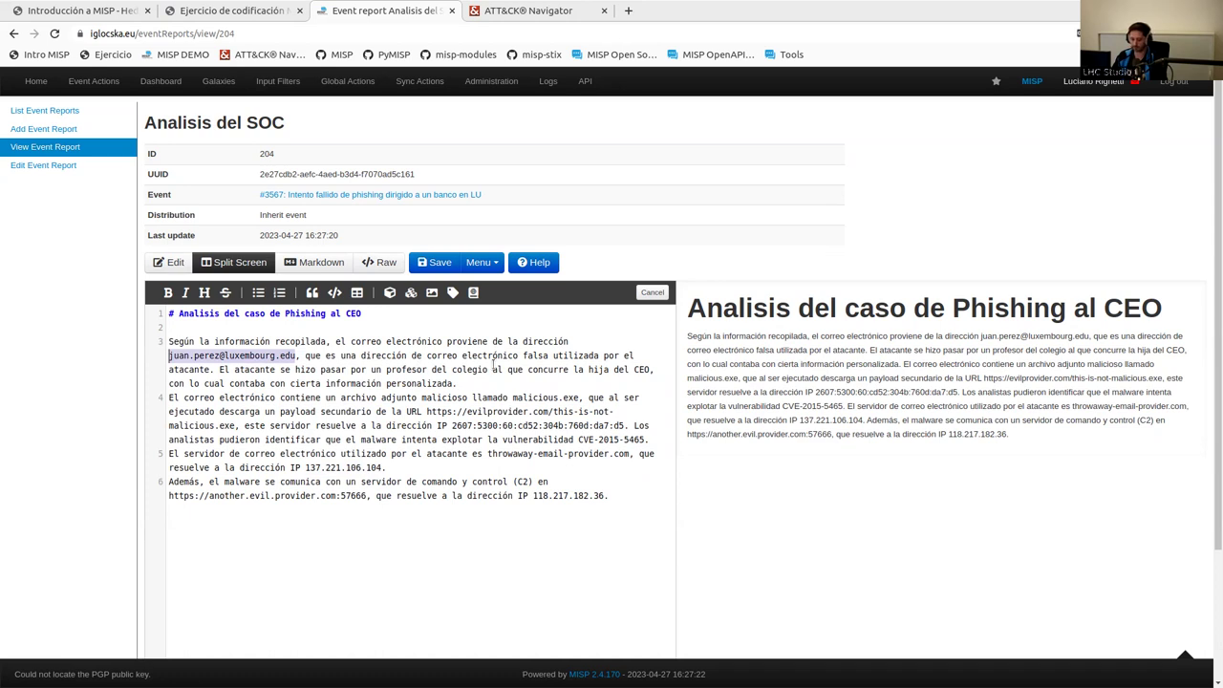
key(BackSpace)
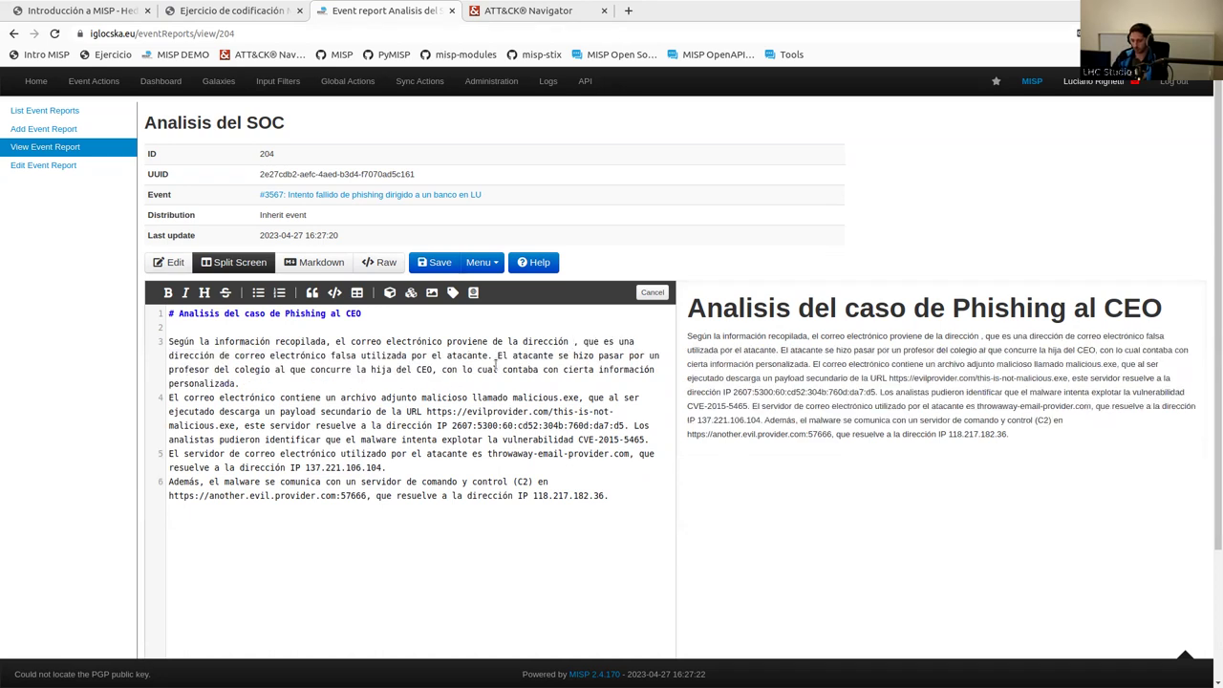
click(410, 293)
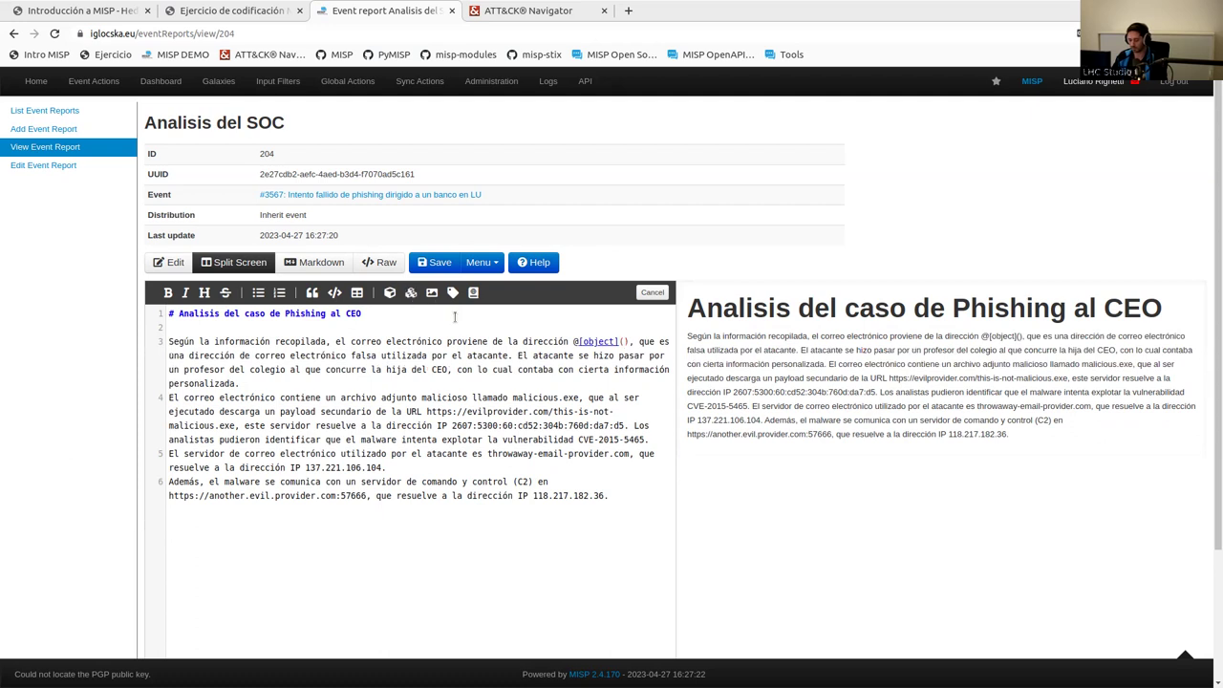
text(juan)
key(BackSpace)
key(BackSpace)
key(BackSpace)
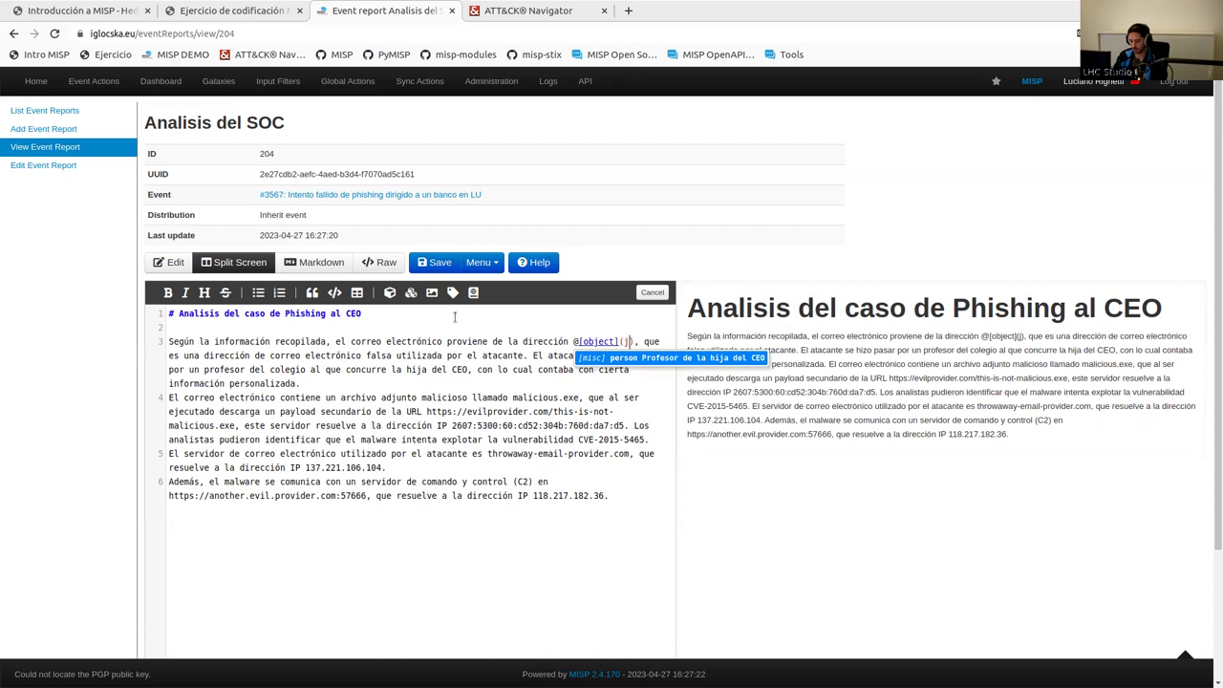
key(BackSpace)
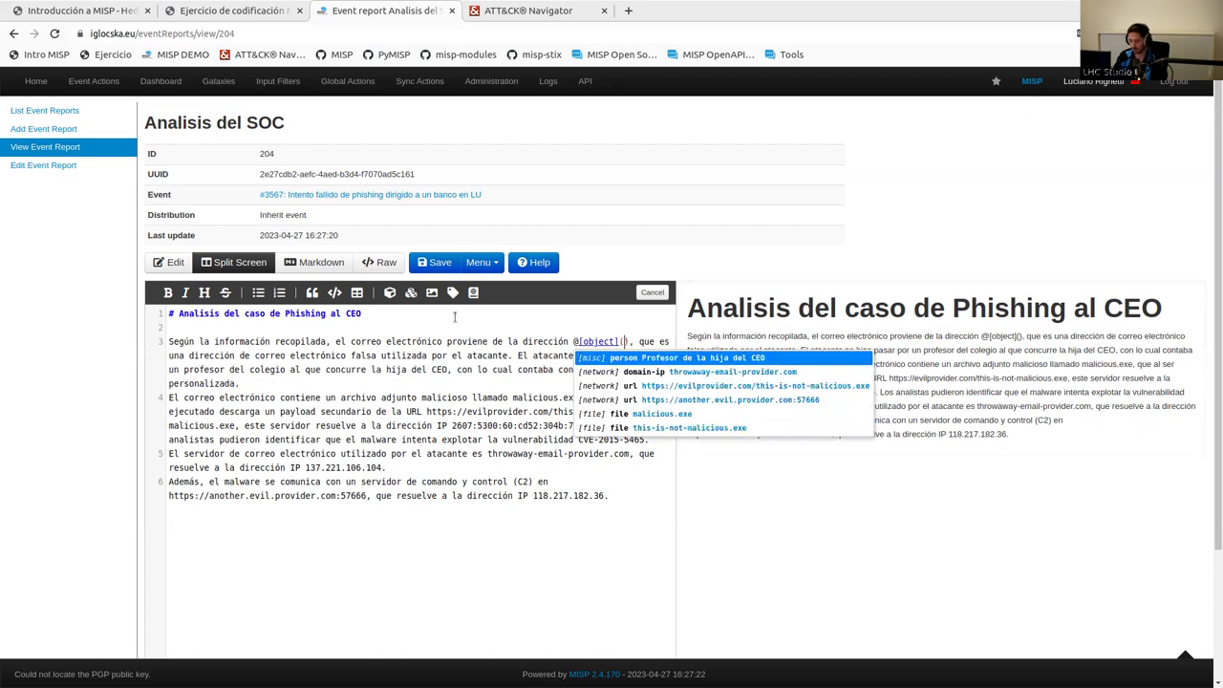
- Undo the object reference and recent heading edits, and complete the heading as "Analisis del caso de Phishing"
key(Escape)
key(ctrl+z)
key(ctrl+z)
key(ctrl+z)
key(ctrl+z)
key(ctrl+z)
key(ctrl+z)
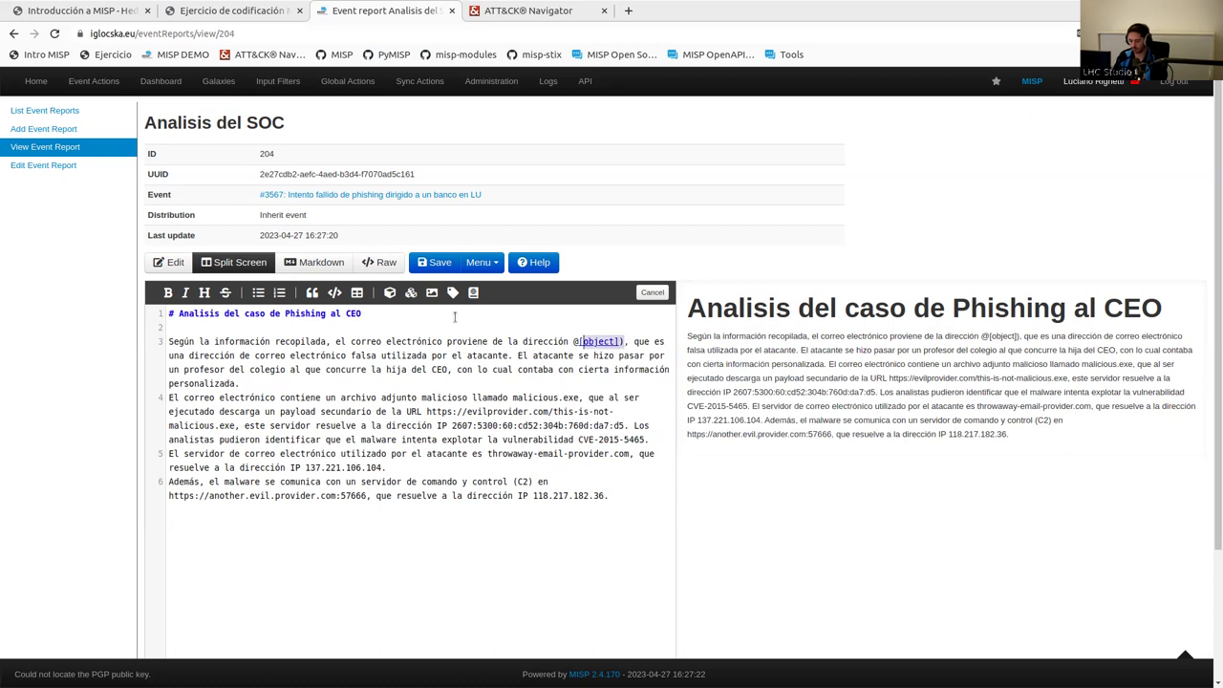
key(ctrl+z)
key(ctrl+z)
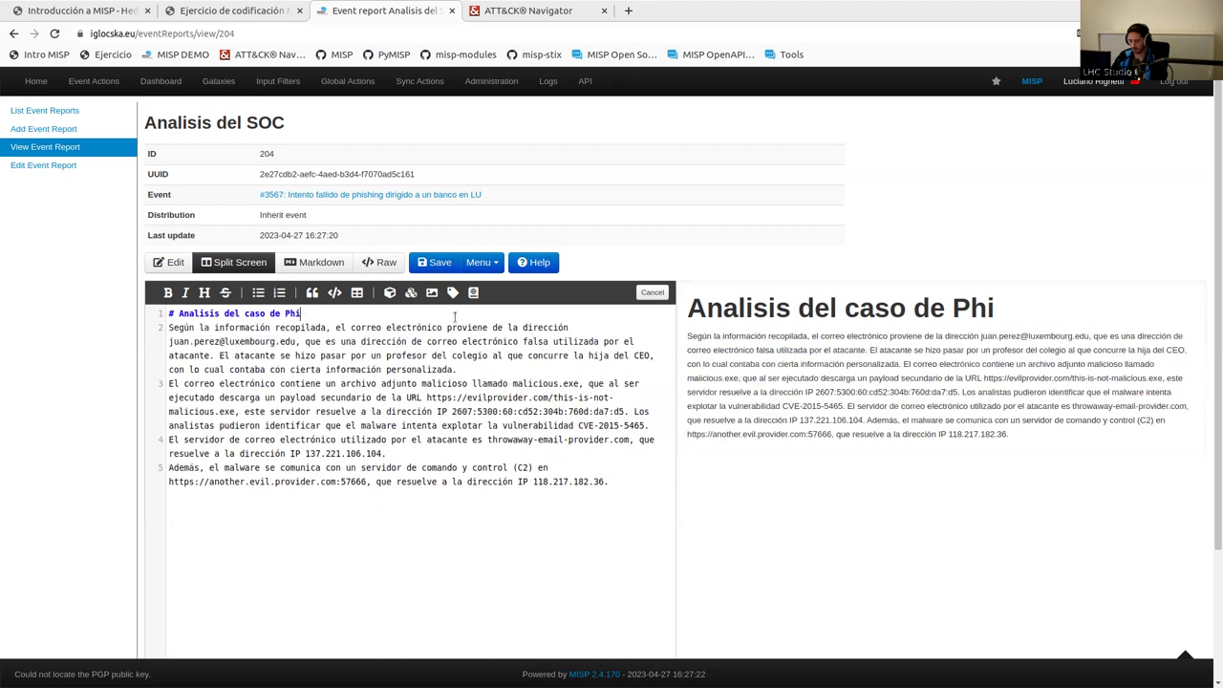
text(shing)
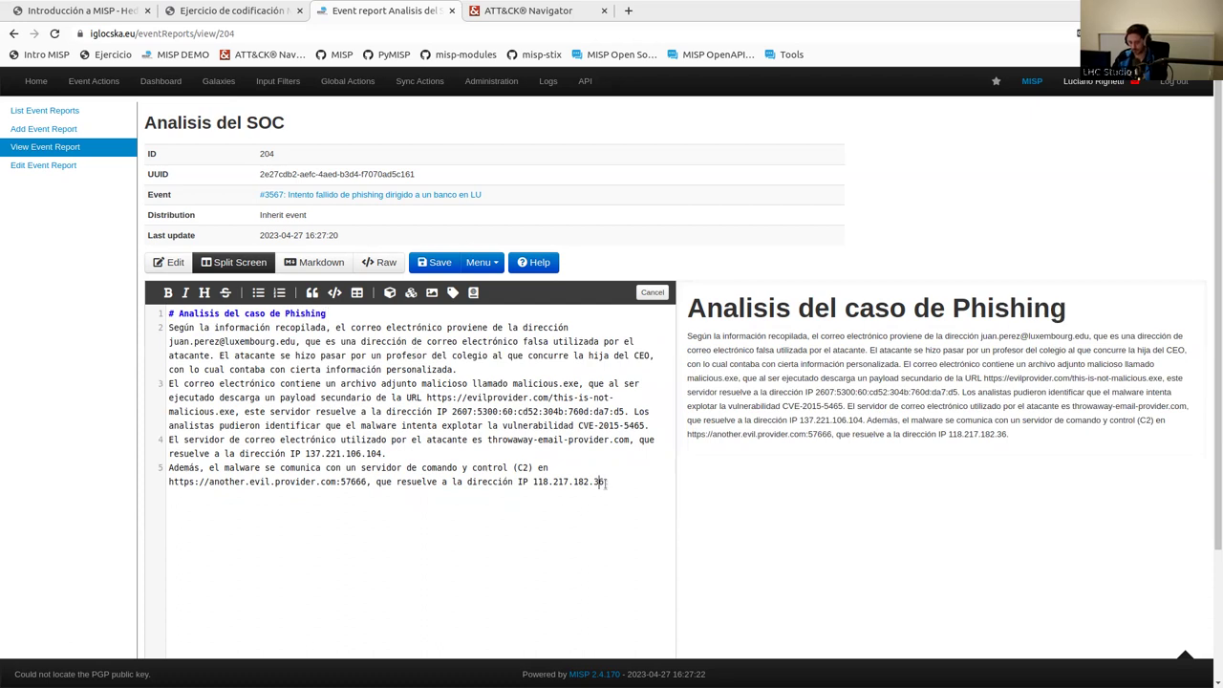
- Delete the C2 server's IP address 118.217.182.36 from the last line of the report
drag(605, 483, 532, 482)
key(BackSpace)
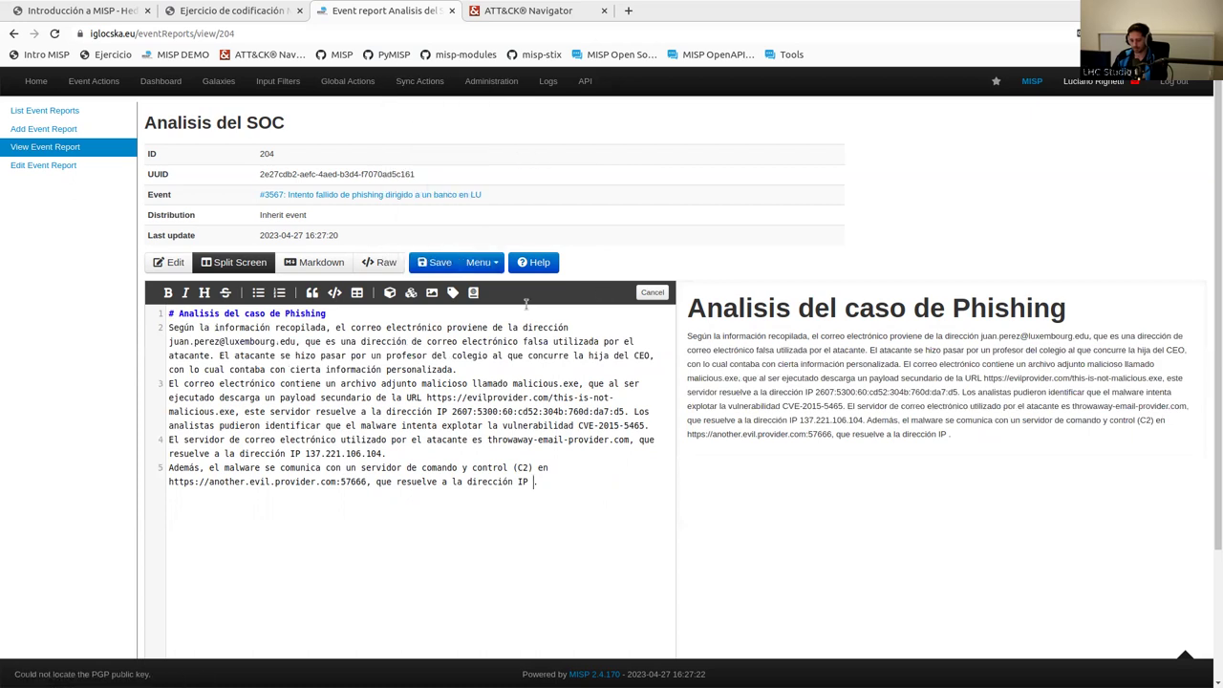
click(410, 293)
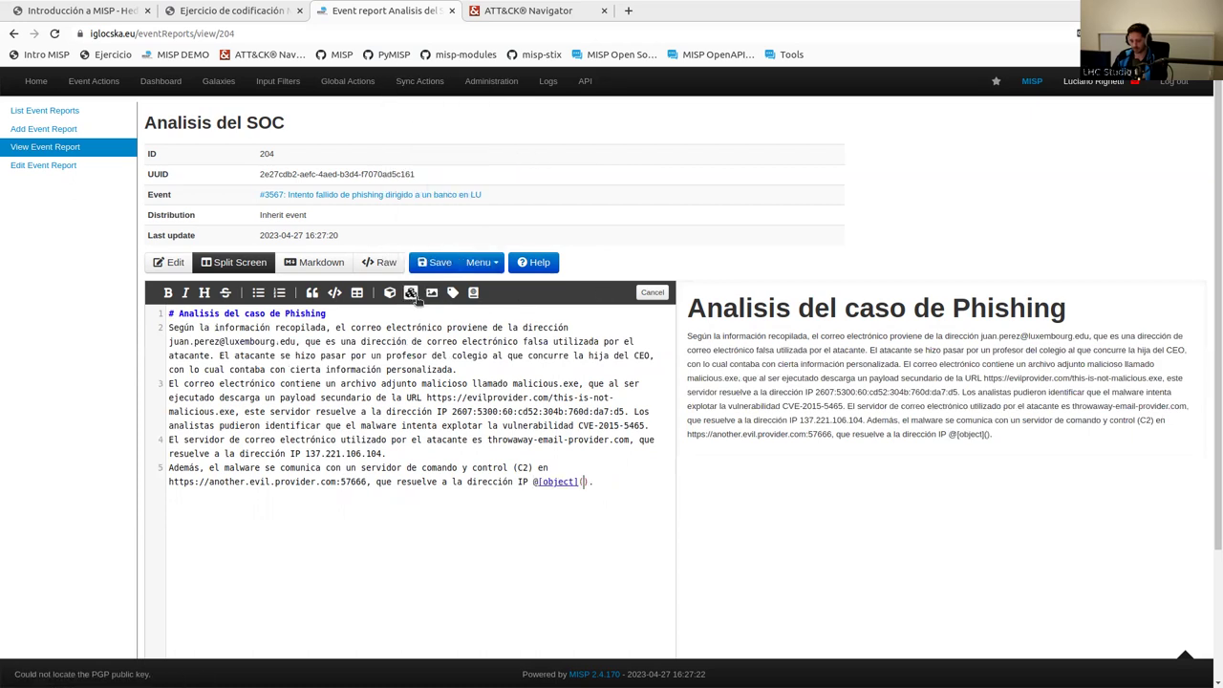
text(3)
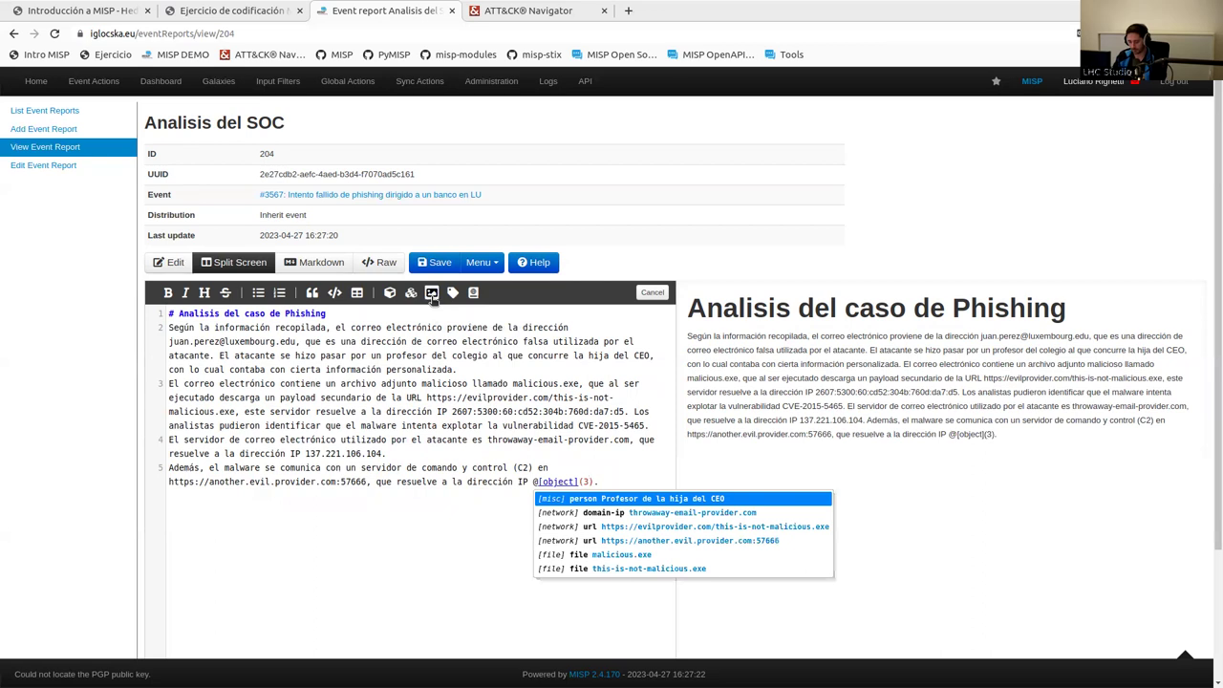
text(6)
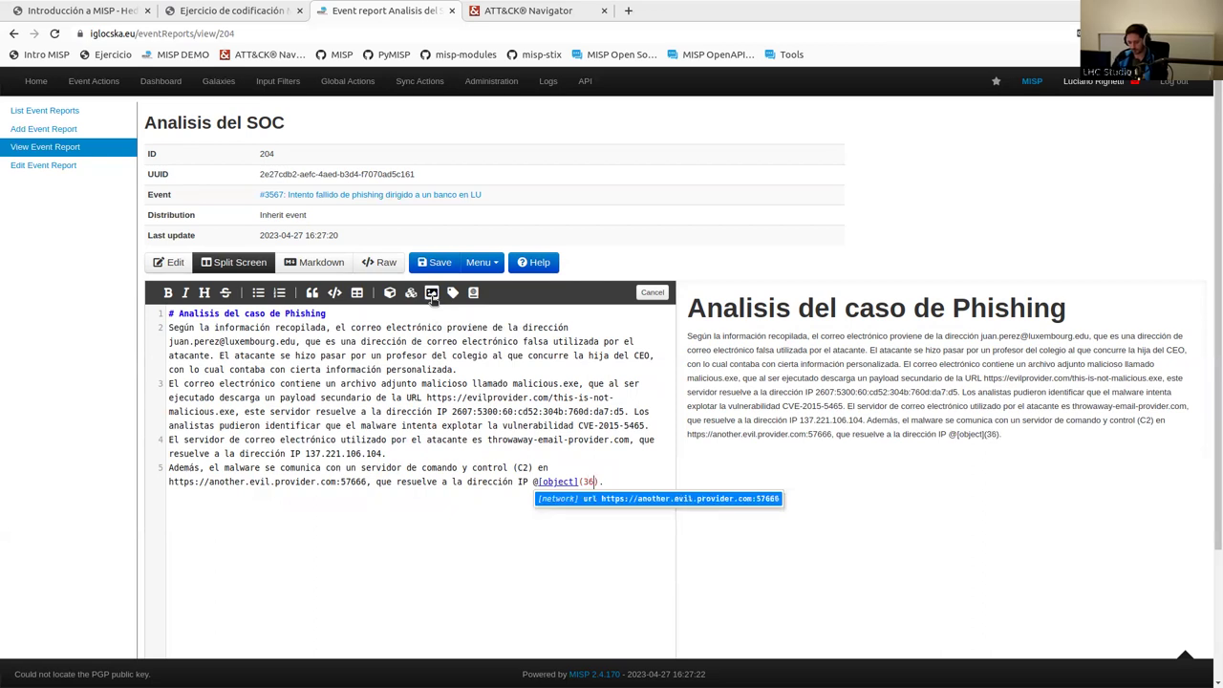
key(ctrl+z)
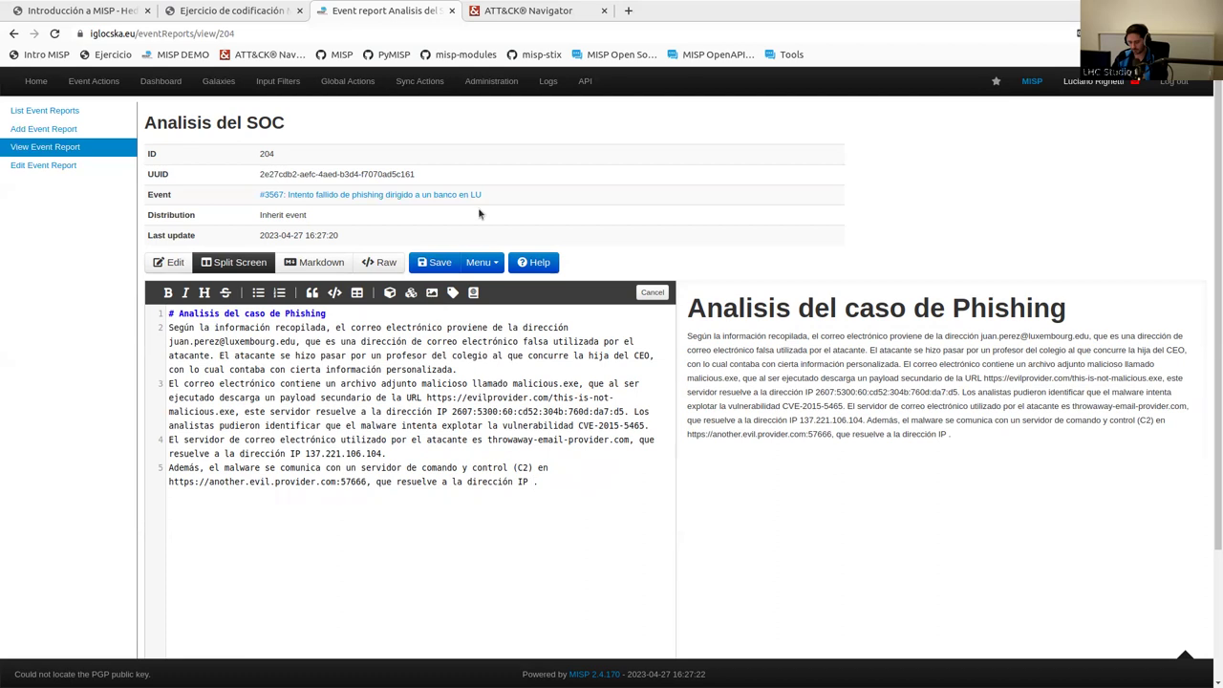
- Insert a reference to the ip-dst attribute 118.217.182.36 after "dirección IP" in the report's last line
click(411, 295)
text(36)
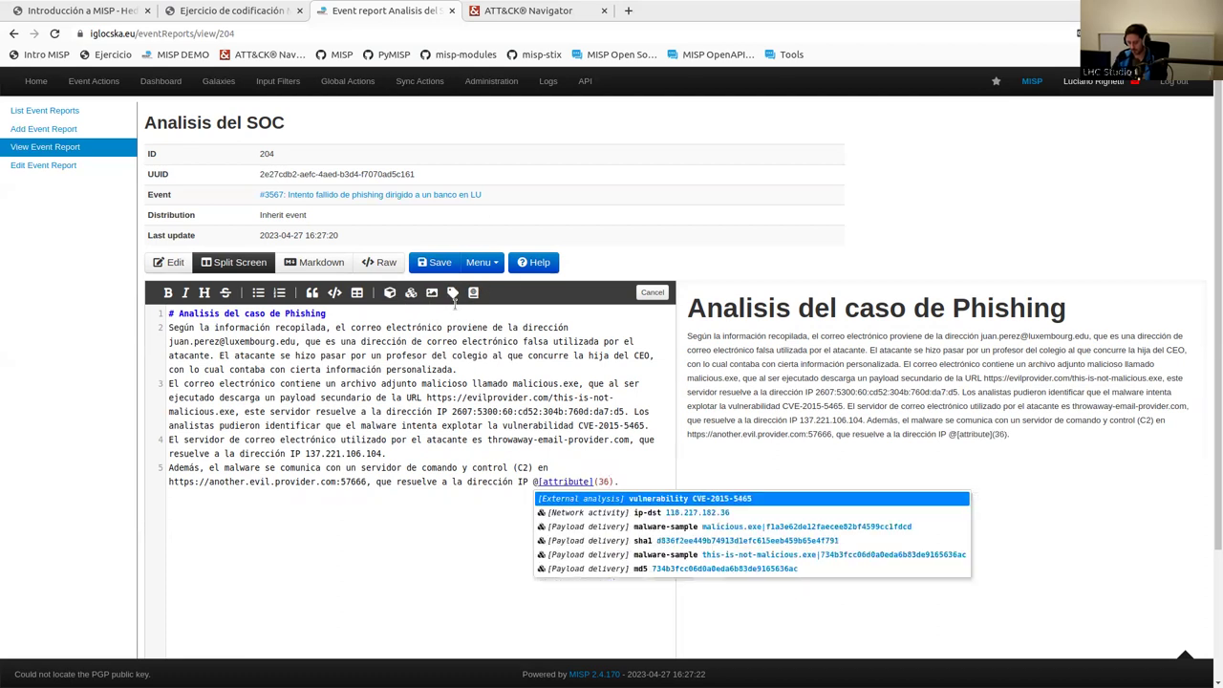
click(722, 516)
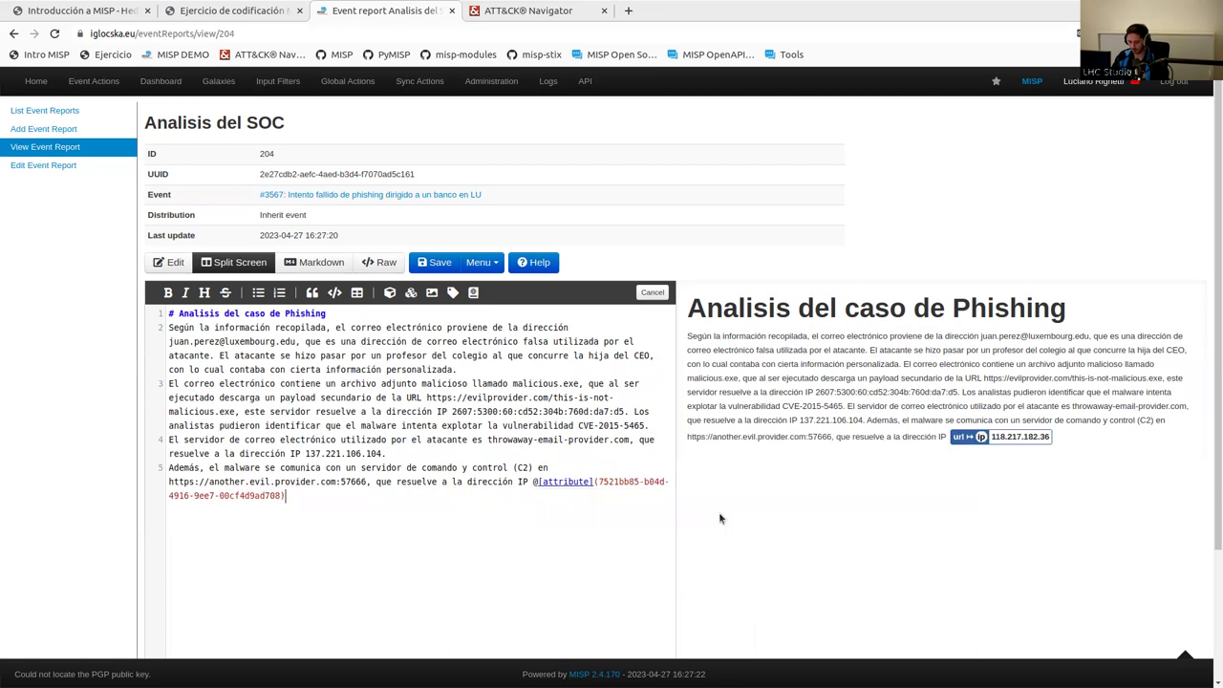
- Replace the sender's e-mail address in the first paragraph with a reference to its email-src attribute
click(296, 342)
shift+click(170, 342)
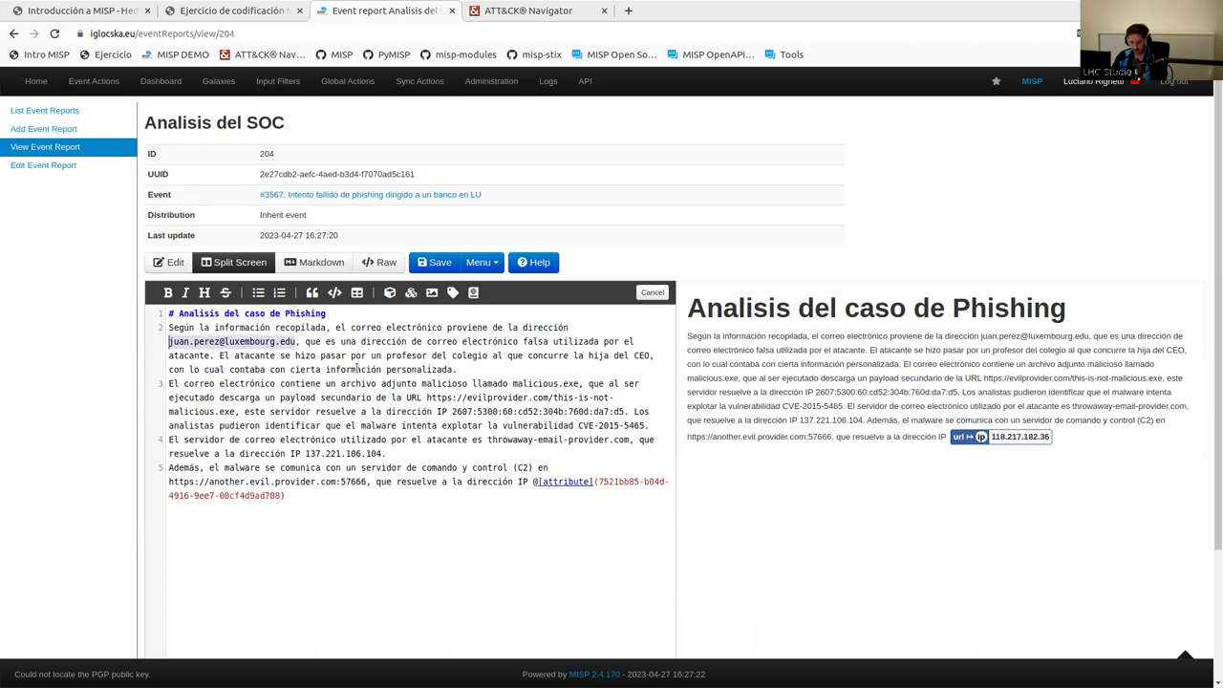
key(Delete)
click(390, 292)
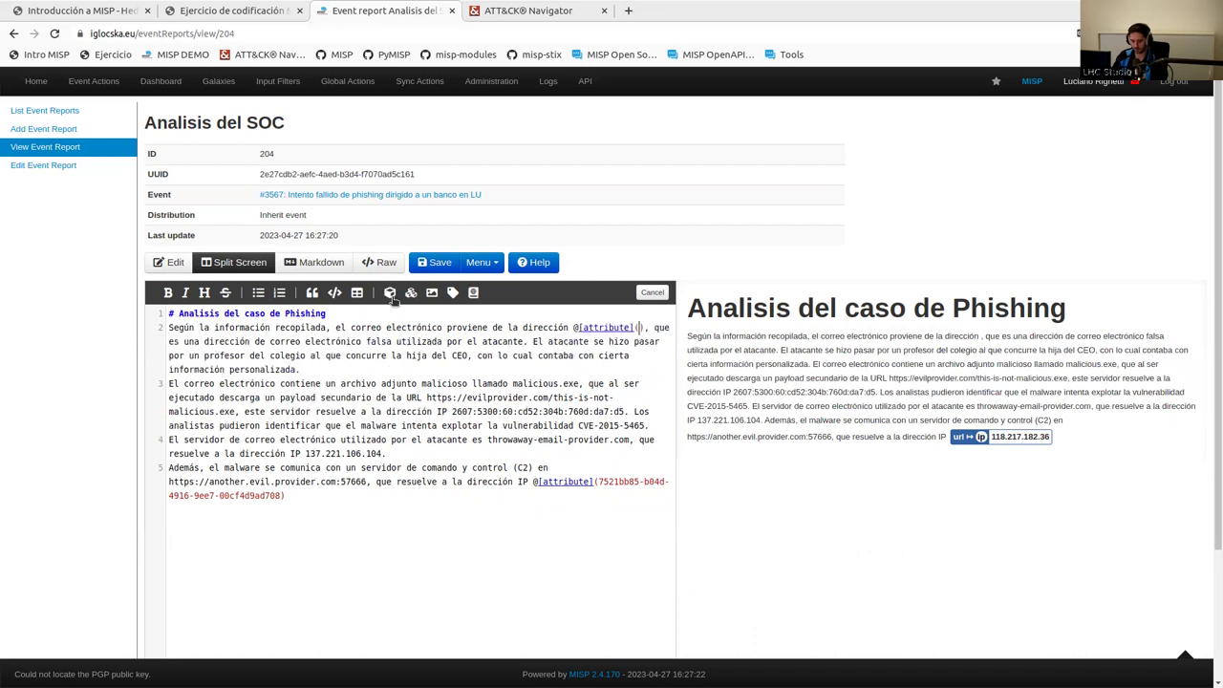
text(juan)
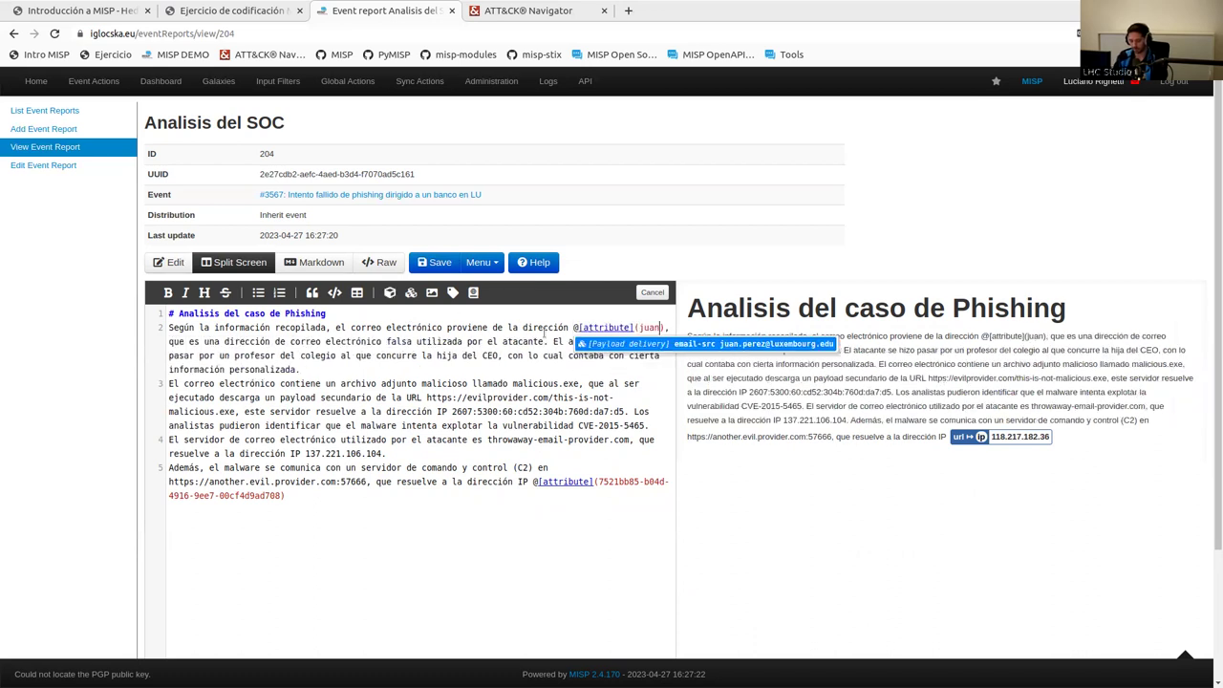
click(735, 342)
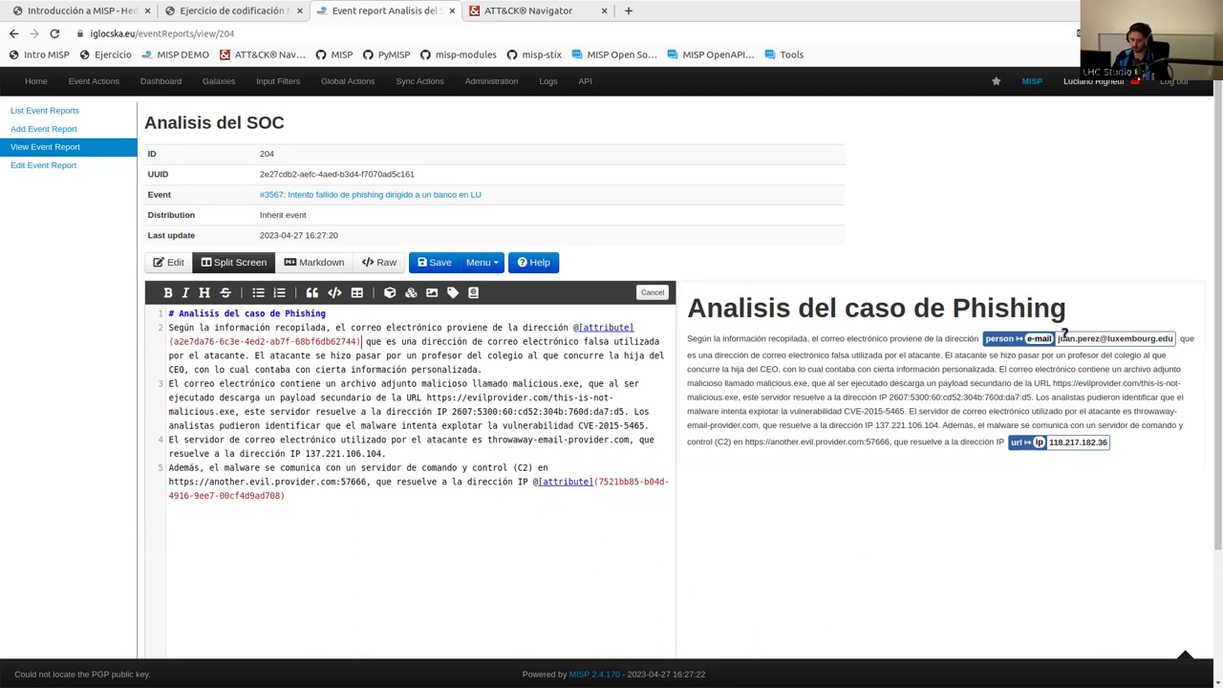
drag(352, 341, 173, 341)
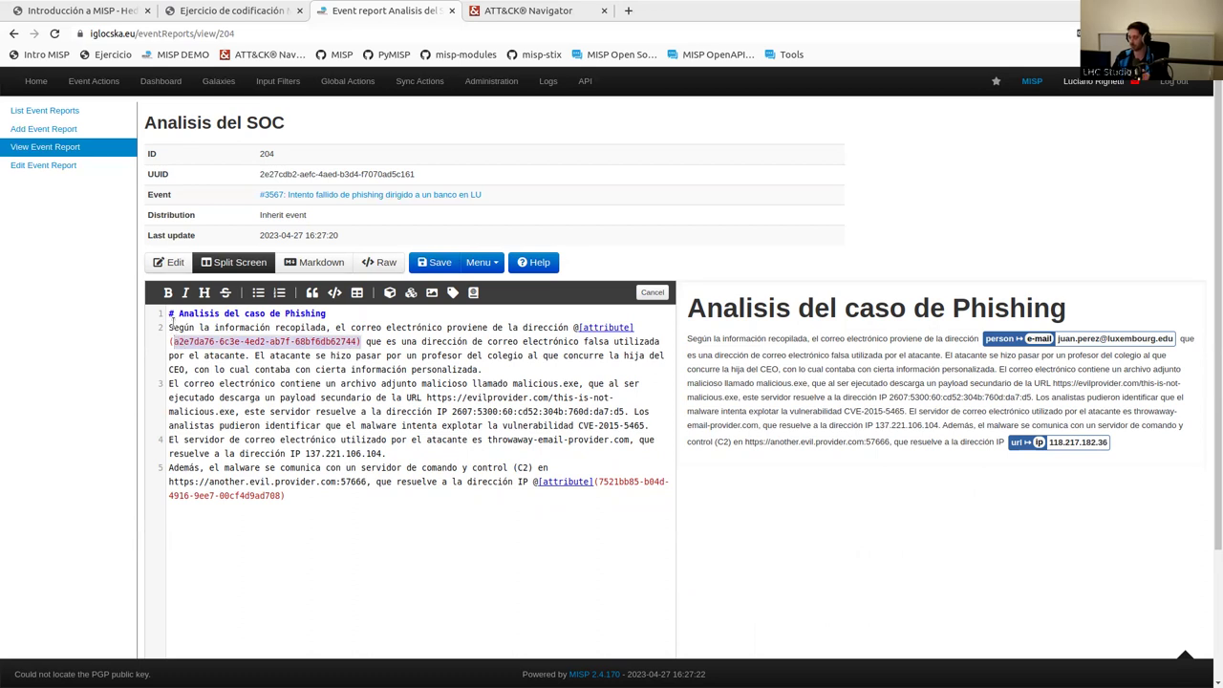
- Replace the IP 2607:5300:60:cd52:304b:760d:da7:d5 in the malicious attachment paragraph with a reference to its matching attribute
mouse_move(1070, 333)
click(624, 409)
shift+click(451, 410)
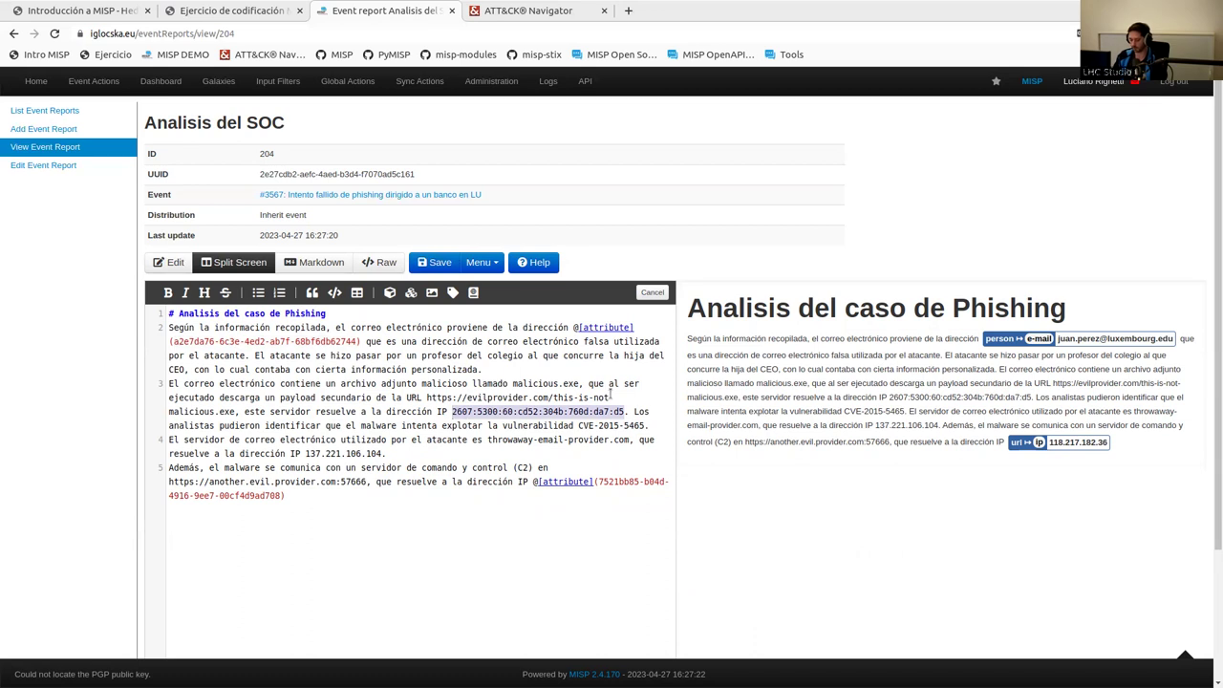
key(ctrl+shift+a)
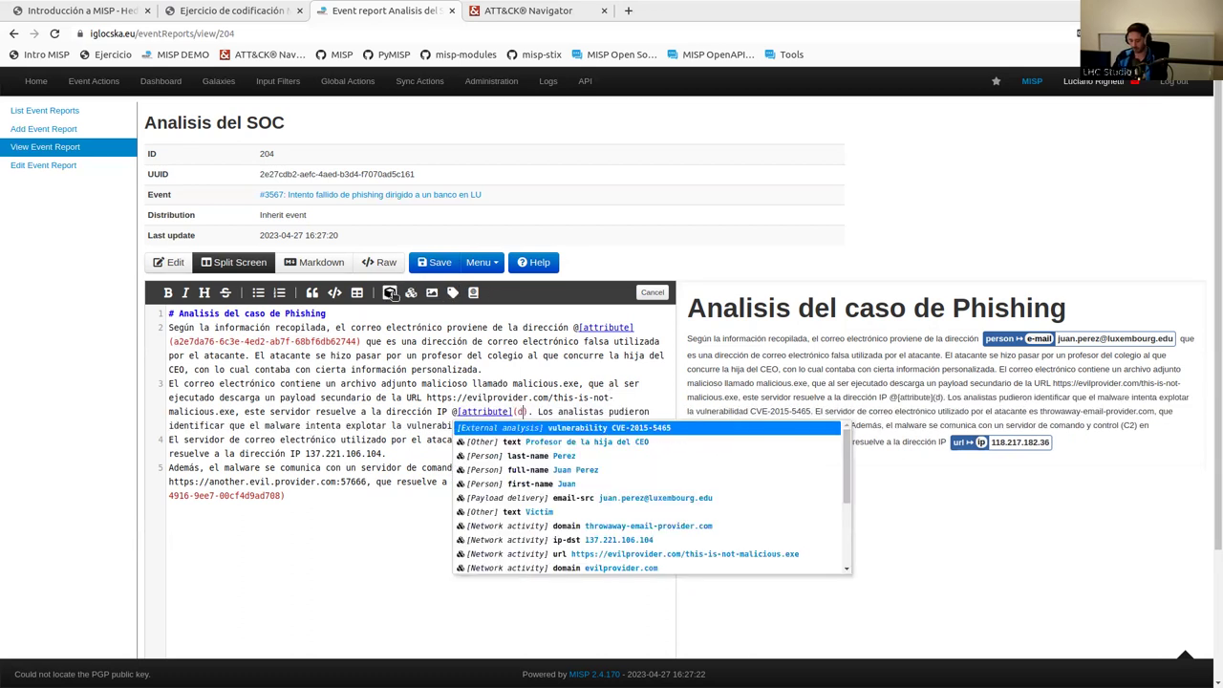
click(728, 429)
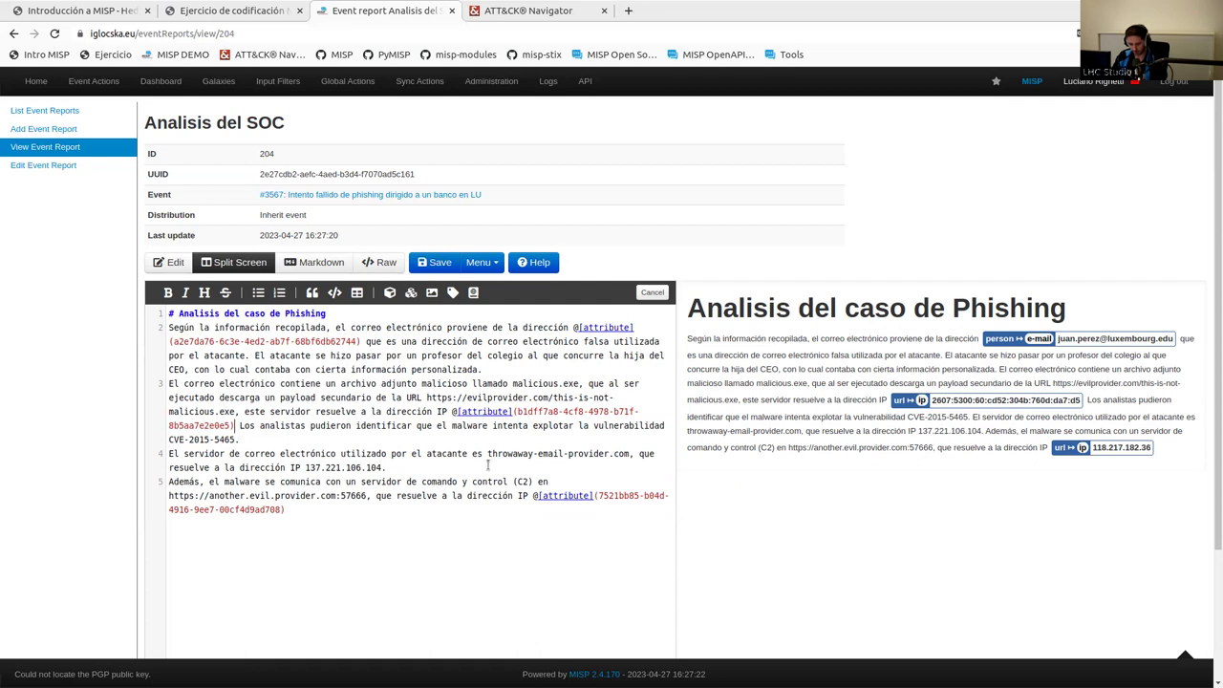
- Replace CVE-2015-5465 in the malicious attachment paragraph with a reference to its vulnerability attribute and save the report
shift+click(169, 439)
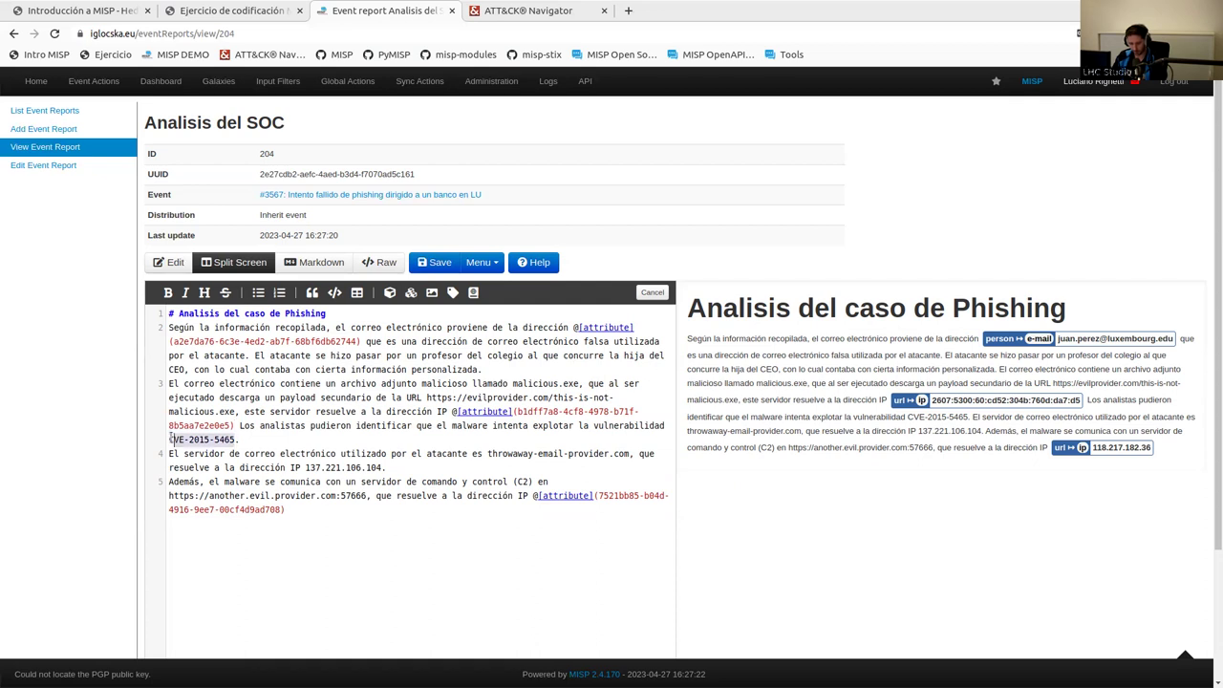
key(BackSpace)
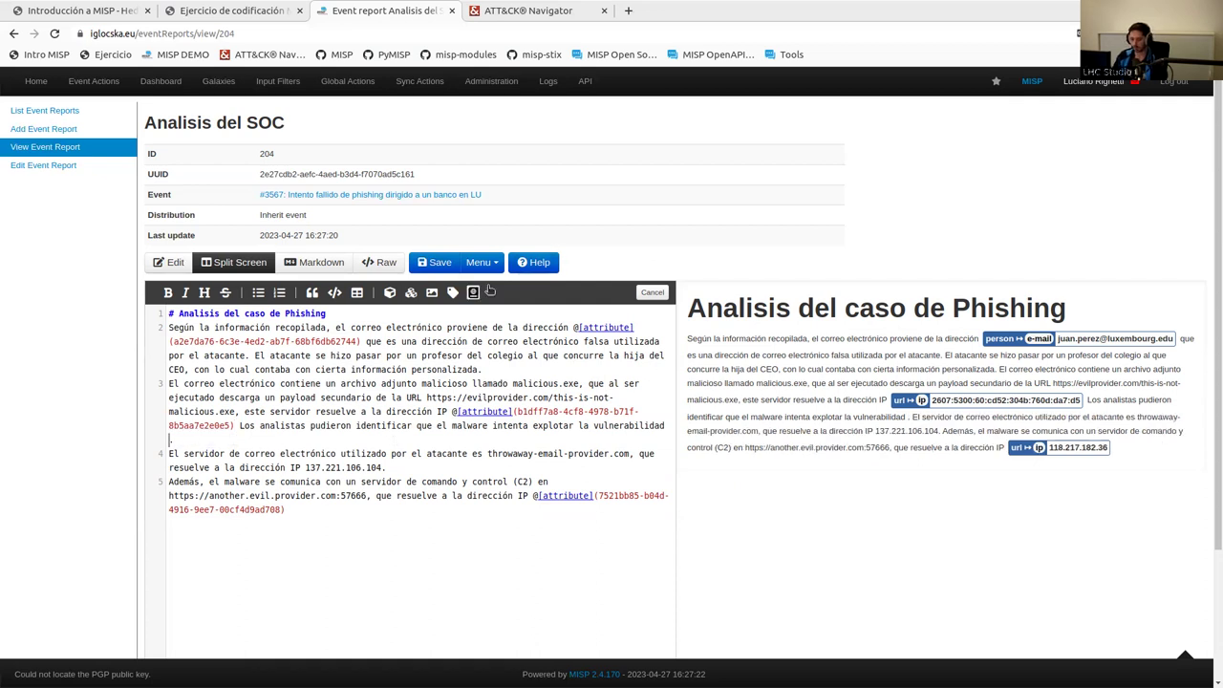
click(390, 292)
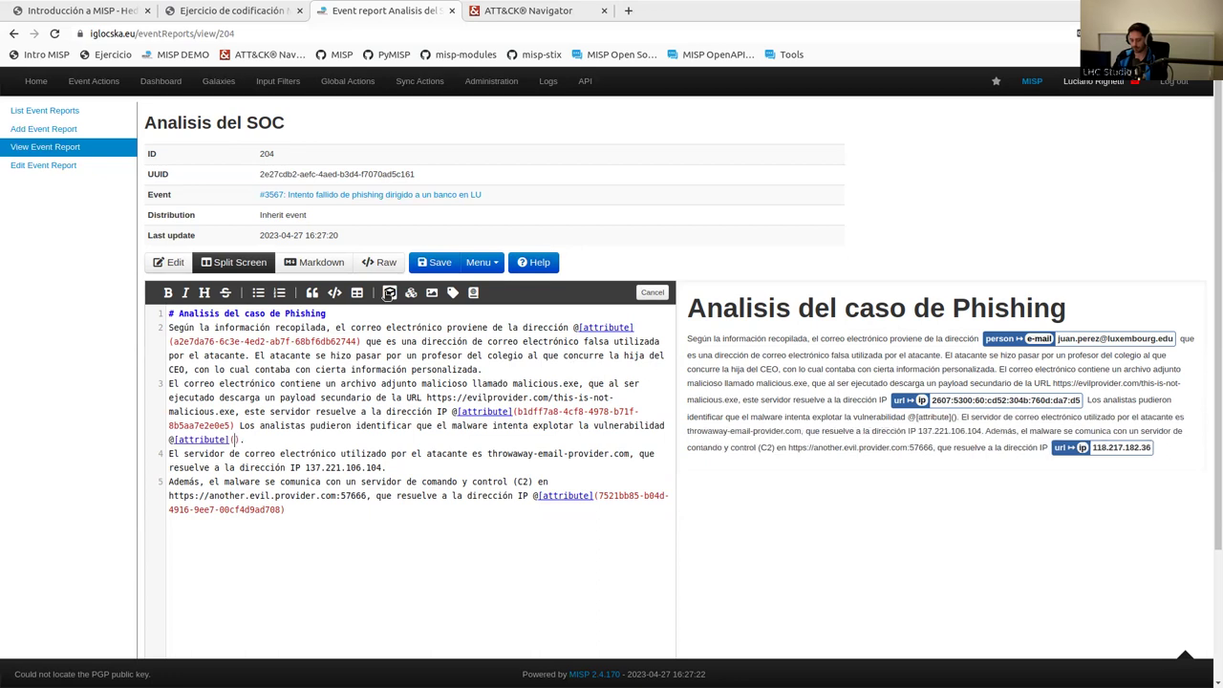
text(c-6f2a-4bb3-9323-6a366deac3d1)
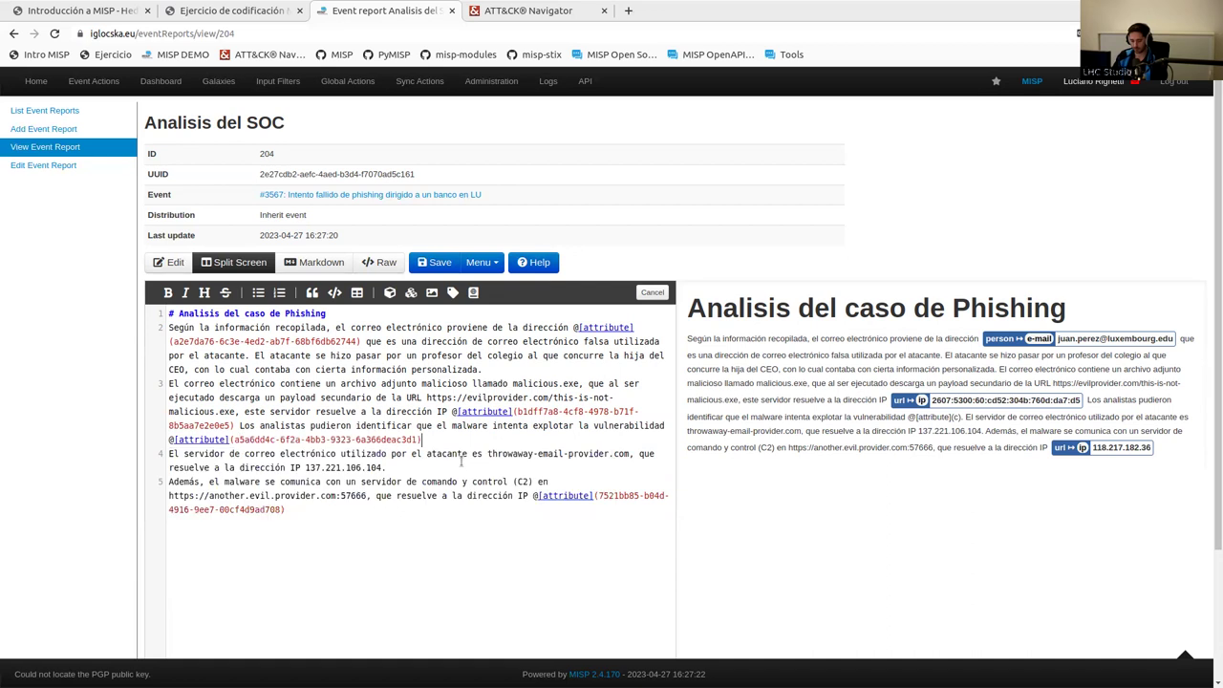
click(462, 460)
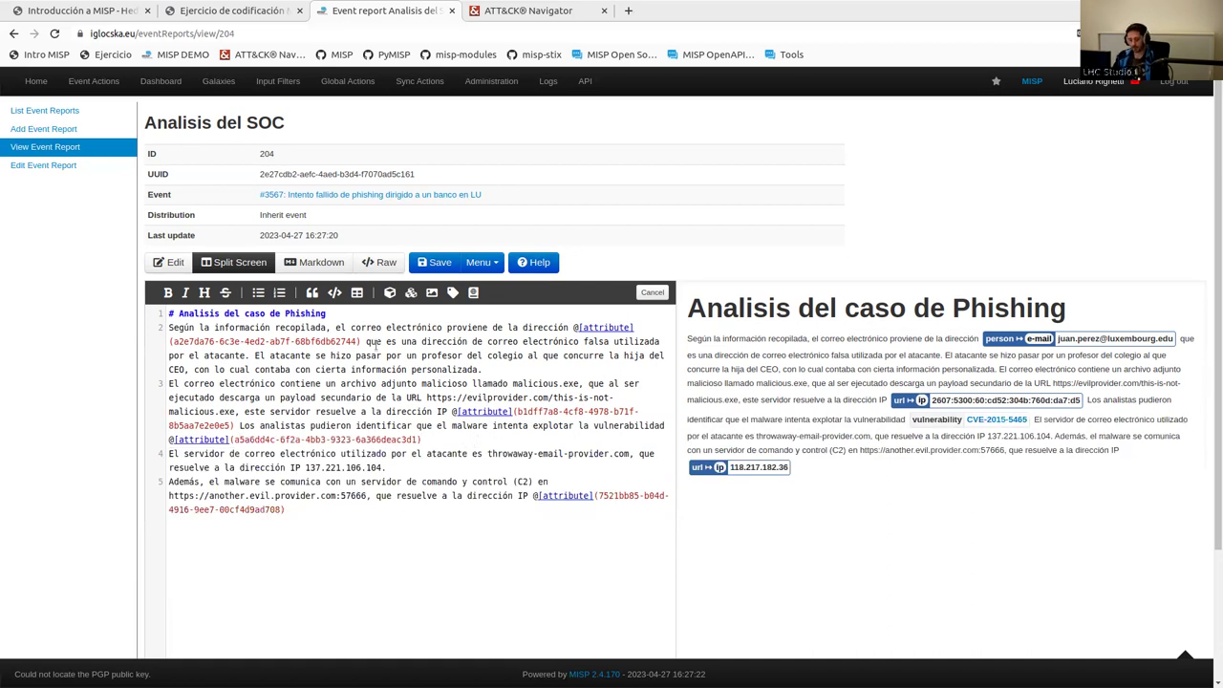
click(436, 272)
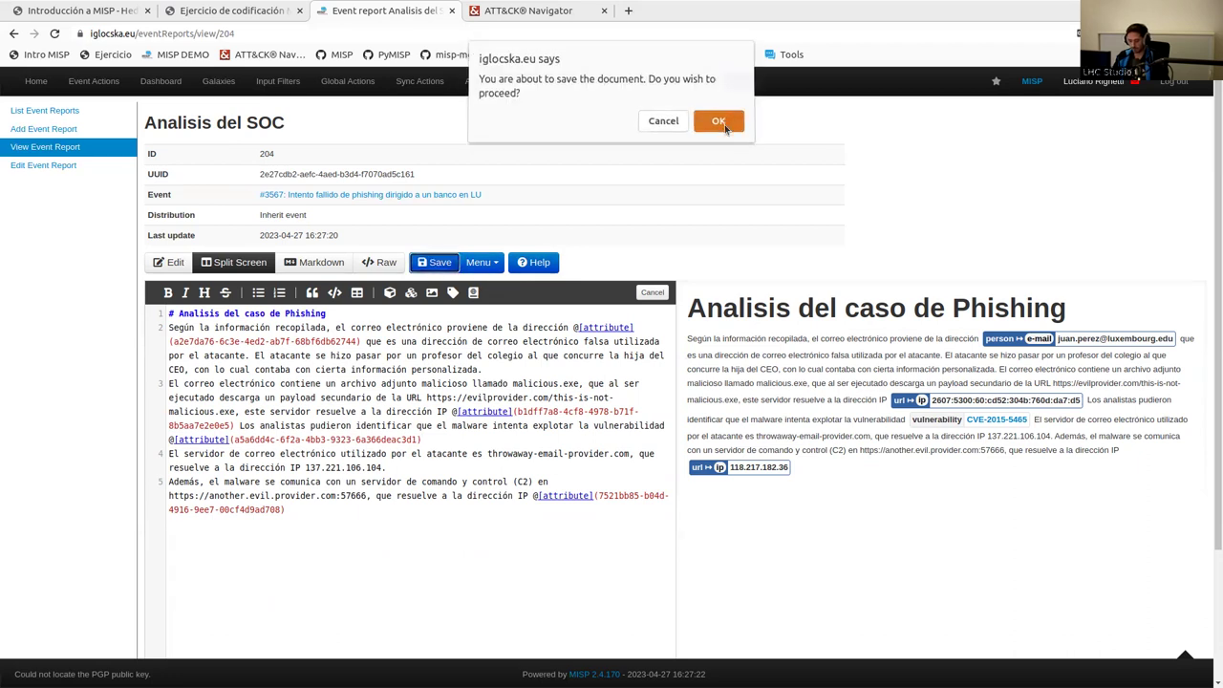
click(724, 124)
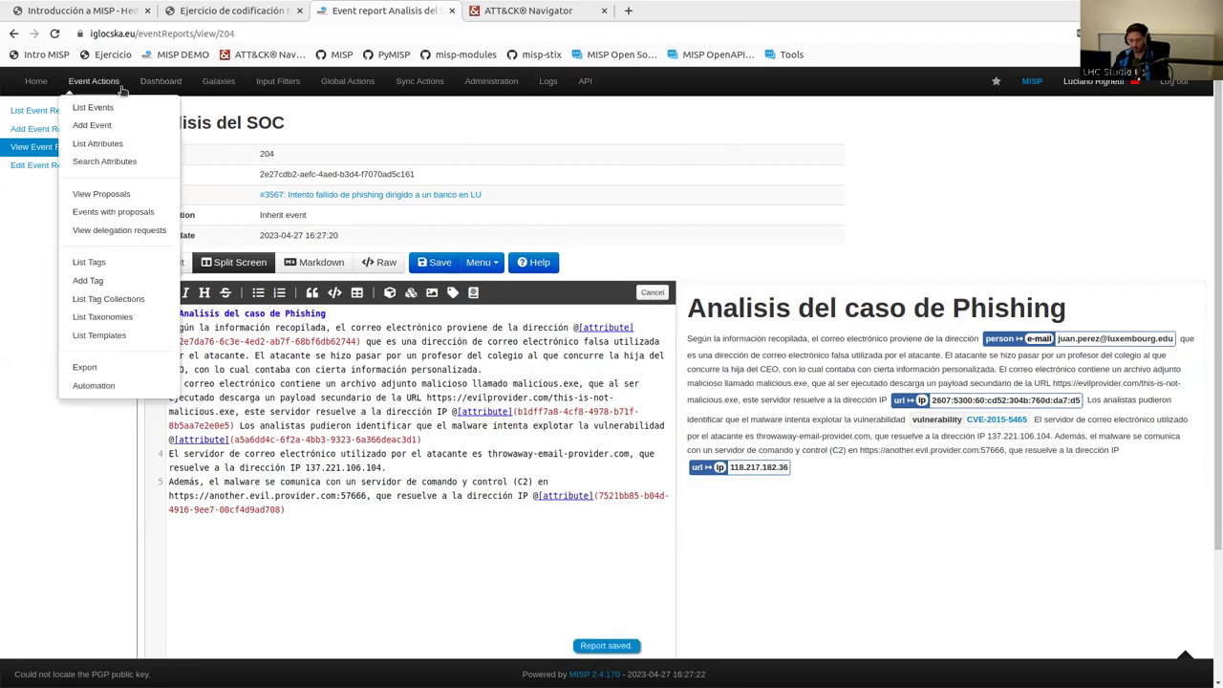
- Review the saved Analisis del SOC report from the event, compare it with the exercise text, and return to the event
click(14, 34)
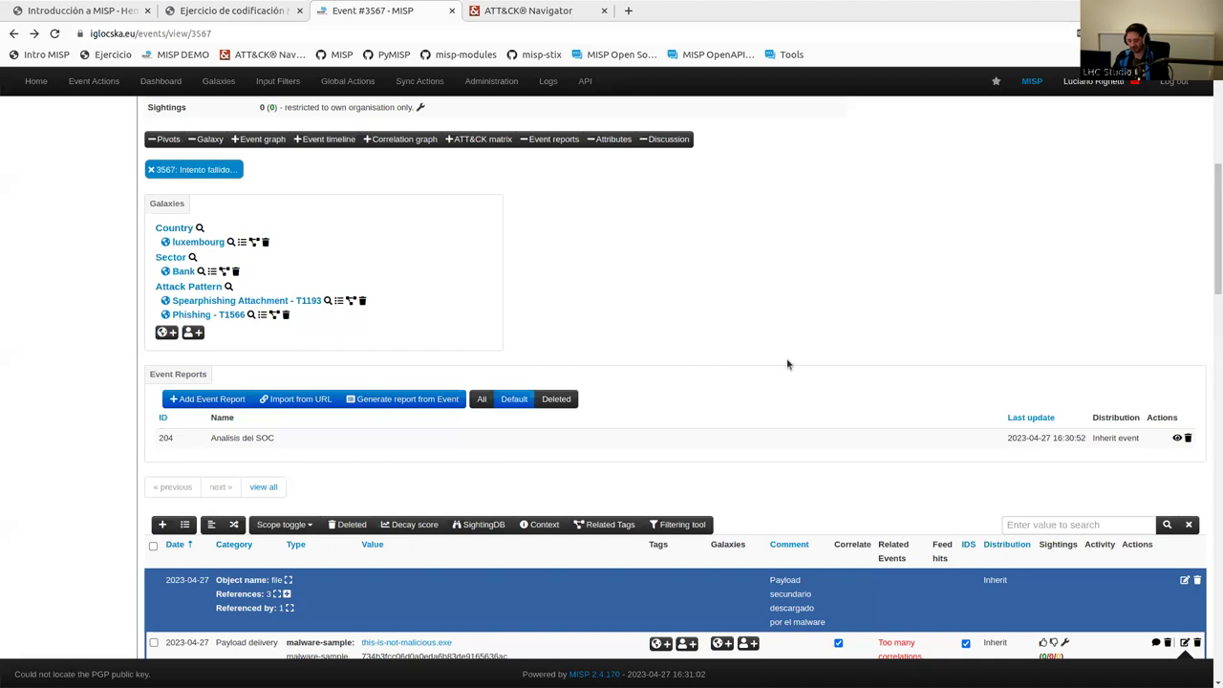
click(1177, 438)
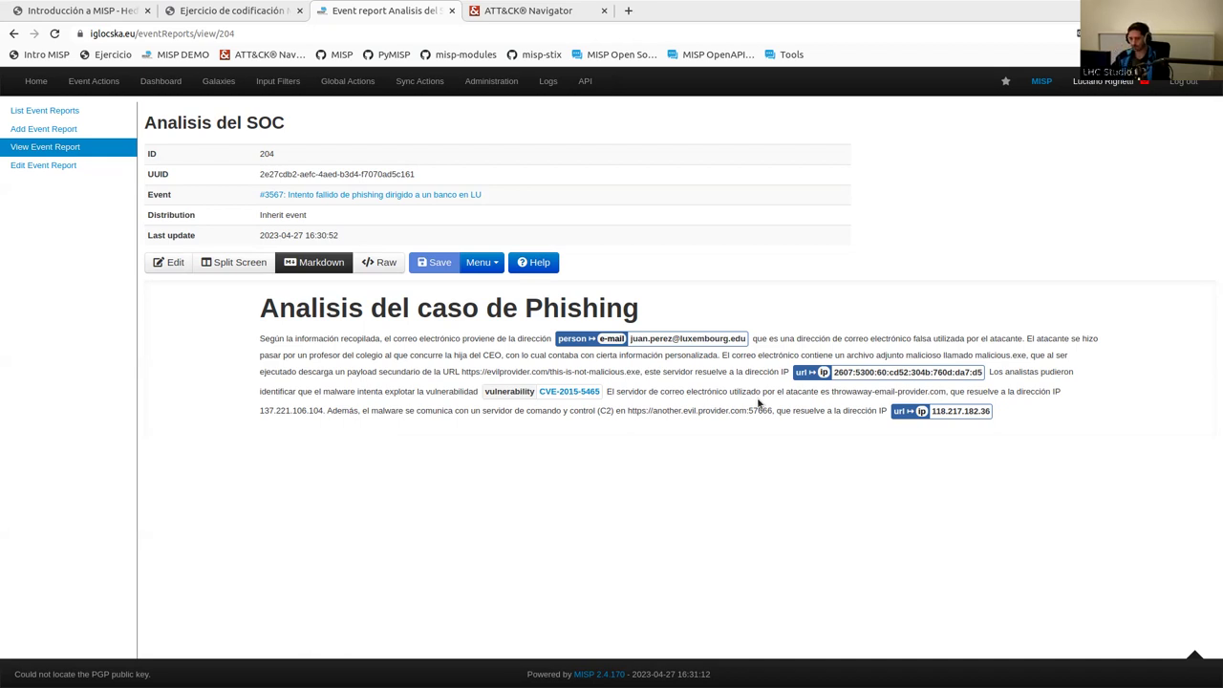
click(258, 15)
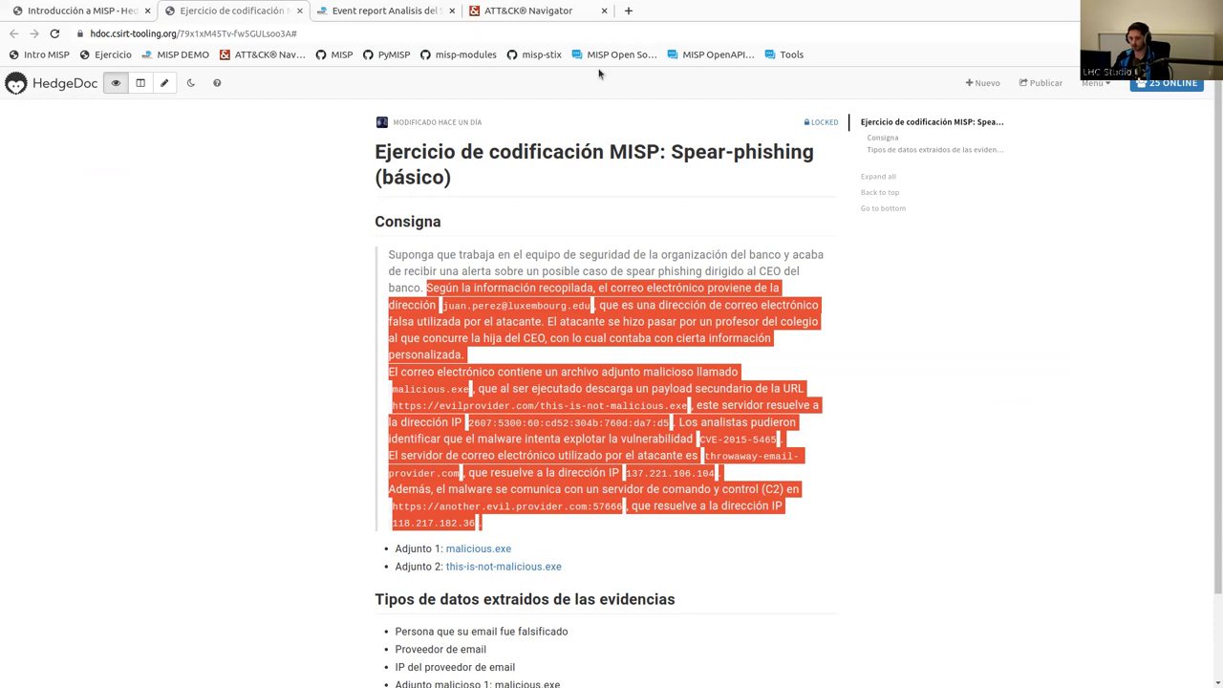
click(417, 12)
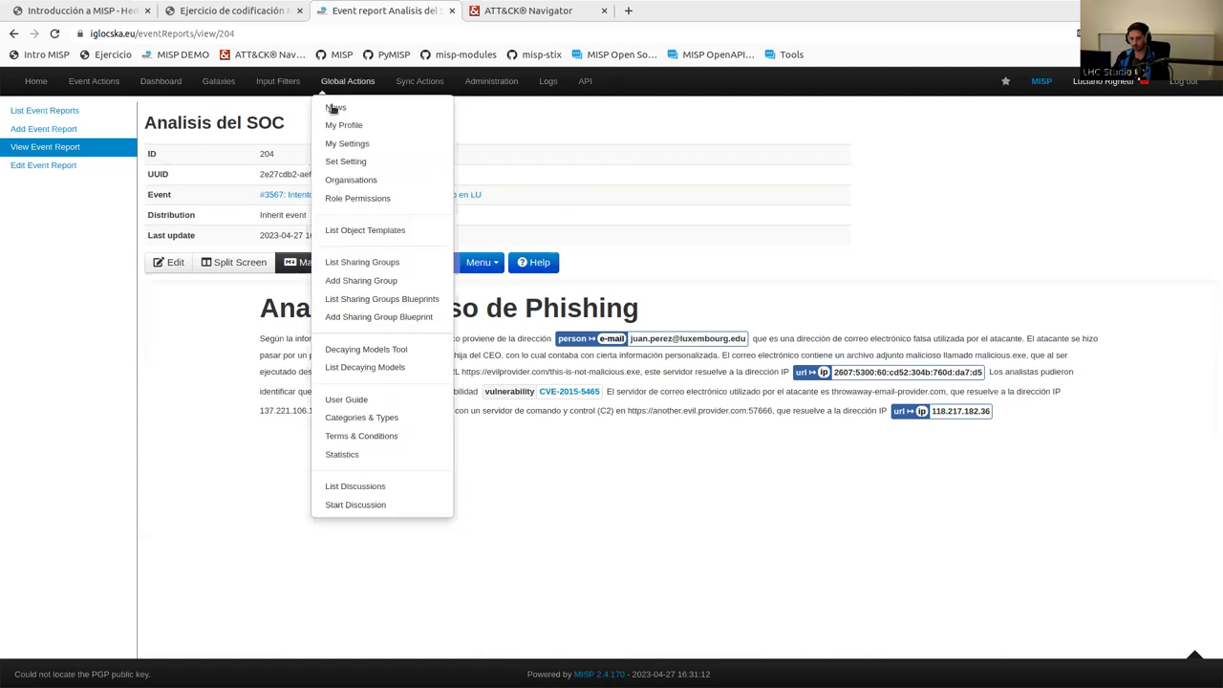
key(alt+Left)
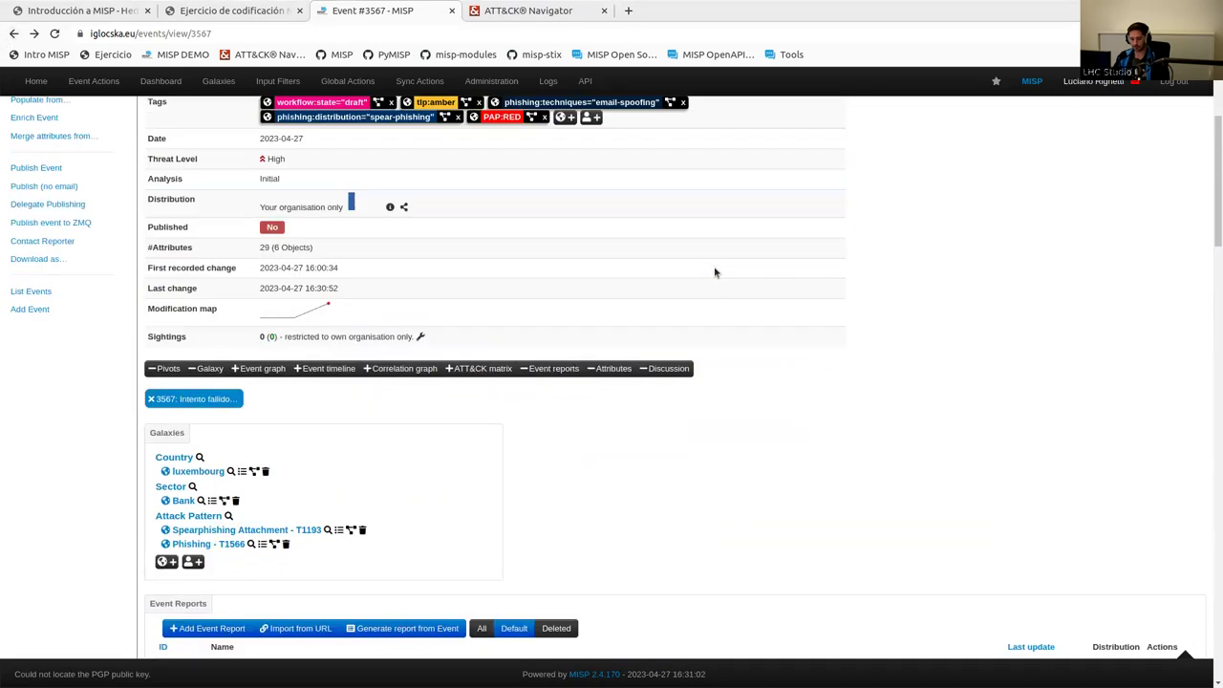
- Show the event's timeline and examine how its objects and attributes are placed over time
click(343, 368)
scroll(867, 383, down, 3)
scroll(867, 383, down, 3)
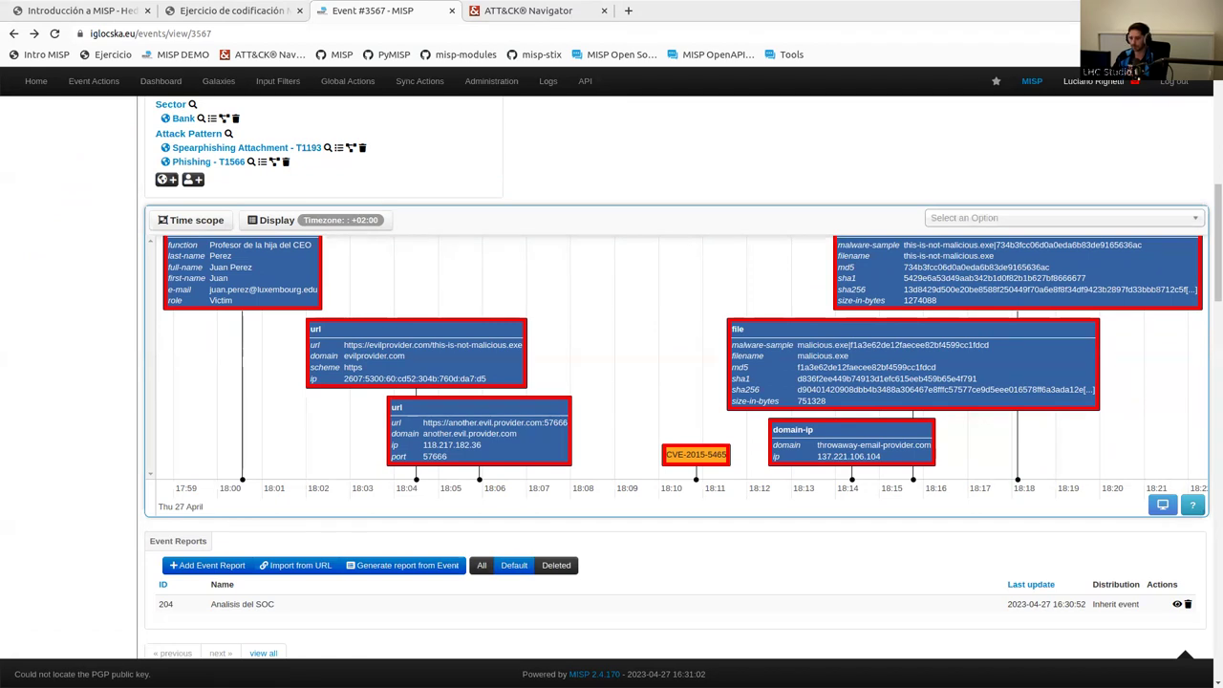
scroll(540, 191, up, 5)
scroll(542, 189, up, 3)
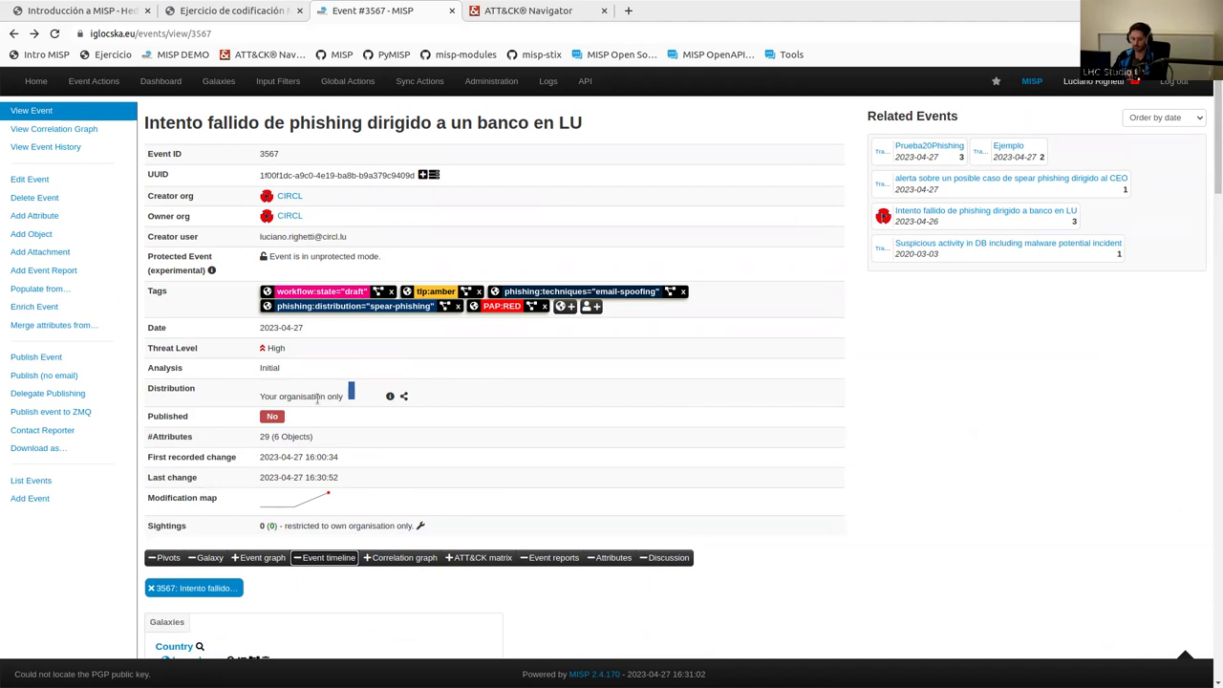
- Inspect the distribution options and the explanation of the selected level in the event's edit form, leaving without changes
click(72, 182)
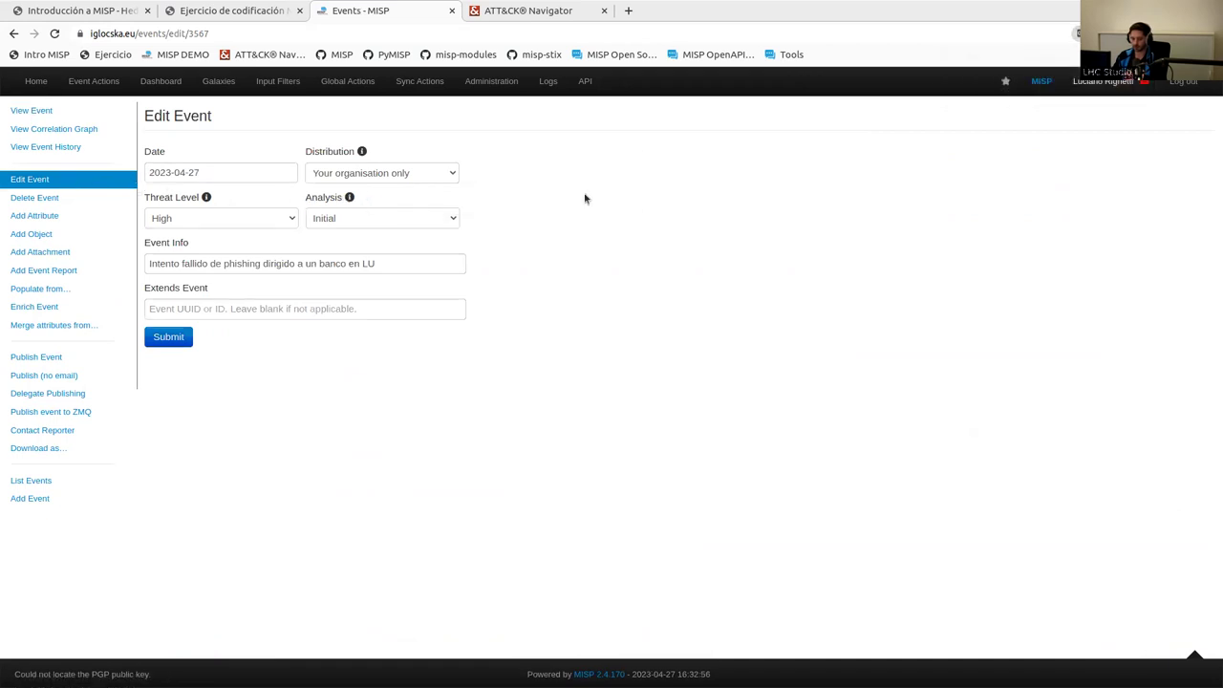
click(435, 178)
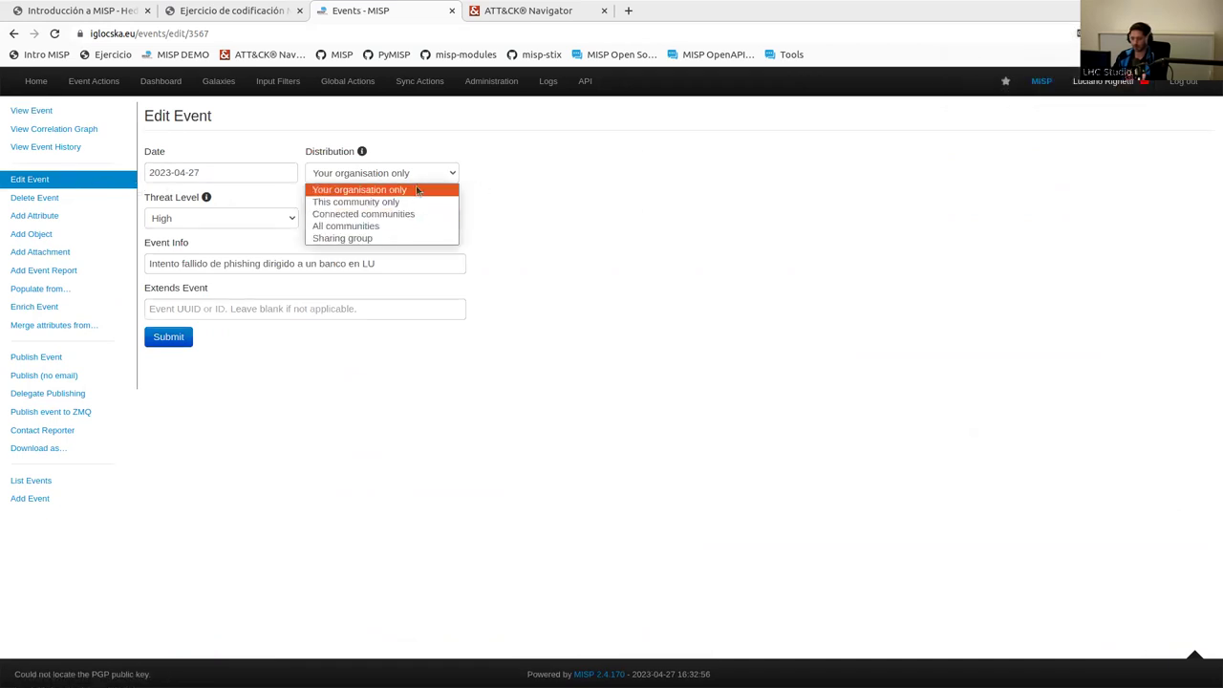
click(364, 153)
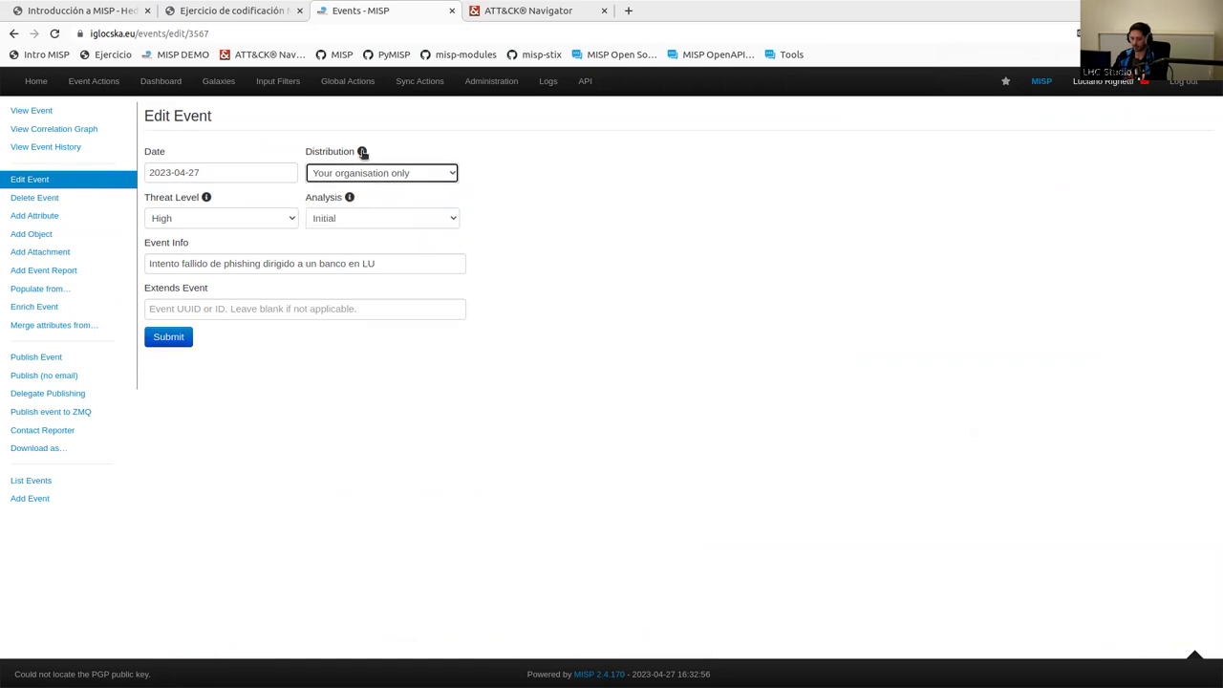
mouse_move(364, 154)
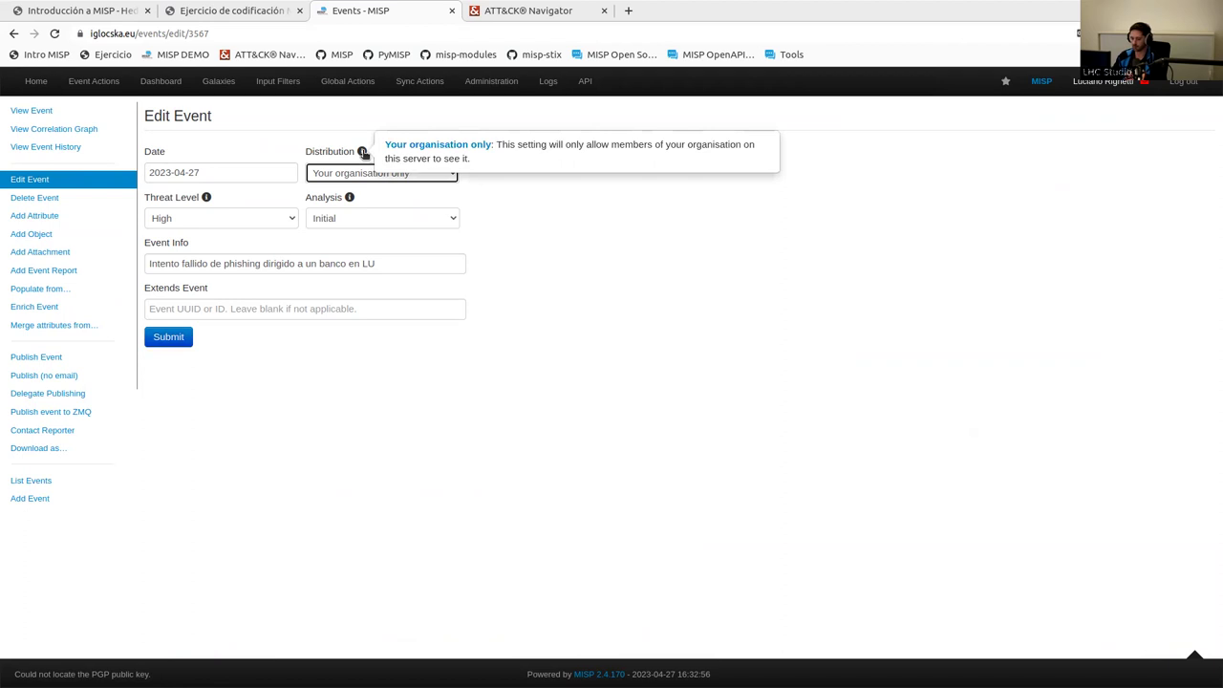
click(13, 33)
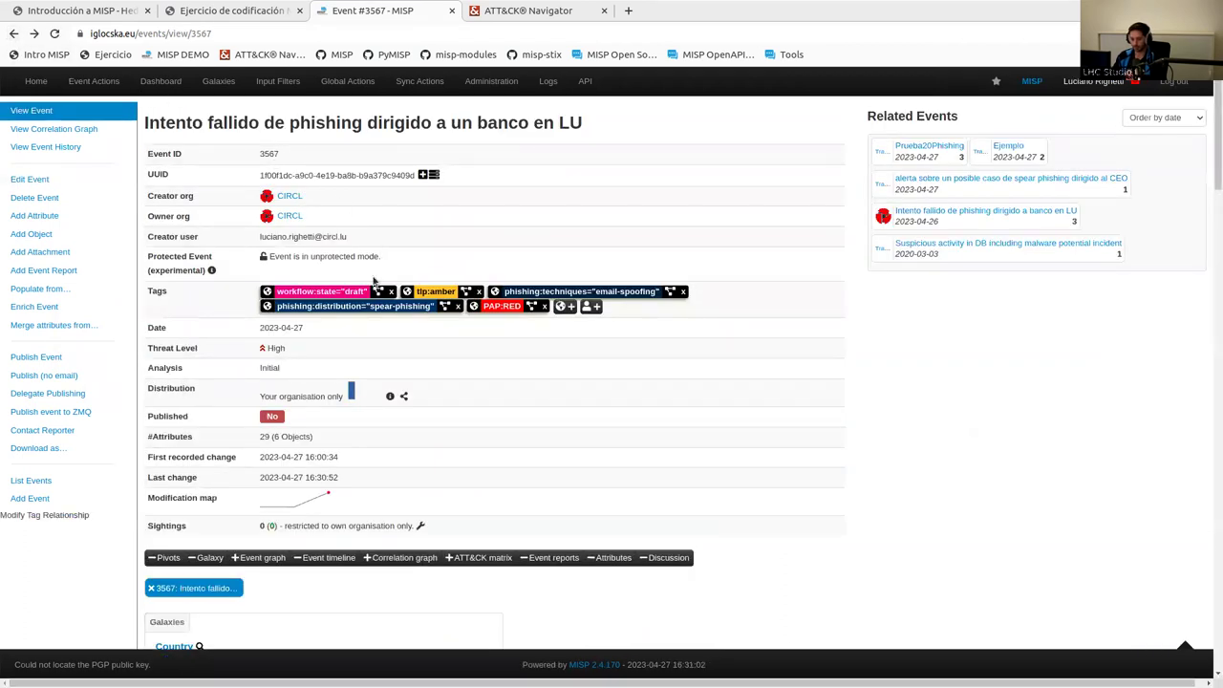
- View the event's distribution graph to examine which organisations can see it, and close the graph
click(403, 398)
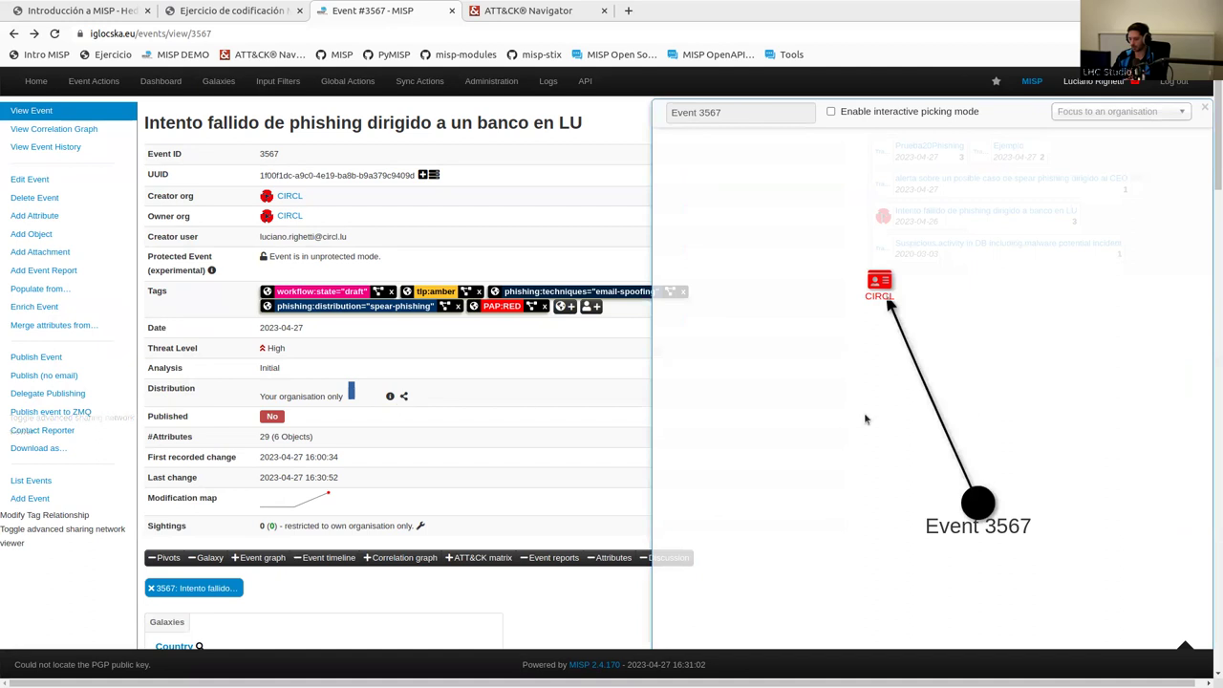
click(1206, 111)
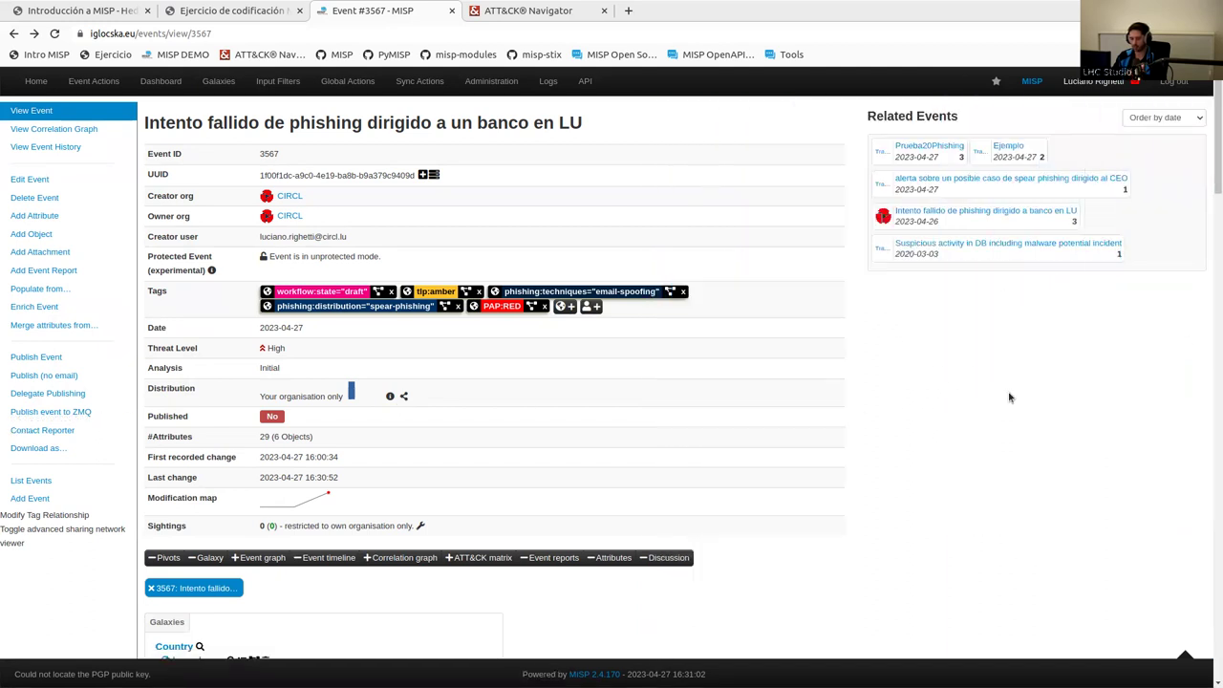
click(403, 396)
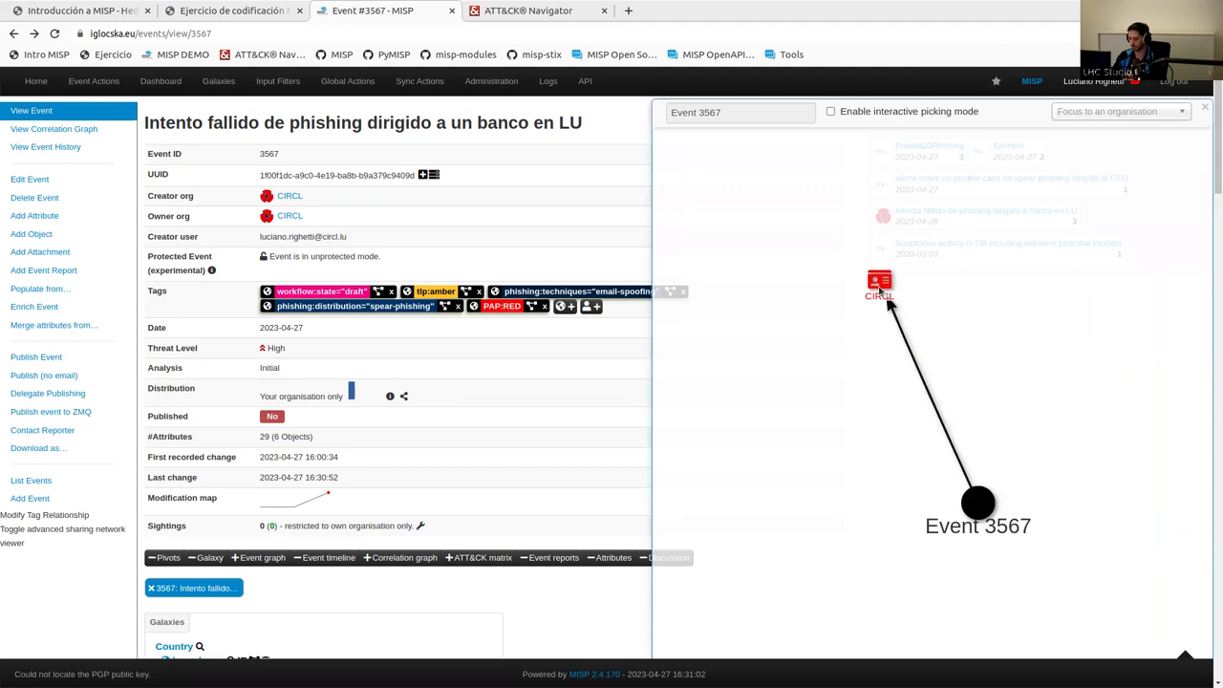
click(1204, 108)
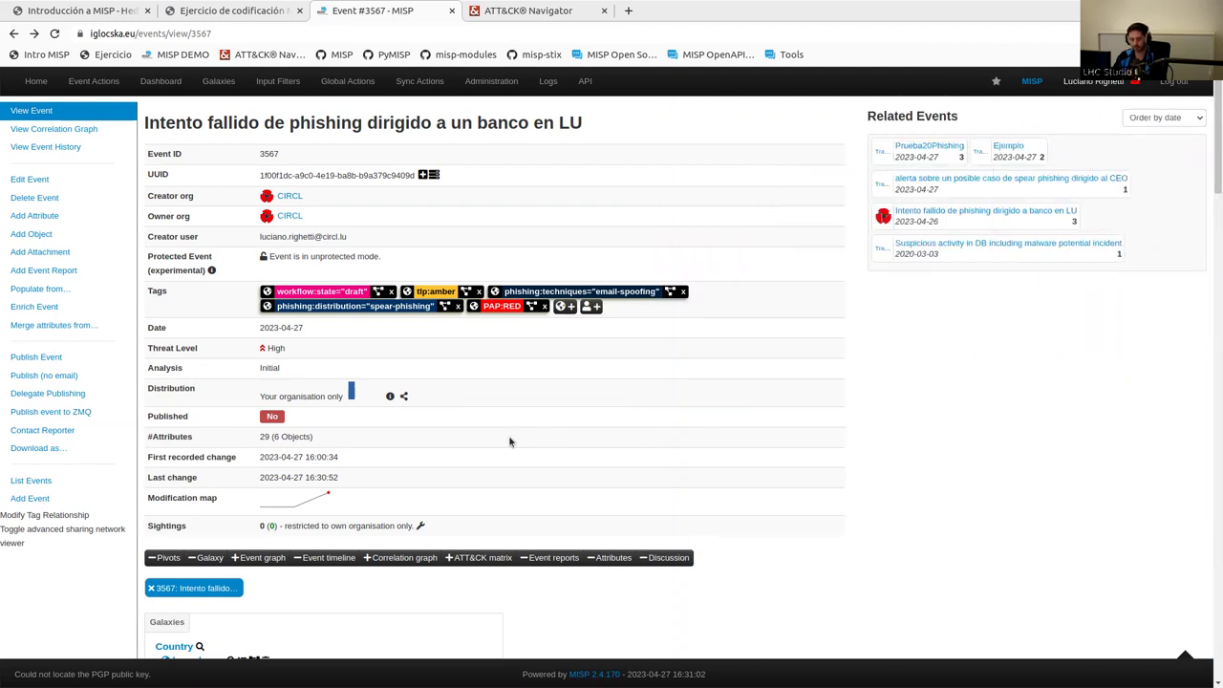
- Check the publishing confirmation's server list for the event, and dismiss both publishing with and without e-mail
click(88, 357)
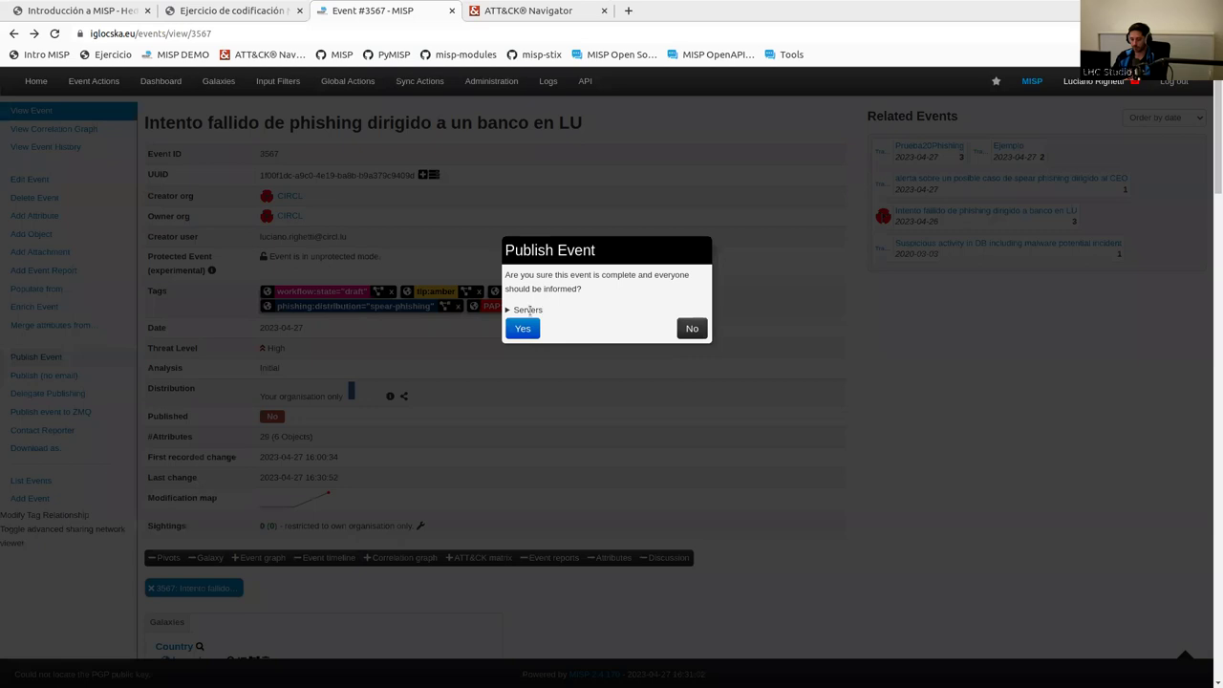
click(508, 312)
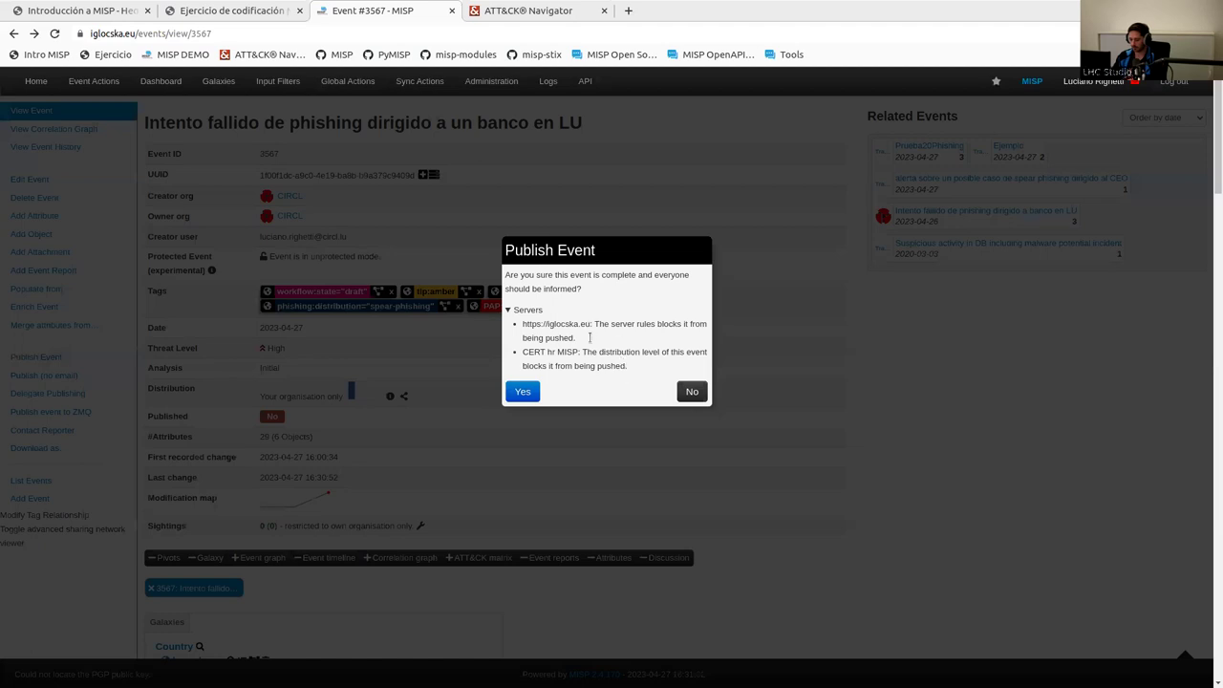
click(689, 392)
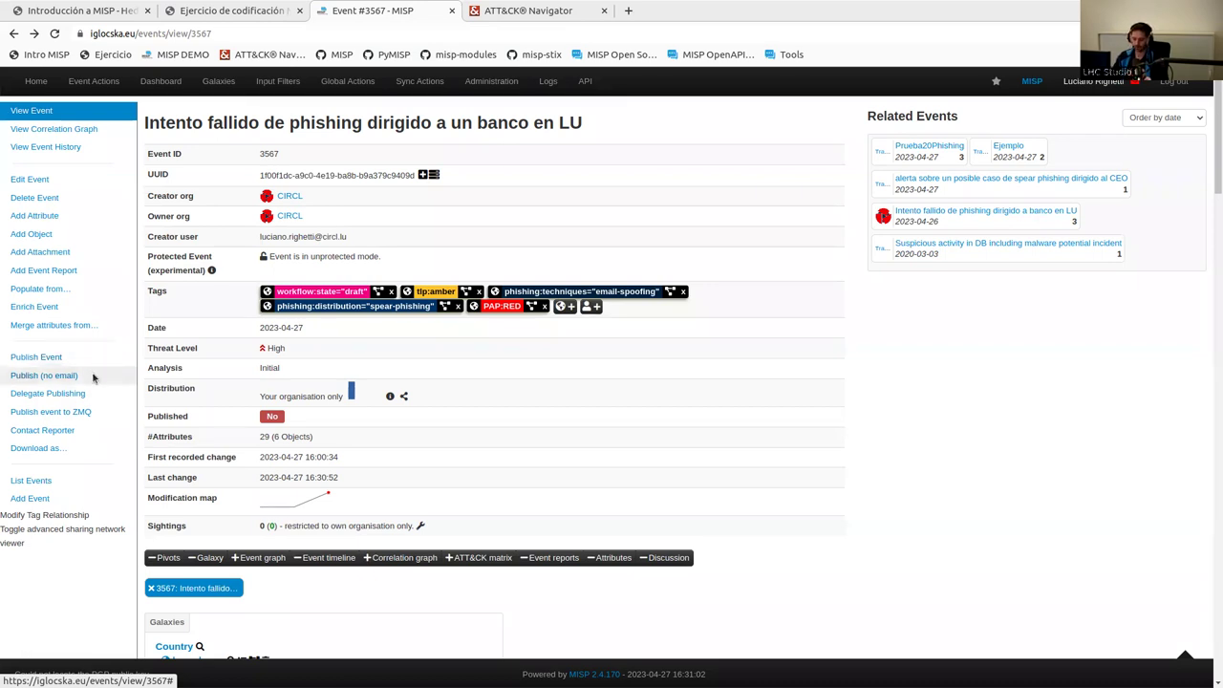
click(92, 375)
click(684, 332)
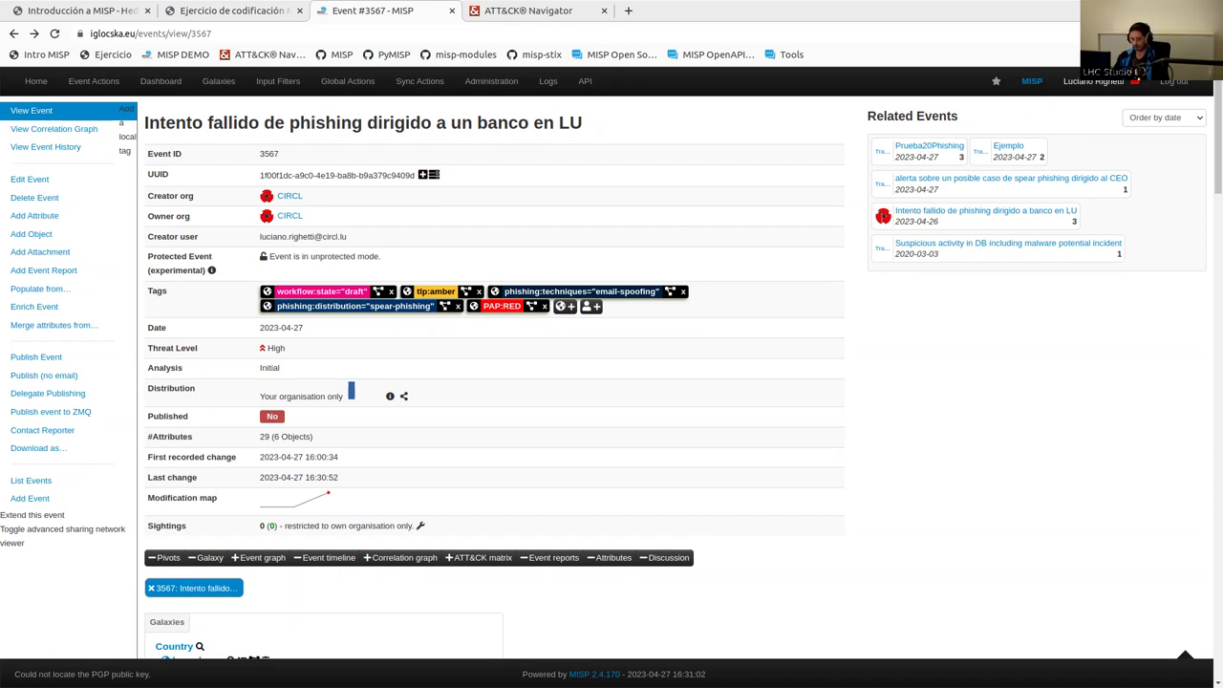
- Open the REST client and load the restSearch query template for attributes
click(592, 82)
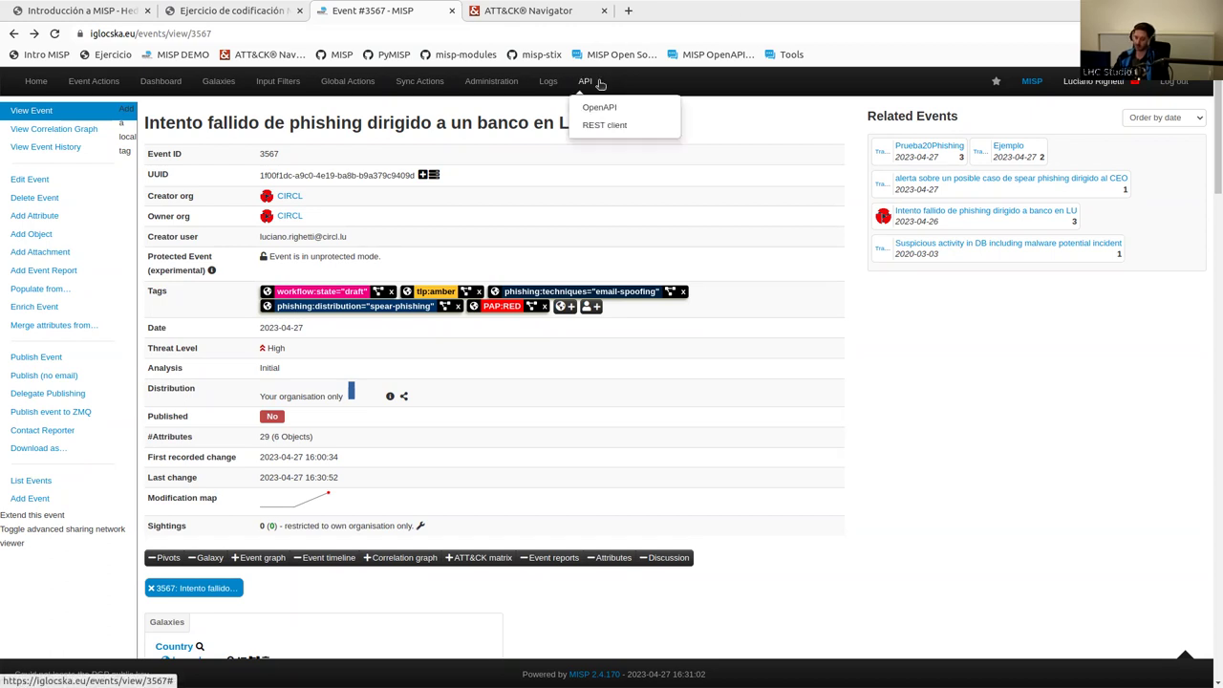
click(607, 126)
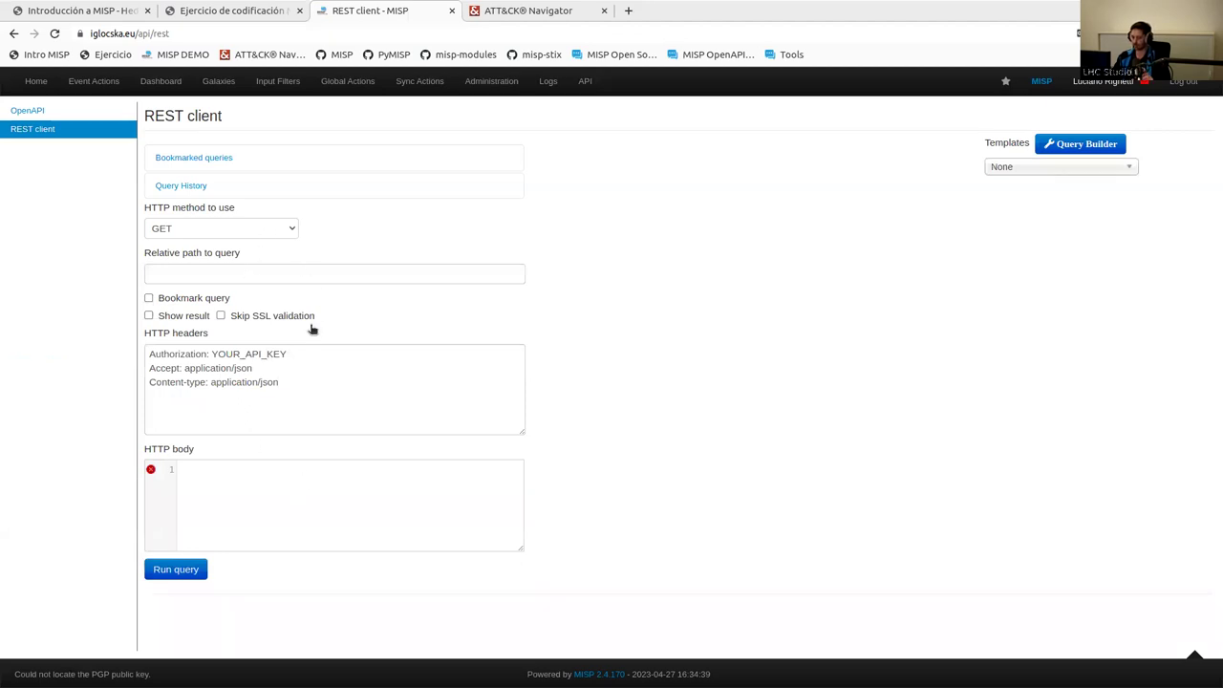
click(1008, 170)
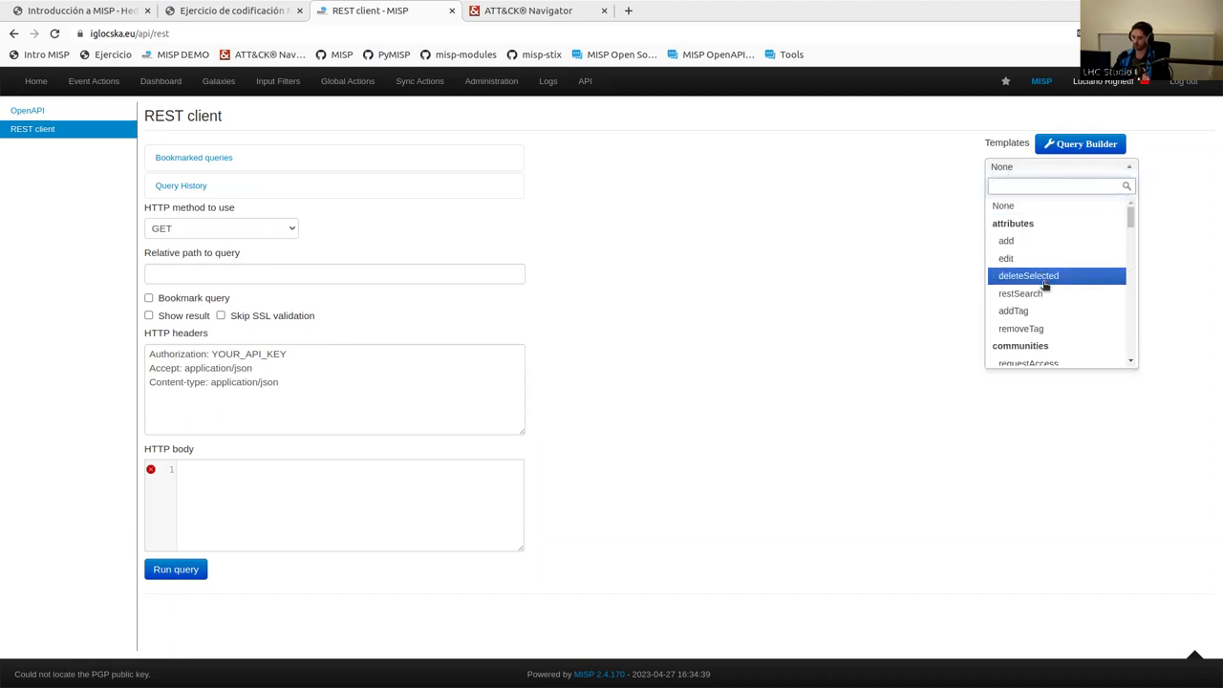
scroll(1042, 306, down, 1)
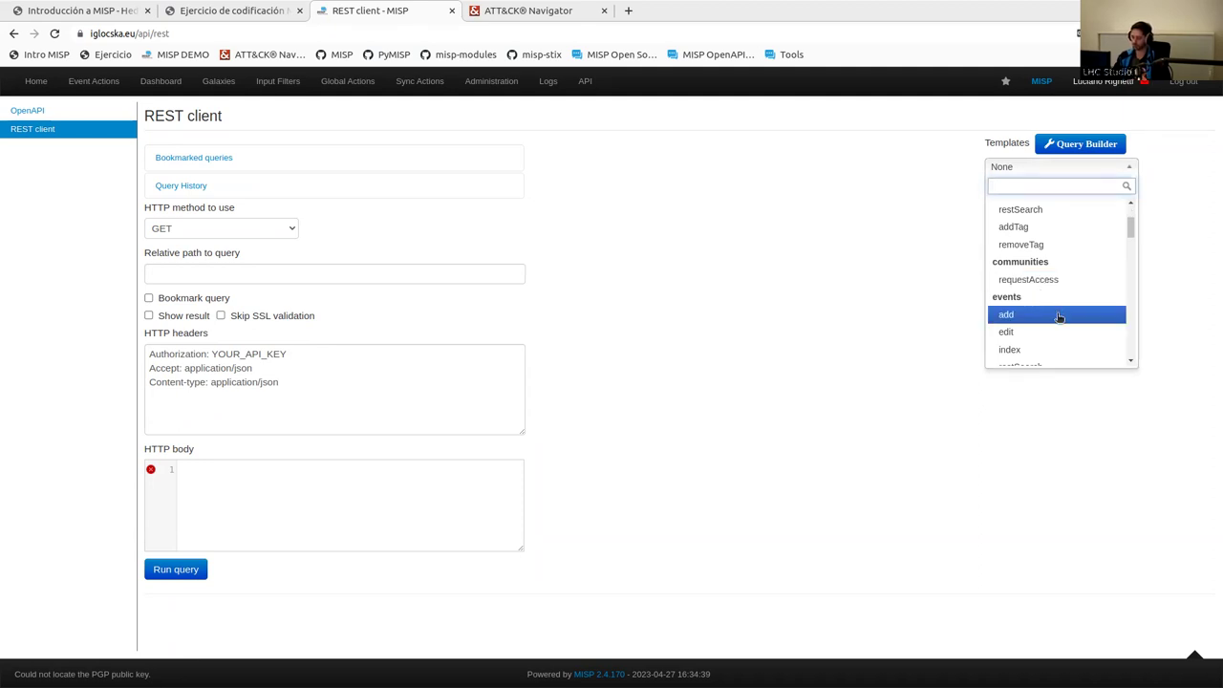
click(1032, 209)
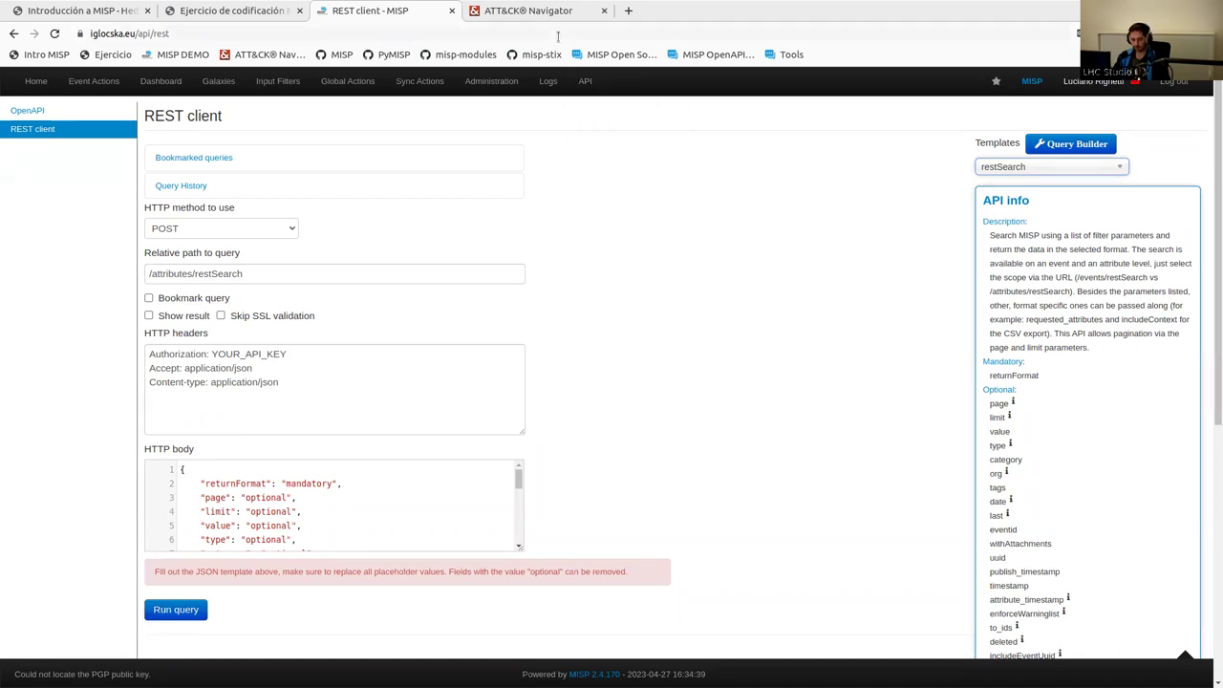
- Open the MISP OpenAPI spec in place of the ATT&CK Navigator and view the documentation of the Attributes endpoints
middle_click(726, 58)
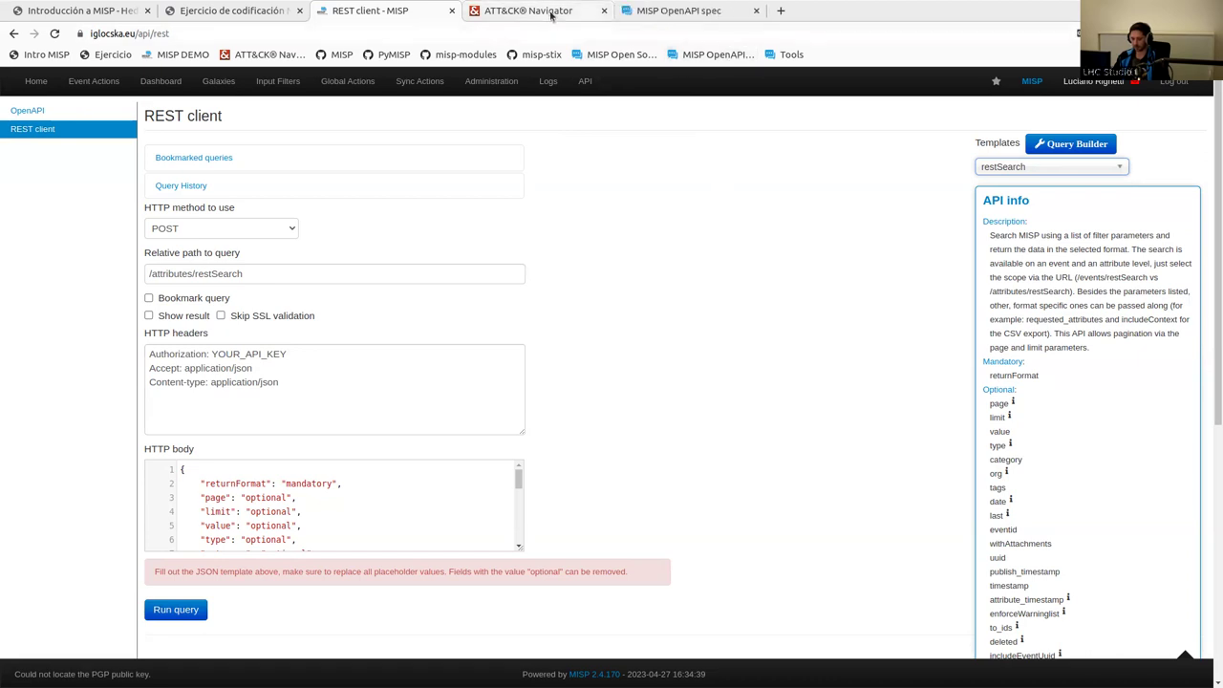
click(554, 13)
click(737, 115)
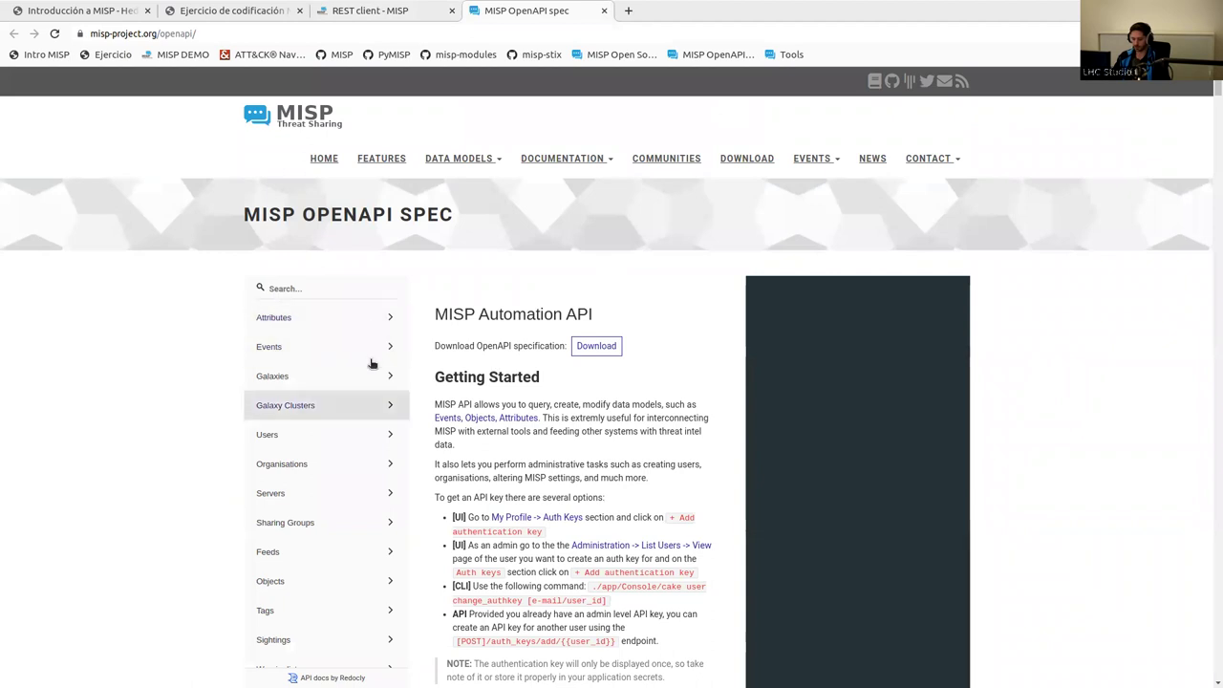
click(349, 321)
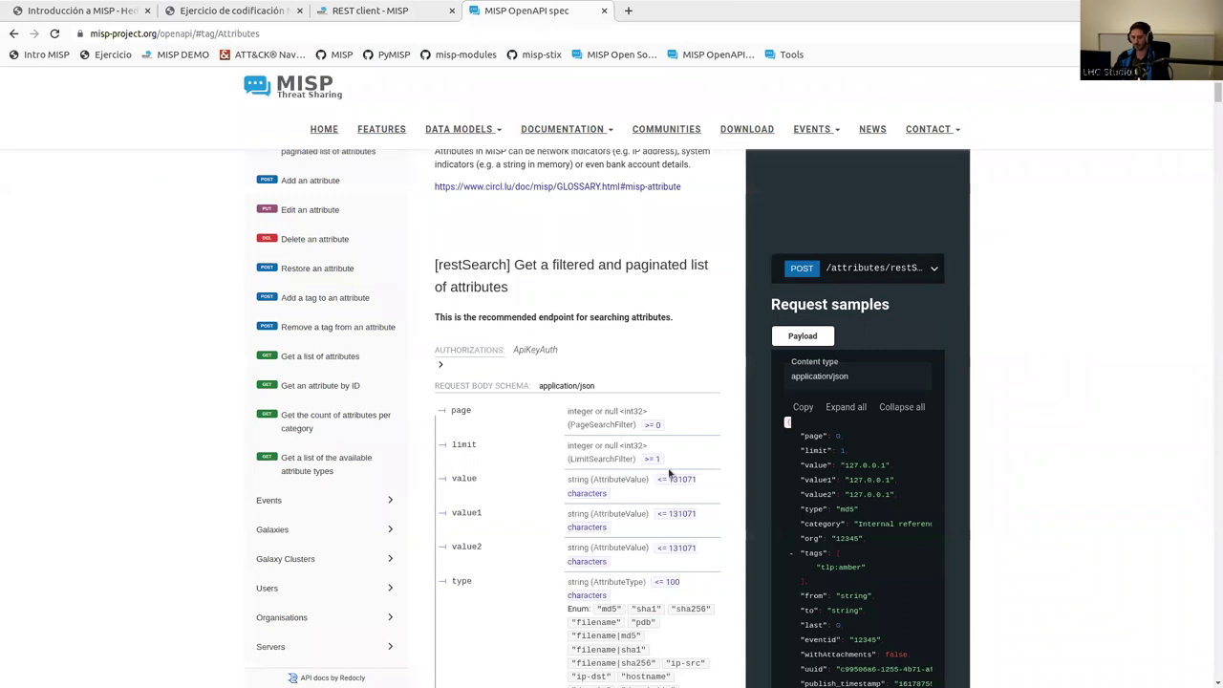
- View the restSearch request parameters for attributes, open the PyMISP GitHub repository in the same tab, and dismiss the translation prompt
scroll(590, 352, down, 3)
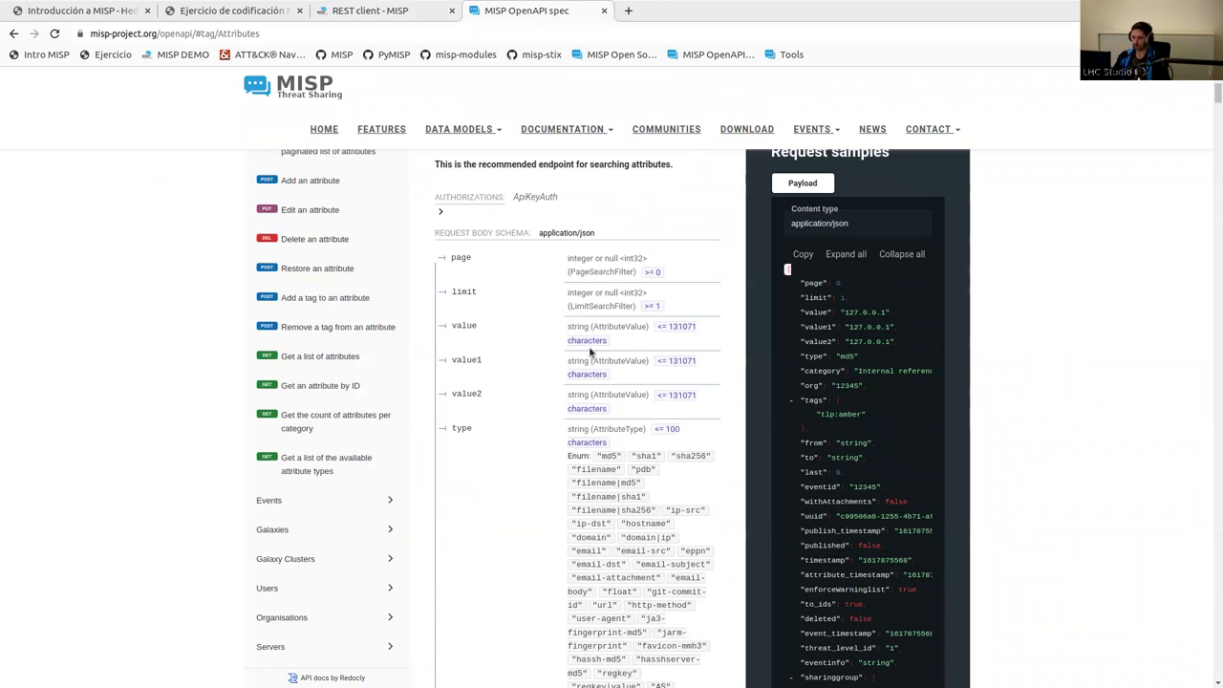
click(379, 56)
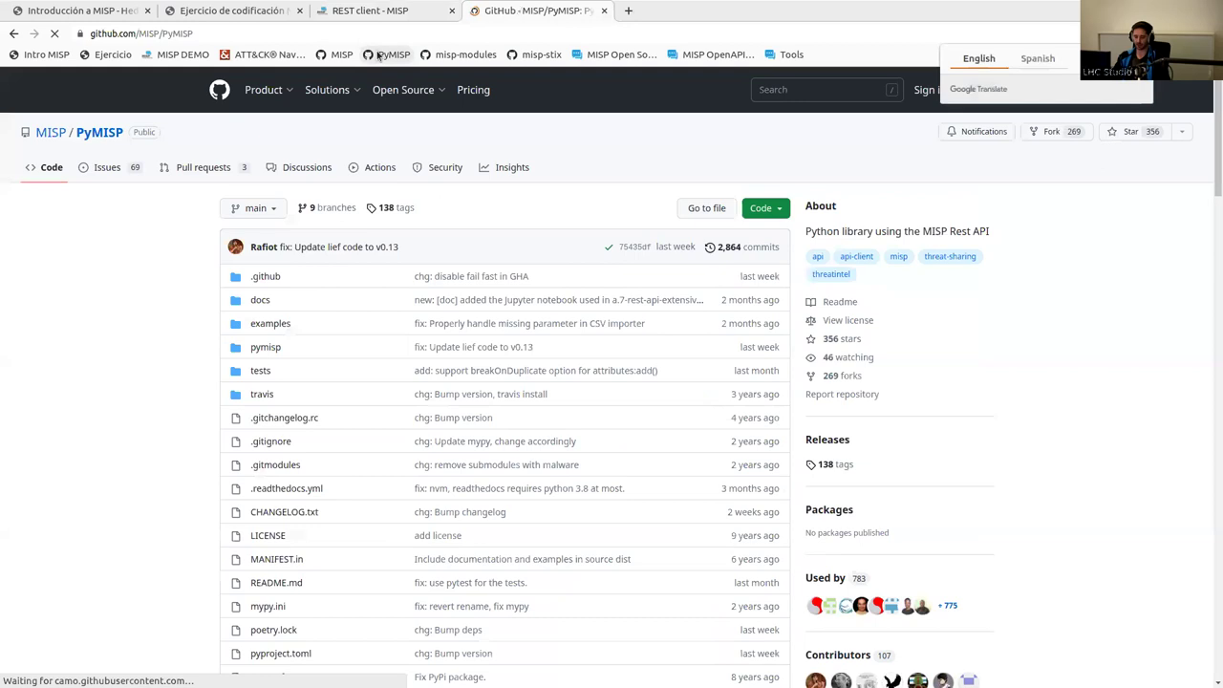
click(1137, 59)
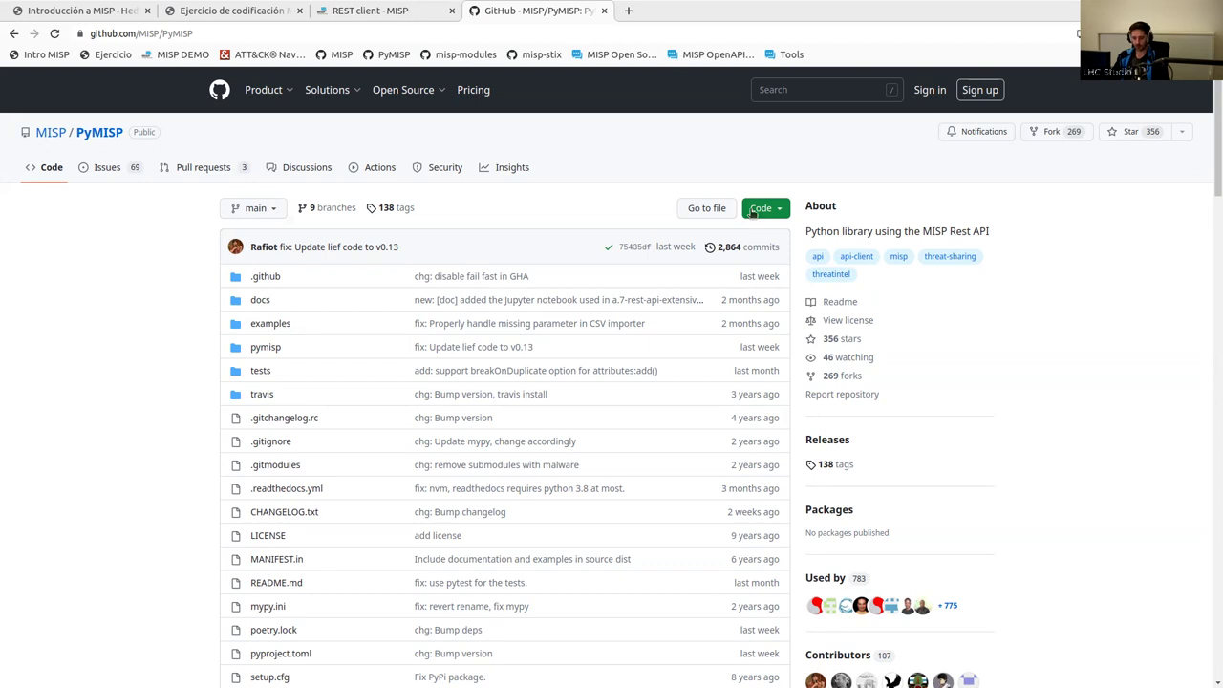
- Return to MISP and open the event "Intento fallido de phishing dirigido a un banco en LU" (3567) from the events list
click(389, 13)
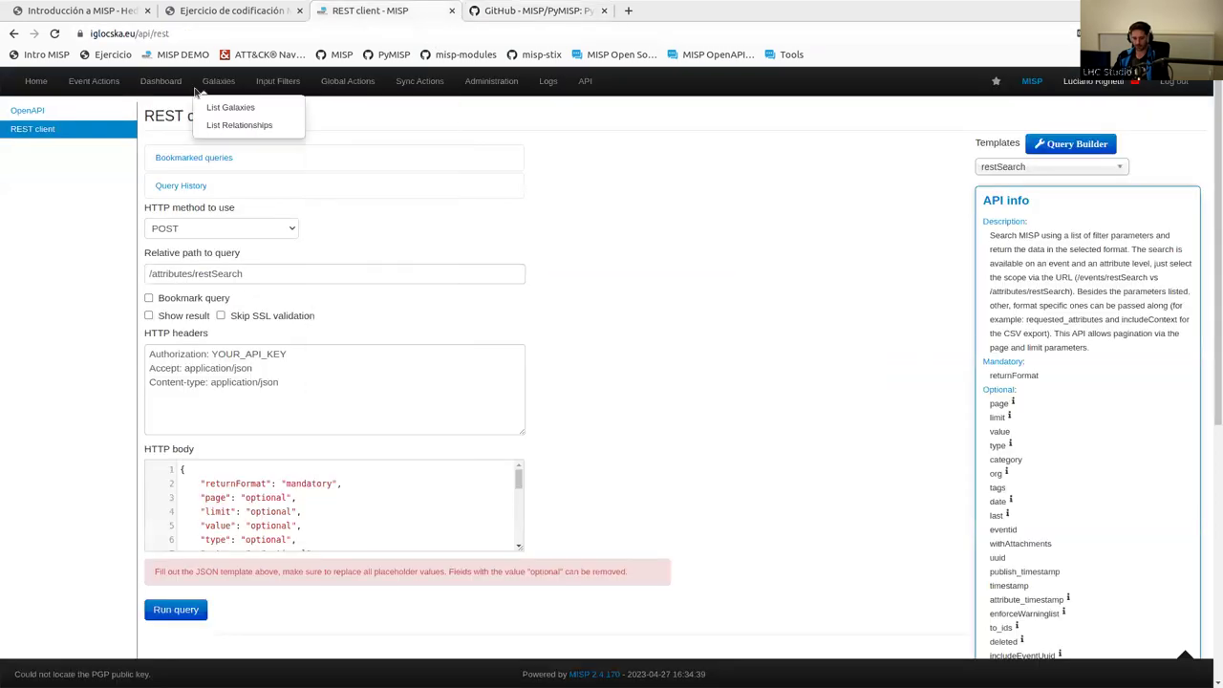
mouse_move(206, 86)
mouse_move(96, 83)
click(106, 107)
click(378, 239)
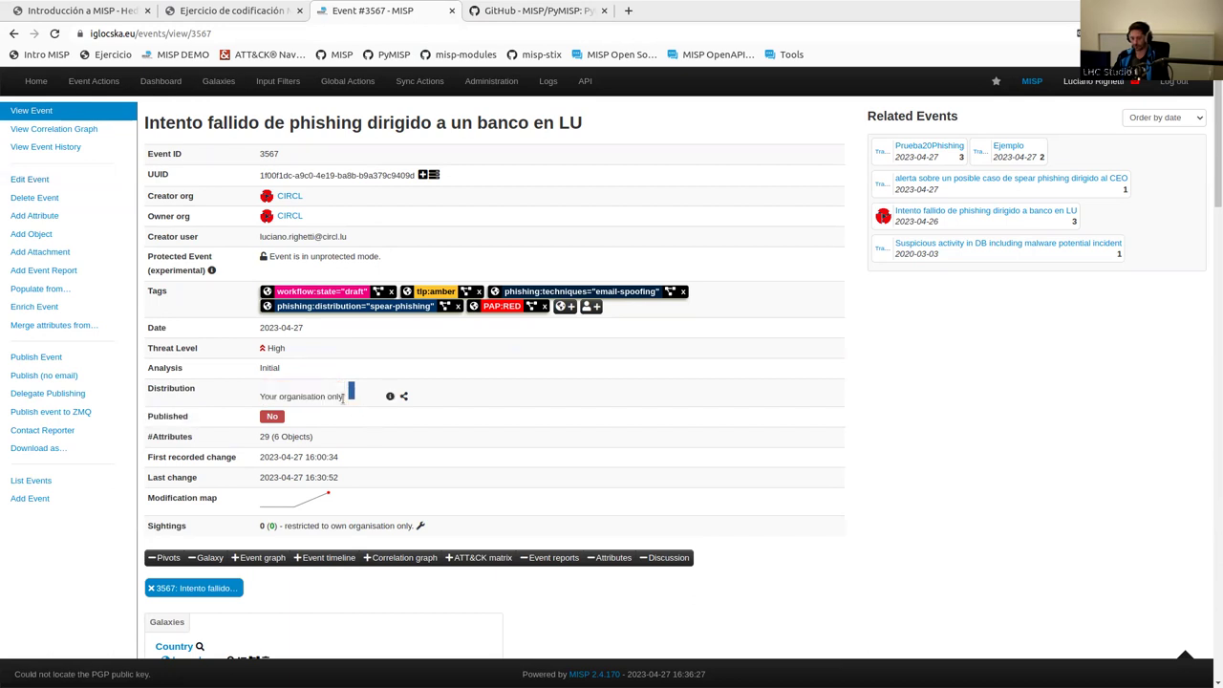
- Set the event's distribution to This community only, save it, and view its distribution graph before closing the graph
click(29, 179)
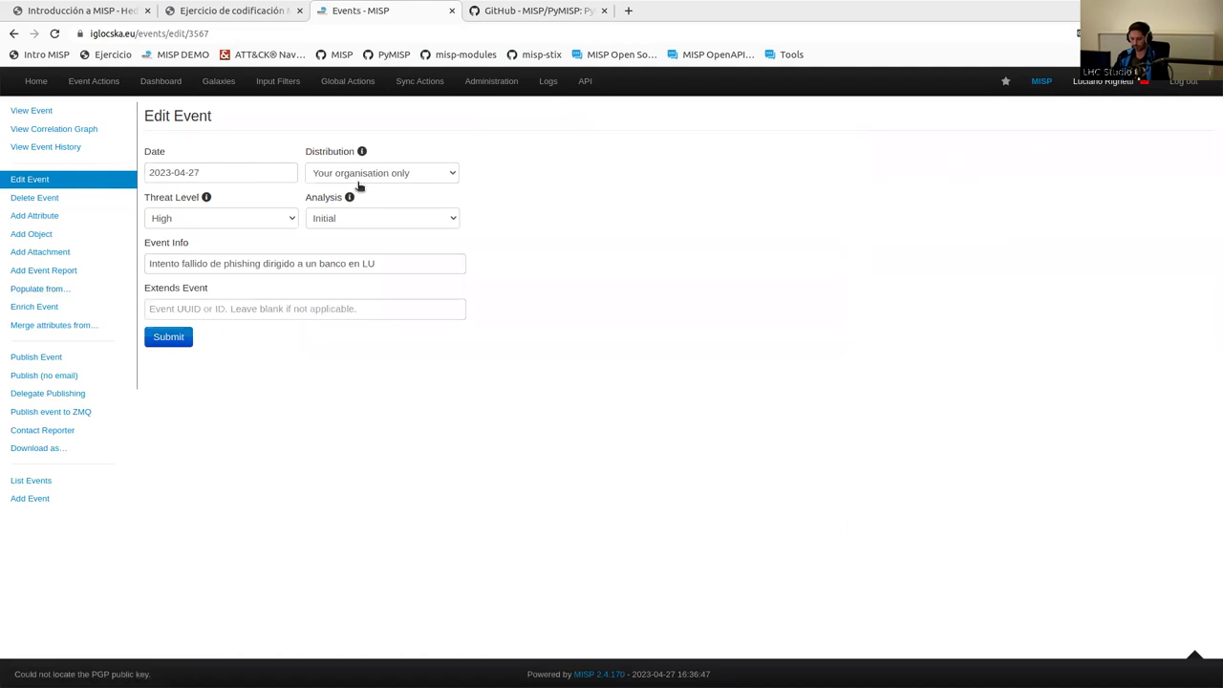
click(363, 175)
click(397, 202)
click(170, 339)
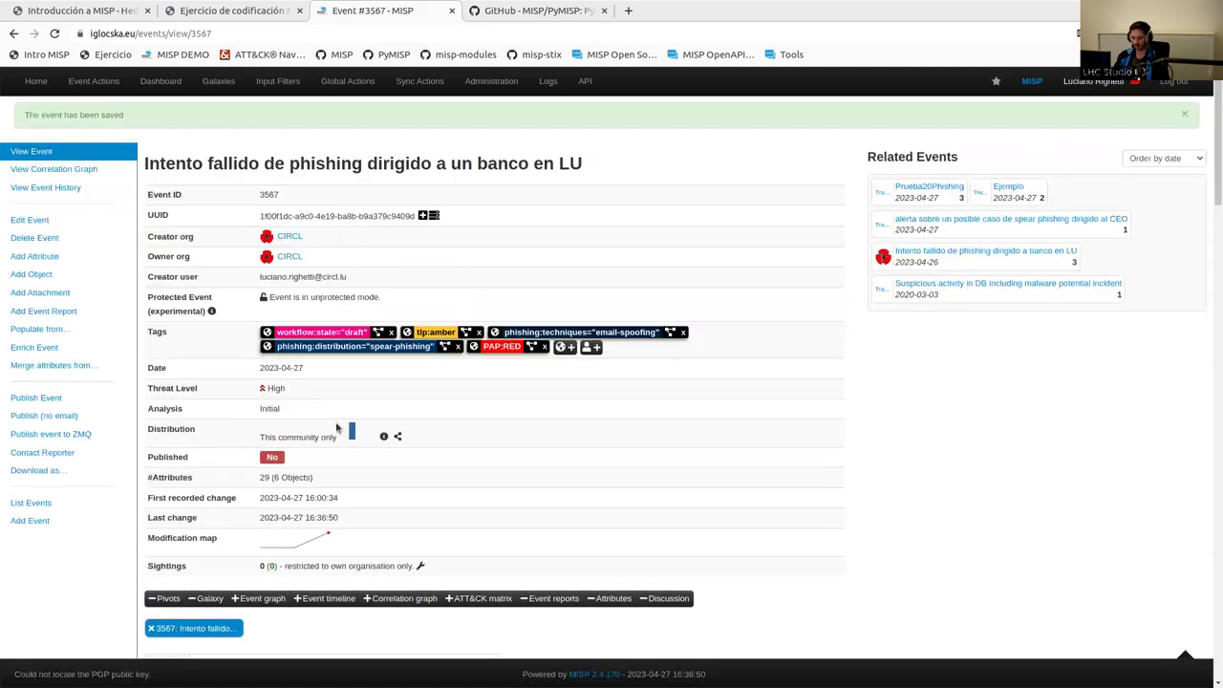
click(397, 438)
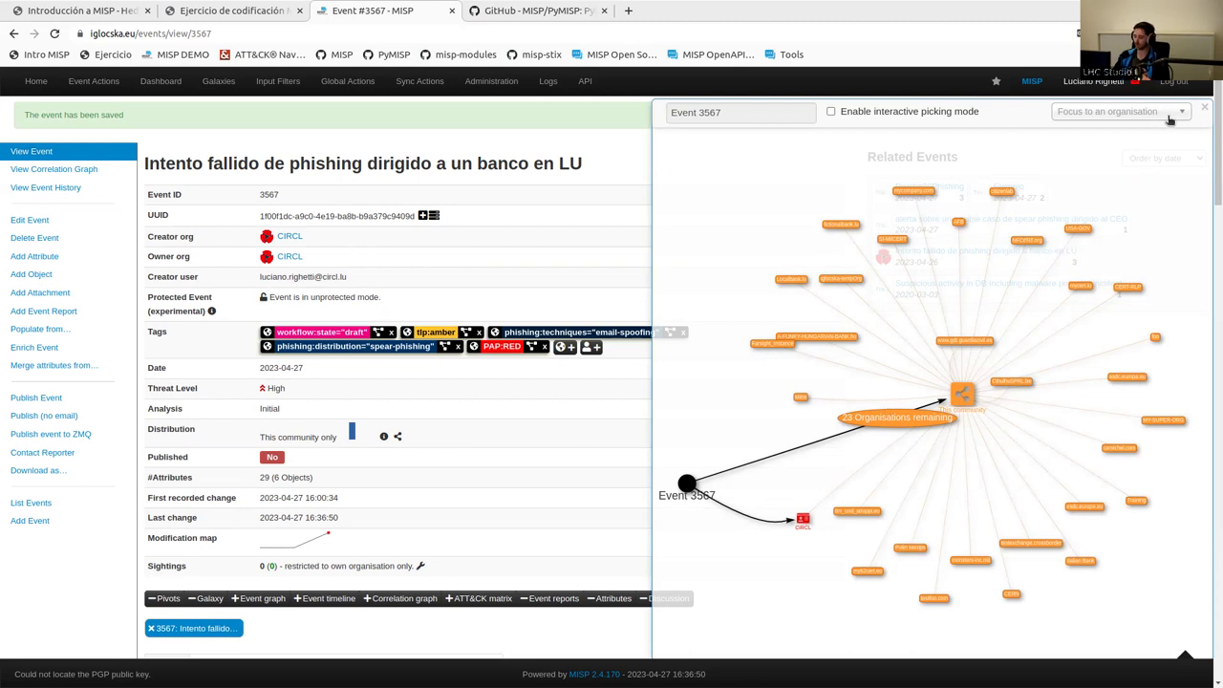
click(1203, 110)
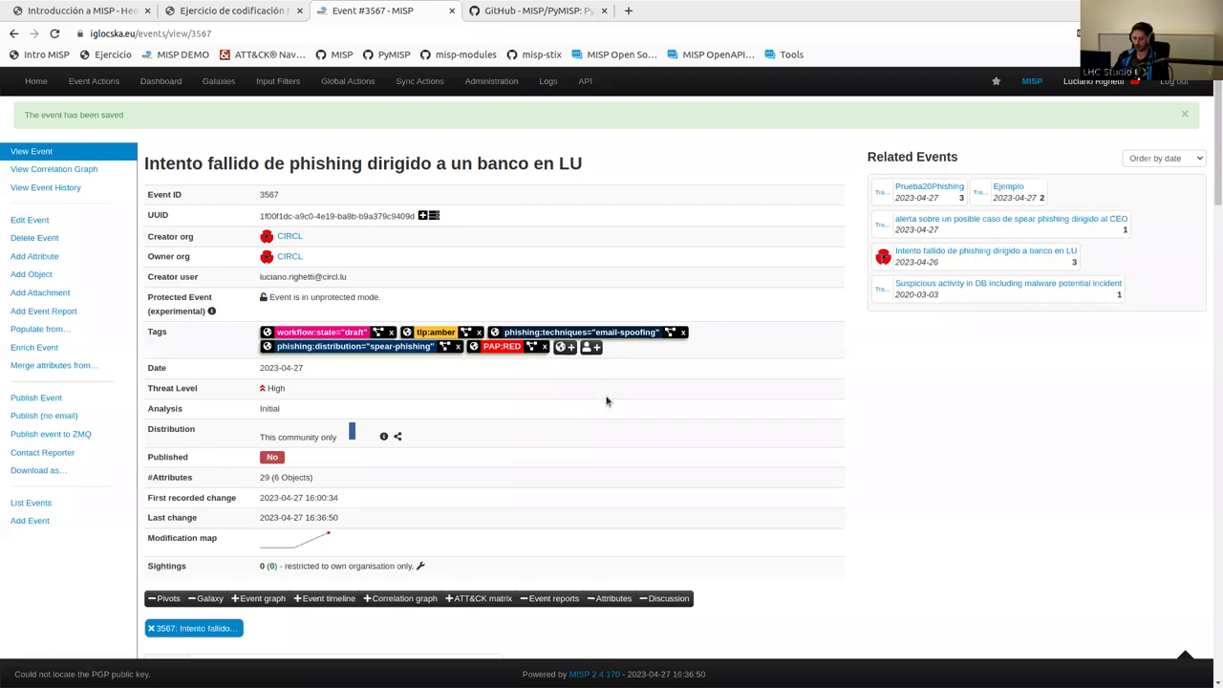
- Add the Attack Pattern cluster Exfiltration Over C2 Channel (T1646) to the malware-sample attribute of this-is-not-malicious.exe
scroll(1211, 172, down, 1)
drag(1210, 173, 1210, 329)
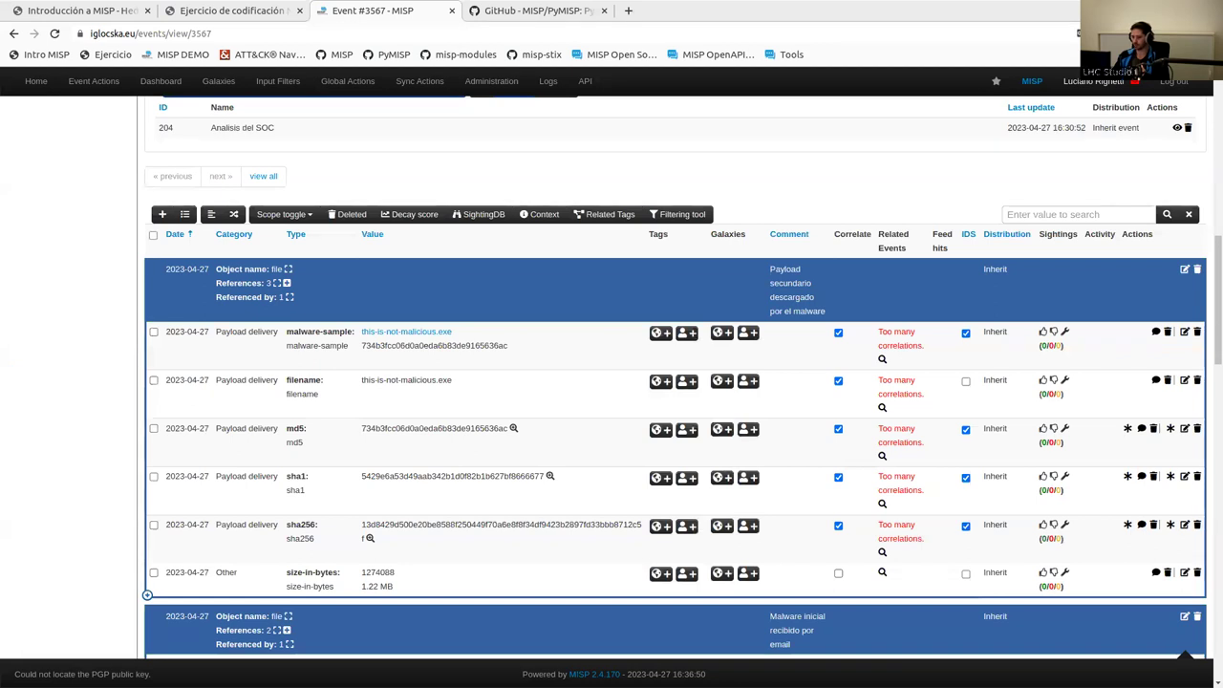
click(547, 81)
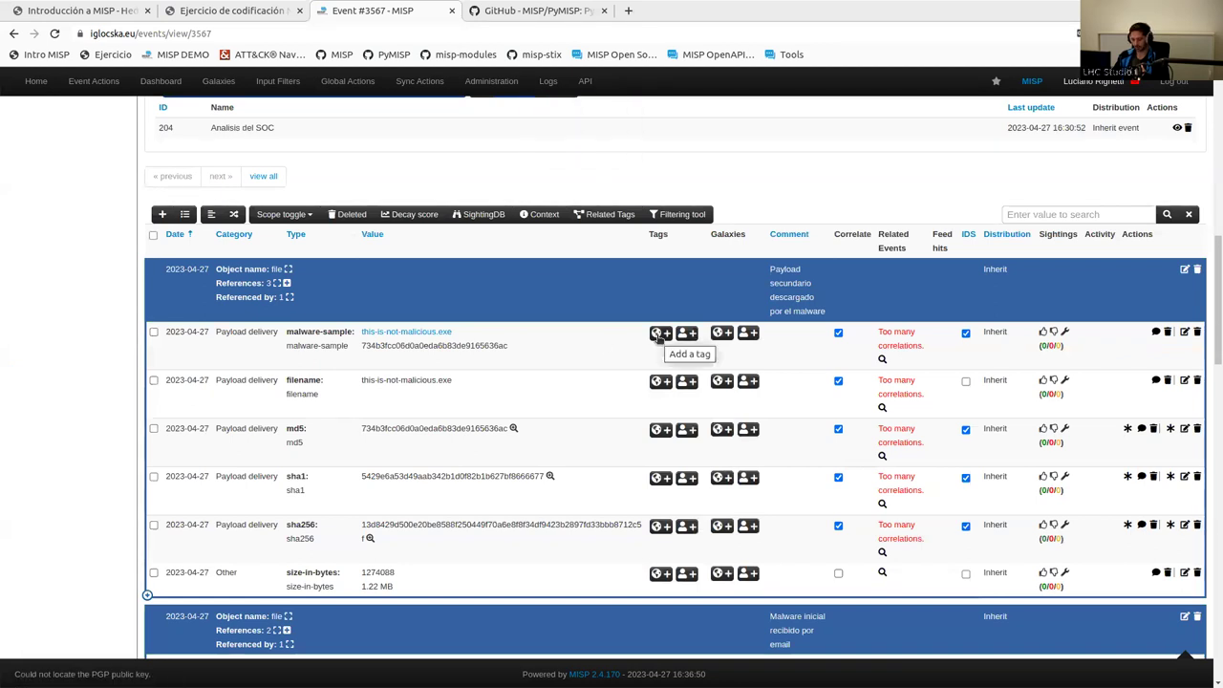
click(719, 333)
click(831, 347)
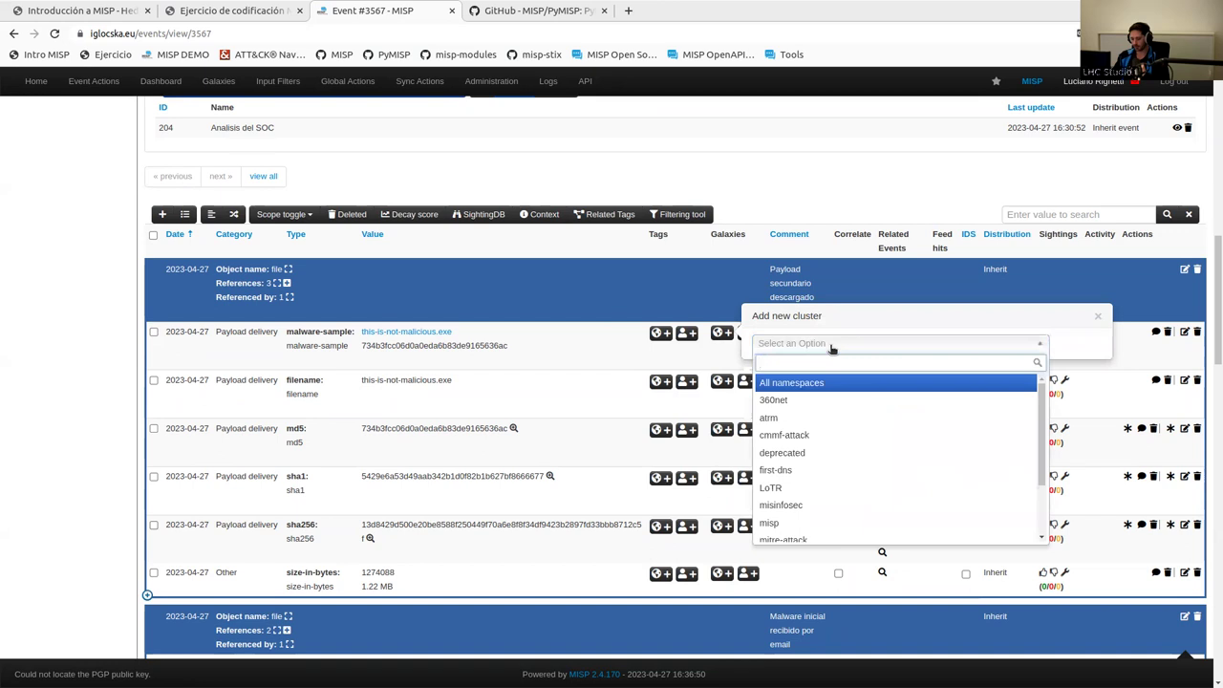
click(813, 382)
click(806, 390)
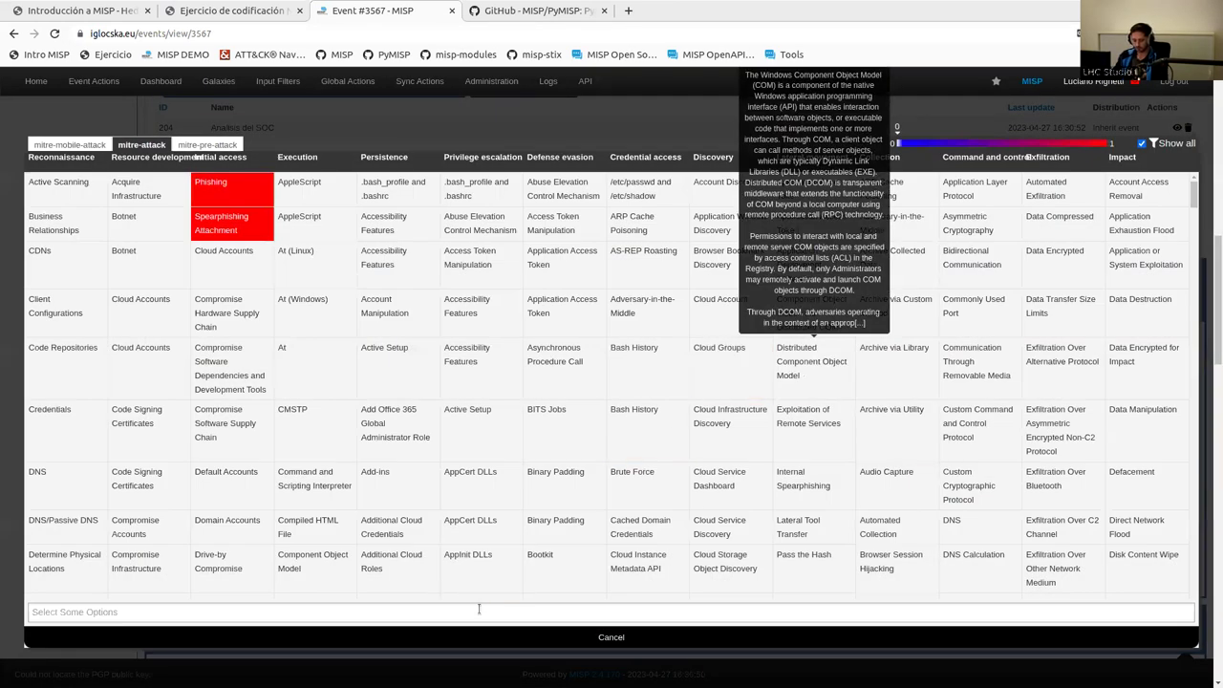
click(479, 608)
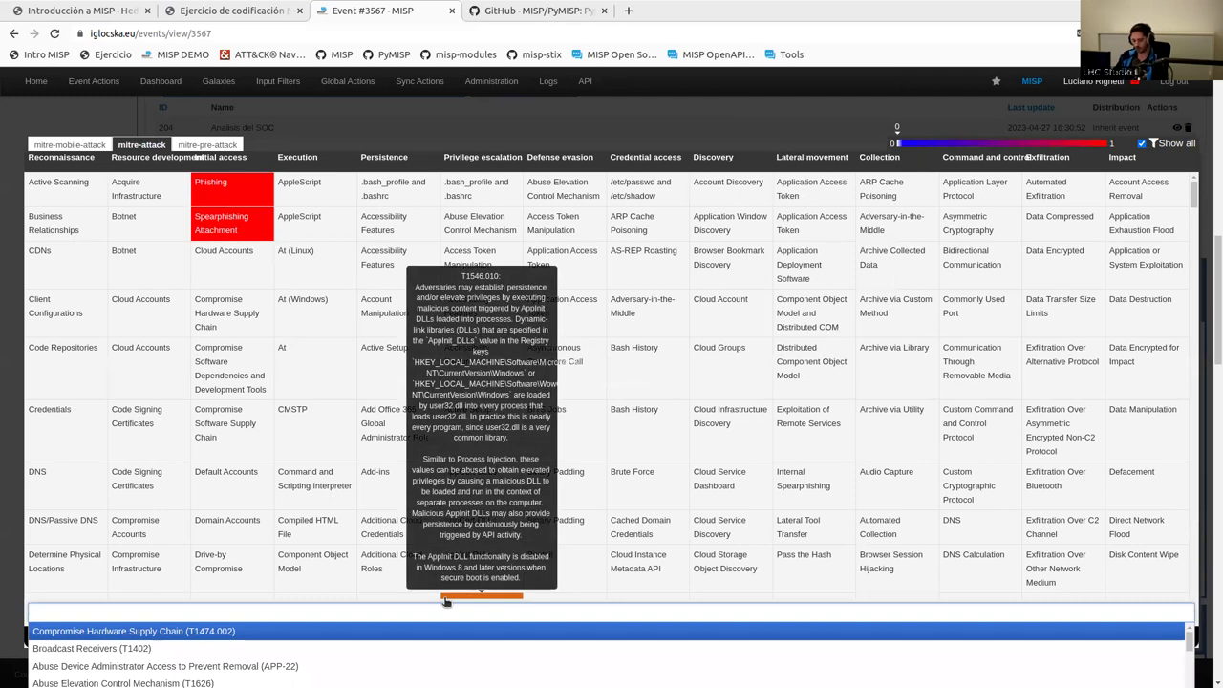
text(ex)
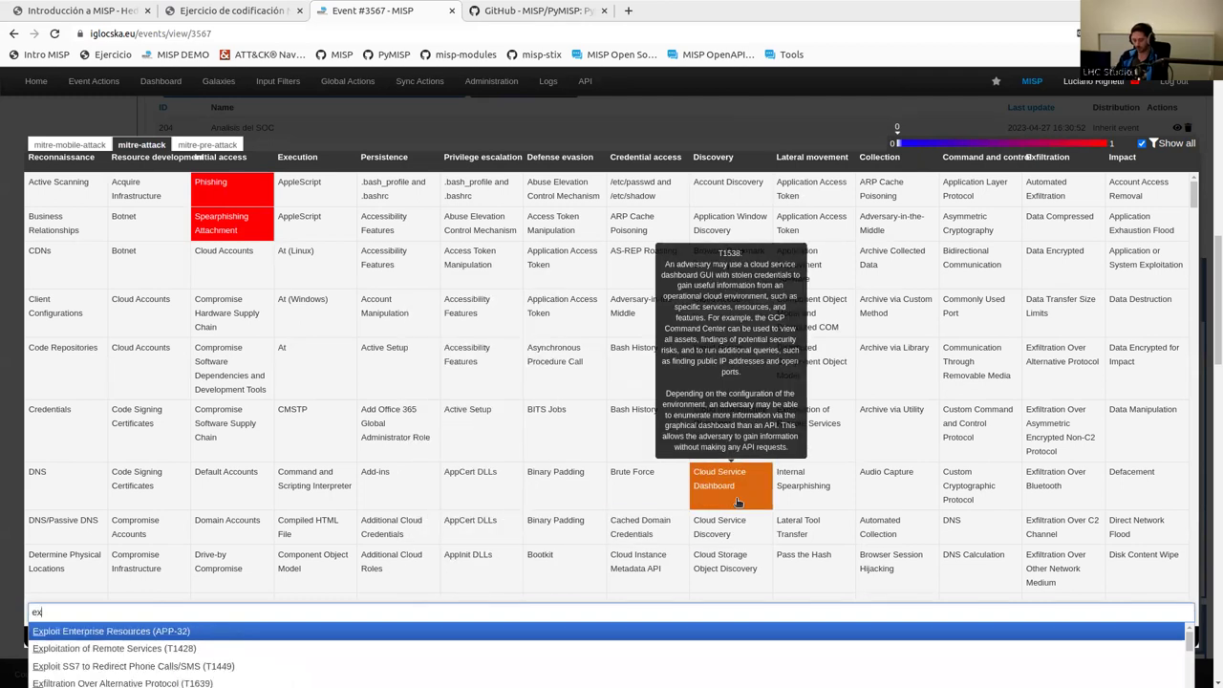
text(fil)
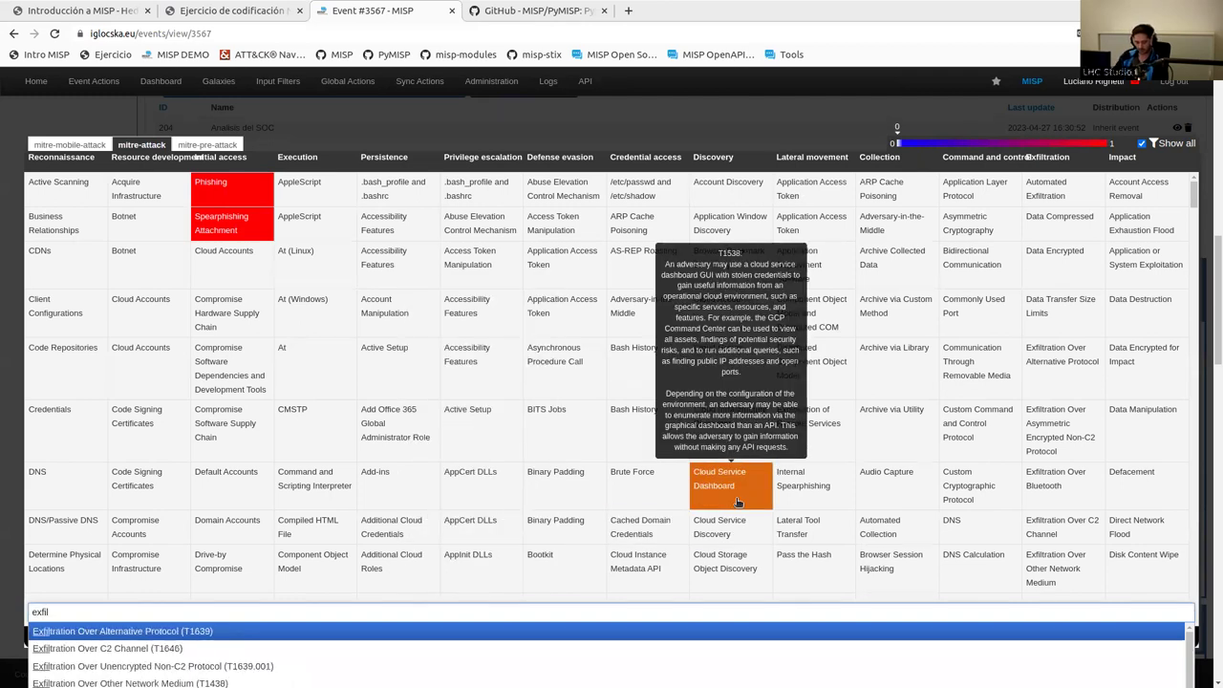
click(251, 649)
click(545, 635)
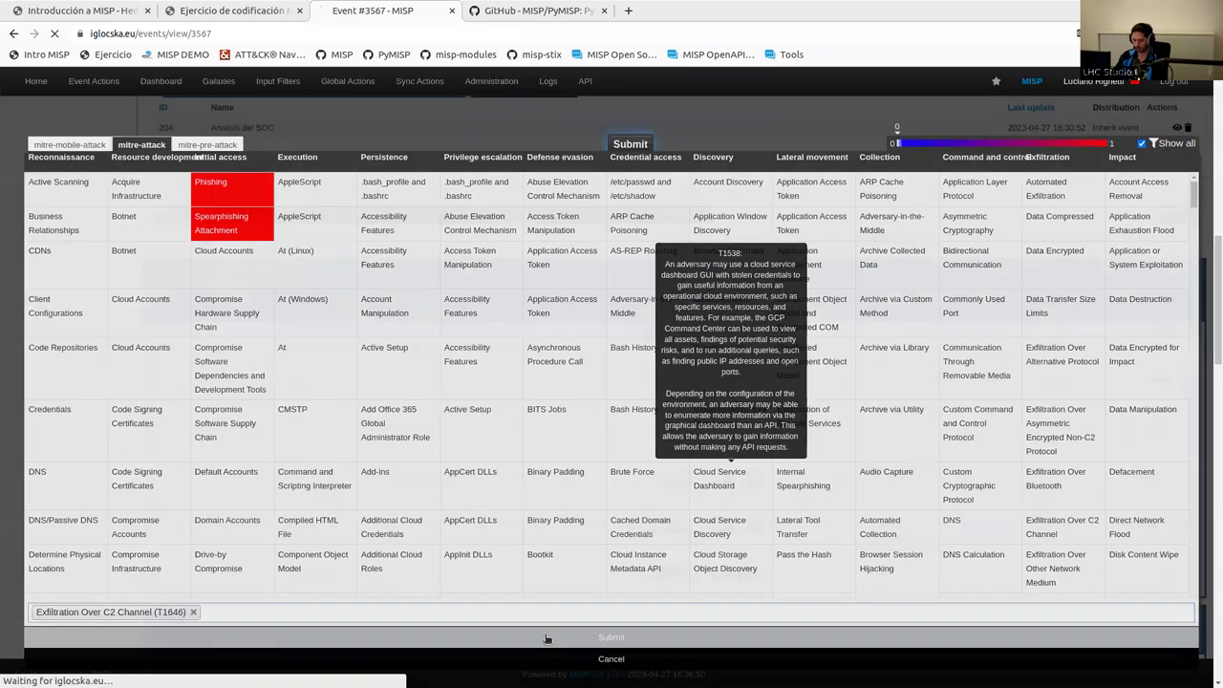
scroll(828, 482, down, 3)
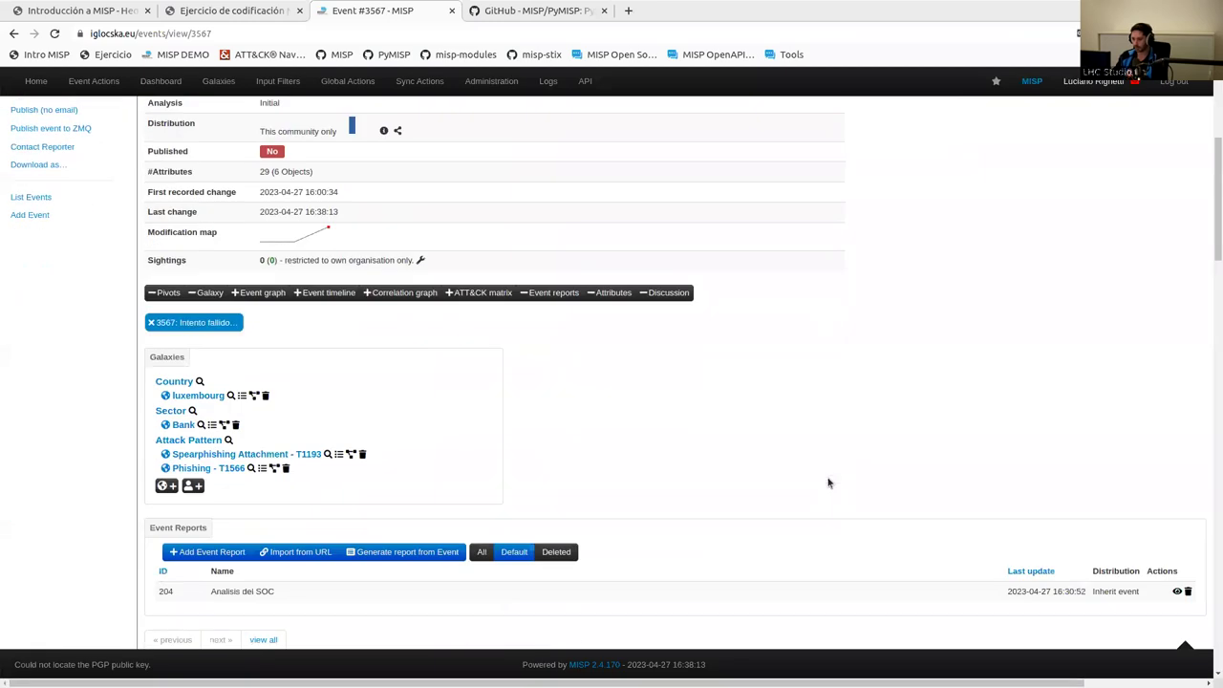
scroll(828, 482, down, 4)
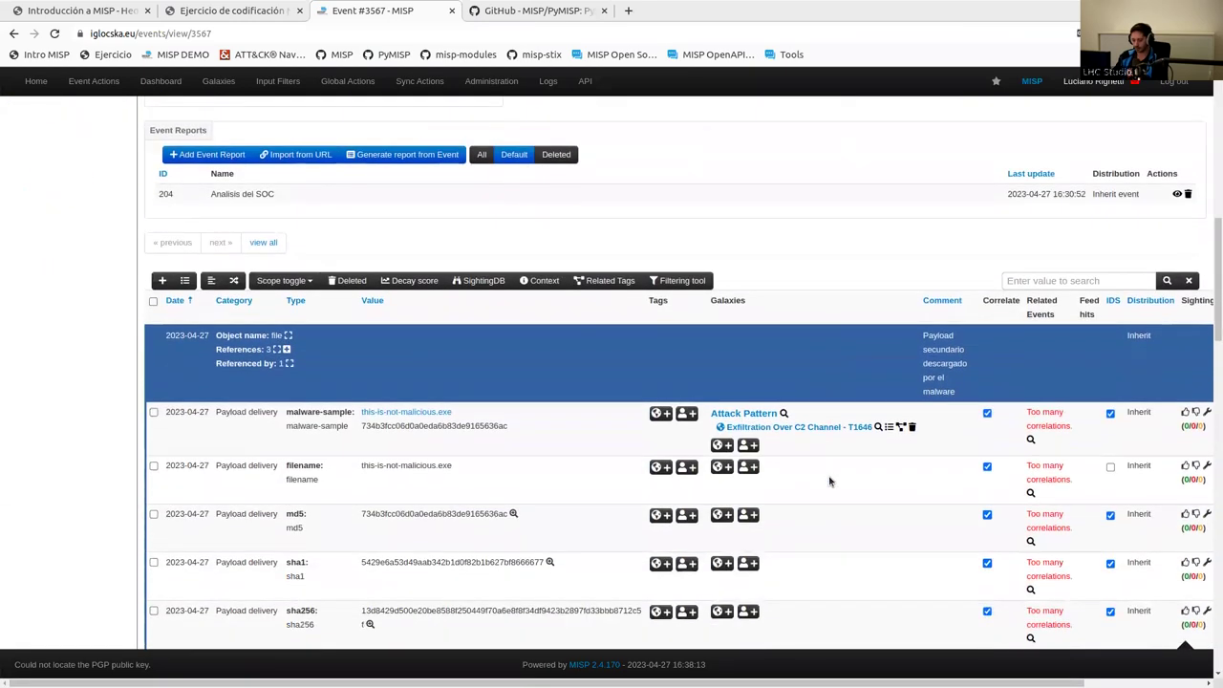
scroll(829, 481, down, 1)
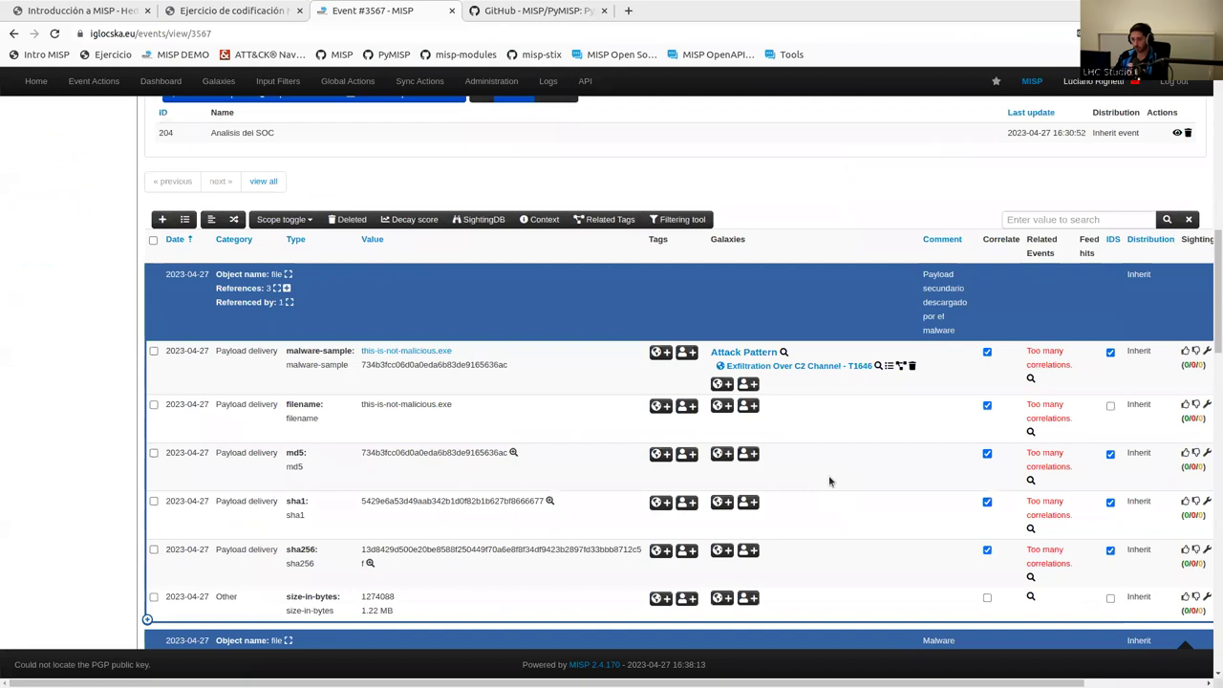
scroll(829, 478, down, 1)
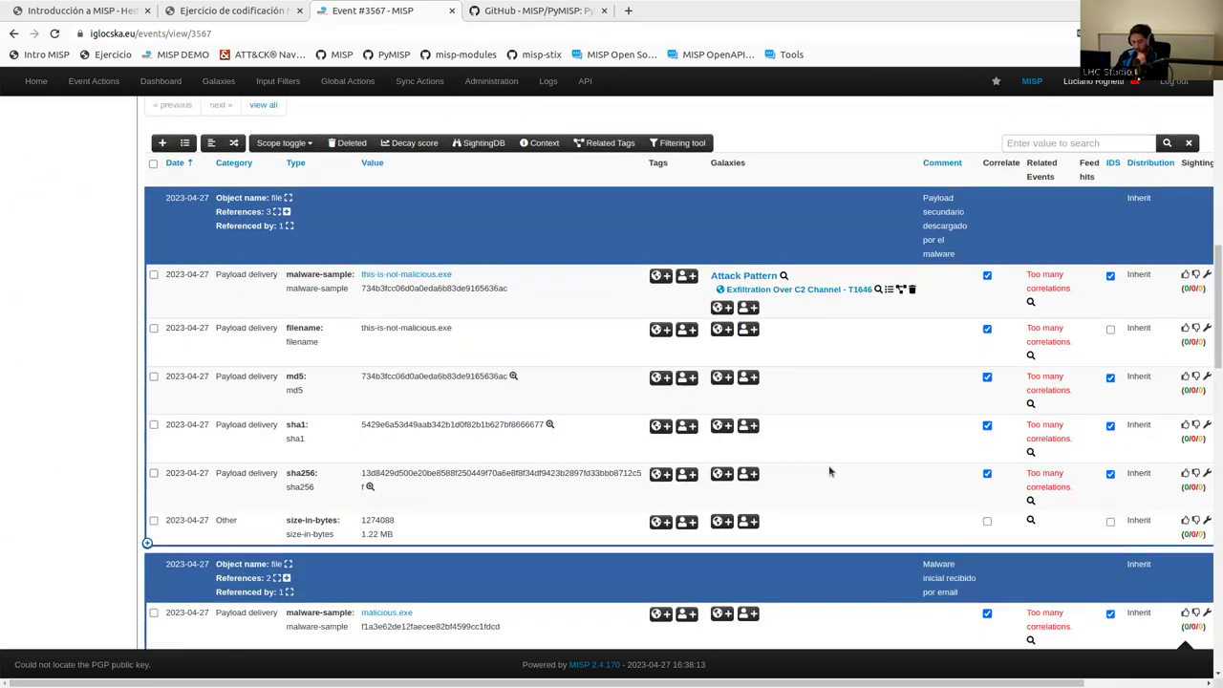
- Add the Attack Pattern cluster Phishing (T1566) in bulk to the malware-sample, filename, md5, sha1 and sha256 attributes of the malicious.exe file object
scroll(829, 471, down, 4)
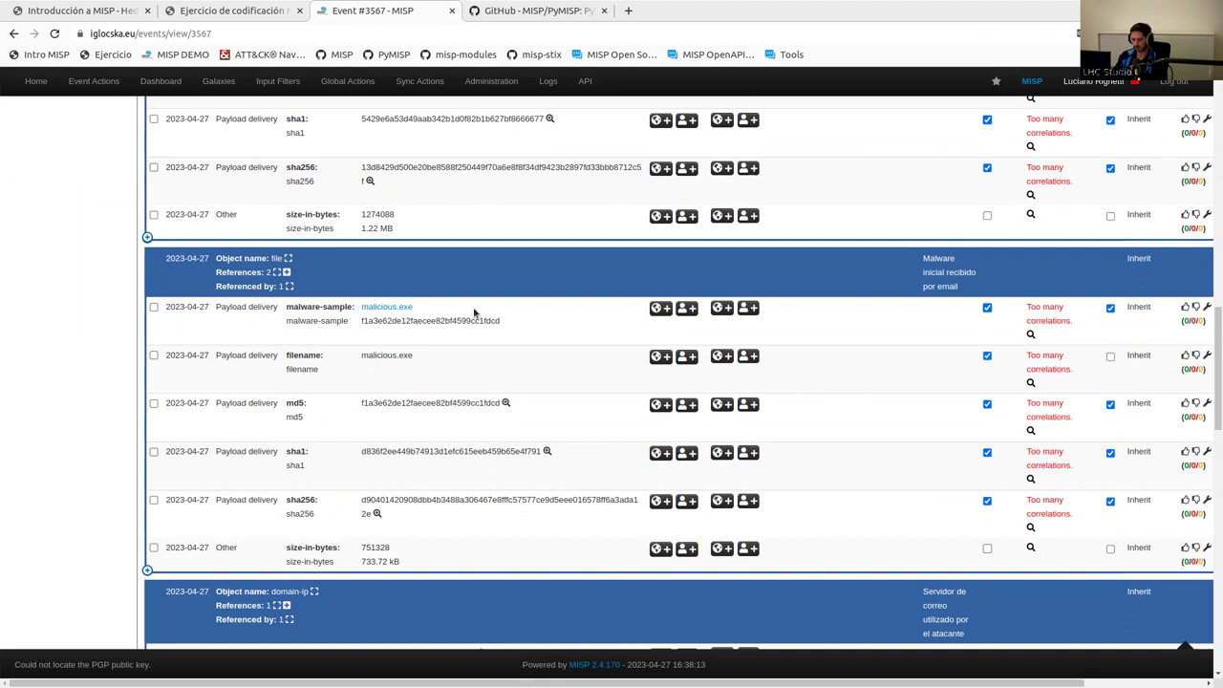
click(154, 307)
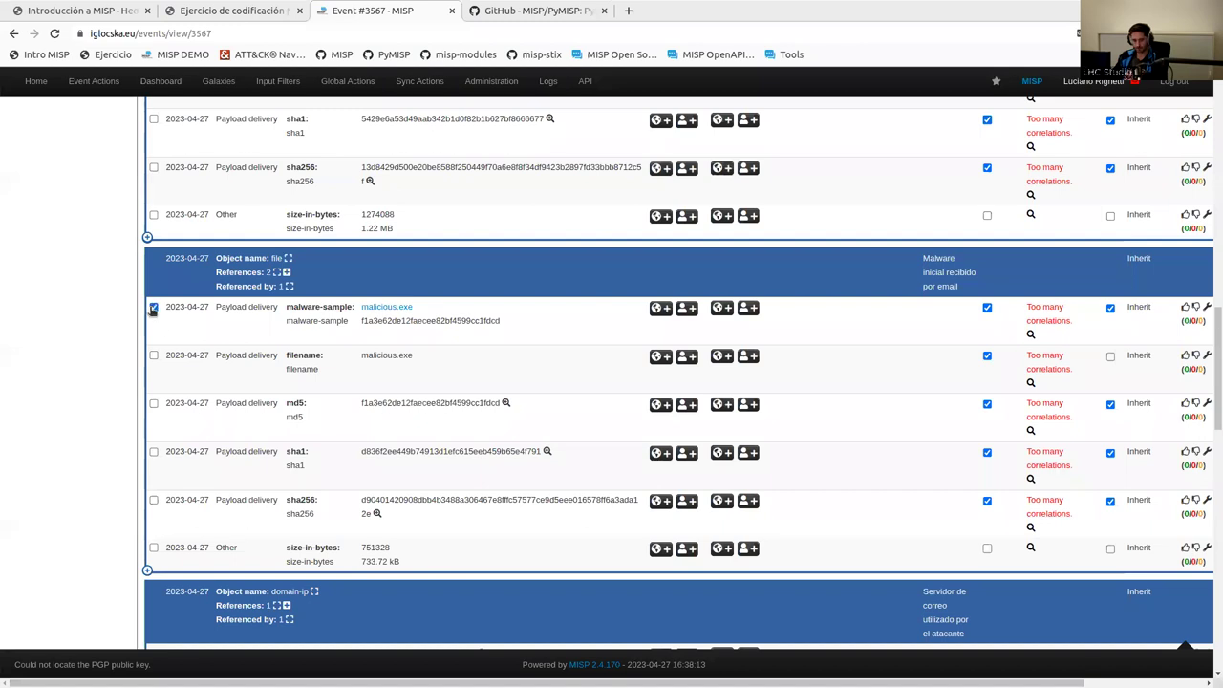
click(154, 355)
click(154, 403)
click(153, 452)
click(154, 499)
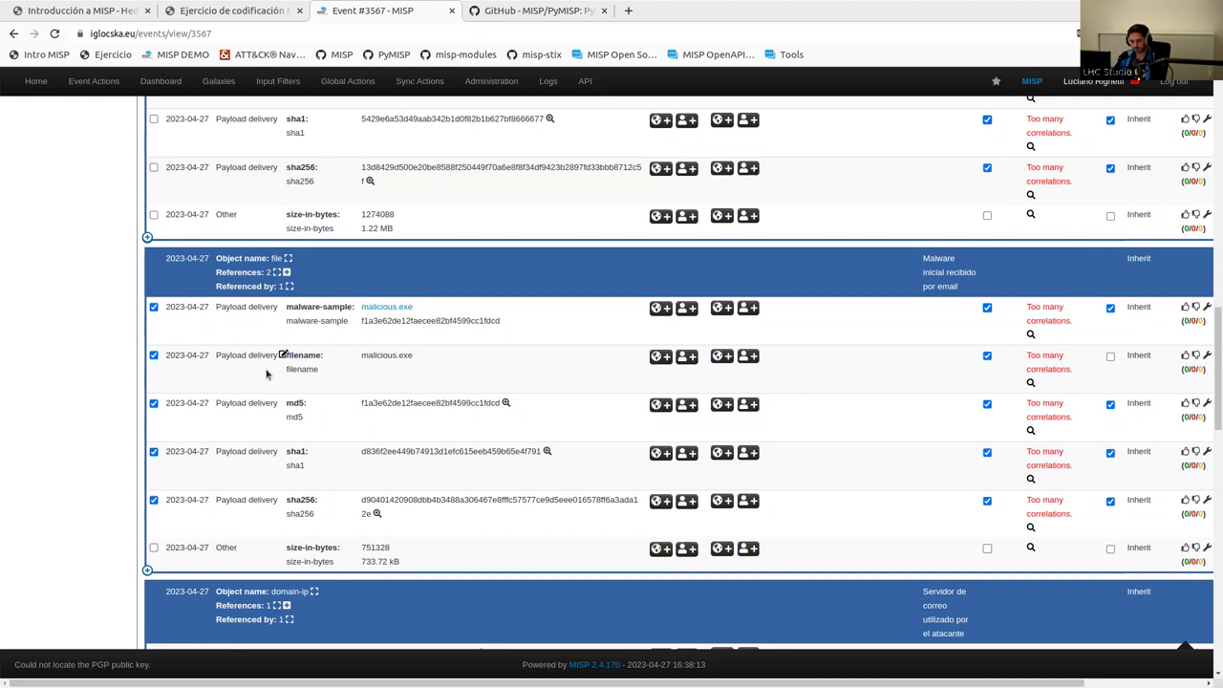
scroll(478, 373, up, 4)
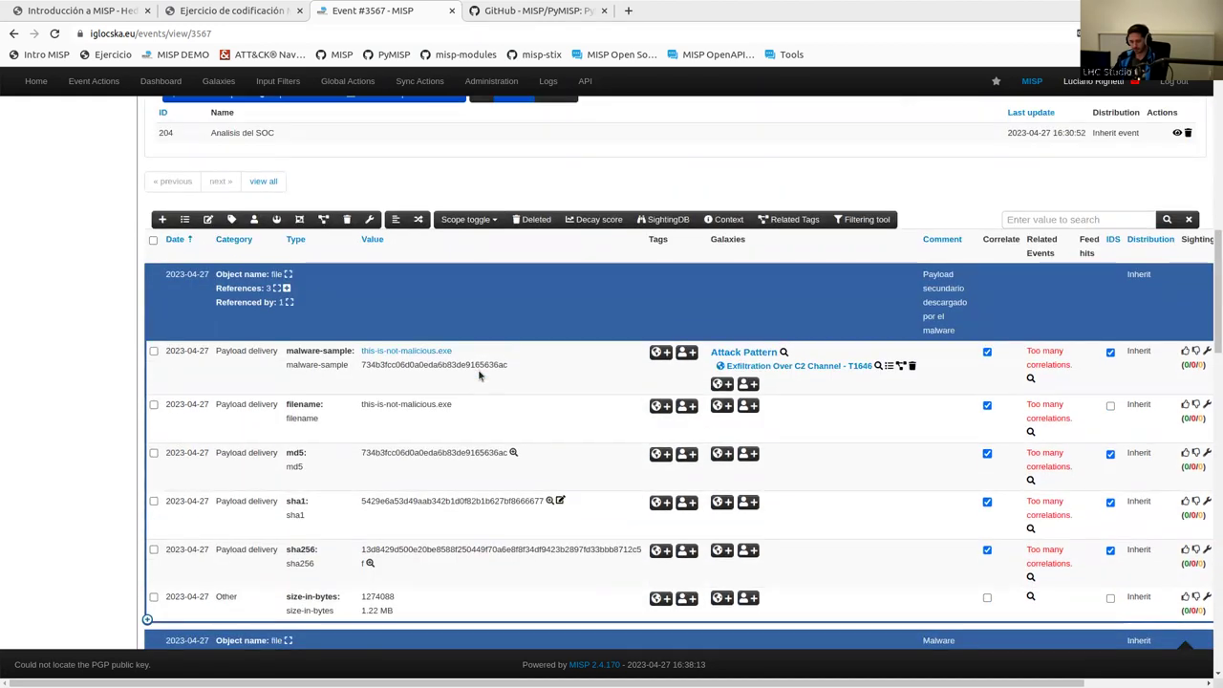
click(279, 221)
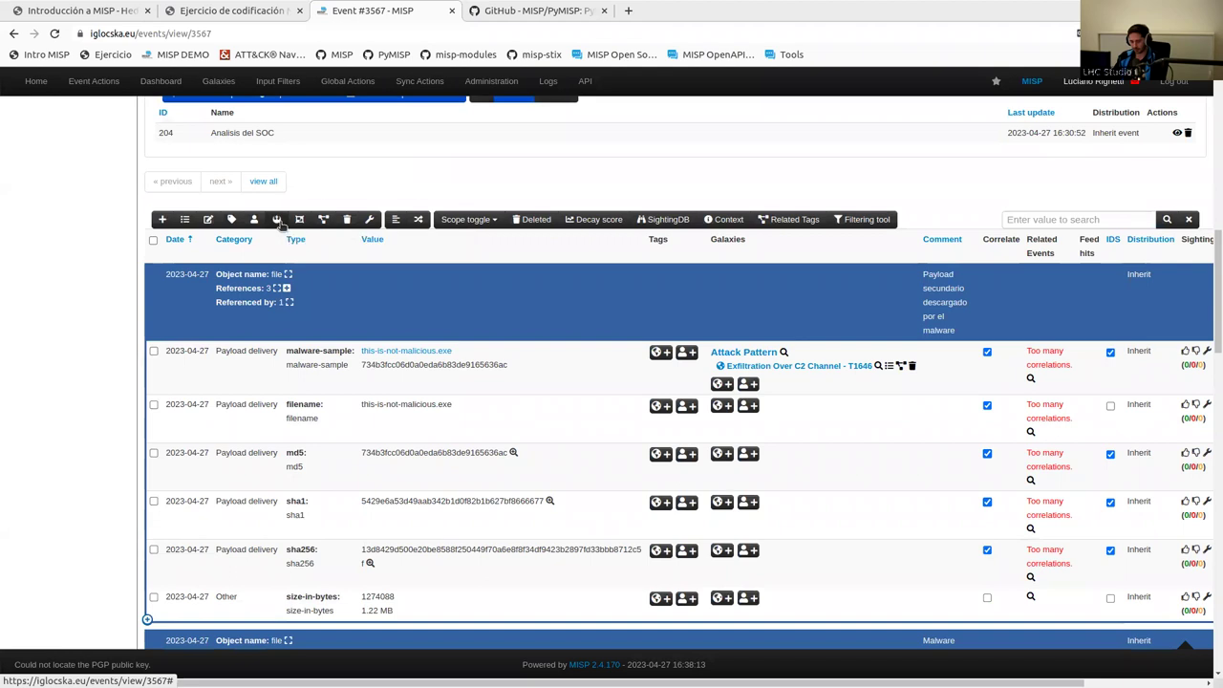
click(369, 229)
click(387, 273)
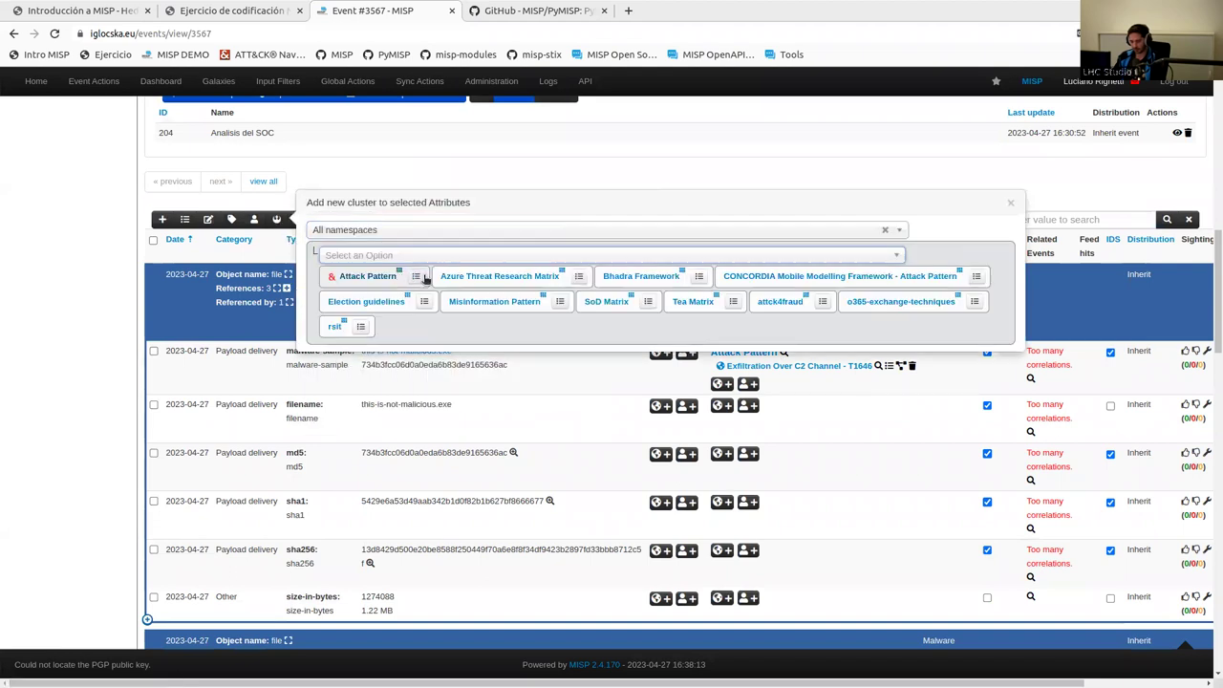
click(387, 277)
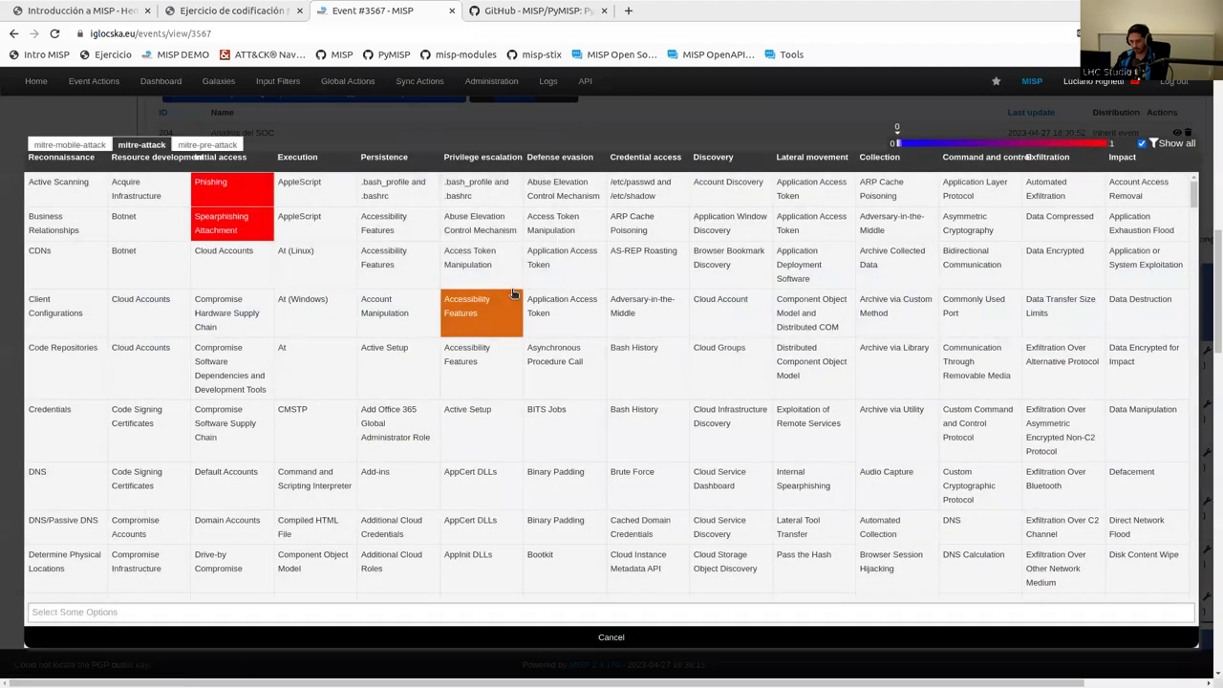
click(329, 608)
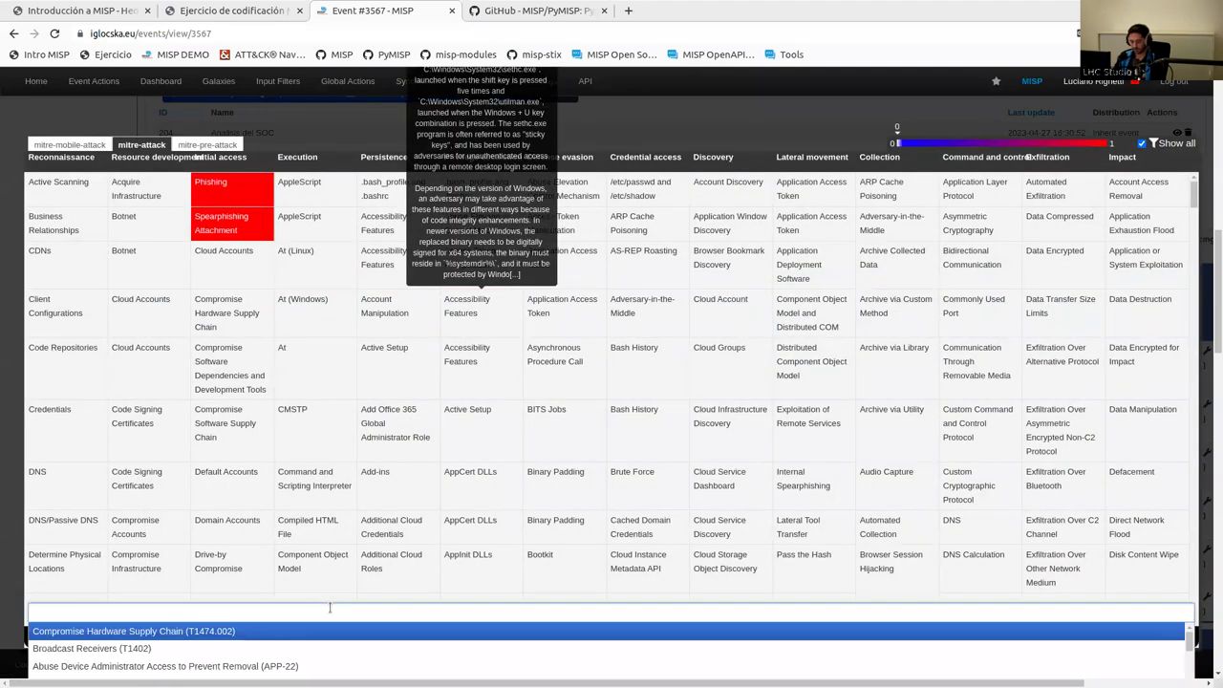
text(phi)
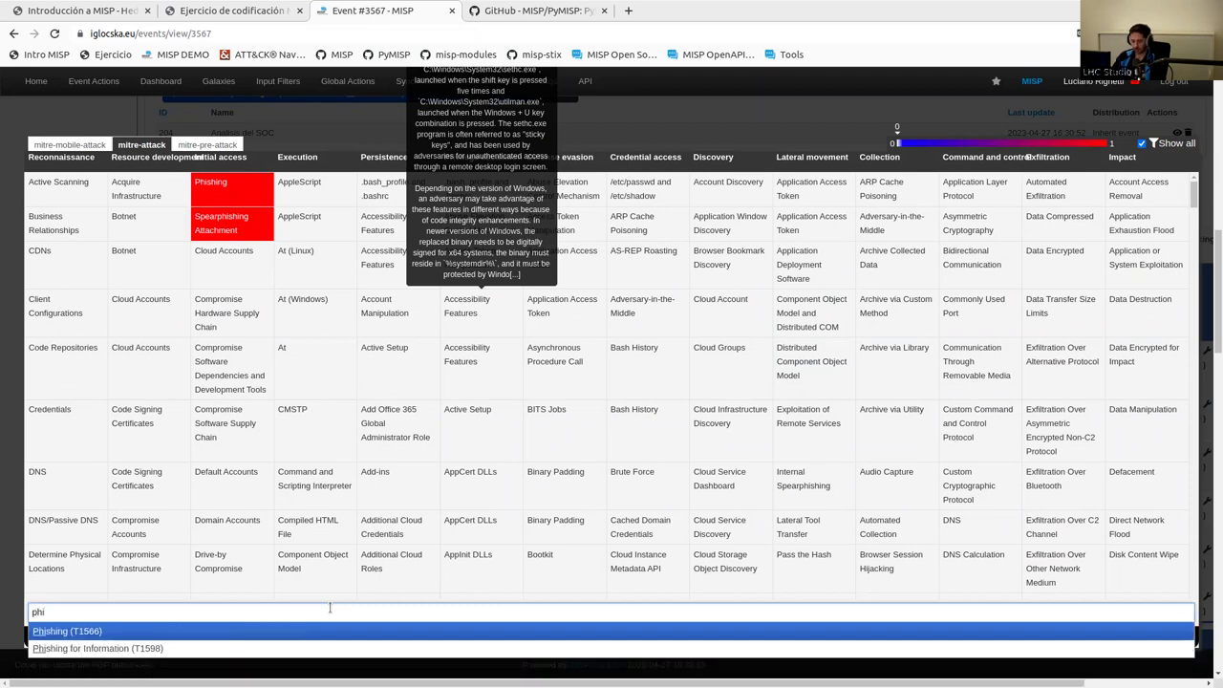
click(306, 631)
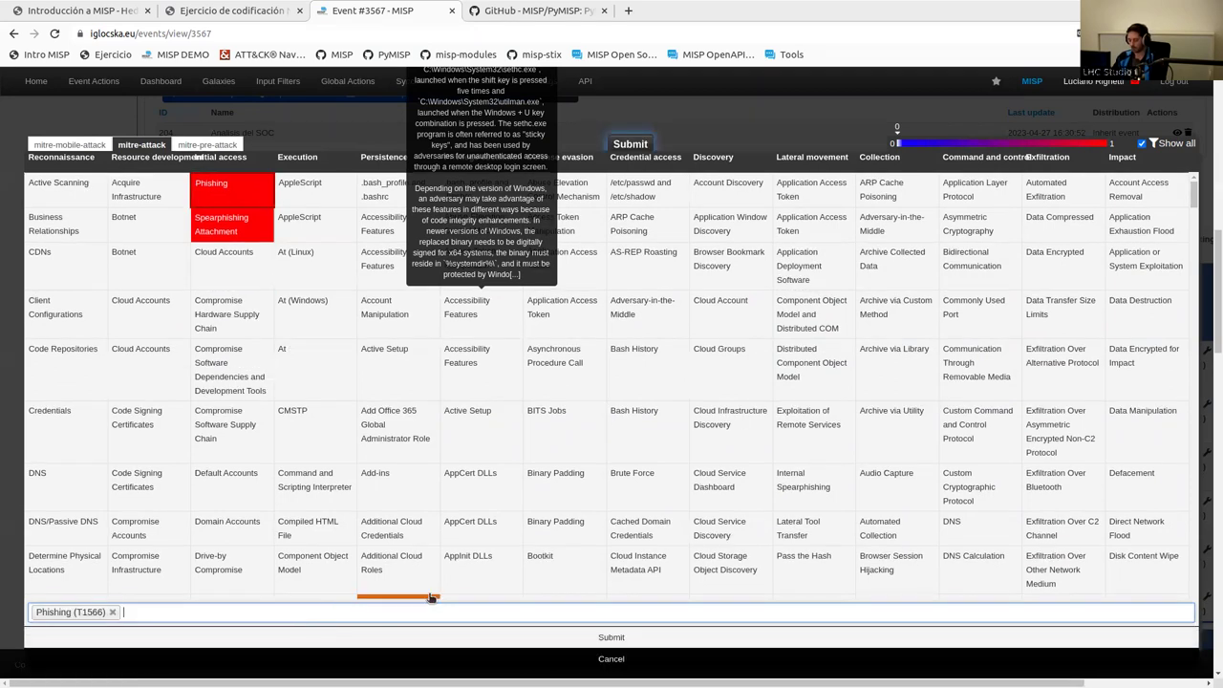
click(630, 637)
scroll(697, 554, down, 5)
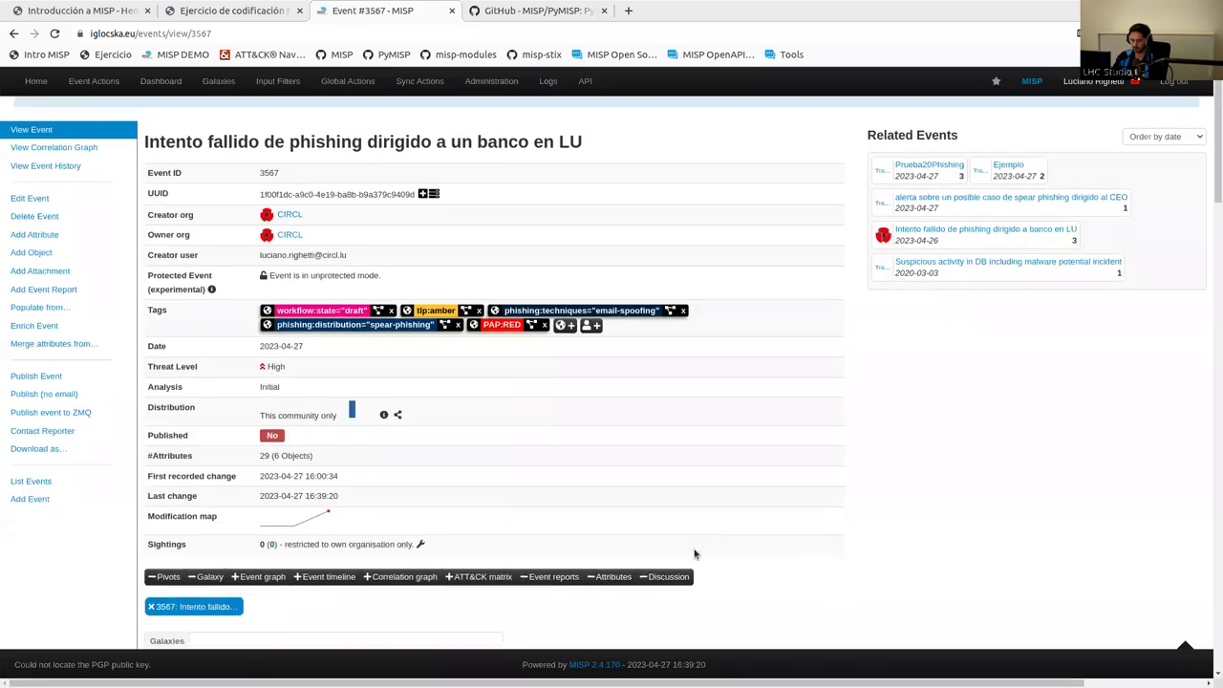
scroll(697, 550, down, 15)
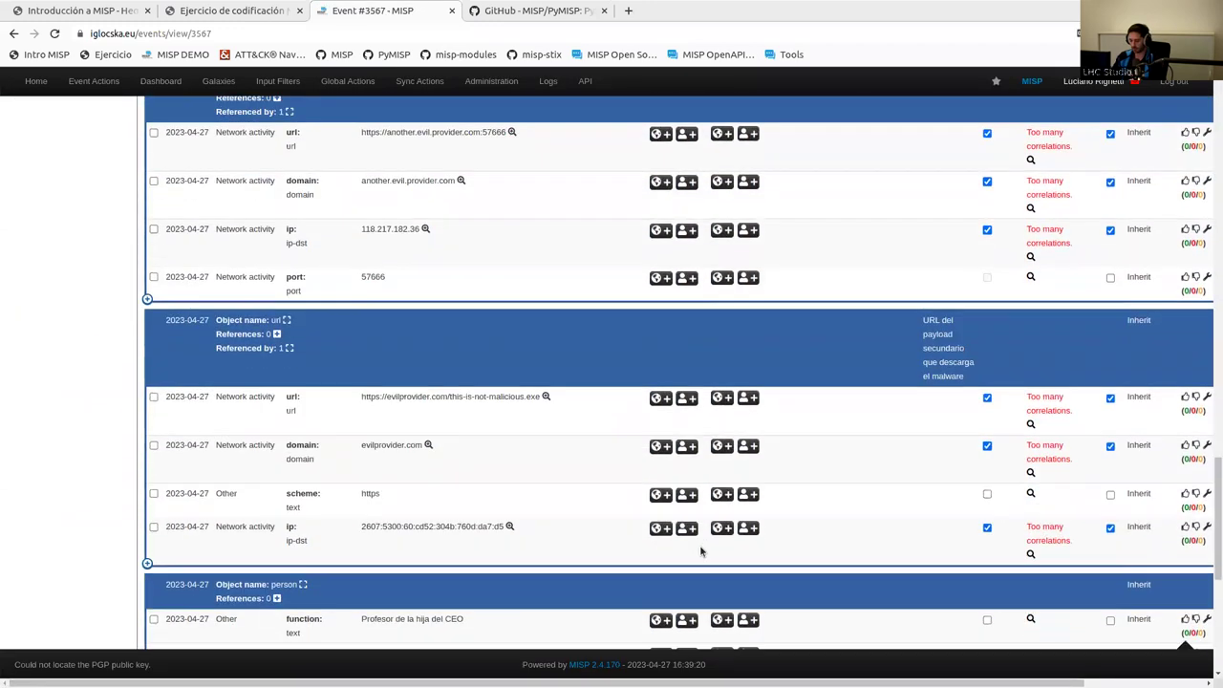
scroll(702, 551, up, 15)
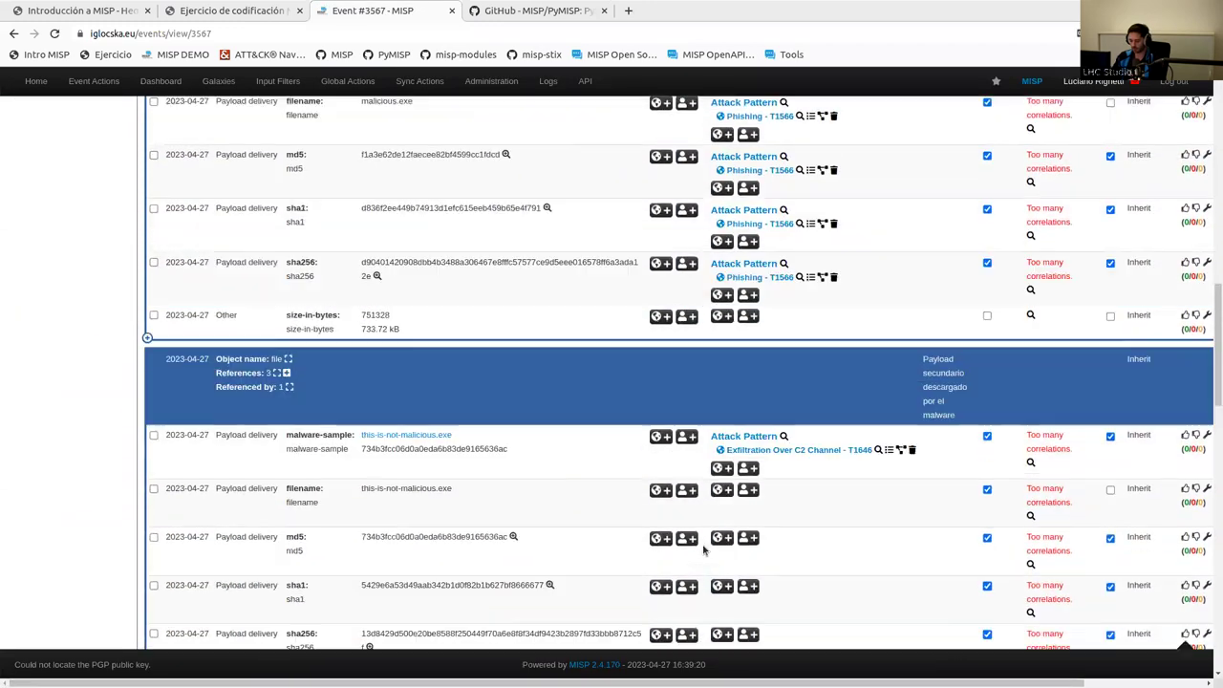
scroll(705, 528, up, 3)
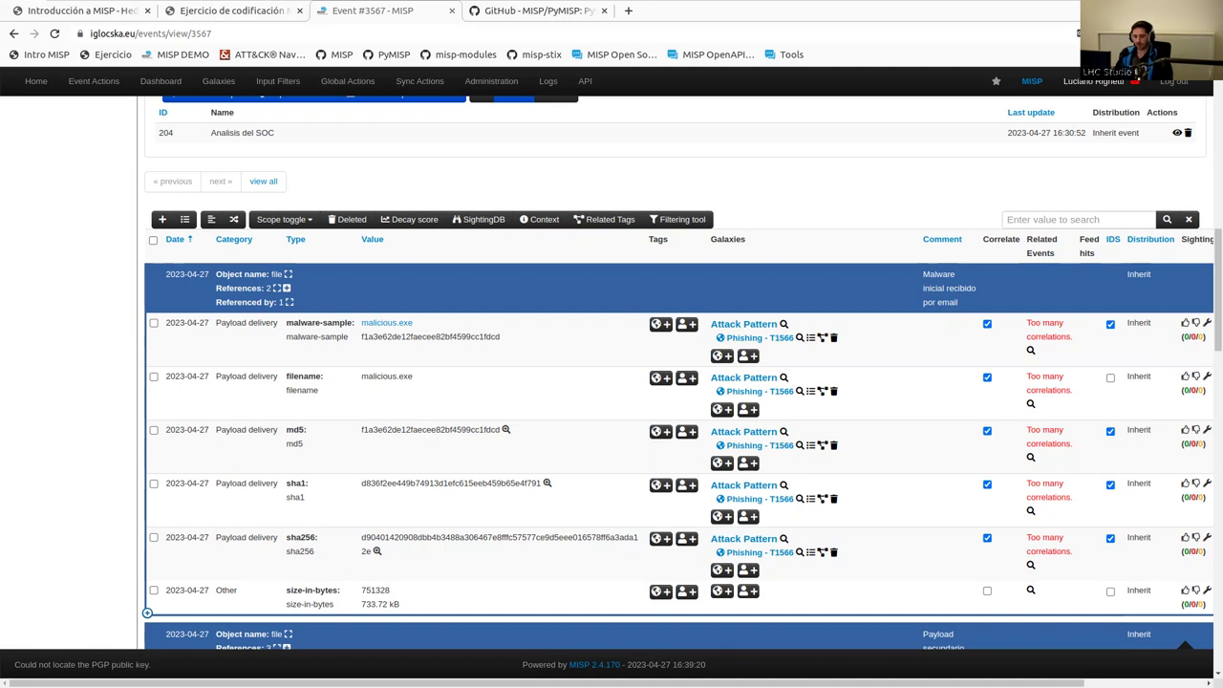
- Open the instance's roles list and review the permissions granted to each role
scroll(860, 210, up, 1)
mouse_move(507, 90)
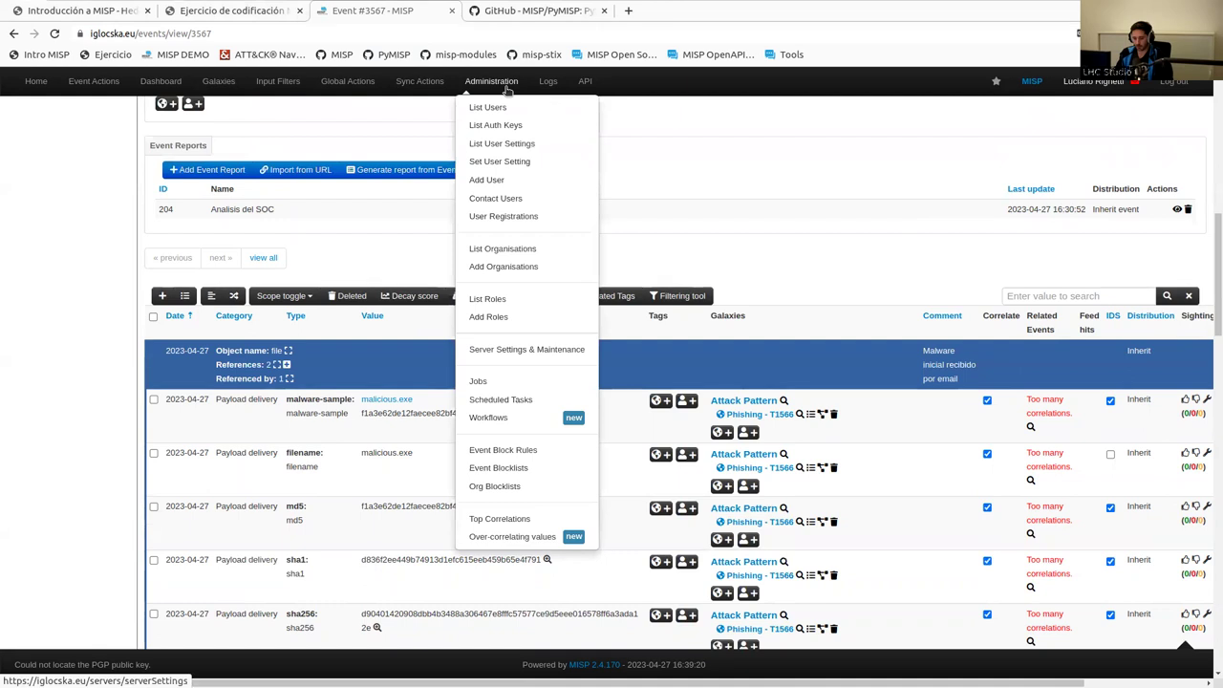
click(543, 300)
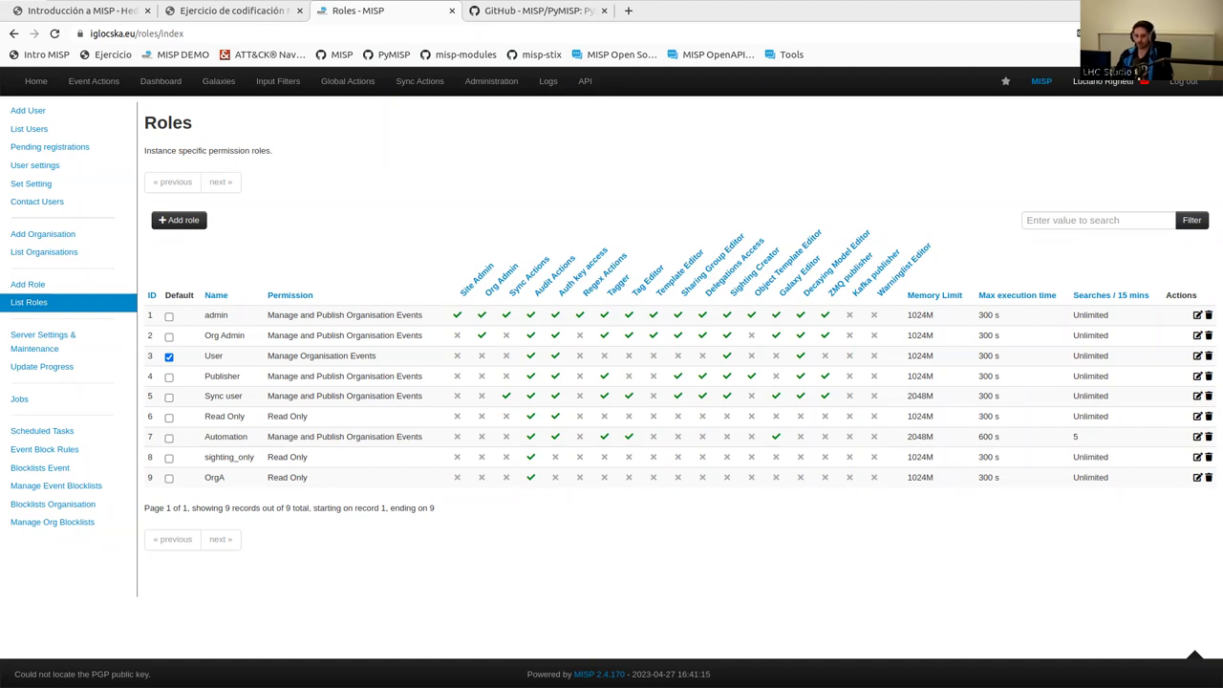
click(628, 12)
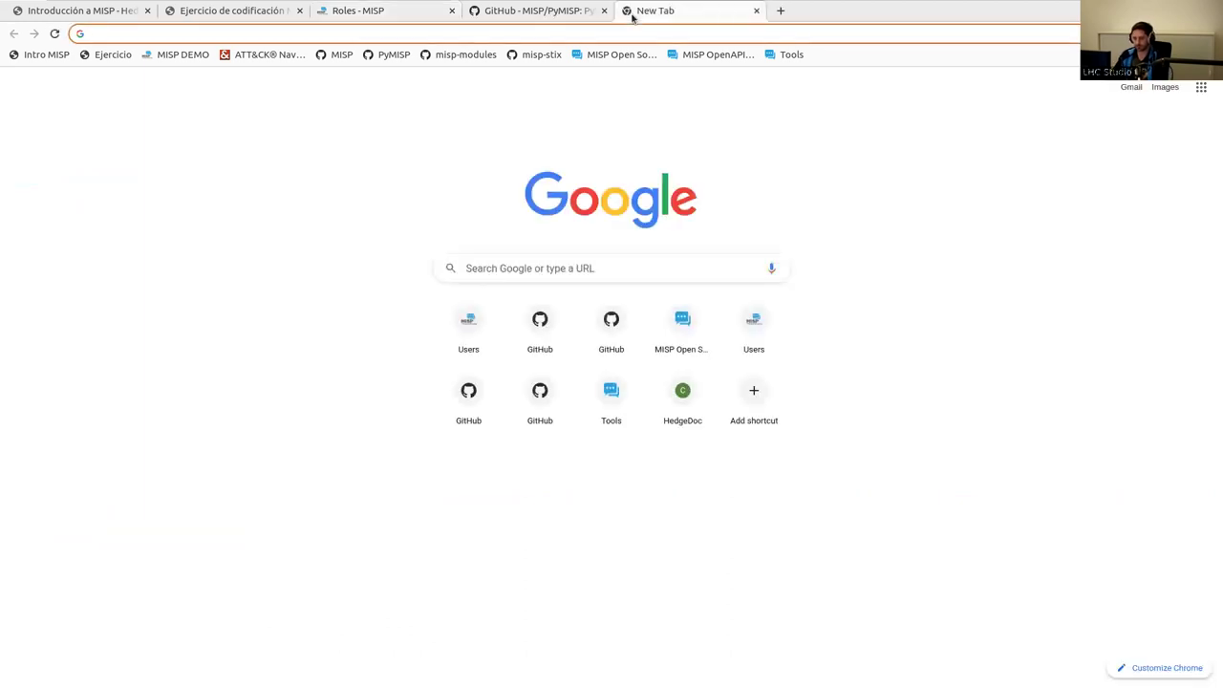
key(ctrl+w)
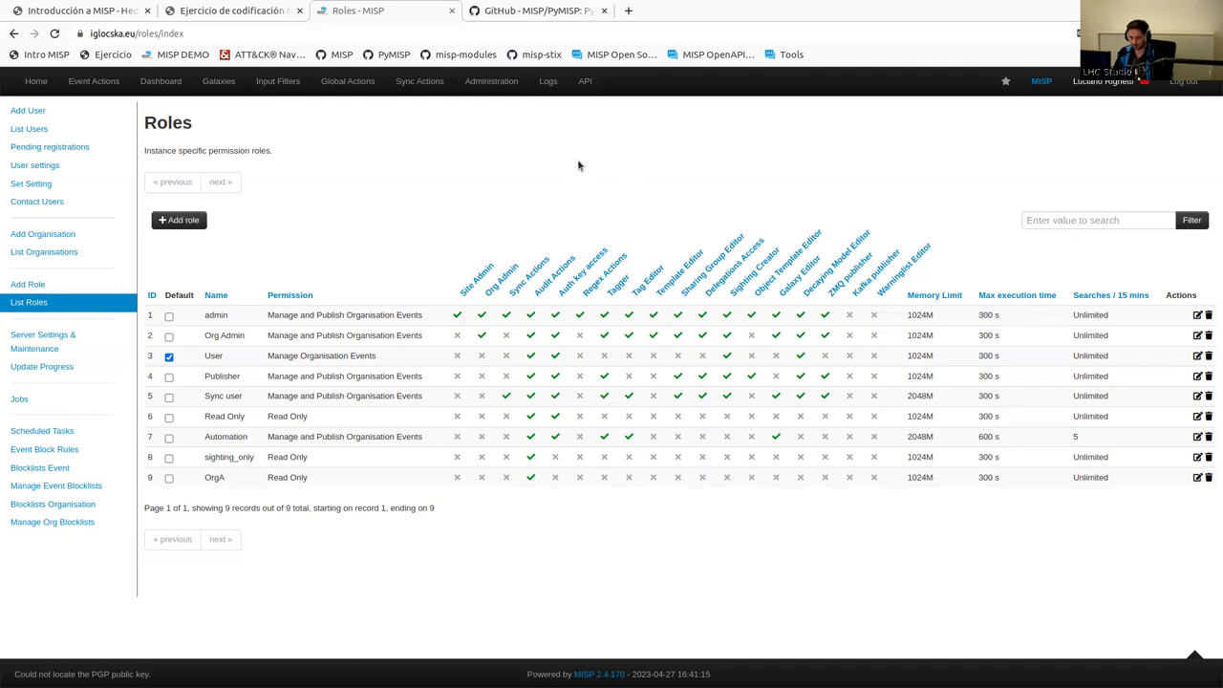
- Open the misp-stix repository and the MISP project's Tools page, and examine the modules, related software and third-party integrations listed there
click(545, 55)
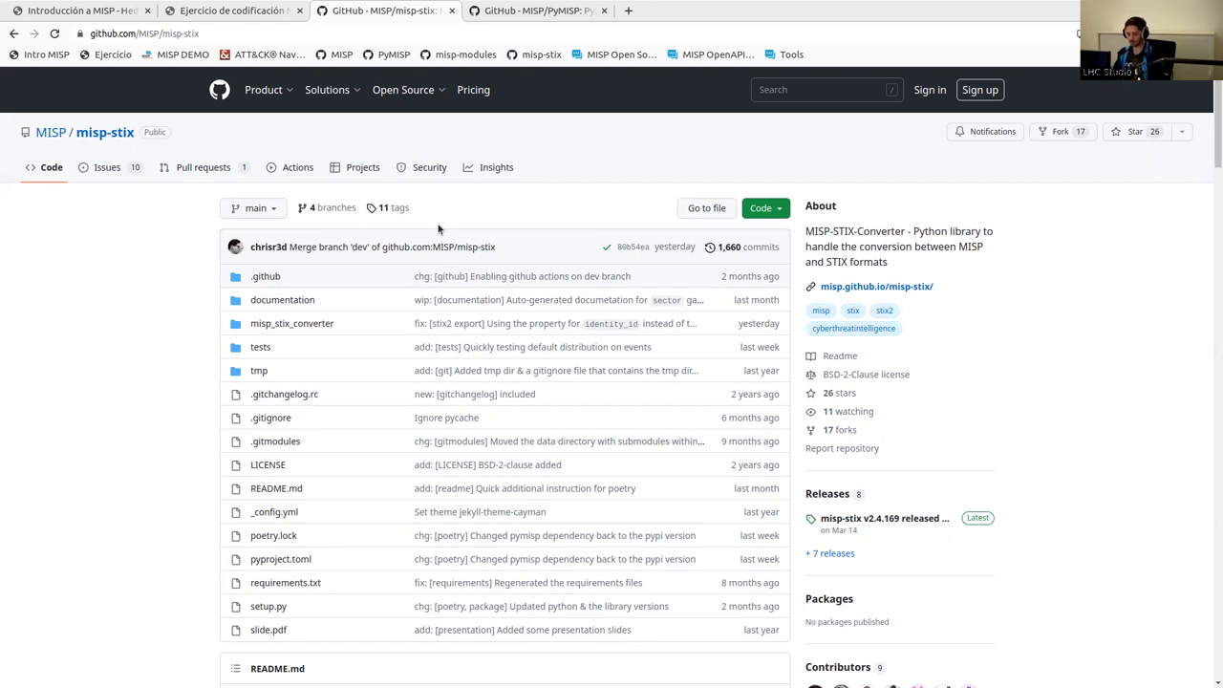
click(782, 57)
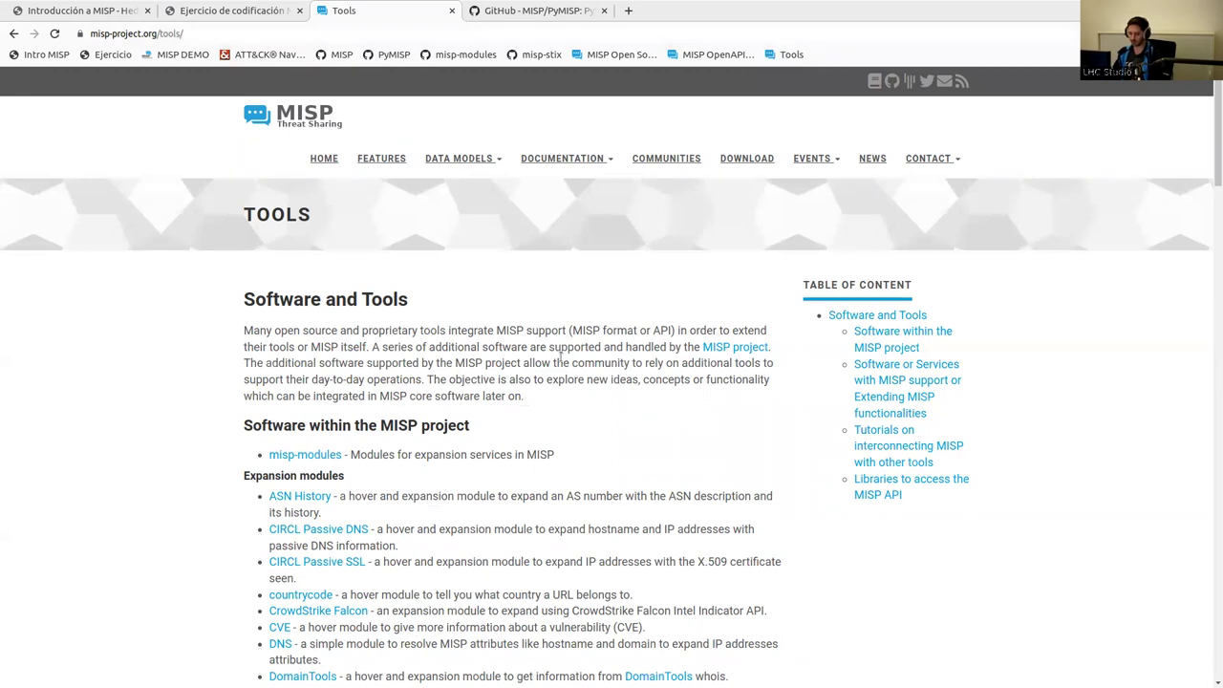
scroll(633, 414, down, 1)
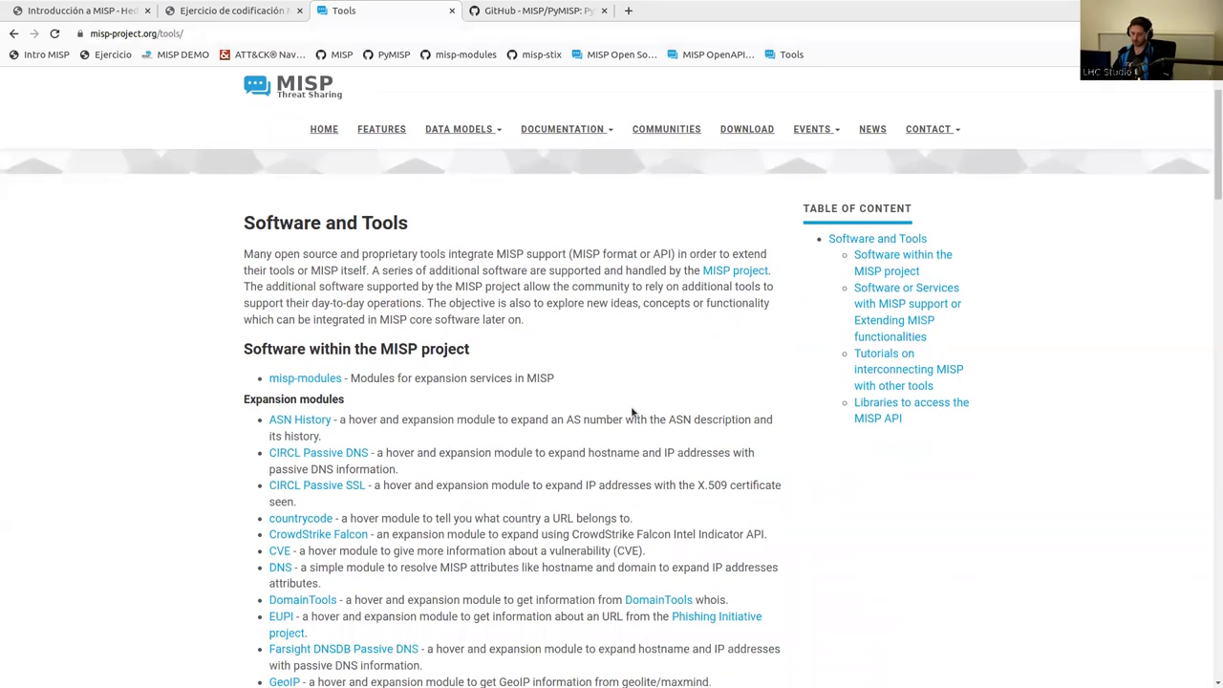
scroll(633, 415, down, 1)
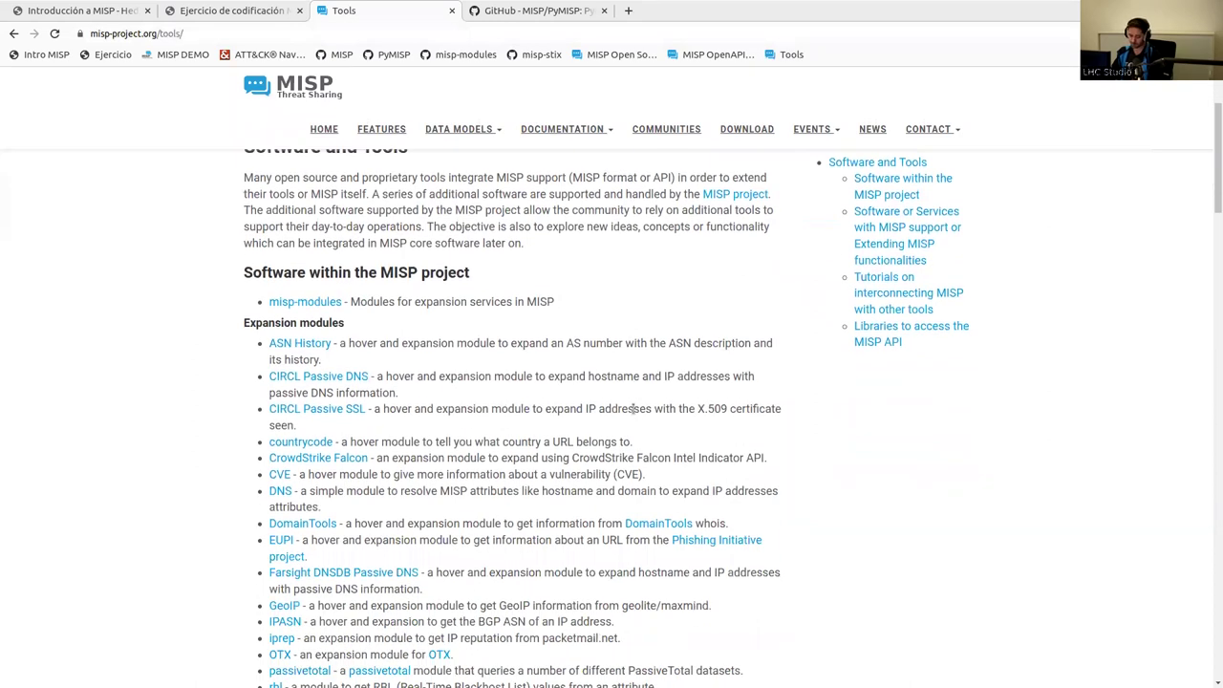
scroll(633, 408, down, 1)
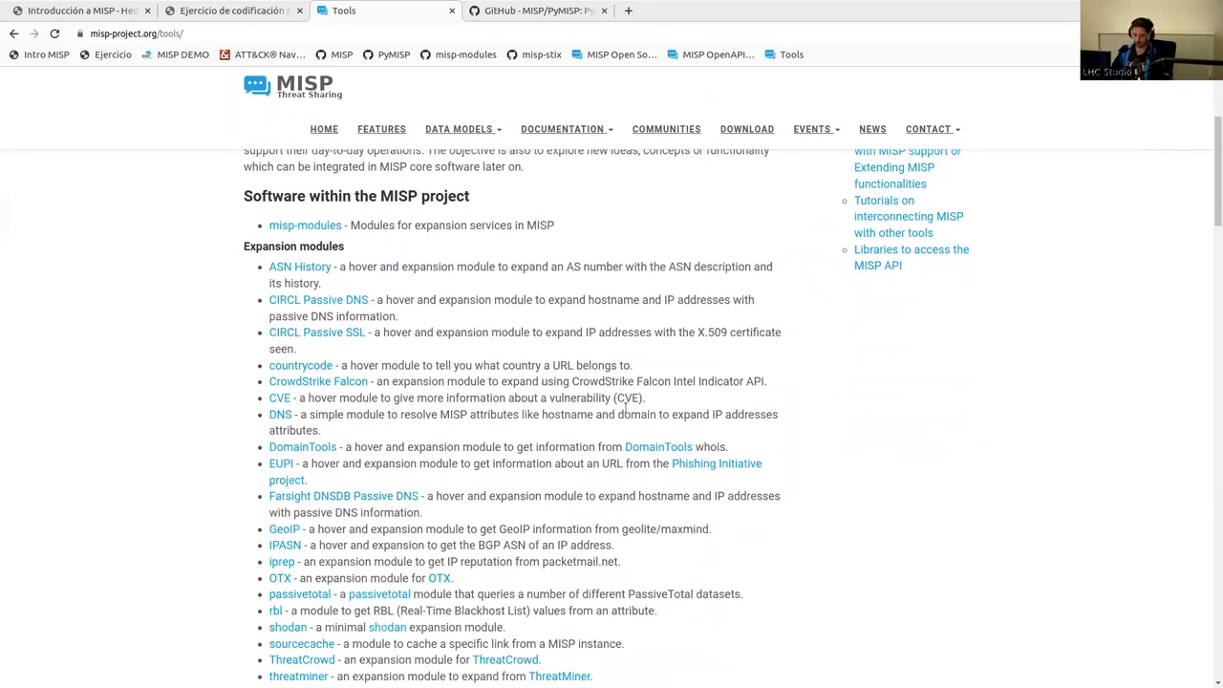
scroll(625, 401, down, 5)
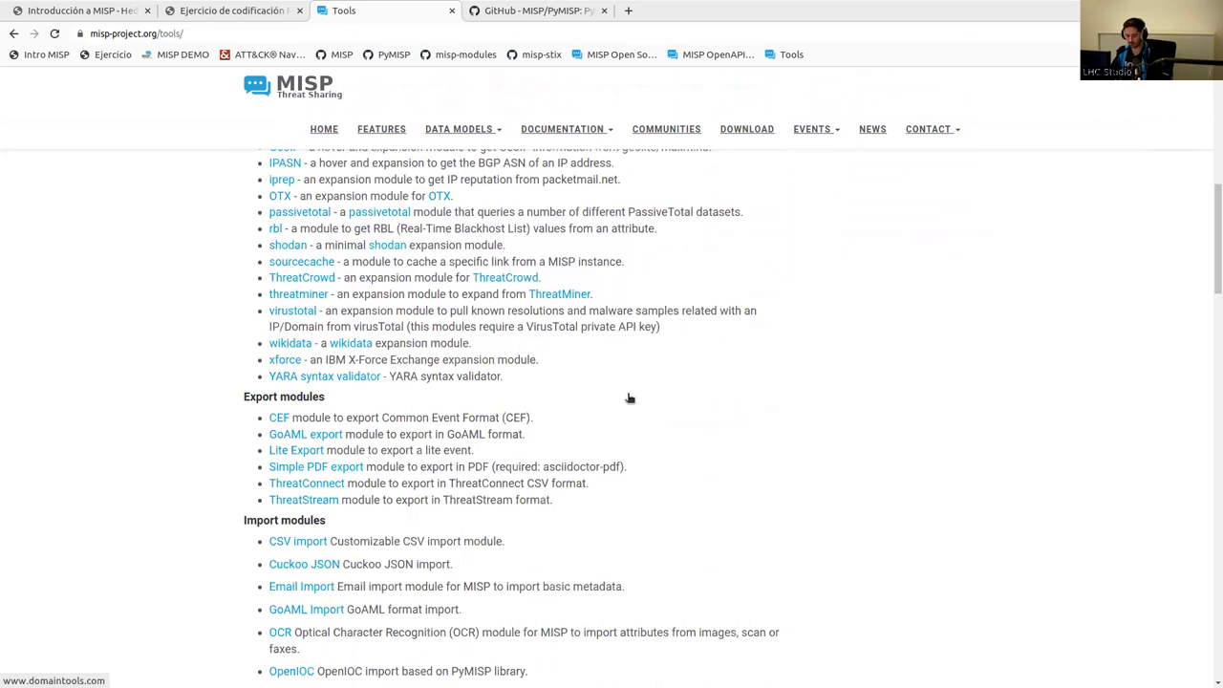
scroll(628, 398, down, 10)
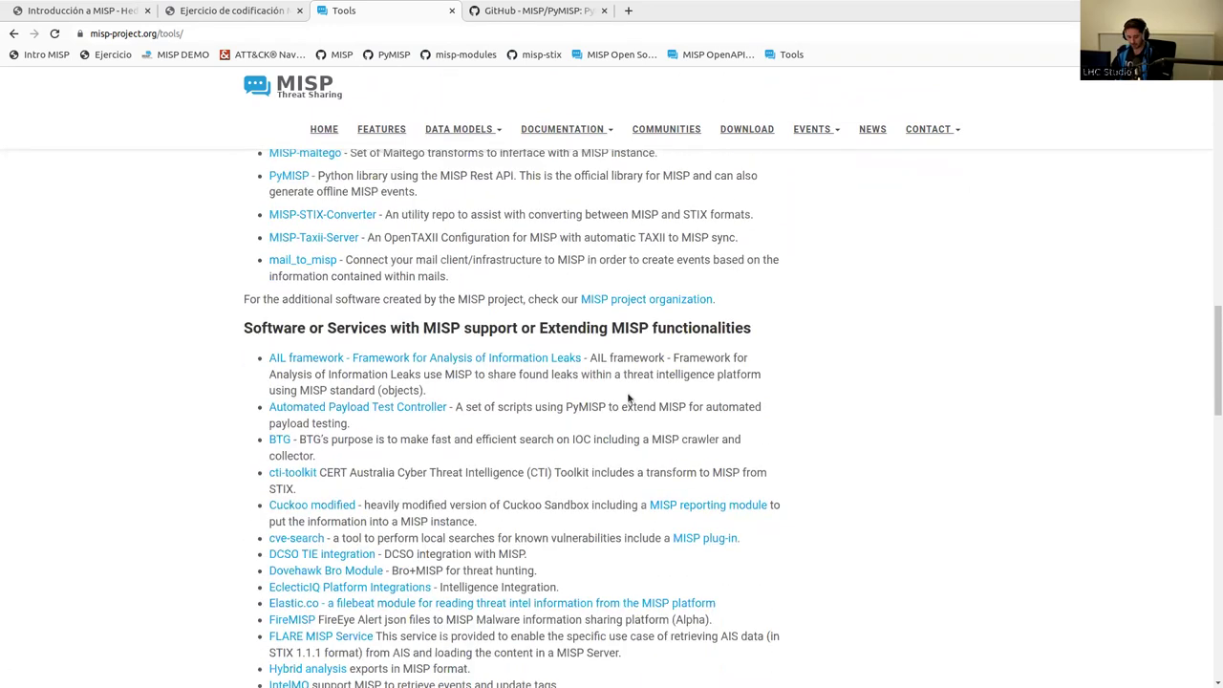
scroll(627, 398, down, 2)
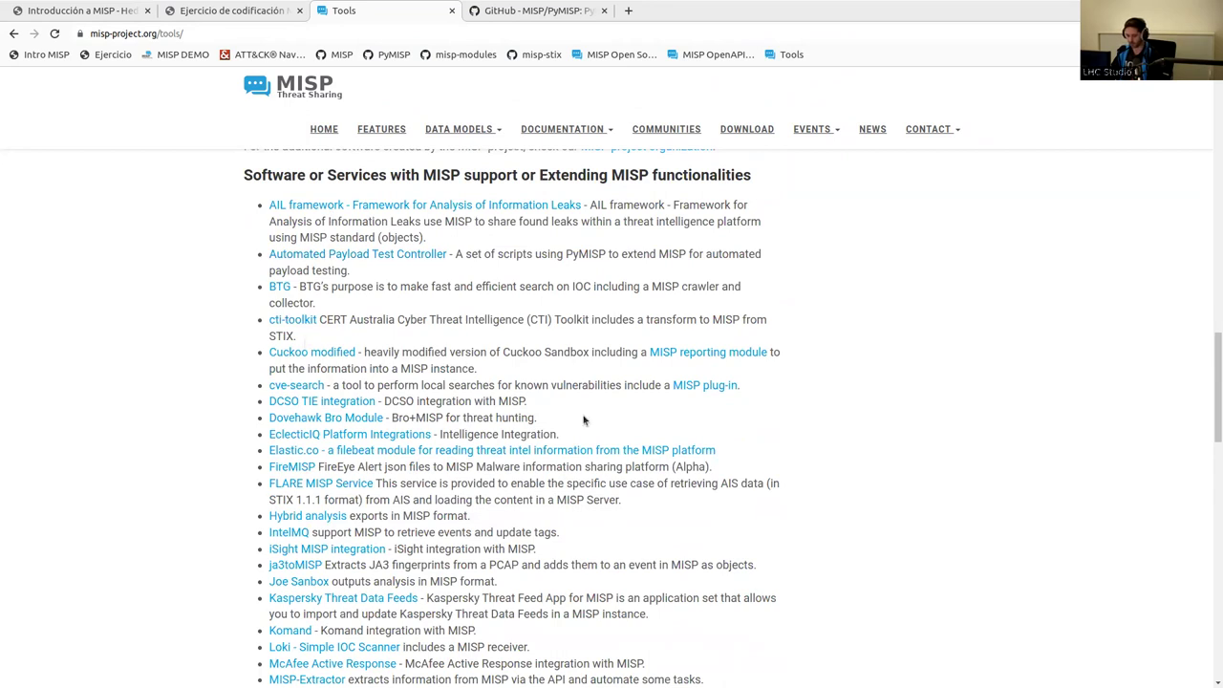
scroll(583, 420, down, 1)
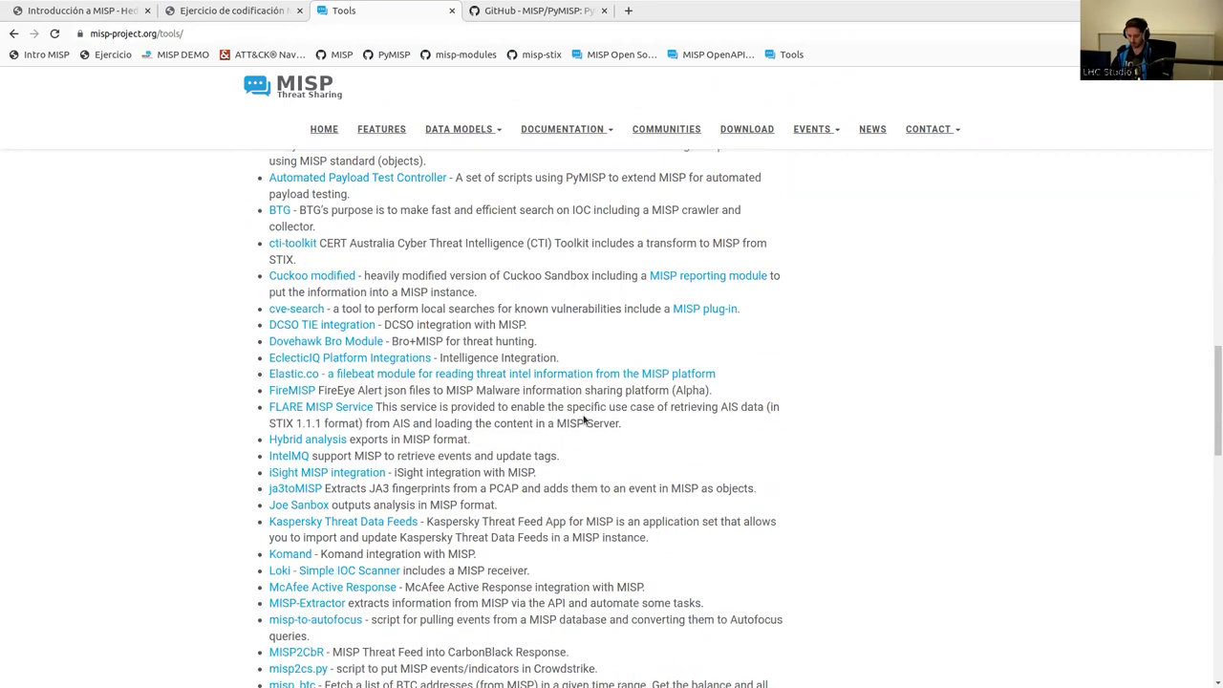
scroll(584, 419, down, 1)
scroll(583, 420, down, 2)
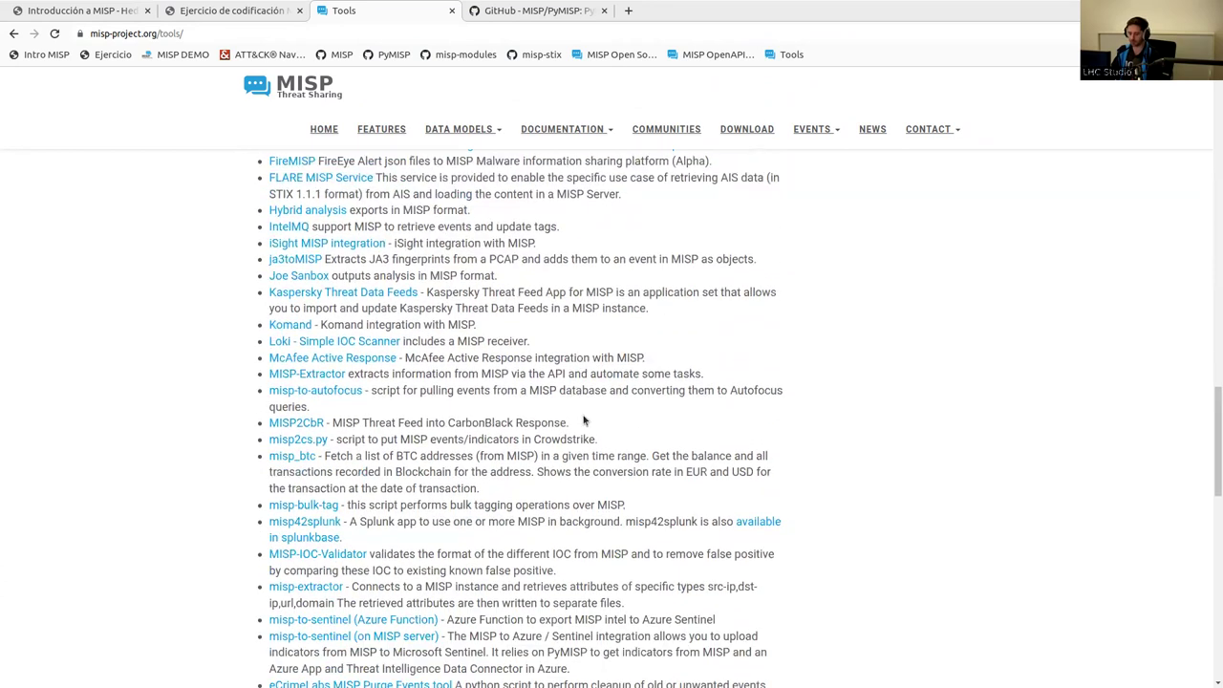
scroll(429, 521, down, 1)
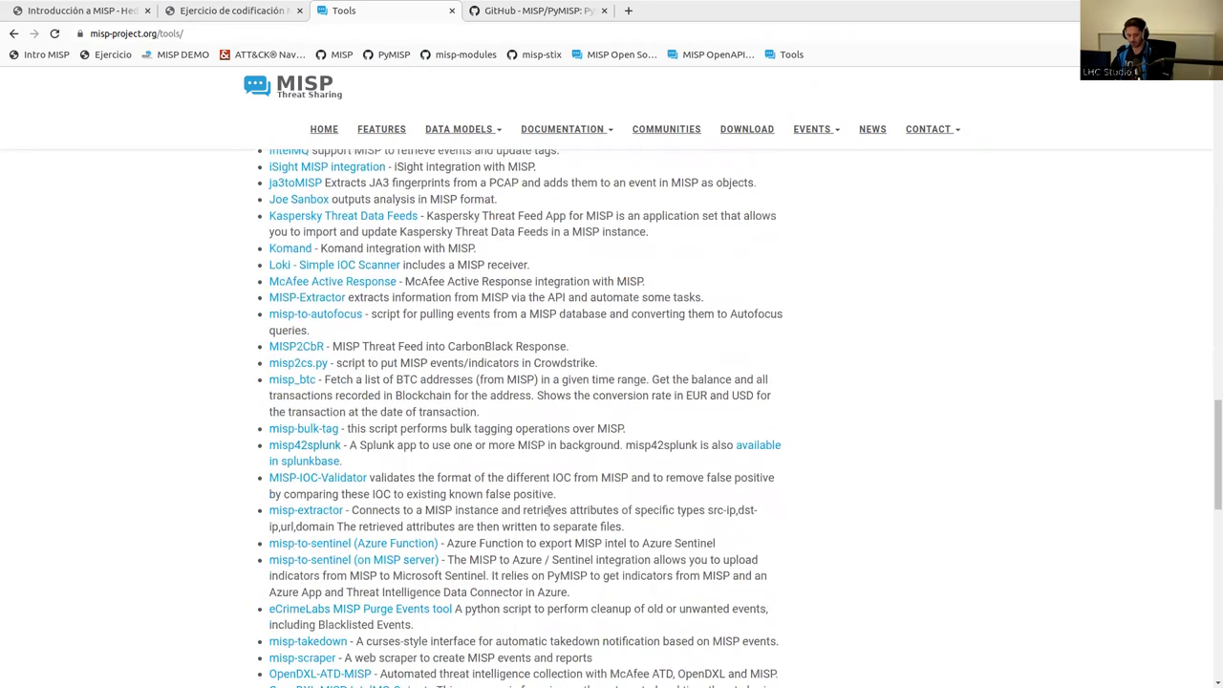
scroll(533, 494, down, 4)
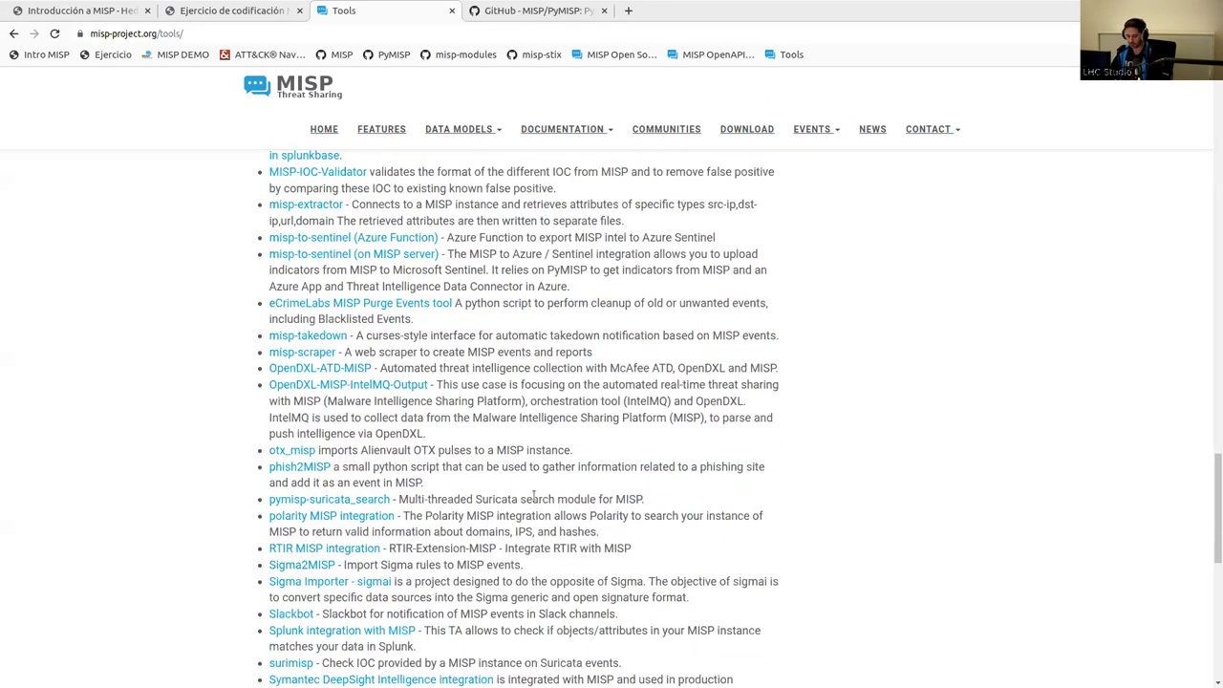
click(429, 36)
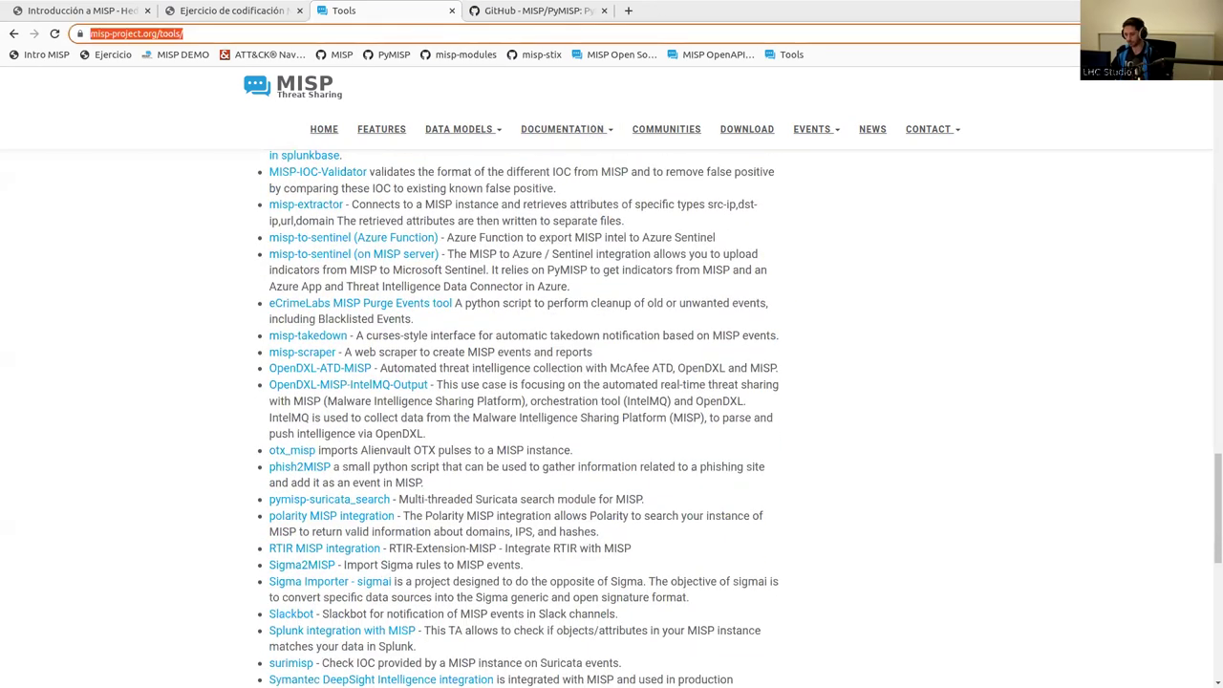
key(alt+Tab)
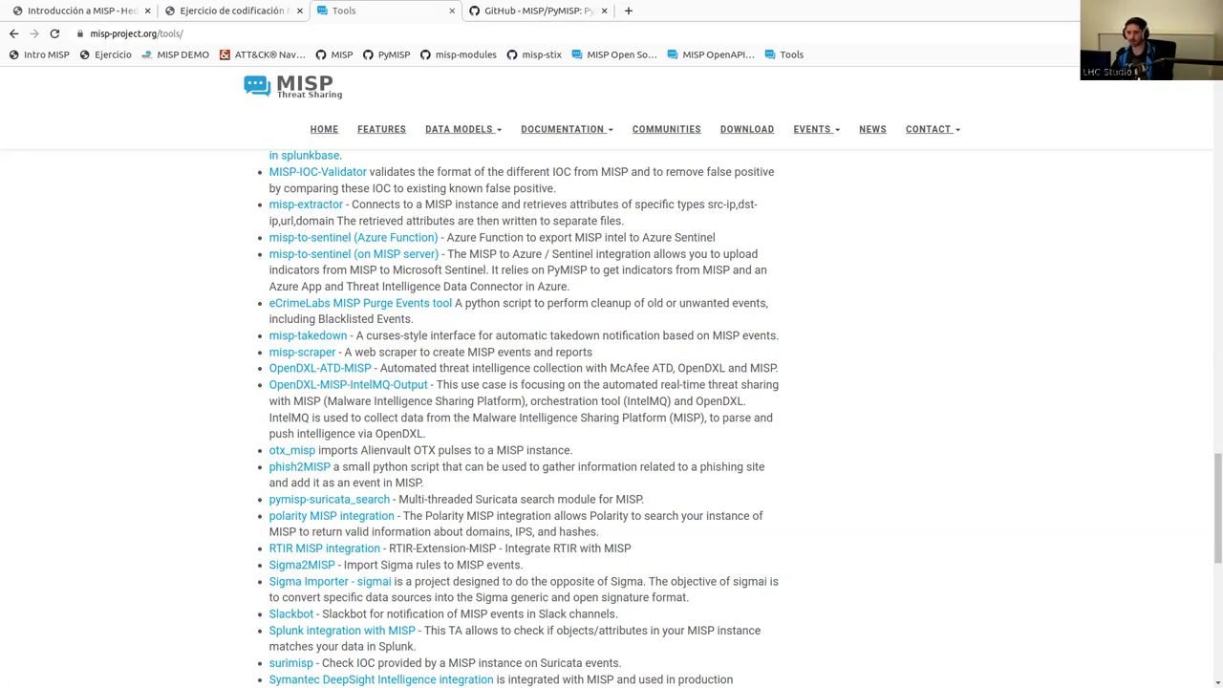
- Load the MISP demo instance in place of the PyMISP page and open event 3572 from the events list
click(523, 11)
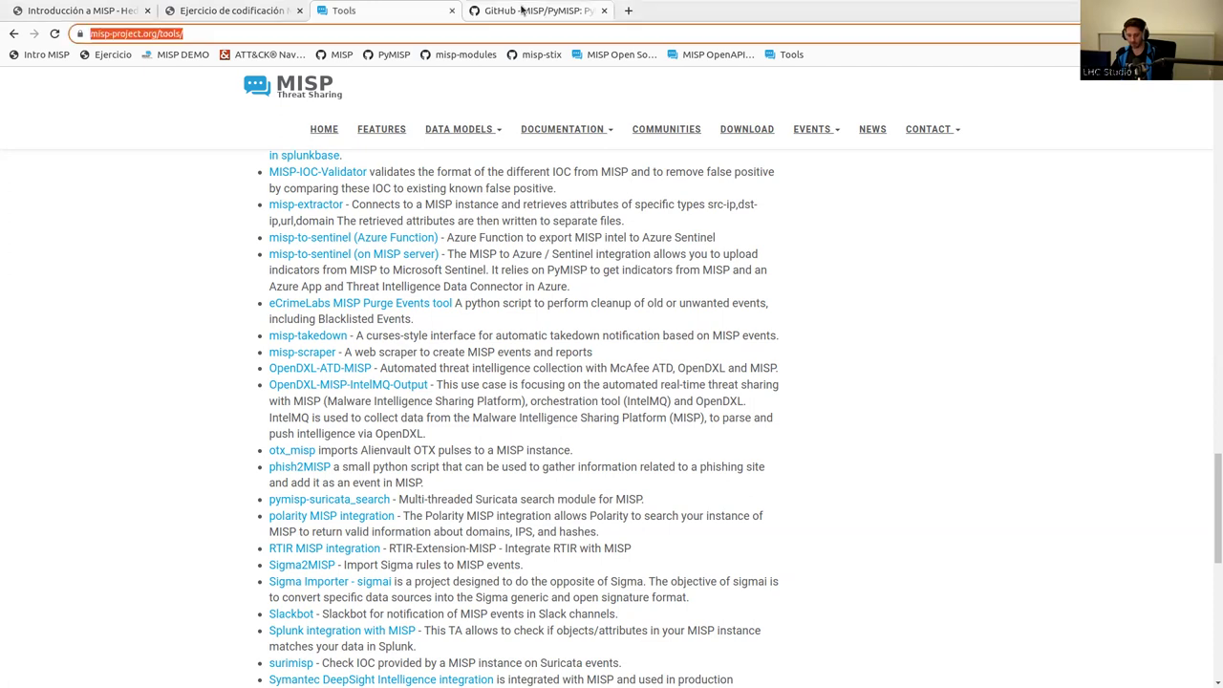
click(170, 55)
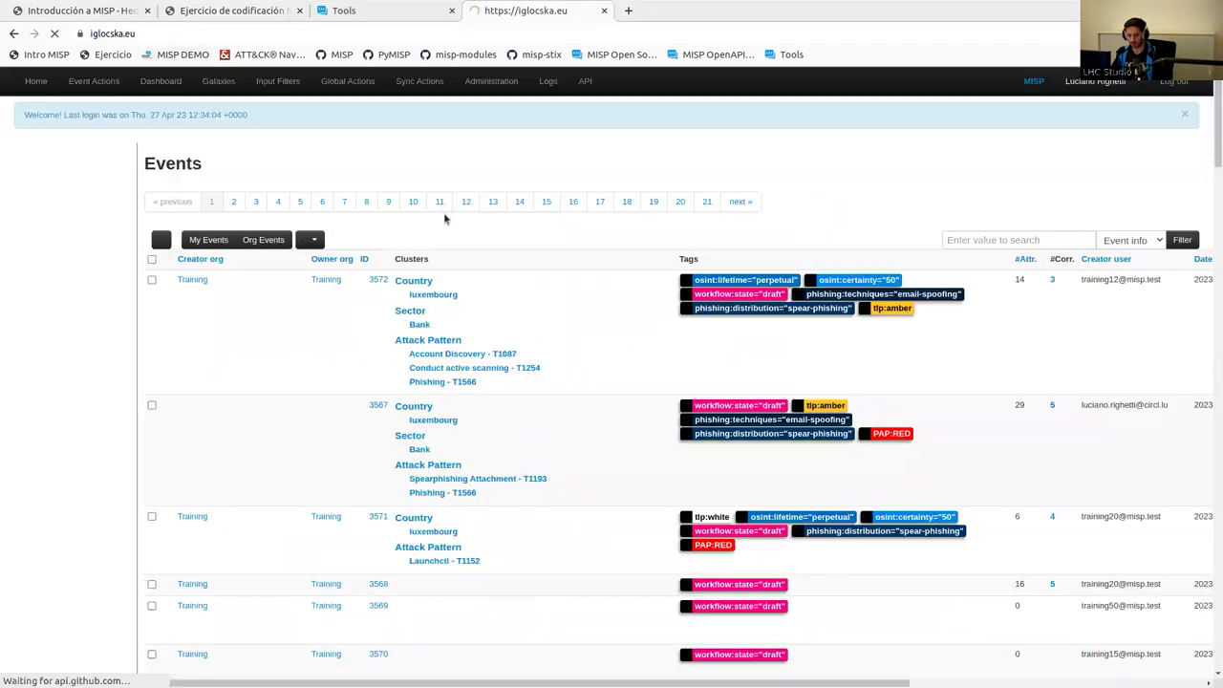
click(380, 280)
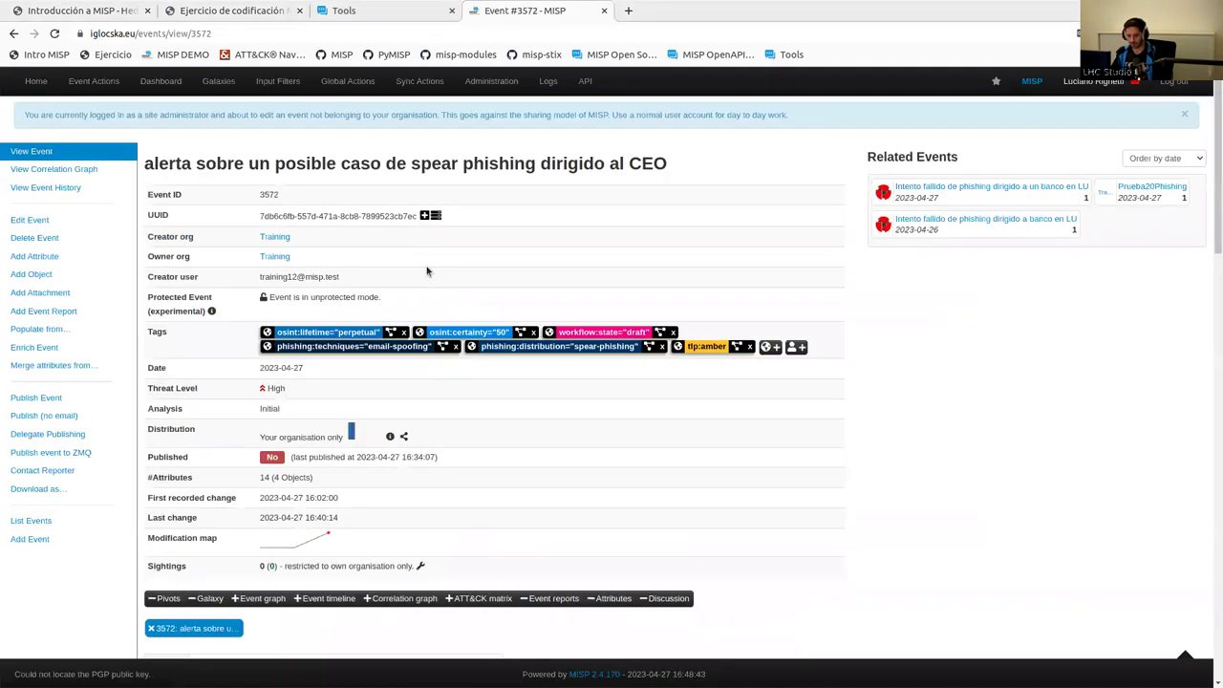
- Examine the event's galaxy clusters, its event report, and the correlation settings and related events of its url and file object attributes
scroll(910, 382, down, 10)
scroll(910, 382, down, 2)
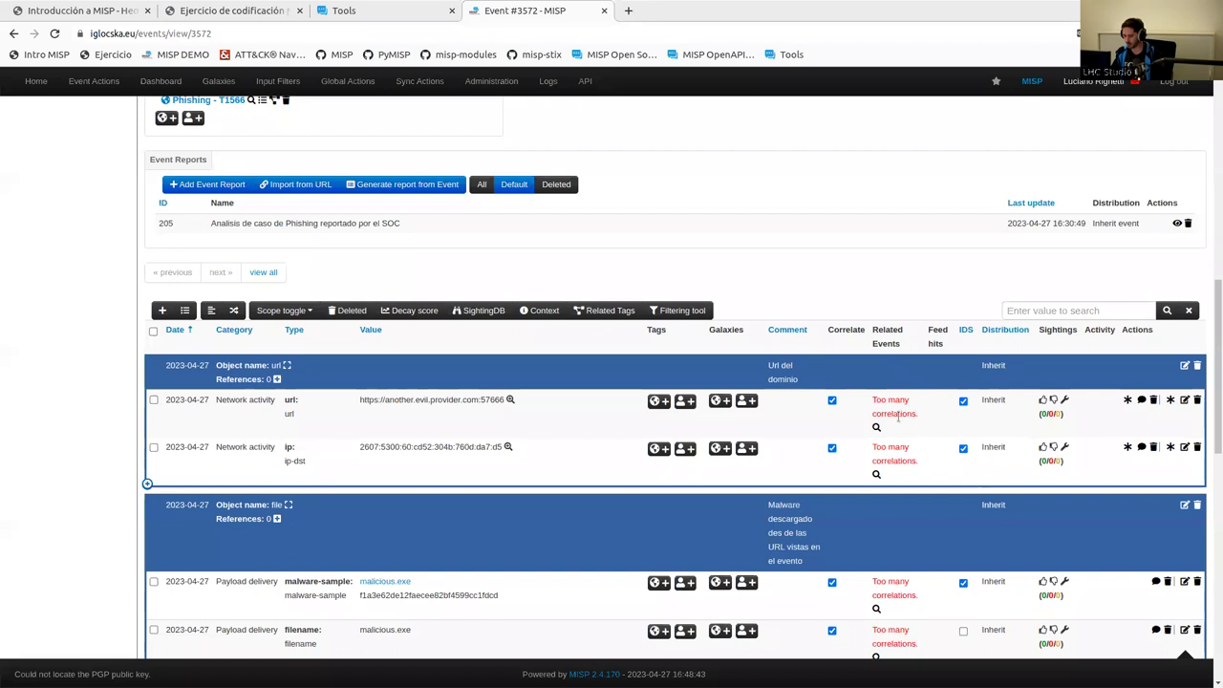
mouse_move(906, 427)
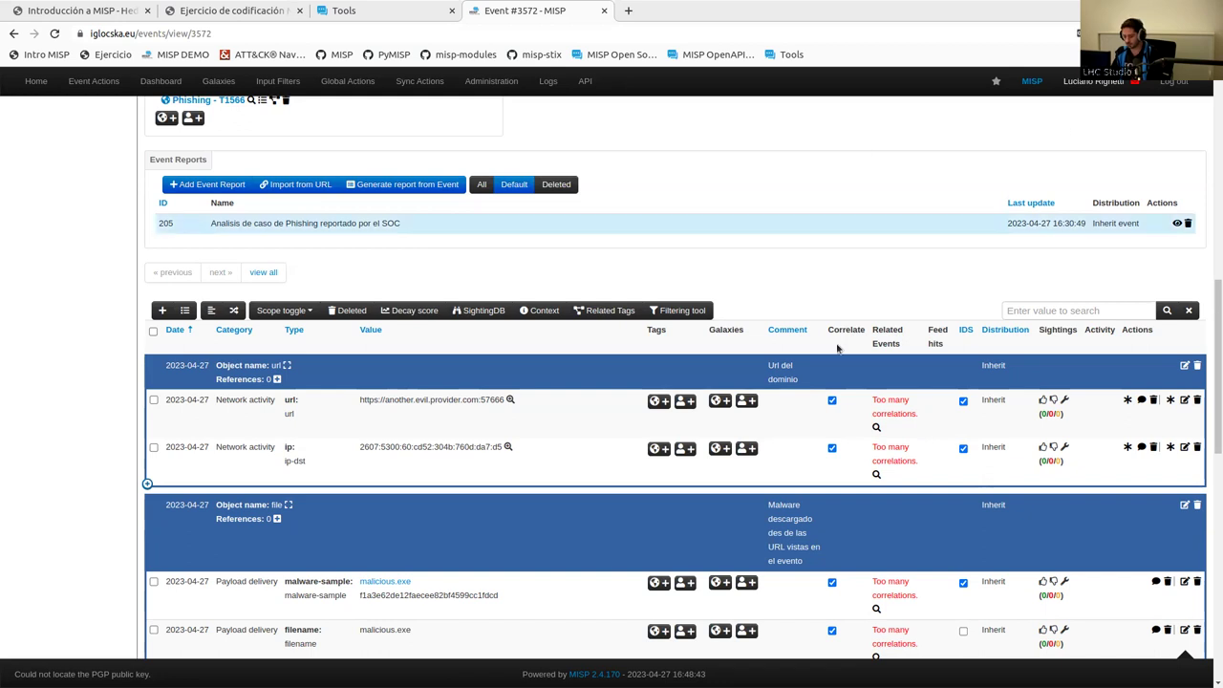
scroll(840, 349, down, 3)
scroll(839, 349, up, 4)
scroll(839, 348, up, 1)
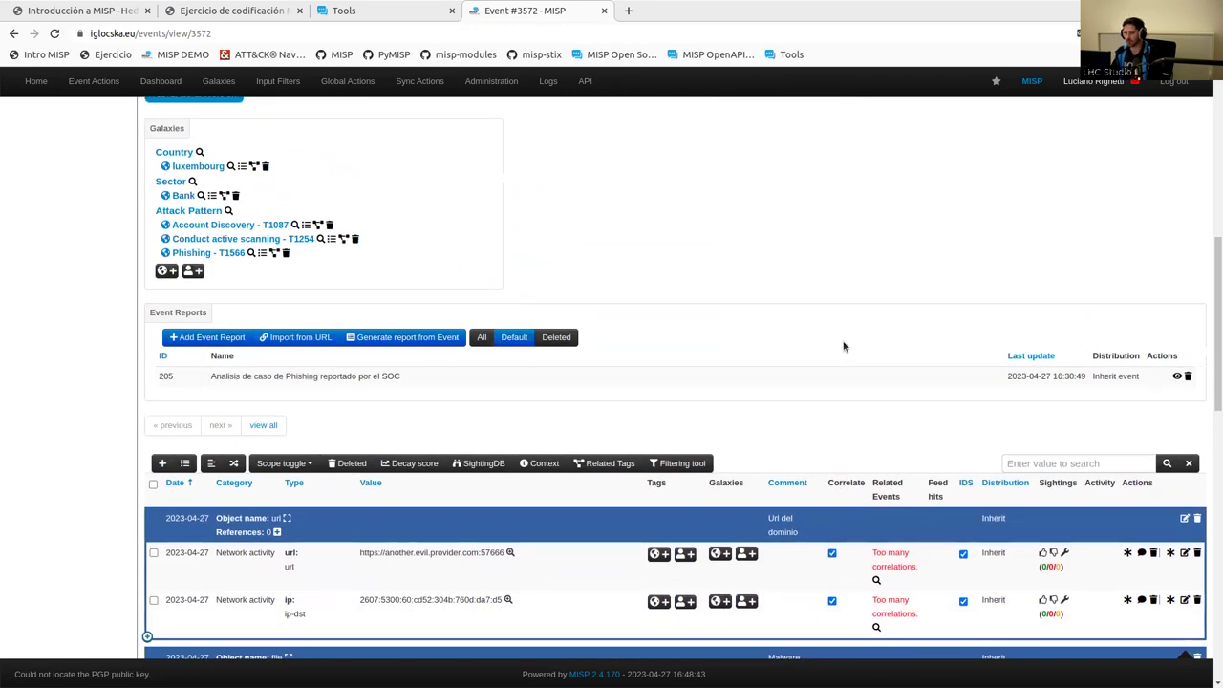
scroll(844, 346, down, 3)
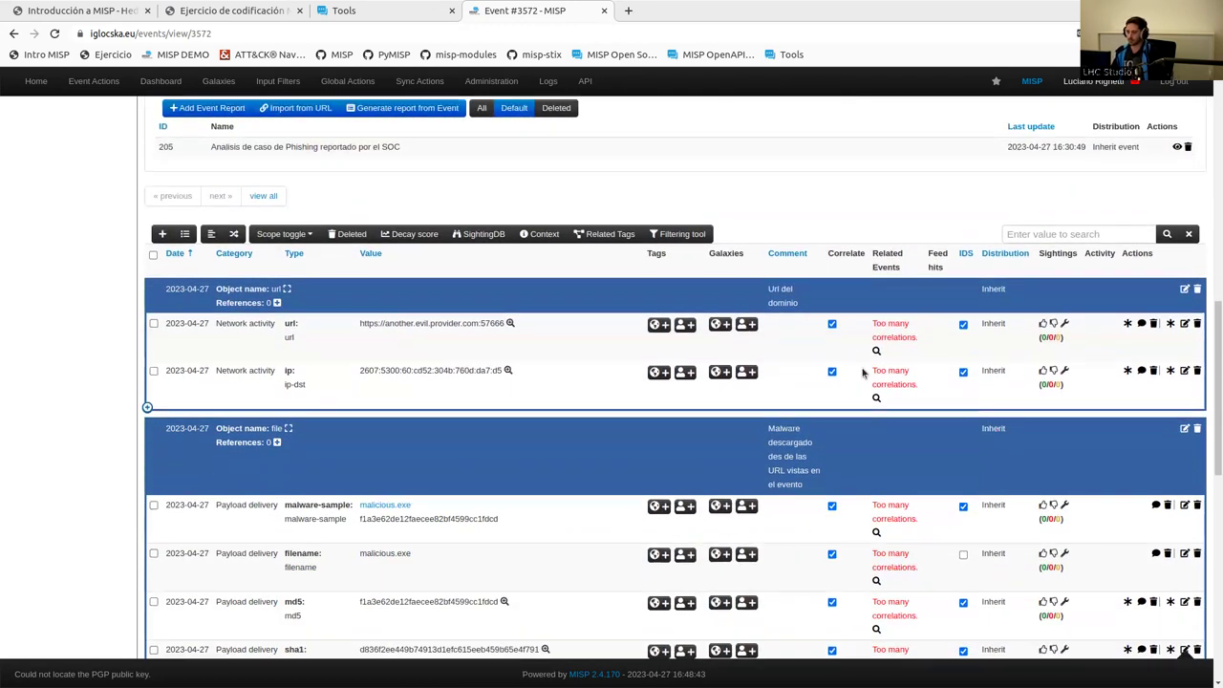